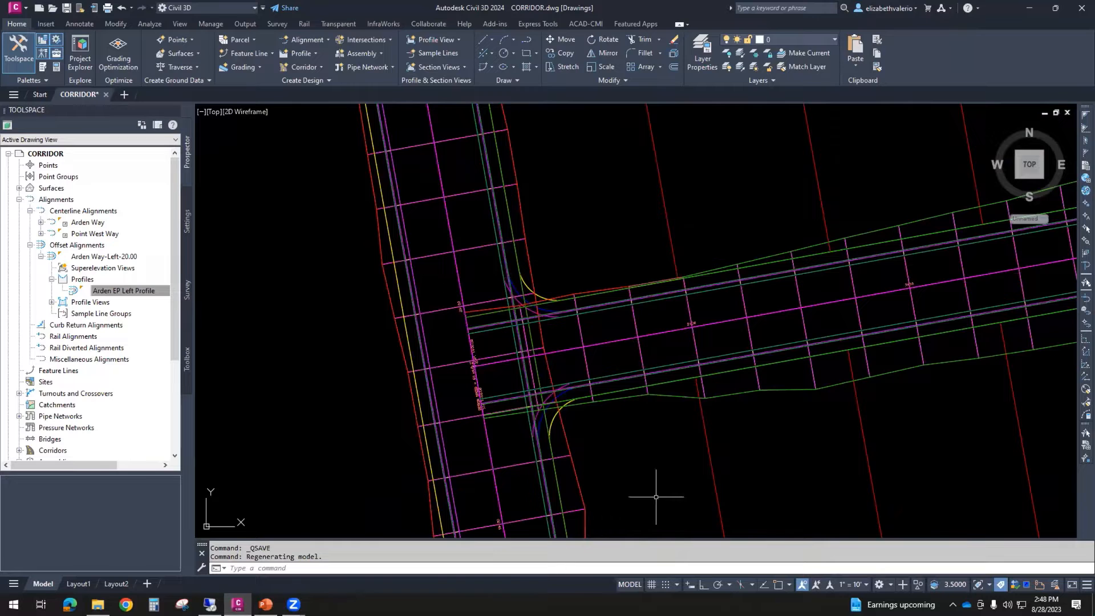
- Review the Intersections slide in the PowerPoint presentation and return to the Civil 3D drawing
{"action": "middle_click_drag", "start_coordinate": [558, 351], "coordinate": [548, 311]}
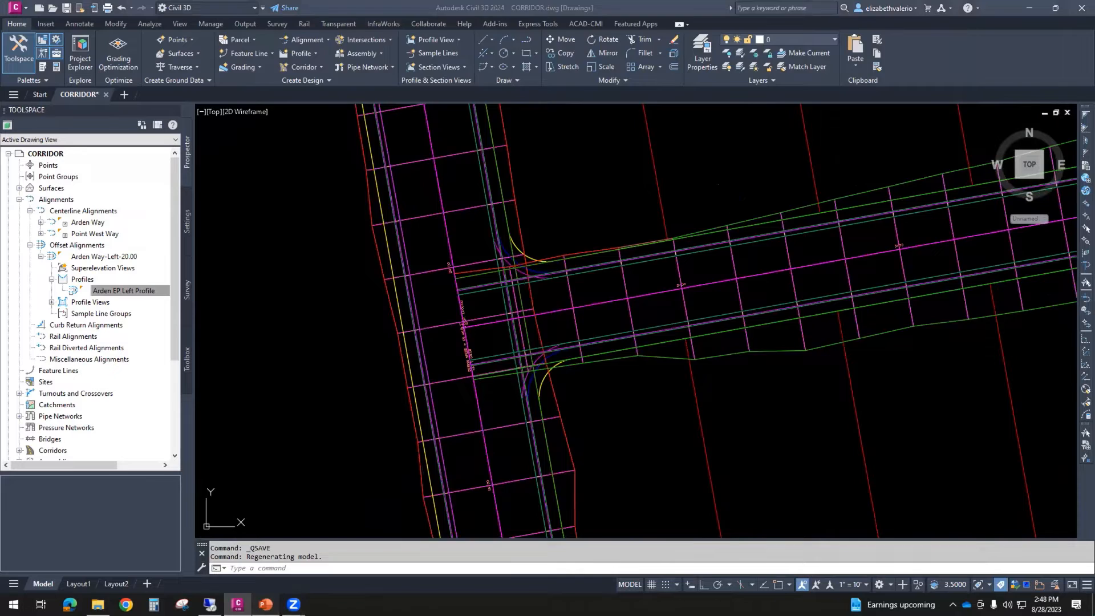
{"action": "left_click", "coordinate": [266, 604]}
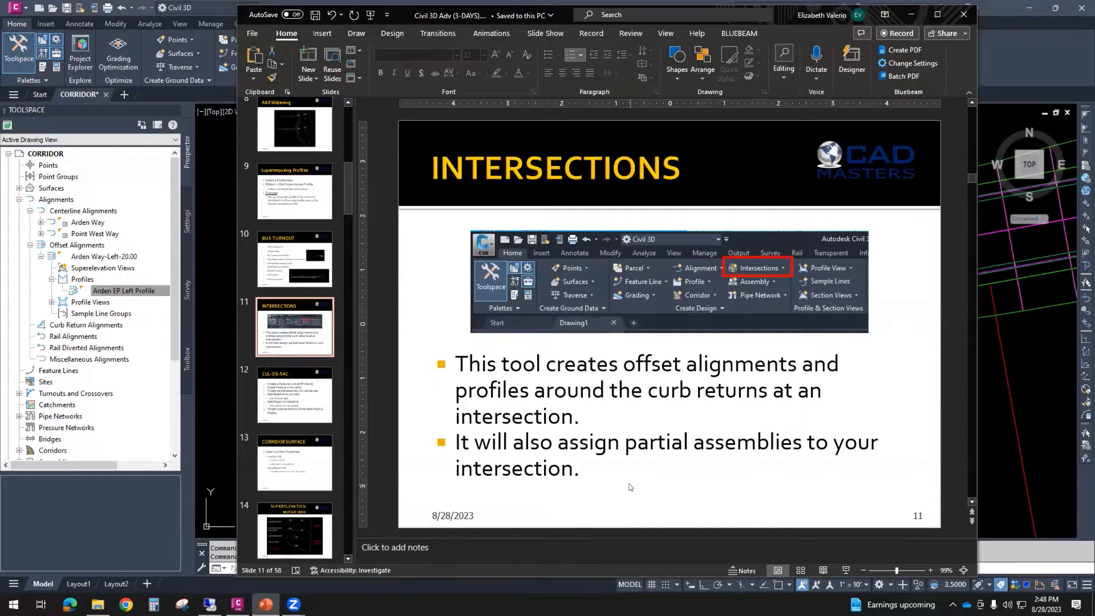
{"action": "left_click", "coordinate": [911, 14]}
- Stretch the start of the Point West Way corridor region east along its centerline, clear of the Arden Way curb returns
{"action": "scroll", "coordinate": [606, 426], "scroll_direction": "down", "scroll_amount": 1}
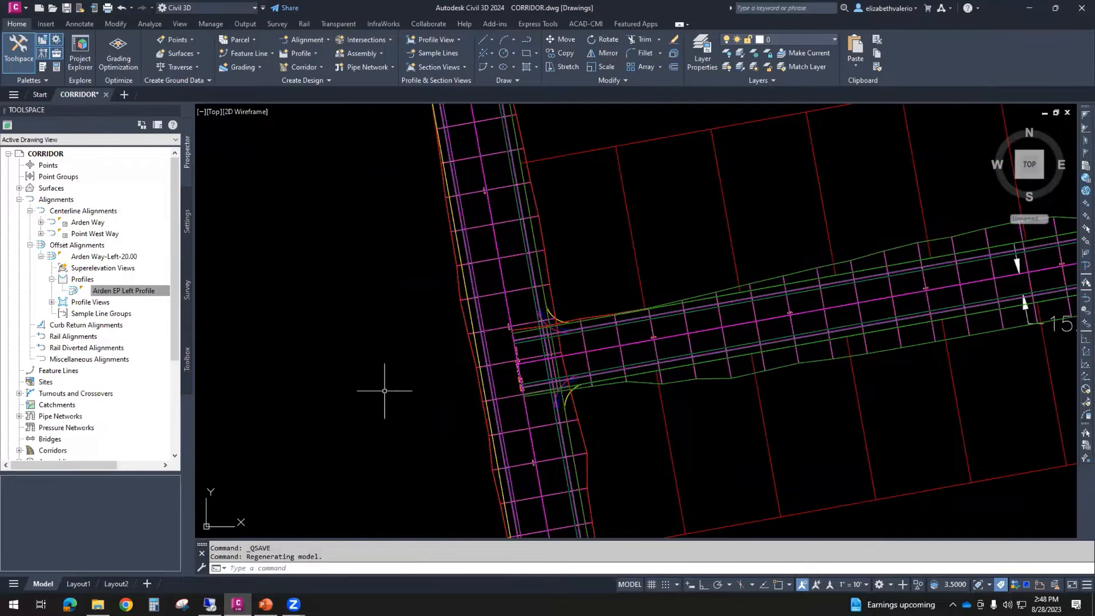
{"action": "scroll", "coordinate": [593, 420], "scroll_direction": "down", "scroll_amount": 1}
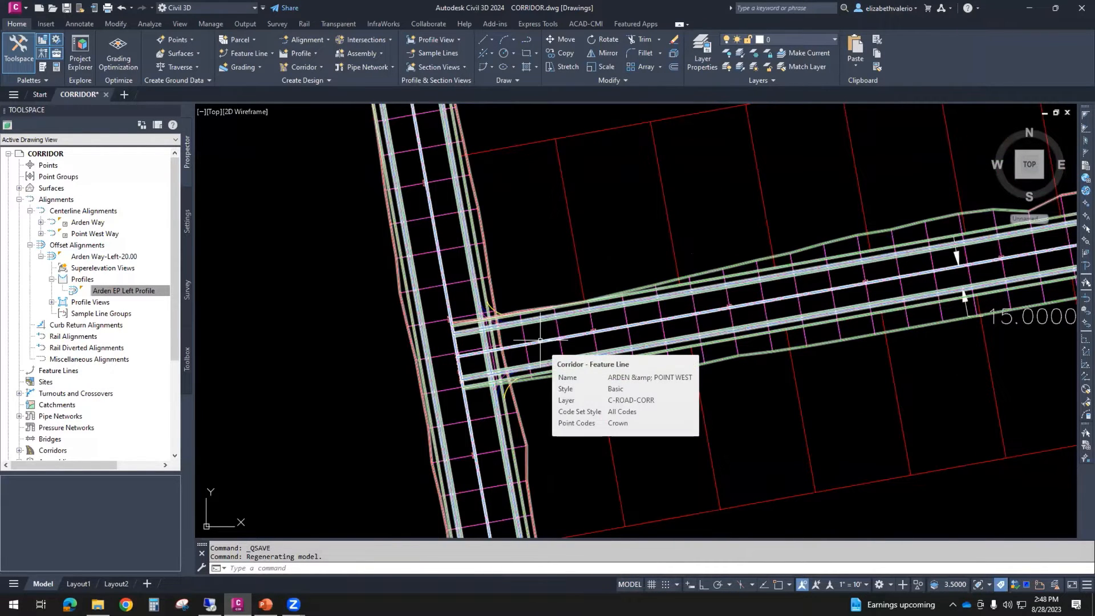
{"action": "left_click", "coordinate": [540, 340]}
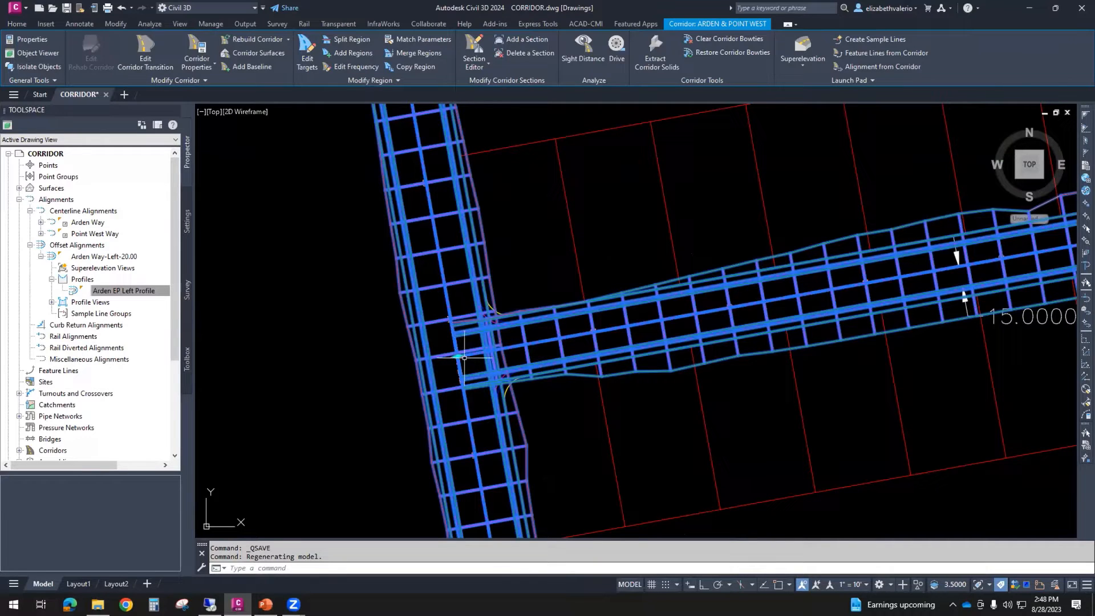
{"action": "left_click", "coordinate": [458, 357]}
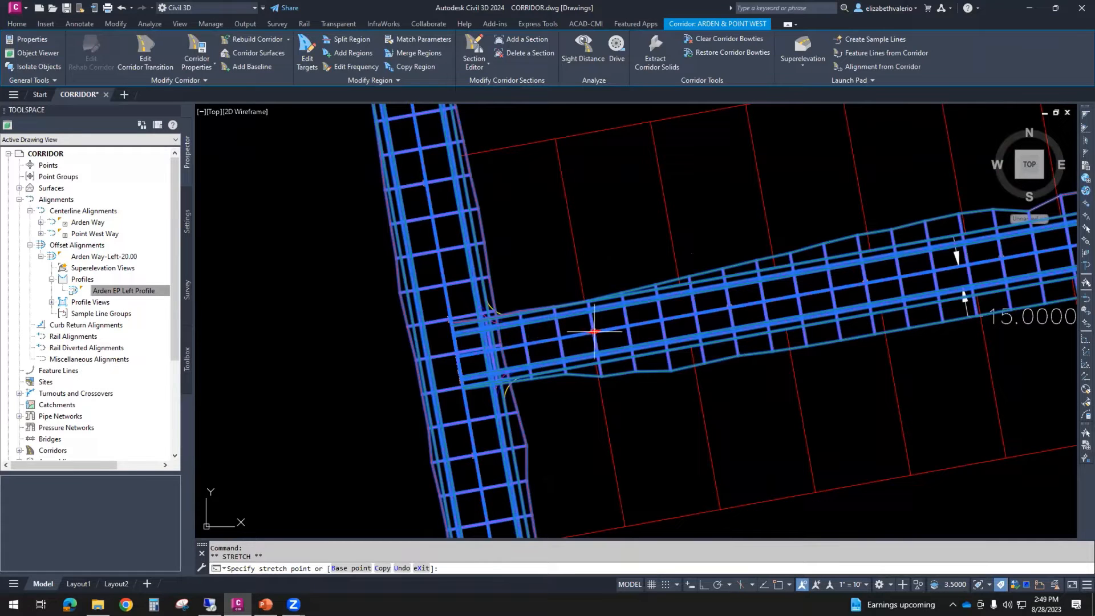
{"action": "left_click", "coordinate": [620, 326]}
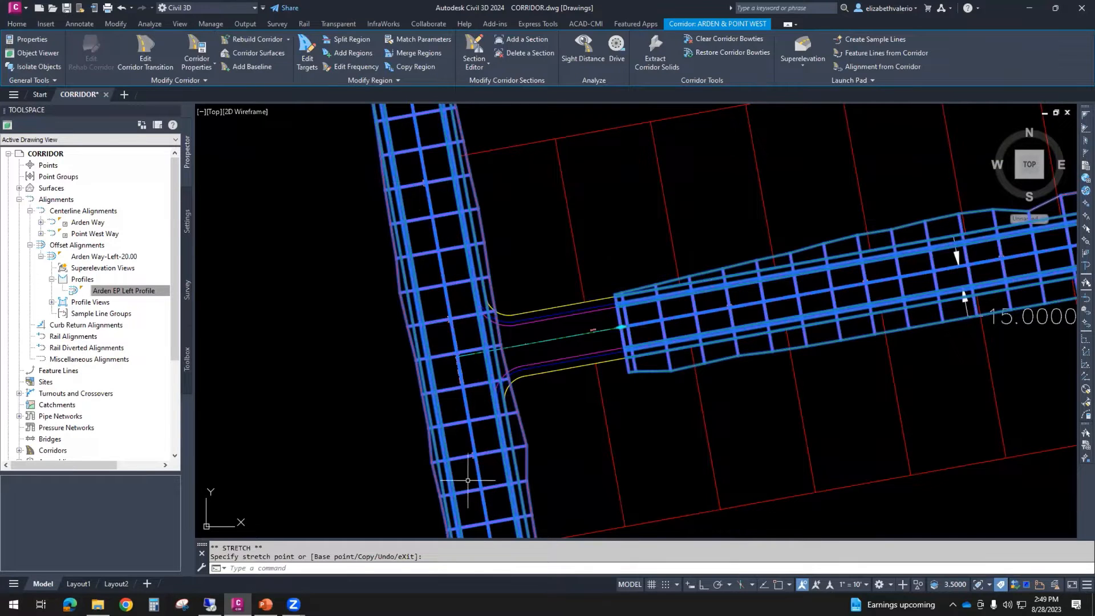
{"action": "key", "text": "Escape"}
{"action": "key", "text": "Escape"}
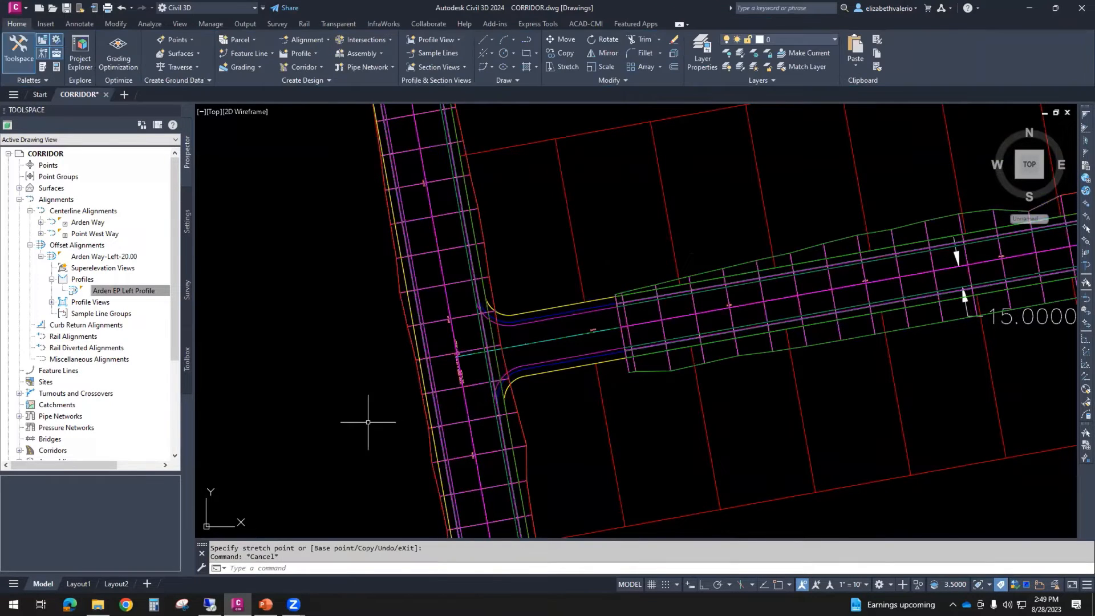
- Split the Arden Way corridor region just north of the intersection with Point West Way
{"action": "left_click", "coordinate": [431, 320]}
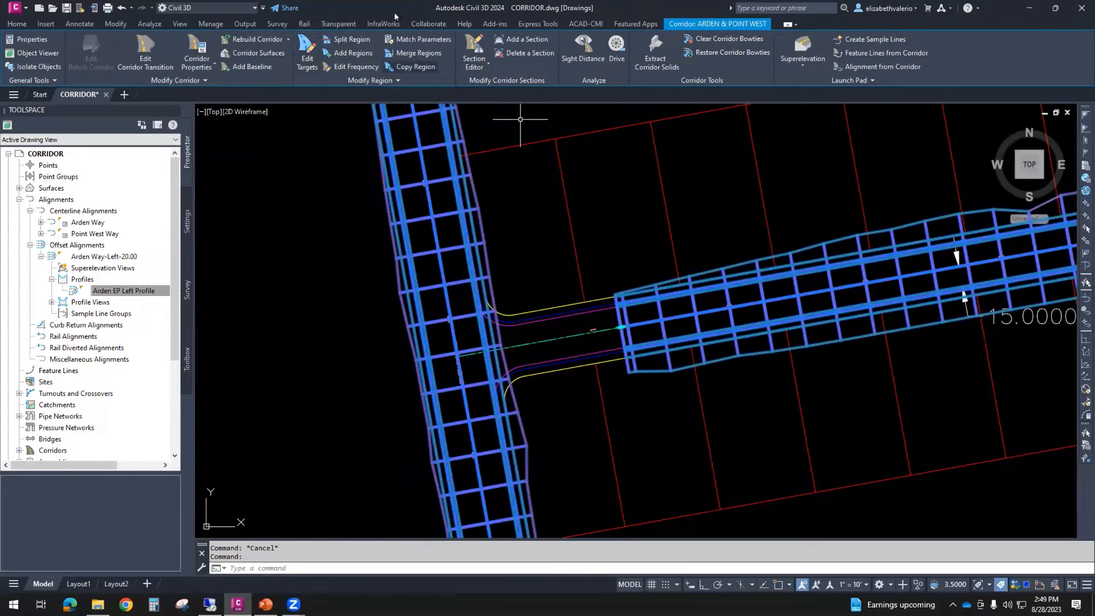
{"action": "left_click", "coordinate": [349, 40]}
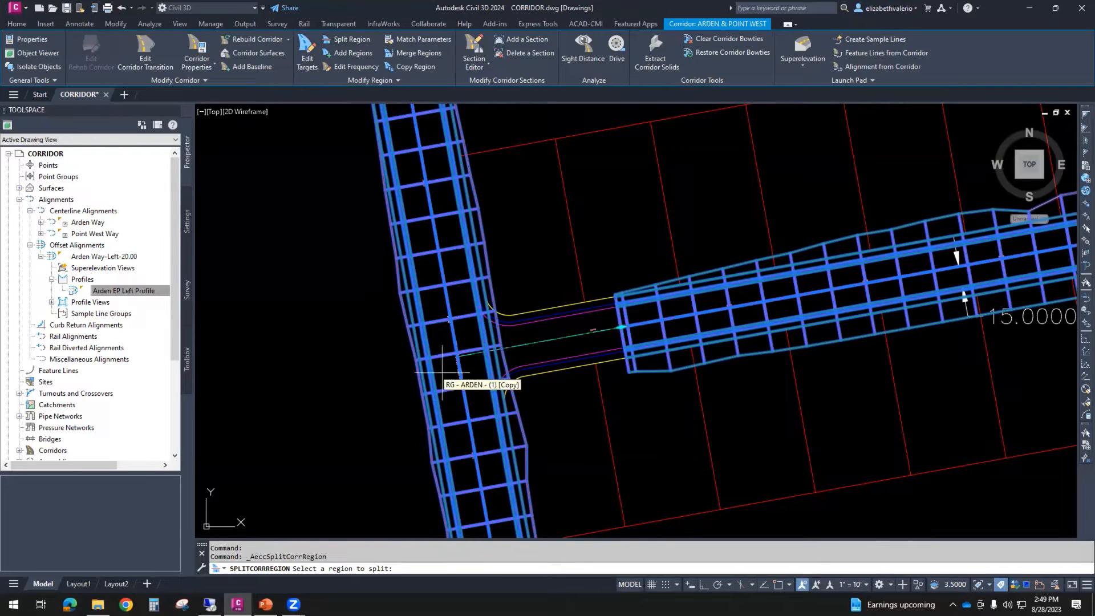
{"action": "left_click", "coordinate": [440, 336]}
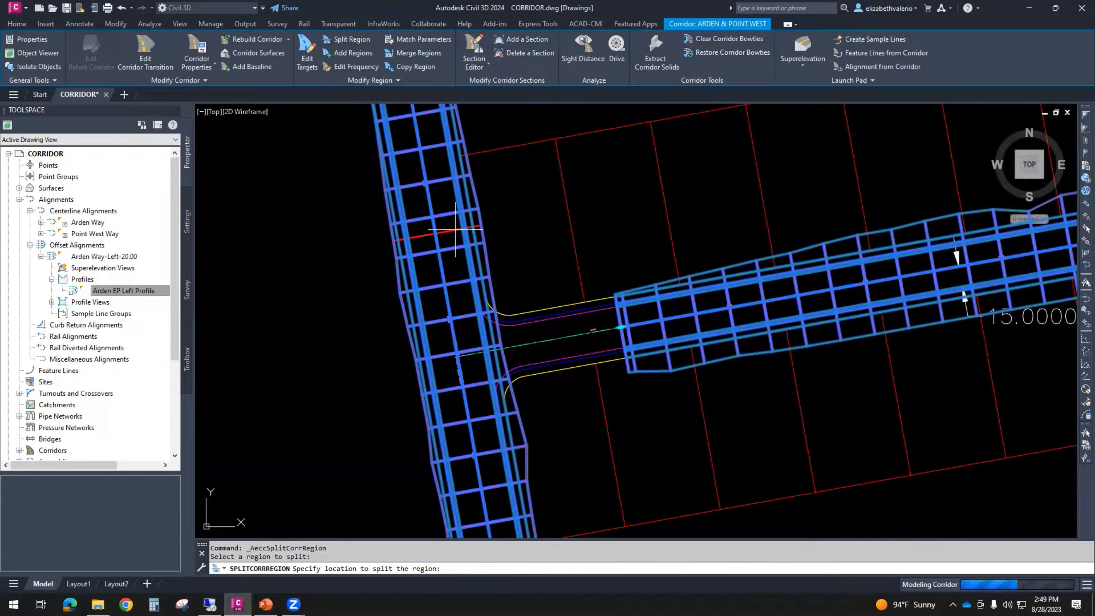
{"action": "left_click", "coordinate": [455, 232]}
- Split the Arden Way corridor region south of the intersection at about station 18+63
{"action": "middle_click_drag", "start_coordinate": [479, 435], "coordinate": [446, 342]}
{"action": "left_click", "coordinate": [463, 384]}
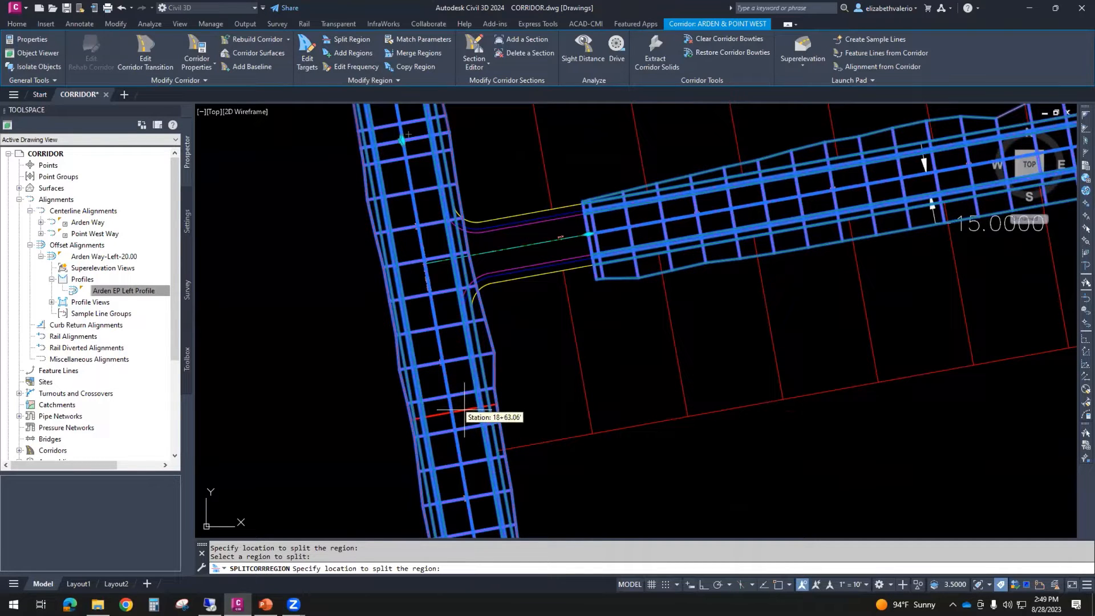
{"action": "left_click", "coordinate": [464, 409]}
{"action": "middle_click_drag", "start_coordinate": [526, 302], "coordinate": [566, 350]}
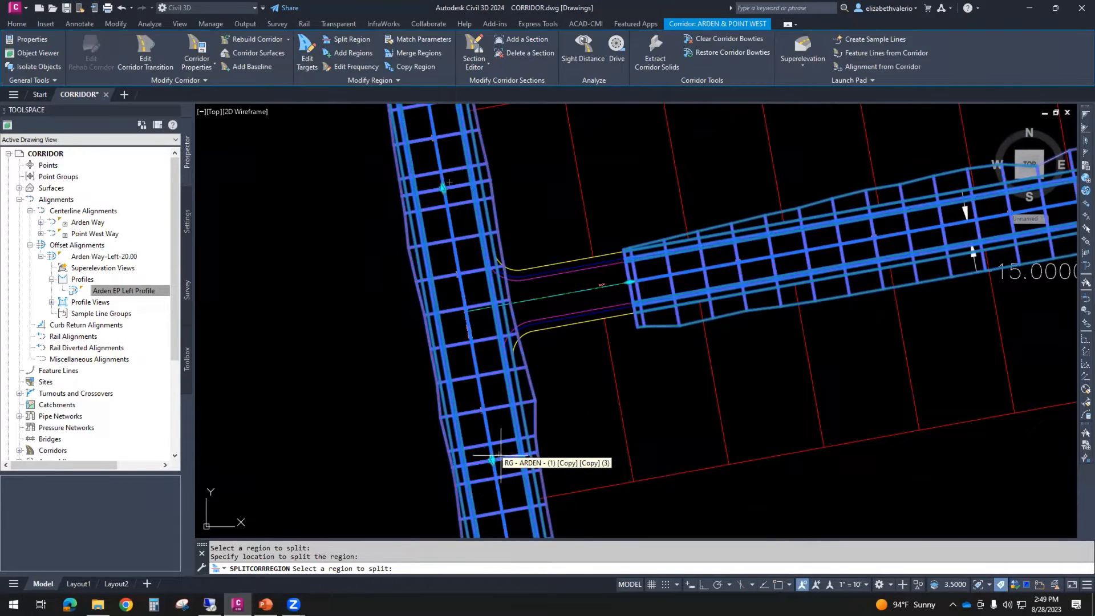
{"action": "key", "text": "Escape"}
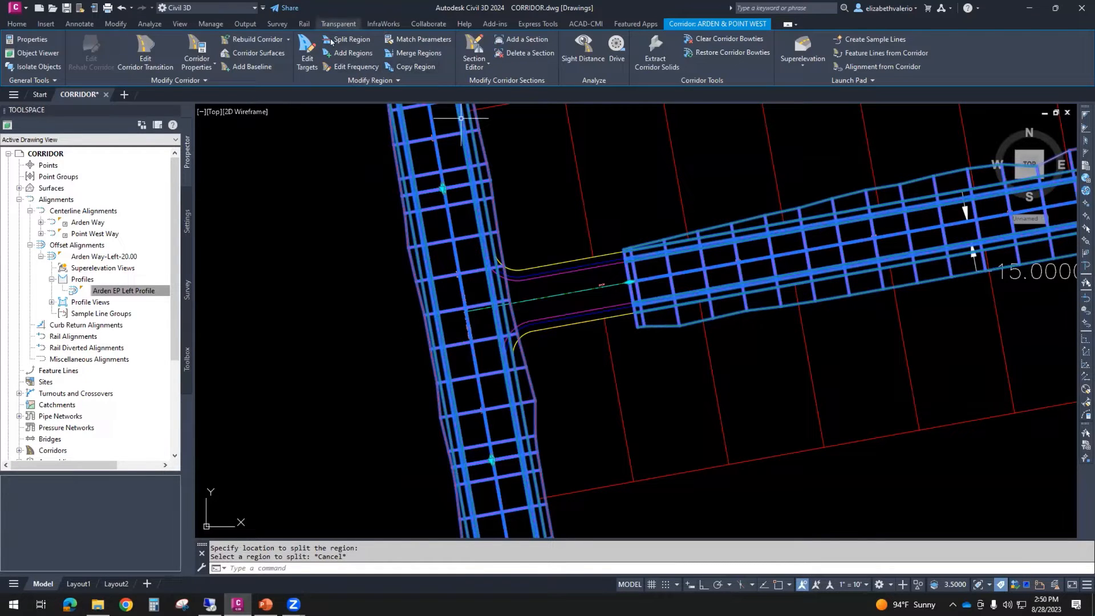
- Delete the Arden Way corridor region between the two splits, clearing the intersection area
{"action": "left_click", "coordinate": [367, 80]}
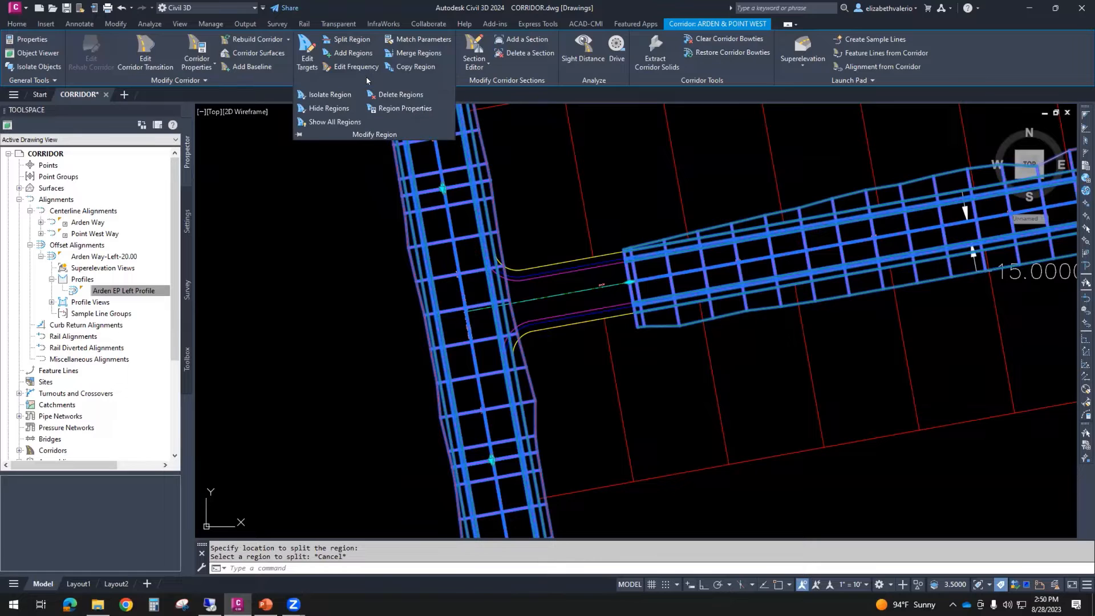
{"action": "left_click", "coordinate": [413, 96]}
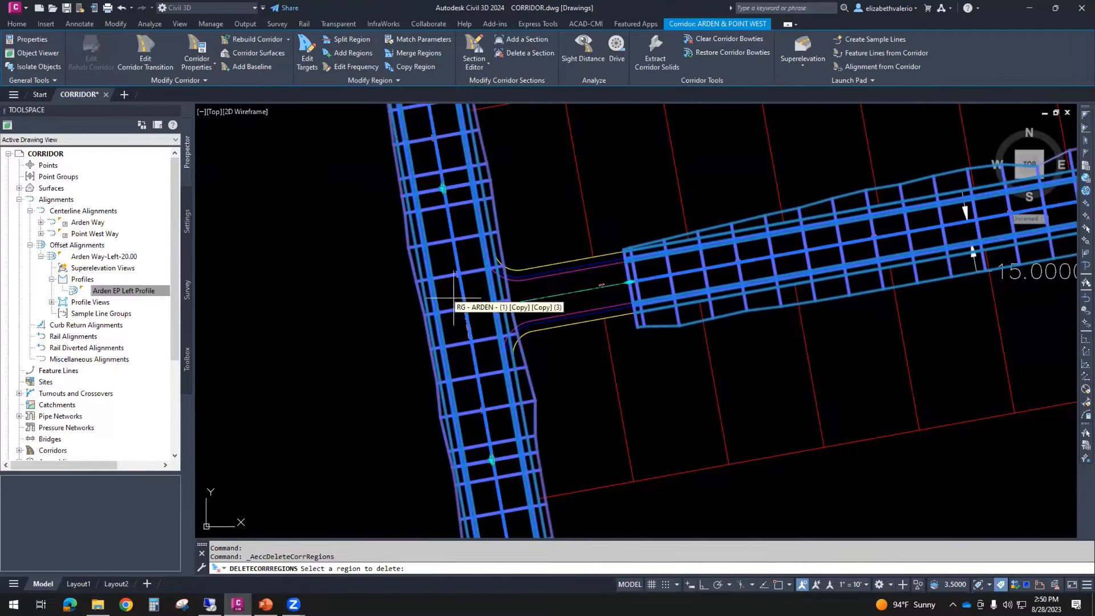
{"action": "left_click", "coordinate": [459, 320]}
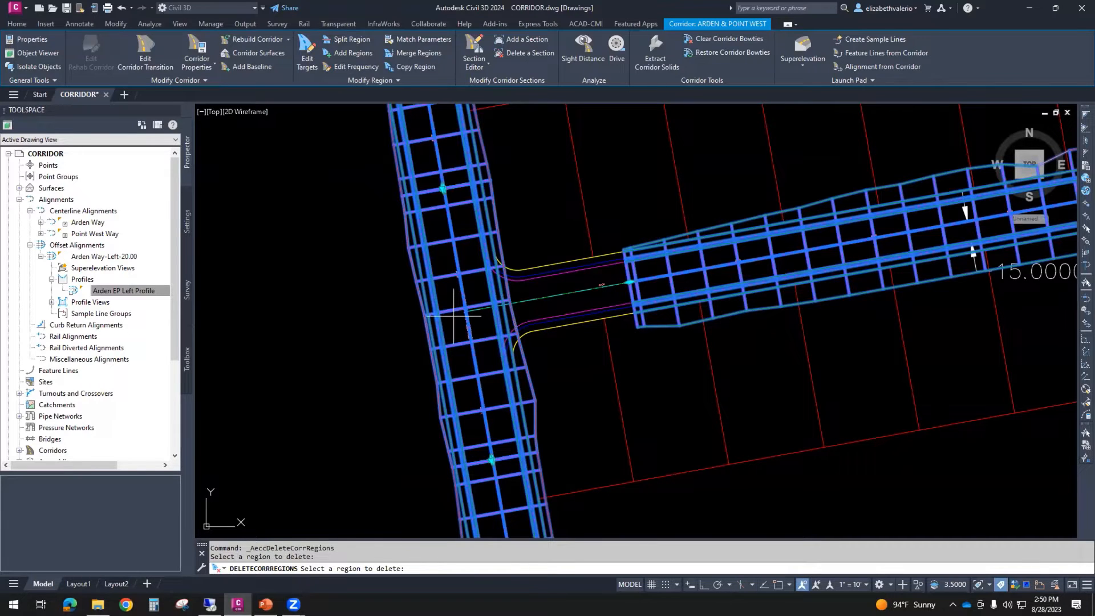
{"action": "key", "text": "Return"}
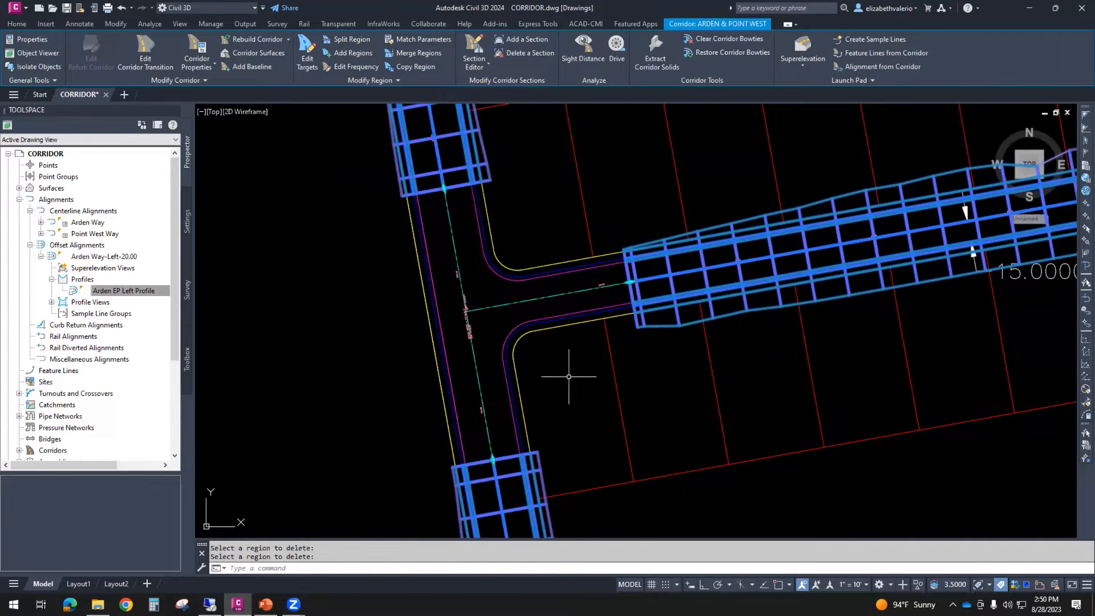
{"action": "key", "text": "Escape"}
{"action": "key", "text": "Escape"}
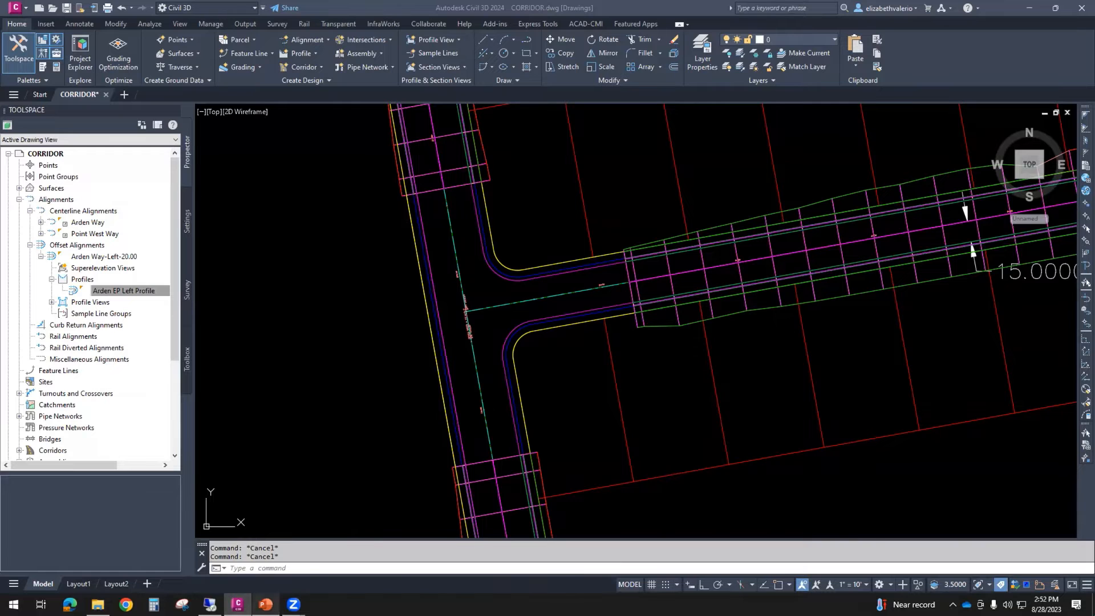
- Read what the Intersections tool creates on the PowerPoint slide, and compare it with the cleared curb return area in the drawing
{"action": "left_click", "coordinate": [265, 603]}
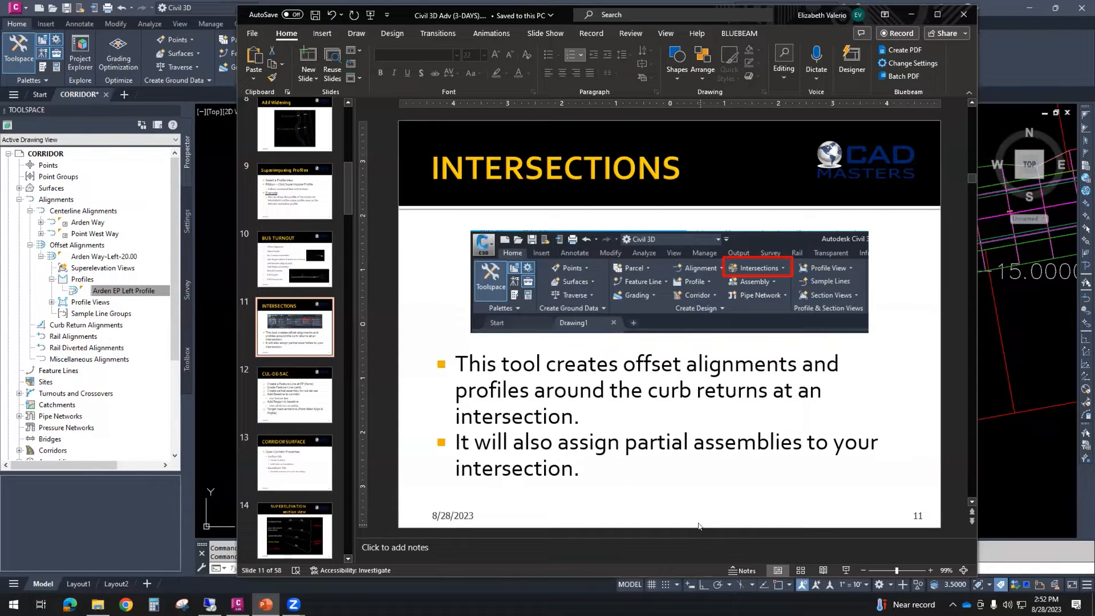
{"action": "left_click", "coordinate": [911, 15]}
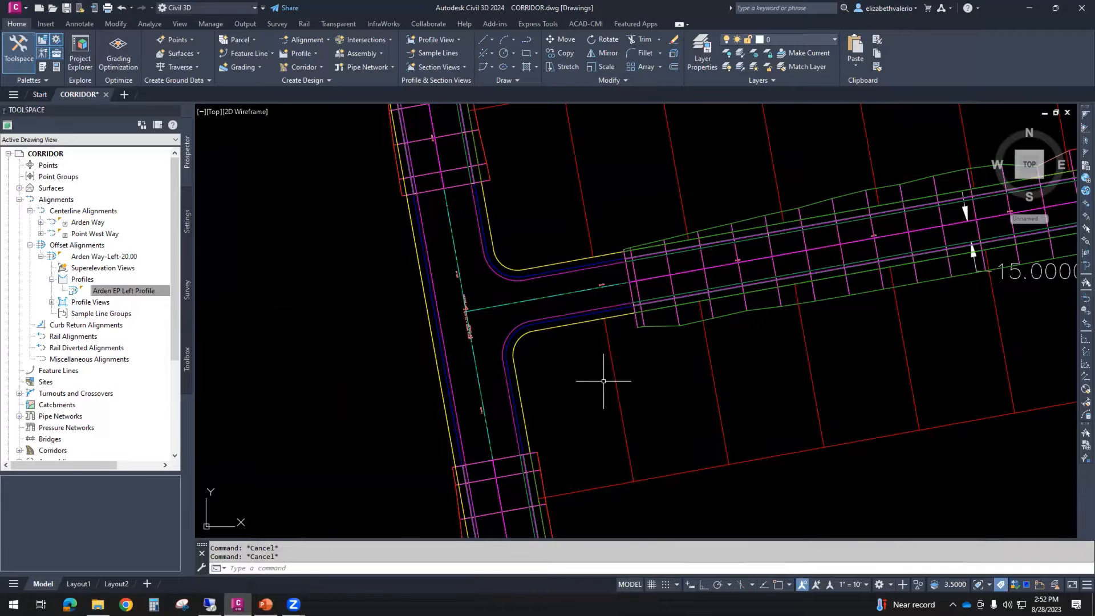
{"action": "mouse_move", "coordinate": [559, 361]}
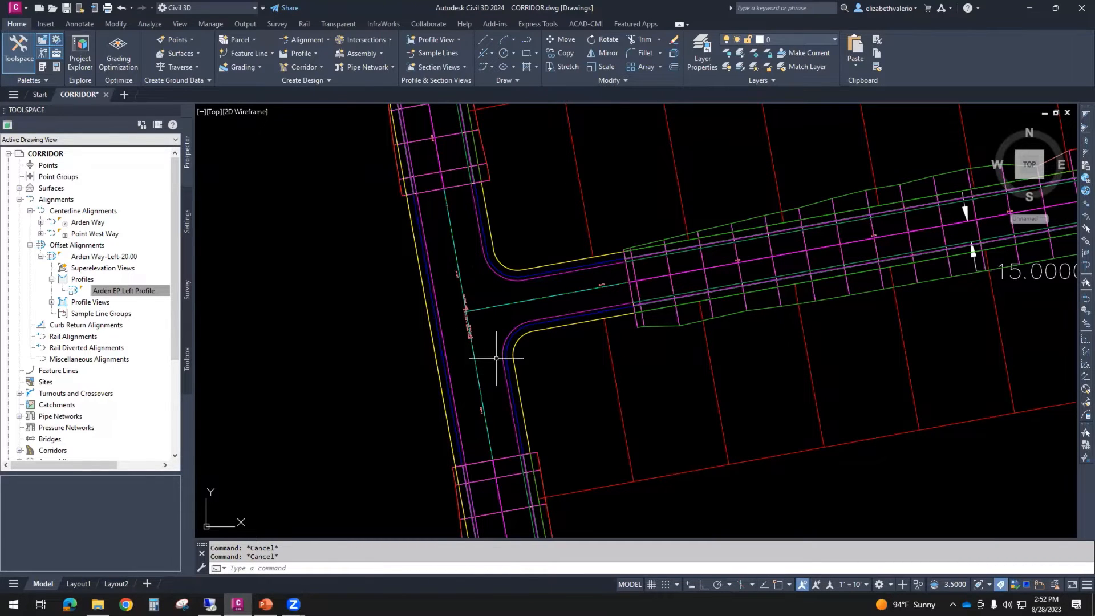
{"action": "mouse_move", "coordinate": [490, 352]}
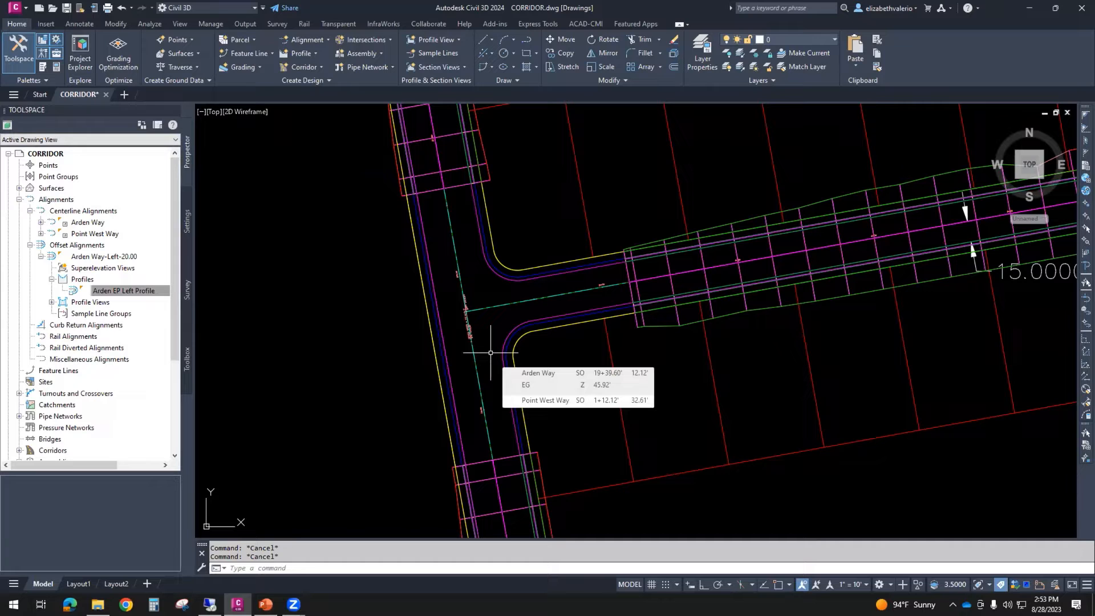
- Examine the full road assembly, including its lanes, curb and gutter, sidewalk and 3:1 daylight slopes
{"action": "scroll", "coordinate": [490, 353], "scroll_direction": "down", "scroll_amount": 6}
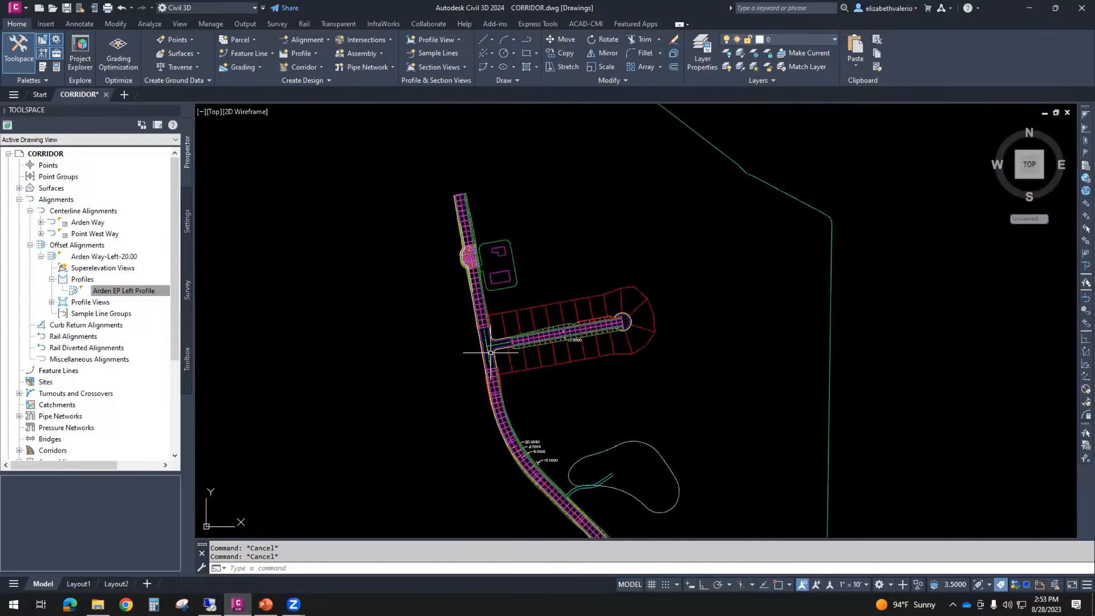
{"action": "scroll", "coordinate": [903, 348], "scroll_direction": "up", "scroll_amount": 7}
{"action": "scroll", "coordinate": [640, 313], "scroll_direction": "up", "scroll_amount": 5}
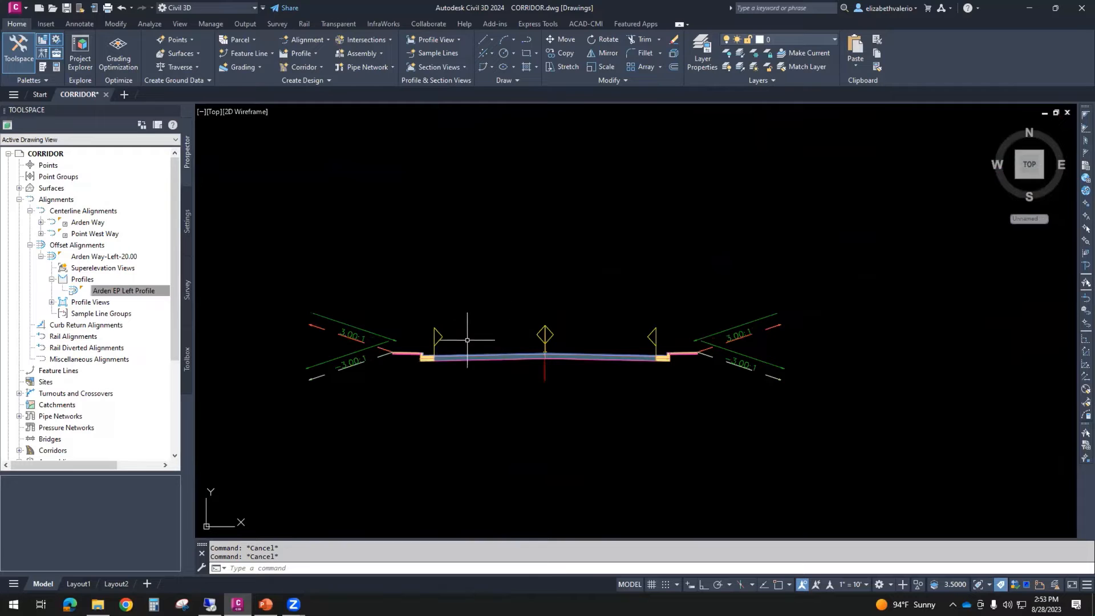
{"action": "scroll", "coordinate": [415, 338], "scroll_direction": "up", "scroll_amount": 4}
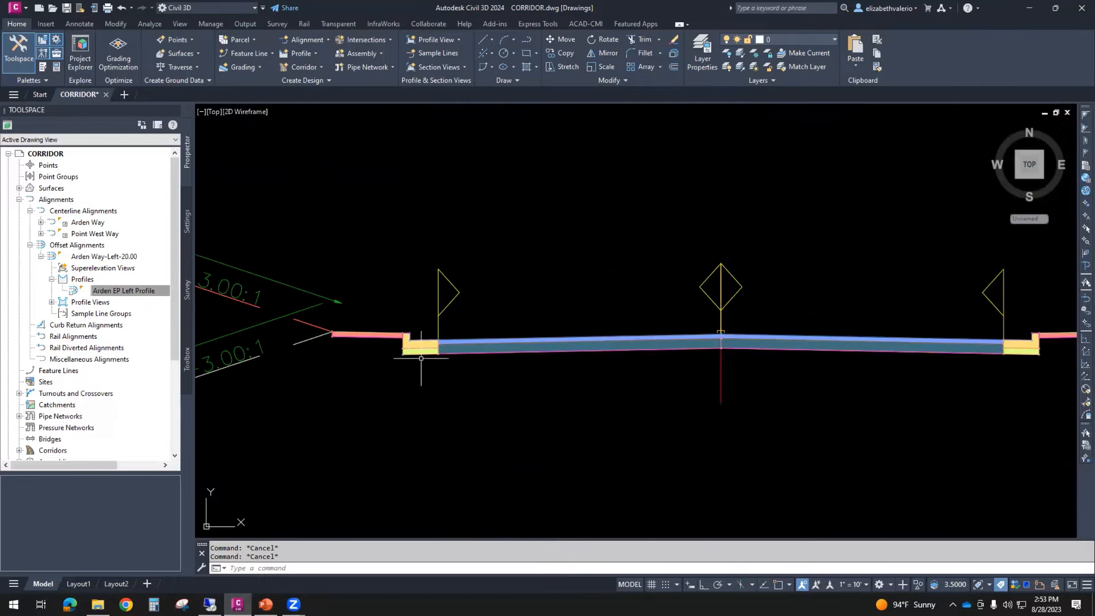
{"action": "middle_click_drag", "start_coordinate": [421, 363], "coordinate": [549, 378]}
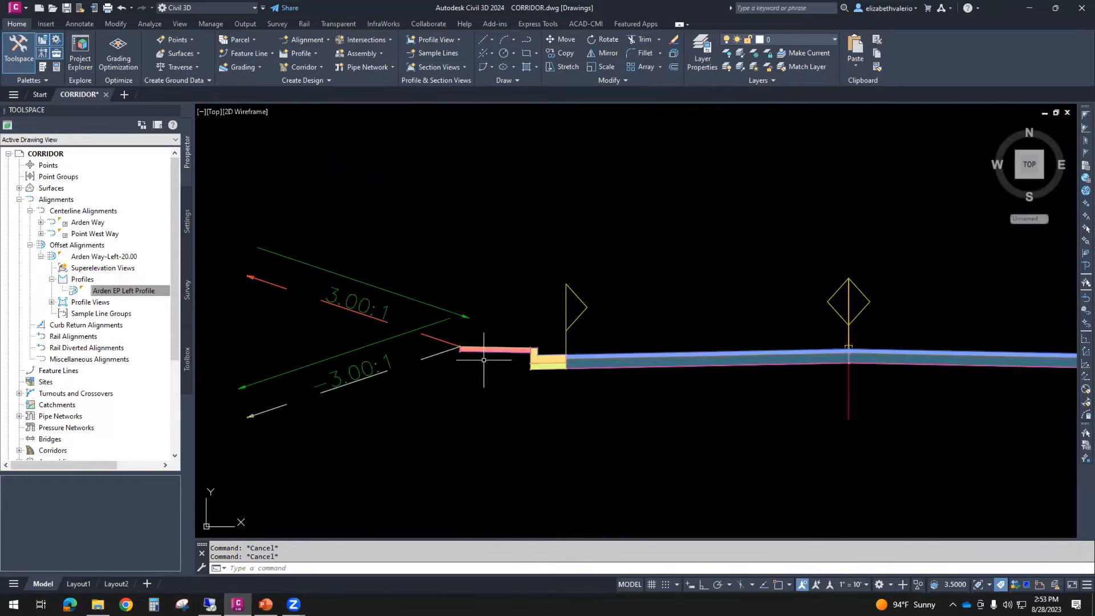
{"action": "scroll", "coordinate": [356, 349], "scroll_direction": "down", "scroll_amount": 7}
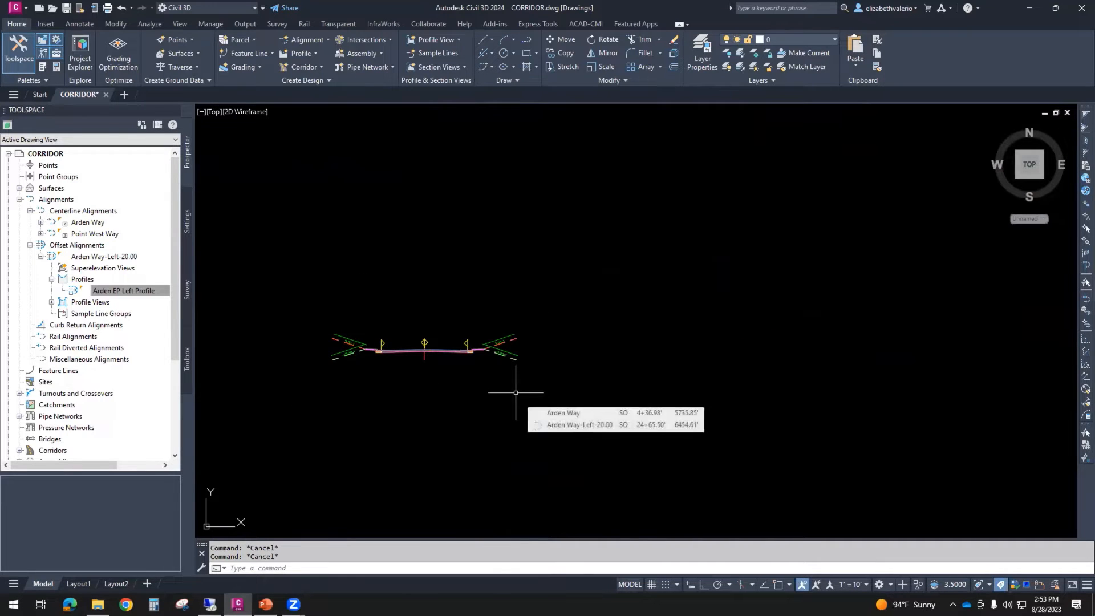
{"action": "scroll", "coordinate": [626, 375], "scroll_direction": "down", "scroll_amount": 10}
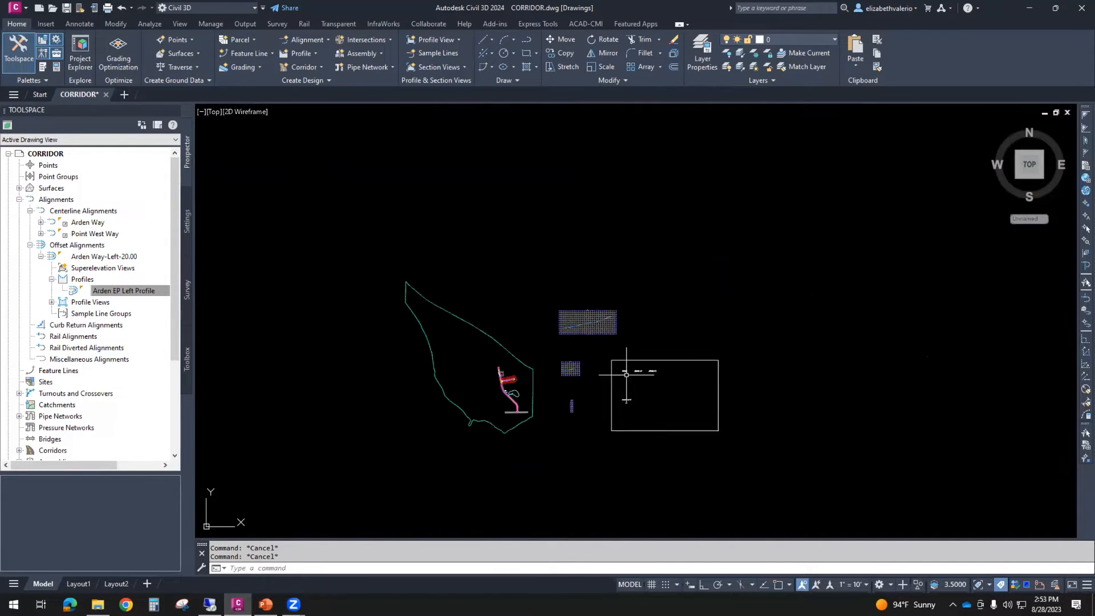
- Return to the cleared Arden Way and Point West Way intersection and save the drawing
{"action": "scroll", "coordinate": [476, 398], "scroll_direction": "up", "scroll_amount": 8}
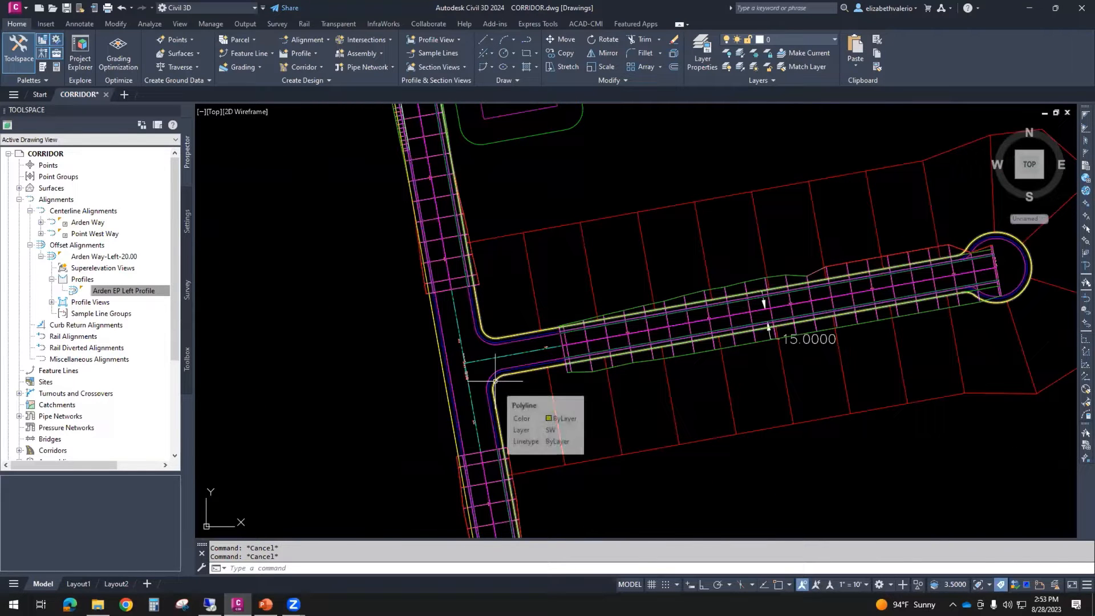
{"action": "middle_click_drag", "start_coordinate": [539, 431], "coordinate": [506, 386]}
{"action": "middle_click", "coordinate": [505, 385]}
{"action": "middle_click", "coordinate": [506, 385]}
{"action": "scroll", "coordinate": [493, 401], "scroll_direction": "up", "scroll_amount": 4}
{"action": "scroll", "coordinate": [502, 399], "scroll_direction": "up", "scroll_amount": 5}
{"action": "left_click", "coordinate": [66, 8]}
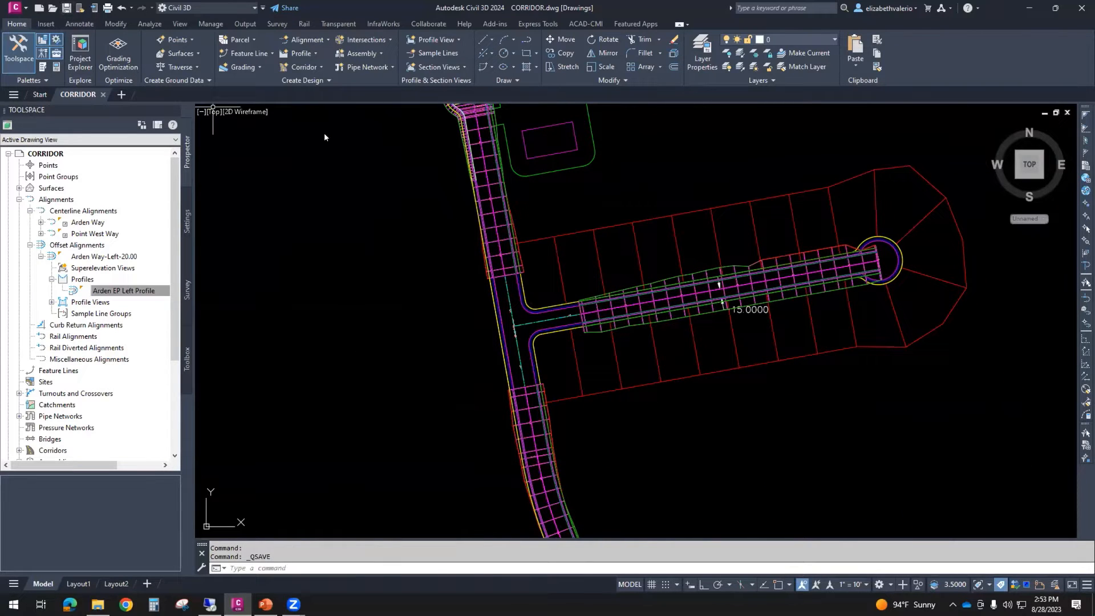
- Start the Create Intersection tool and pick the Point West Way alignment's endpoint on the Arden Way centerline, using an endpoint snap
{"action": "left_click", "coordinate": [377, 41]}
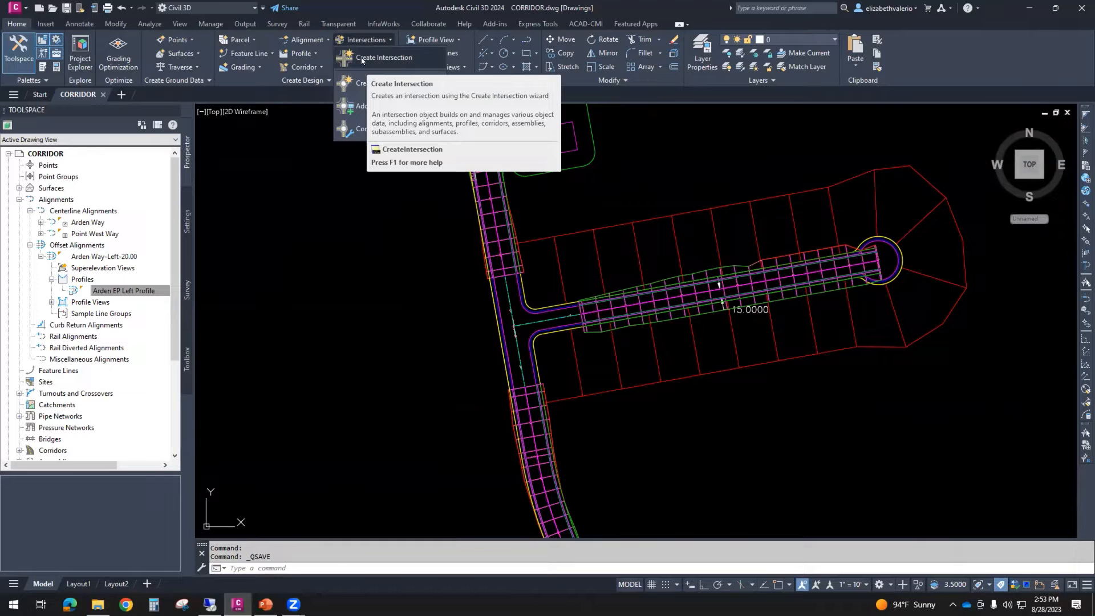
{"action": "left_click", "coordinate": [362, 59]}
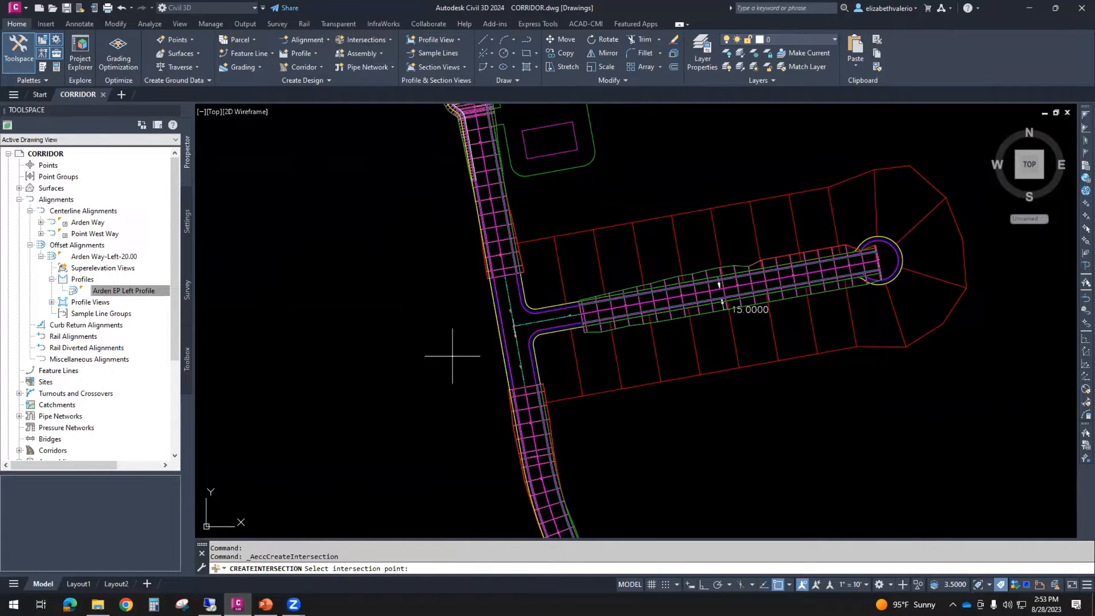
{"action": "scroll", "coordinate": [522, 325], "scroll_direction": "up", "scroll_amount": 5}
{"action": "scroll", "coordinate": [523, 327], "scroll_direction": "up", "scroll_amount": 6}
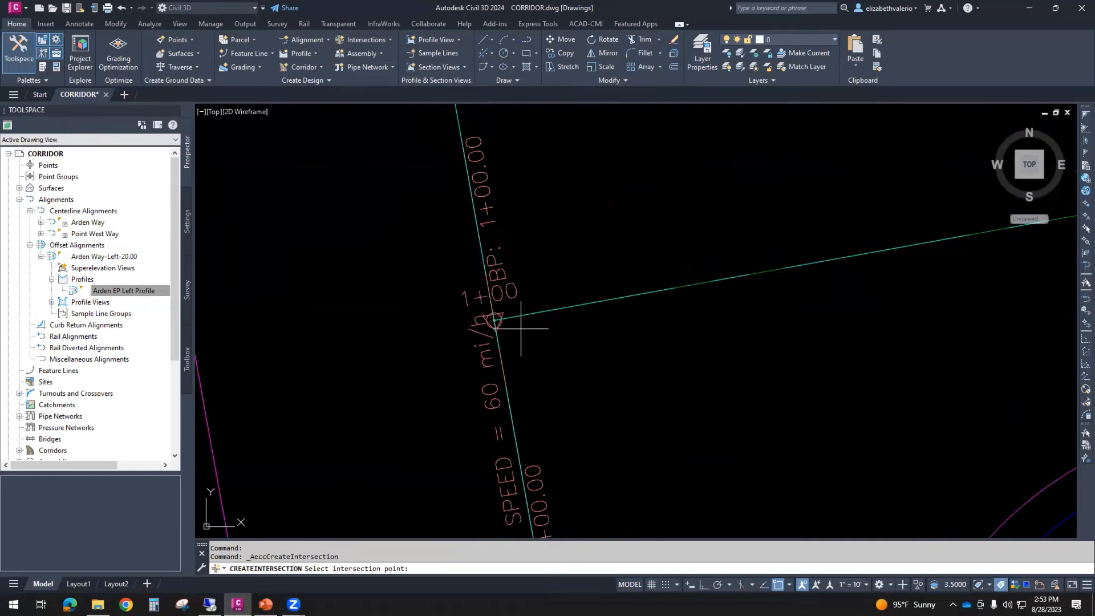
{"action": "scroll", "coordinate": [492, 318], "scroll_direction": "down", "scroll_amount": 6}
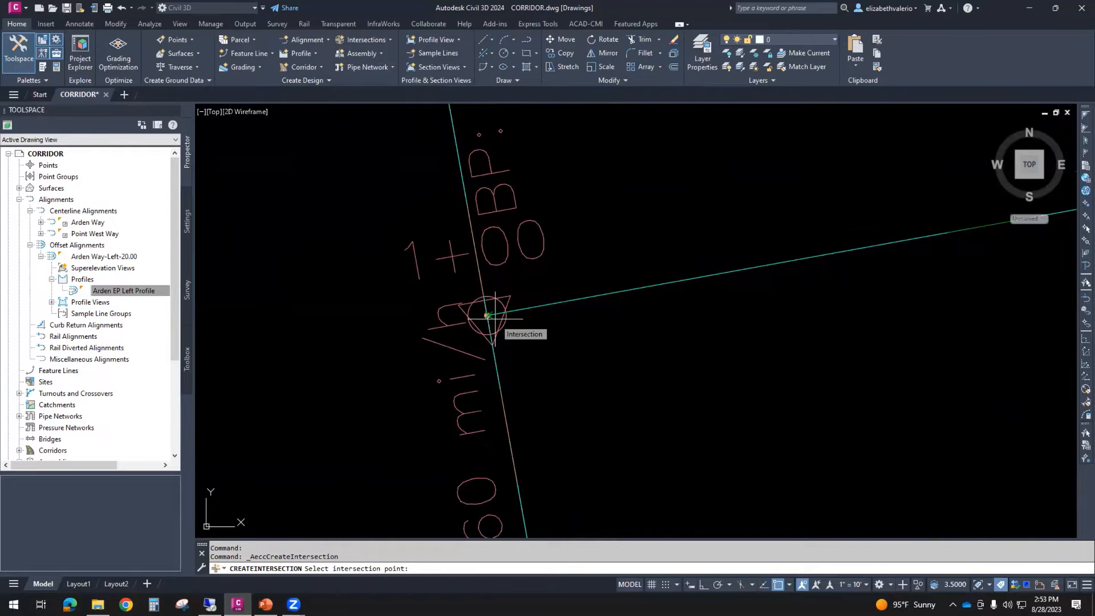
{"action": "scroll", "coordinate": [495, 317], "scroll_direction": "down", "scroll_amount": 2}
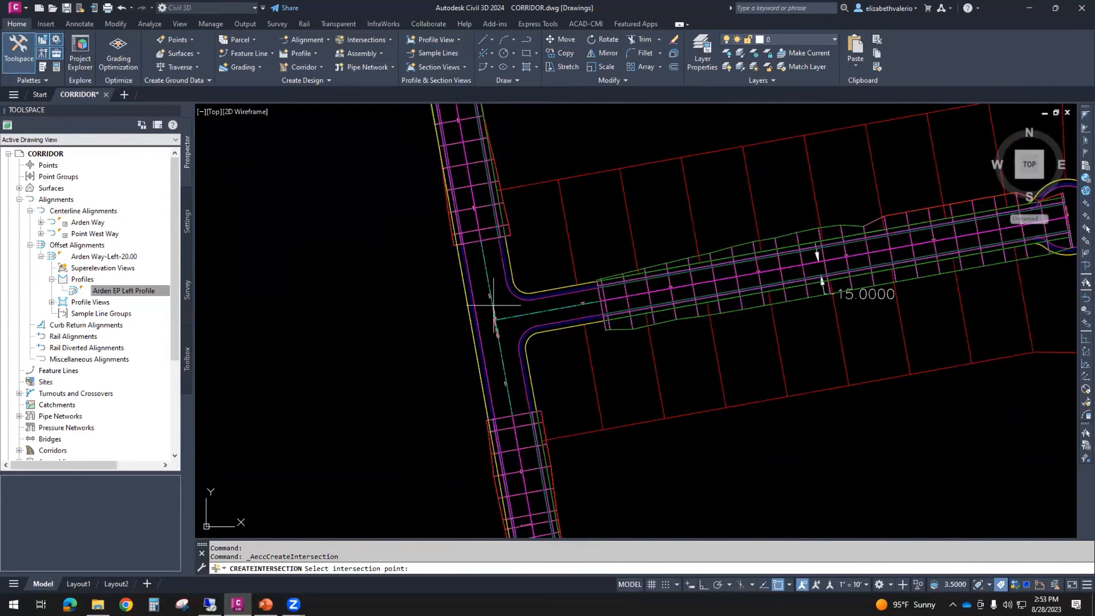
{"action": "scroll", "coordinate": [493, 322], "scroll_direction": "up", "scroll_amount": 6}
{"action": "scroll", "coordinate": [493, 324], "scroll_direction": "up", "scroll_amount": 5}
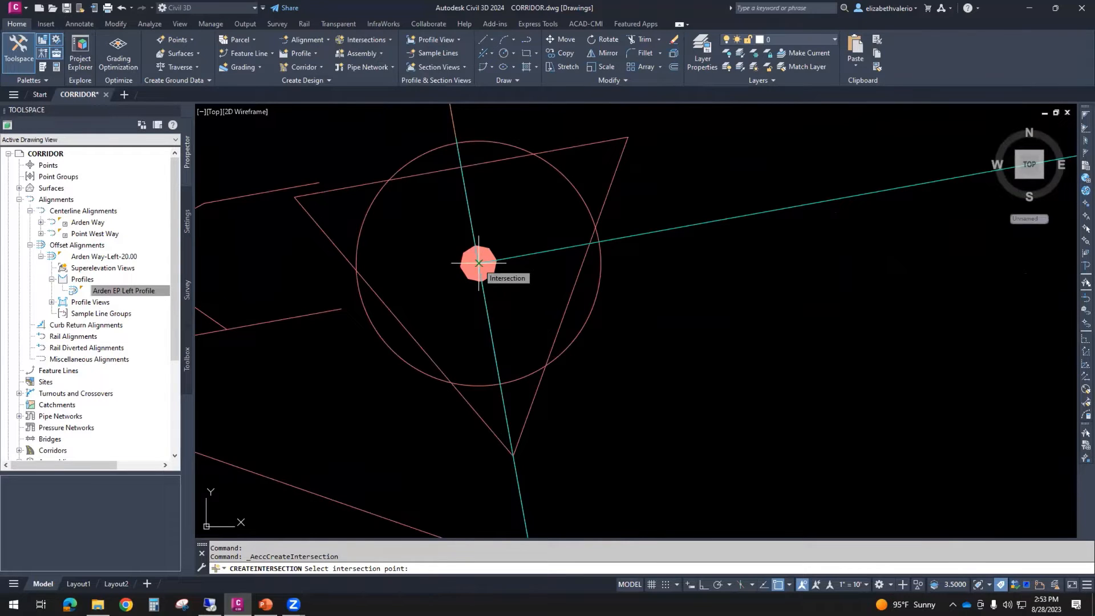
{"action": "scroll", "coordinate": [478, 264], "scroll_direction": "down", "scroll_amount": 2}
{"action": "scroll", "coordinate": [479, 264], "scroll_direction": "down", "scroll_amount": 2}
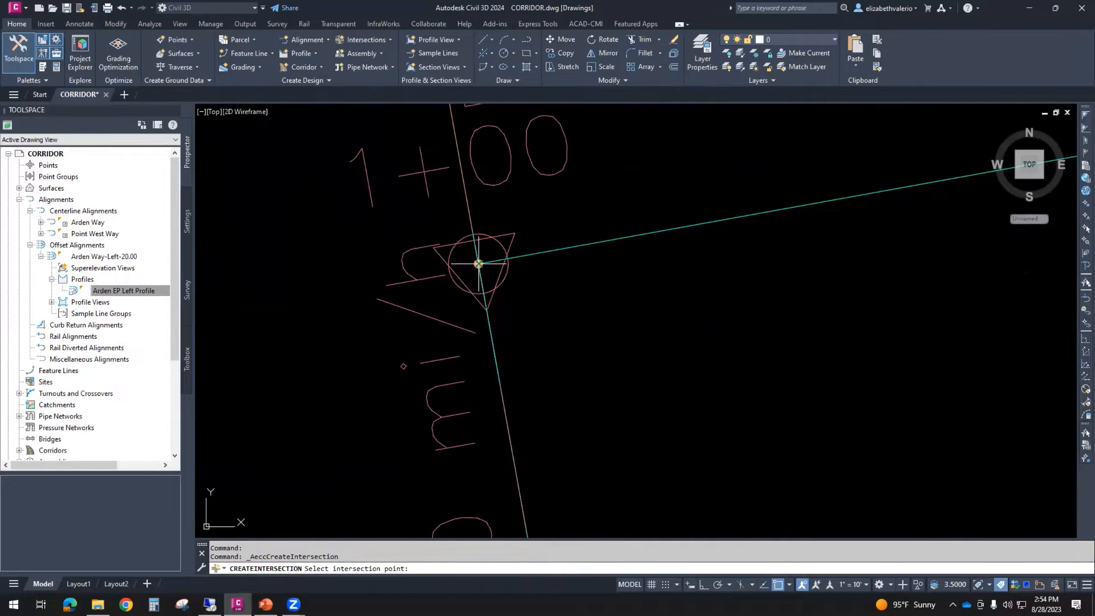
{"action": "scroll", "coordinate": [478, 263], "scroll_direction": "down", "scroll_amount": 2}
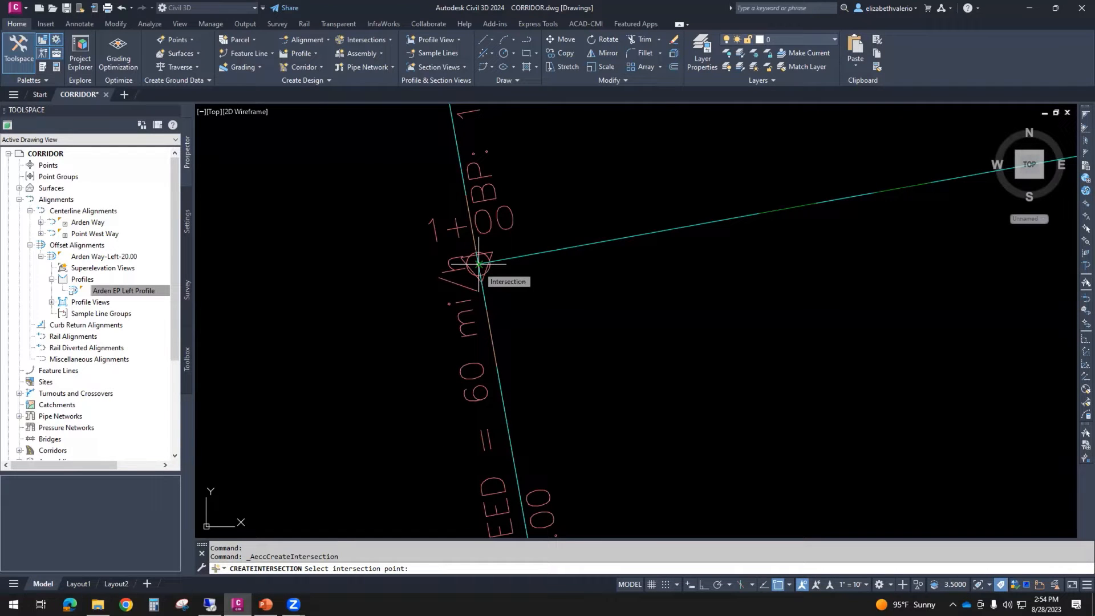
{"action": "type", "text": "ND"}
{"action": "key", "text": "Return"}
{"action": "scroll", "coordinate": [478, 263], "scroll_direction": "down", "scroll_amount": 2}
{"action": "scroll", "coordinate": [478, 265], "scroll_direction": "down", "scroll_amount": 5}
{"action": "mouse_move", "coordinate": [481, 262]}
{"action": "middle_mouse_down"}
{"action": "mouse_move", "coordinate": [501, 324]}
{"action": "mouse_move", "coordinate": [703, 320]}
{"action": "middle_mouse_up"}
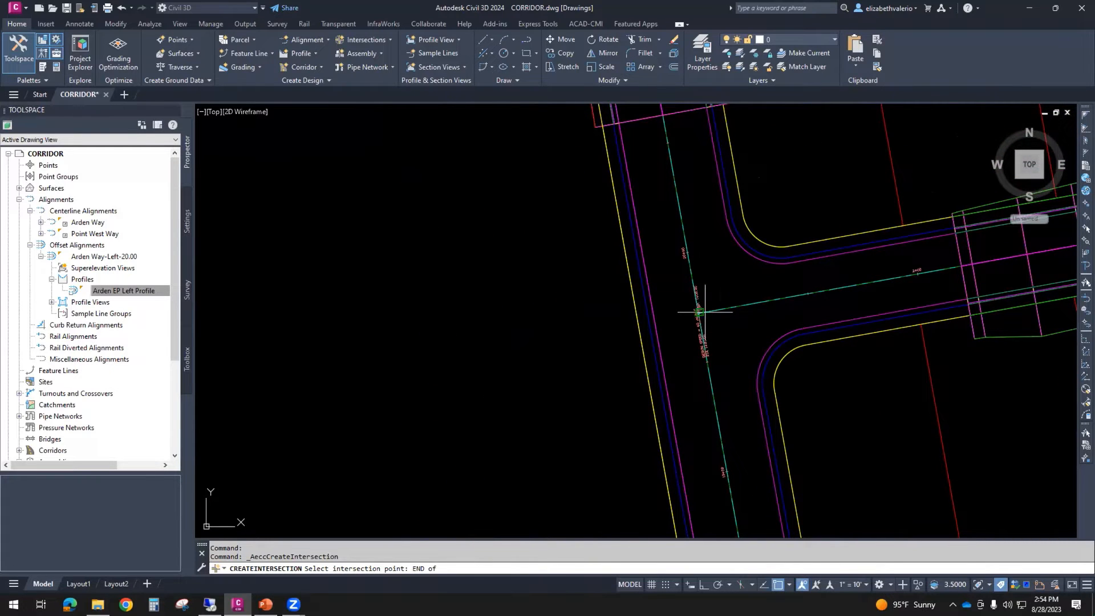
{"action": "scroll", "coordinate": [705, 313], "scroll_direction": "up", "scroll_amount": 2}
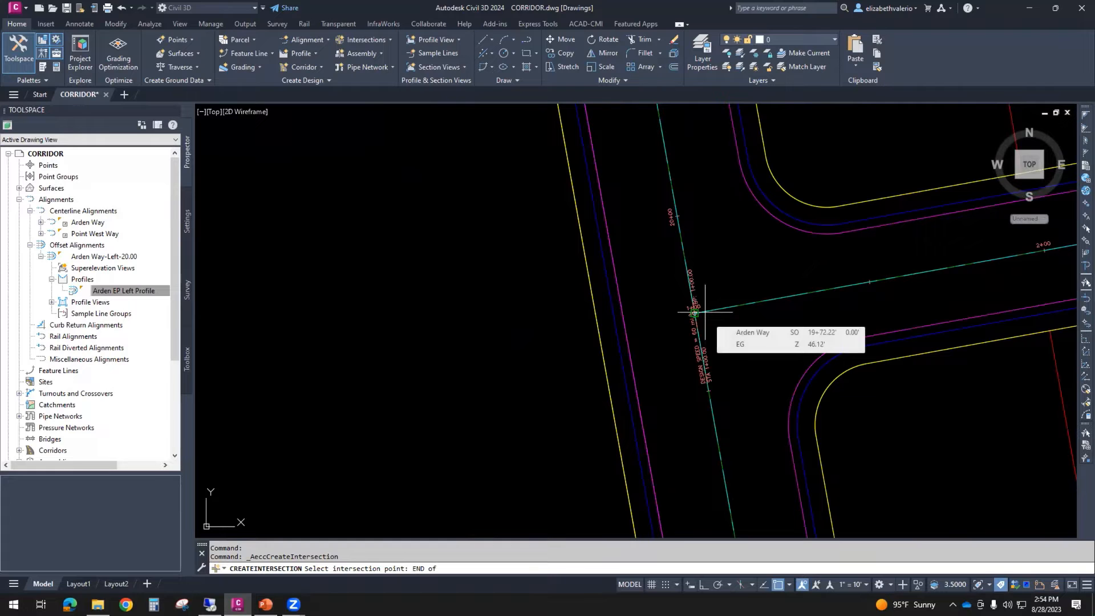
{"action": "left_click", "coordinate": [705, 312]}
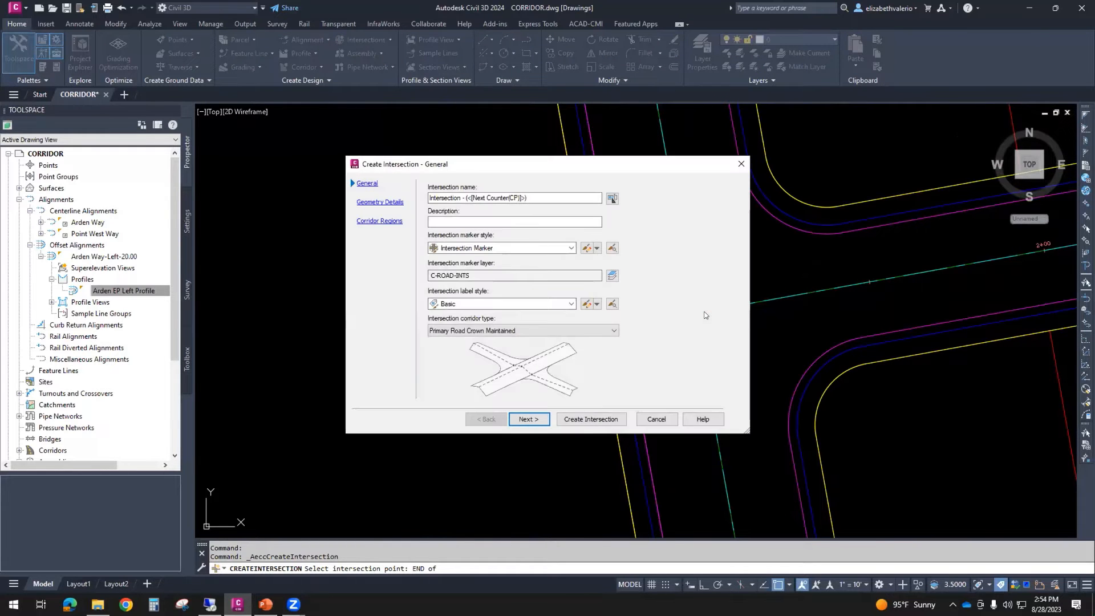
- Compare the intersection corridor types, keep Primary Road Crown Maintained, and continue to the geometry details
{"action": "left_click_drag", "start_coordinate": [627, 162], "coordinate": [422, 205]}
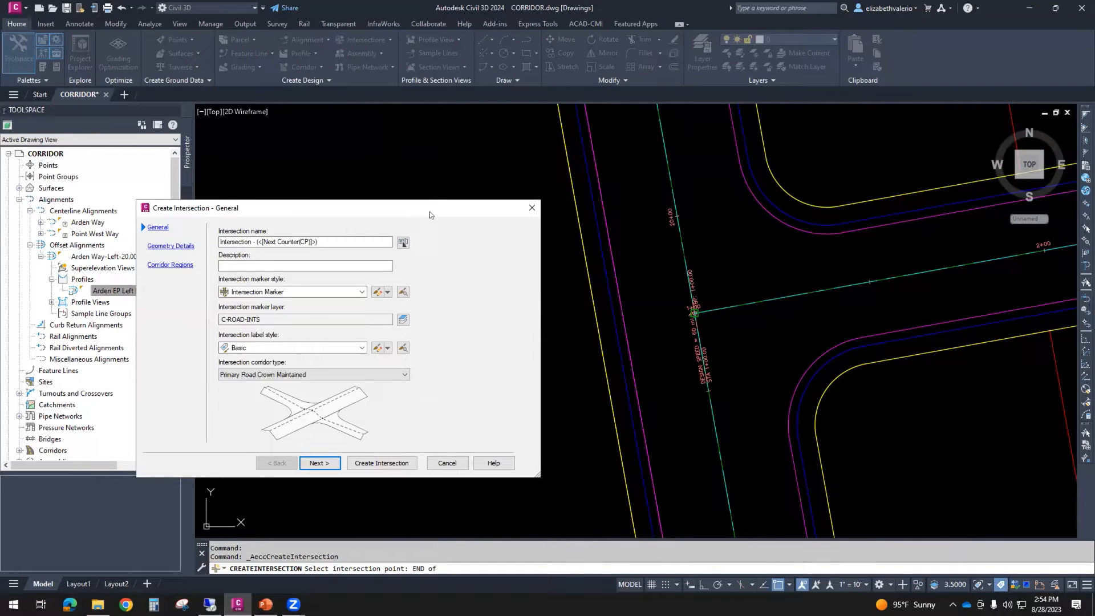
{"action": "left_click_drag", "start_coordinate": [430, 214], "coordinate": [423, 168]}
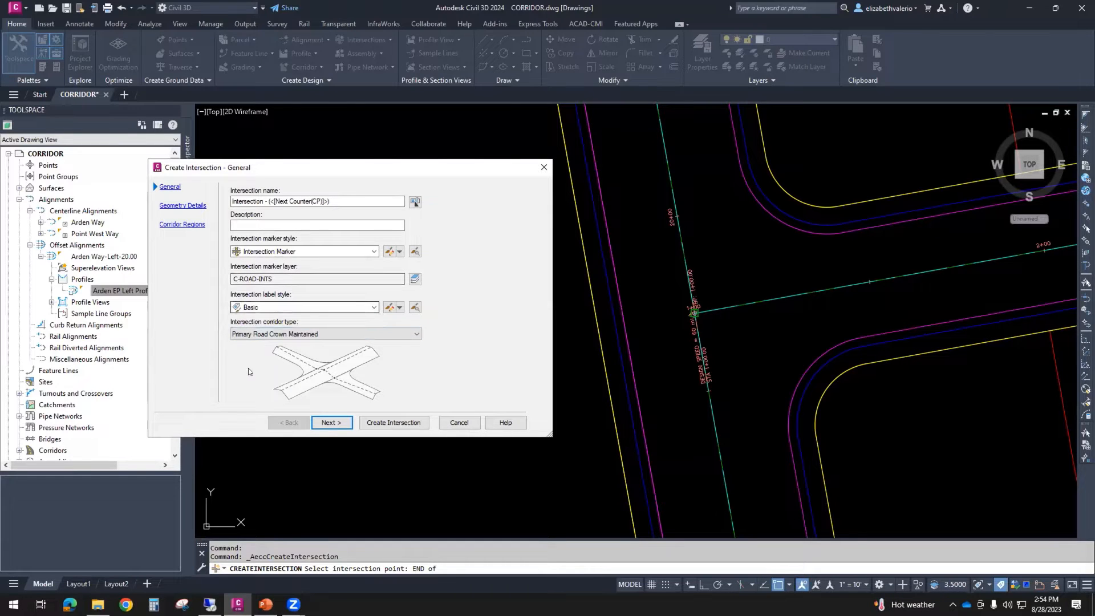
{"action": "left_click", "coordinate": [395, 334]}
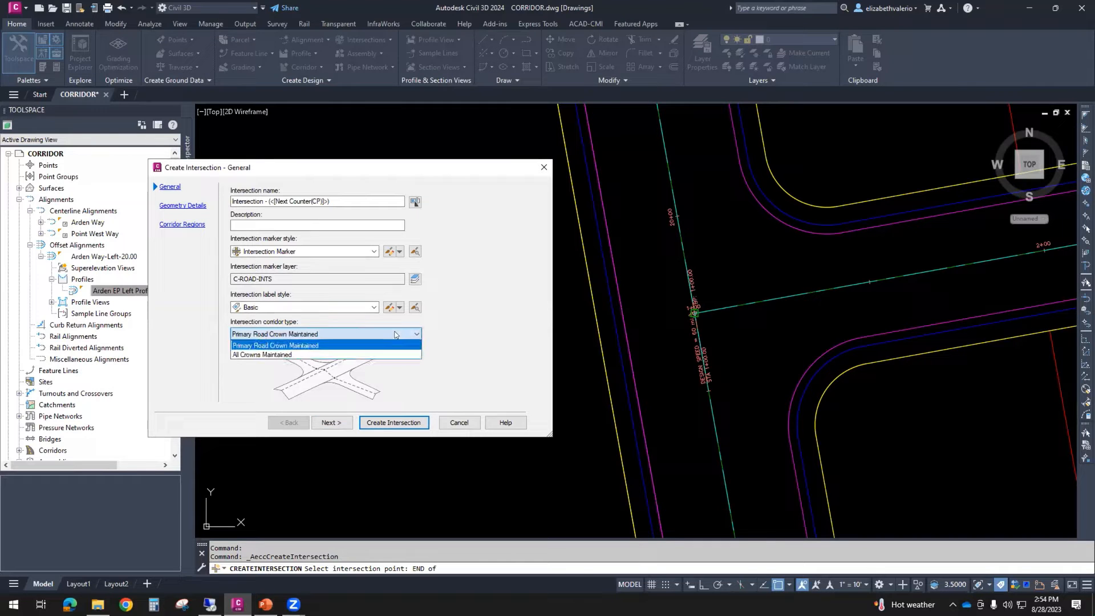
{"action": "left_click", "coordinate": [270, 354]}
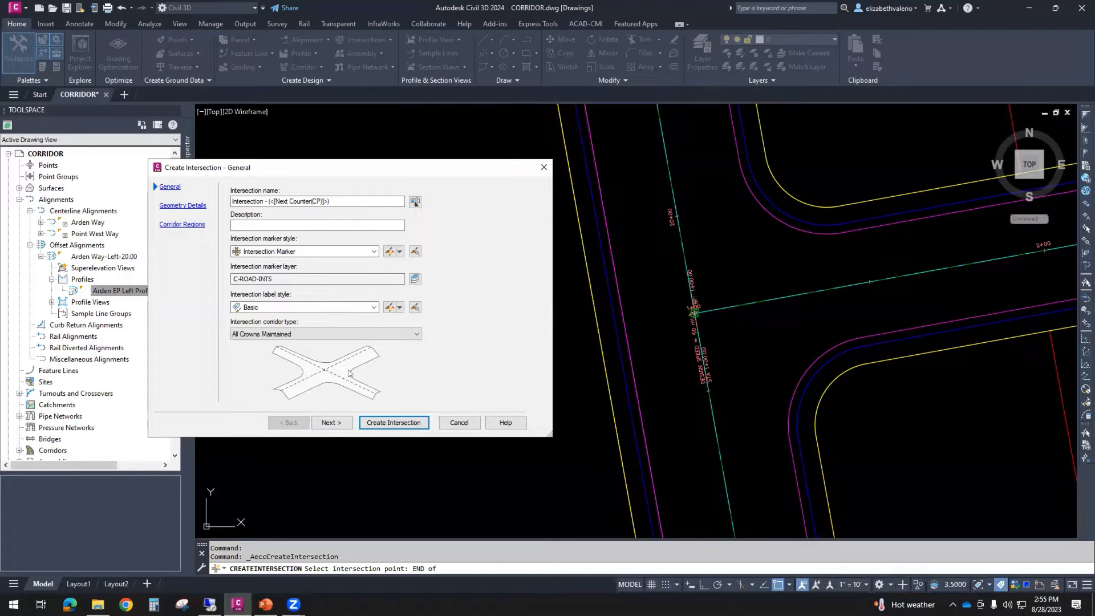
{"action": "left_click", "coordinate": [350, 333]}
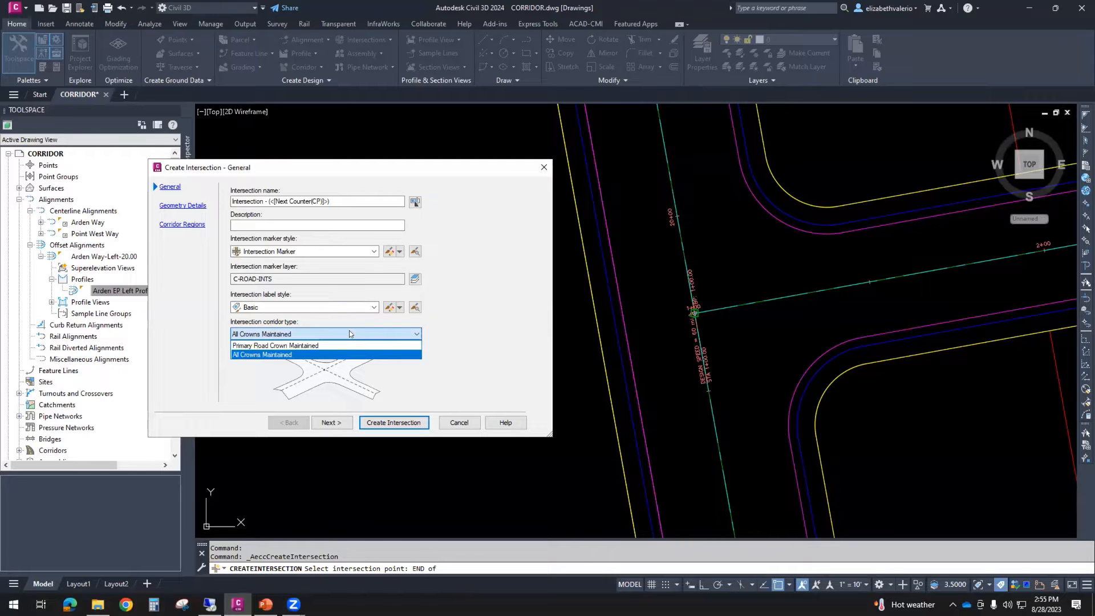
{"action": "left_click", "coordinate": [283, 345]}
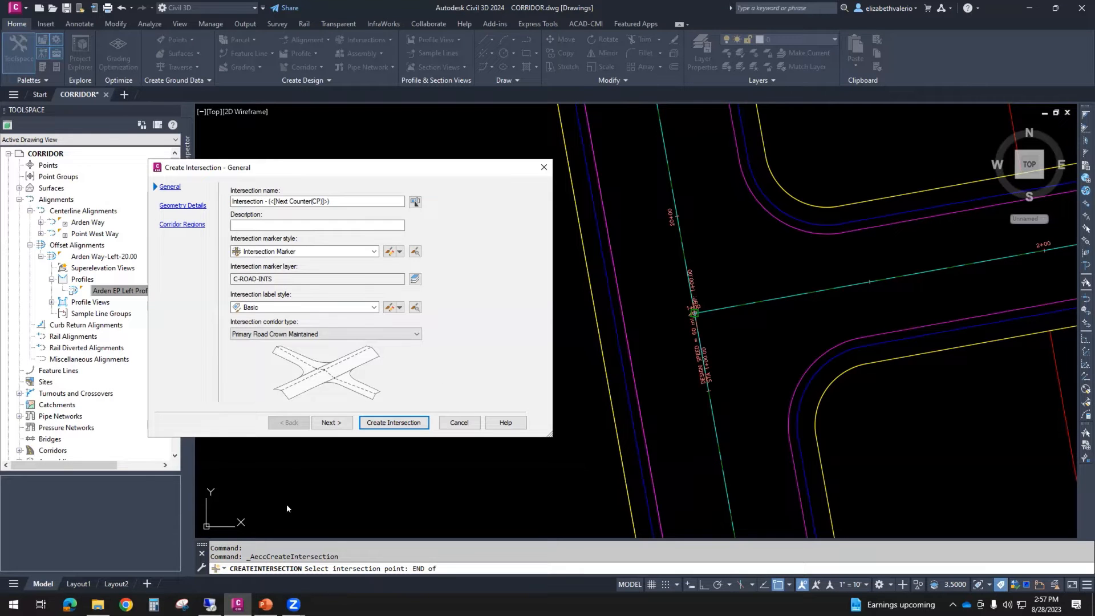
{"action": "left_click", "coordinate": [328, 422]}
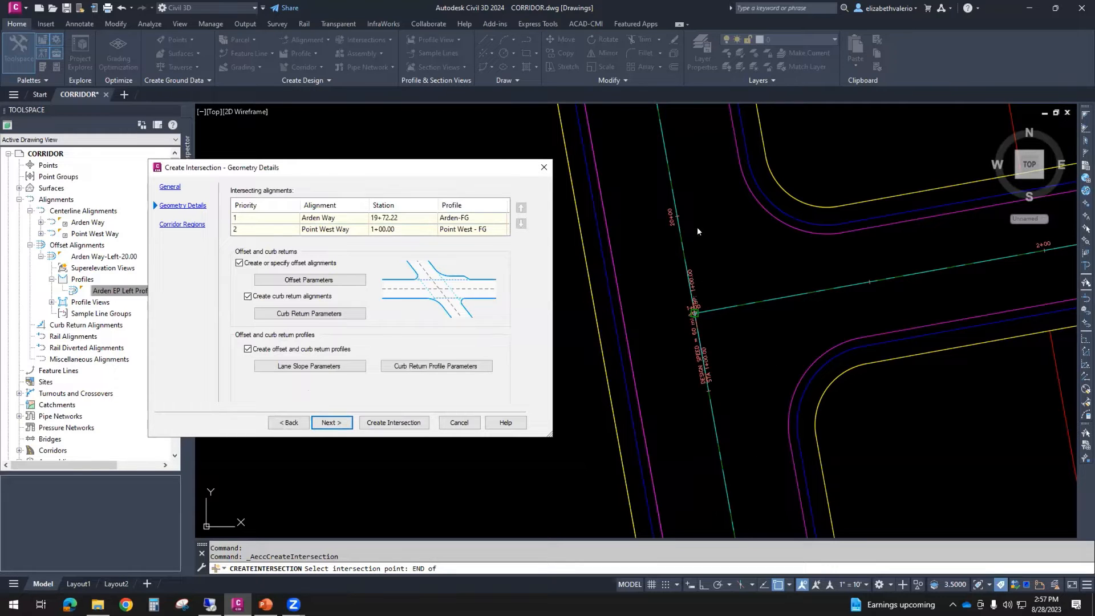
- Review the priority order of the intersecting Arden Way and Point West Way alignments
{"action": "left_click", "coordinate": [259, 219]}
{"action": "left_click", "coordinate": [305, 217]}
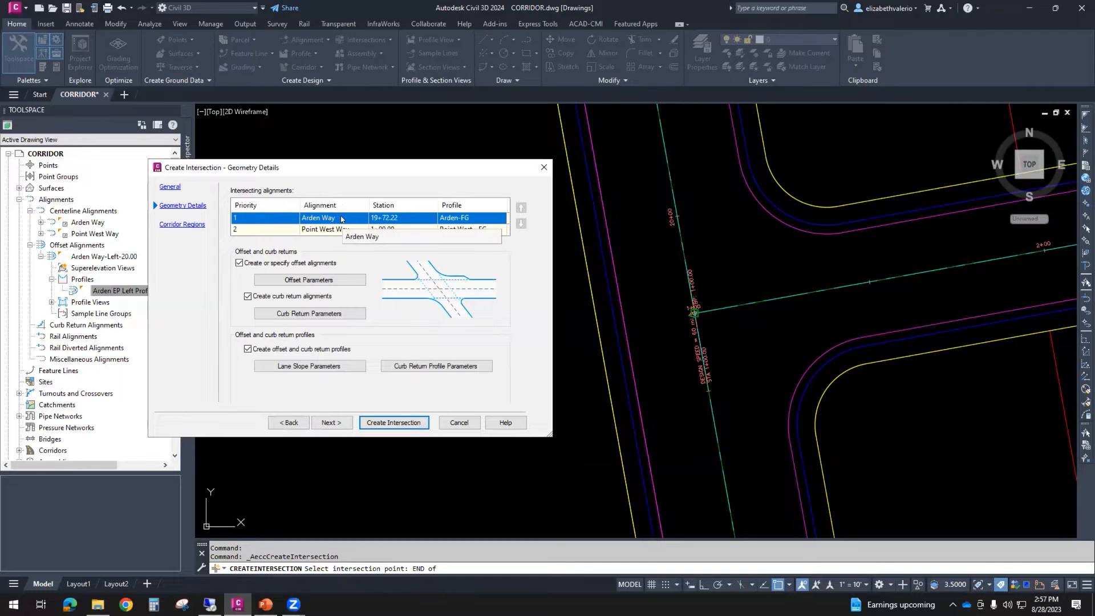
{"action": "left_click", "coordinate": [255, 230]}
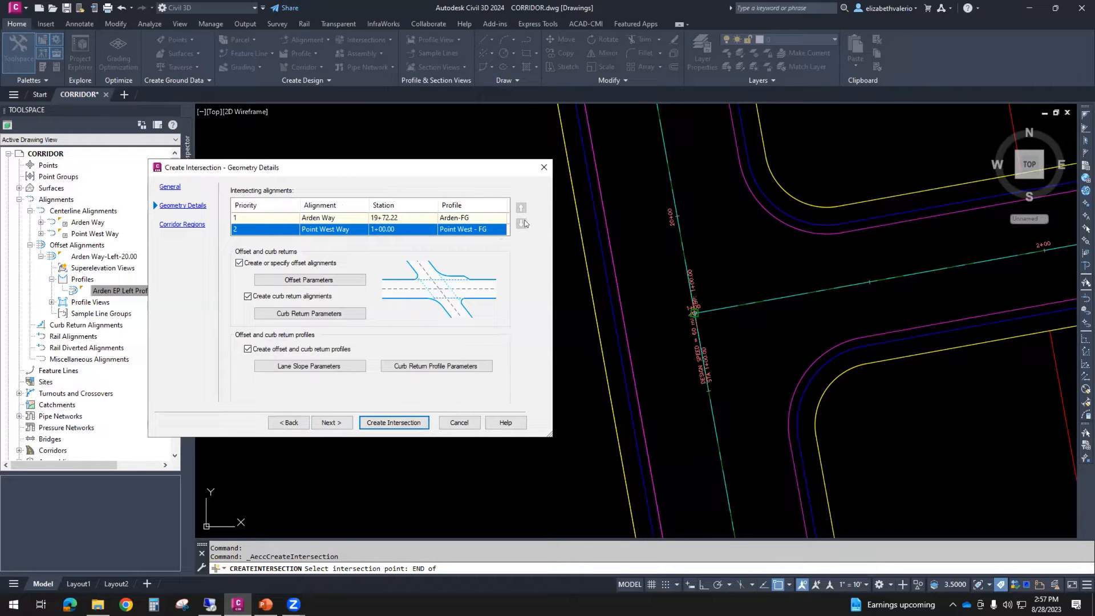
{"action": "left_click", "coordinate": [244, 218]}
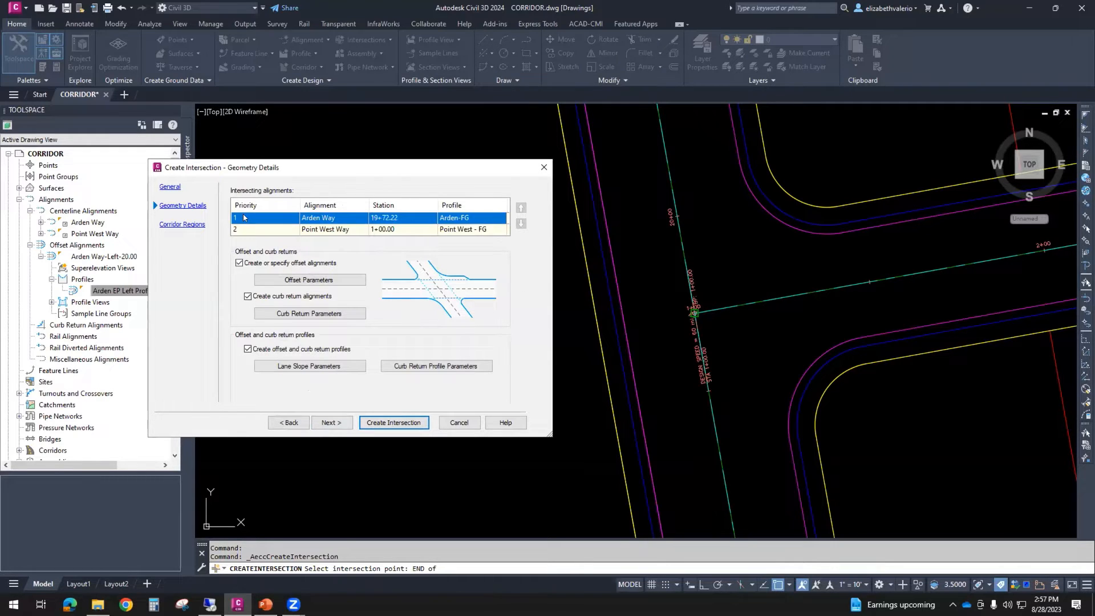
{"action": "left_click", "coordinate": [240, 230]}
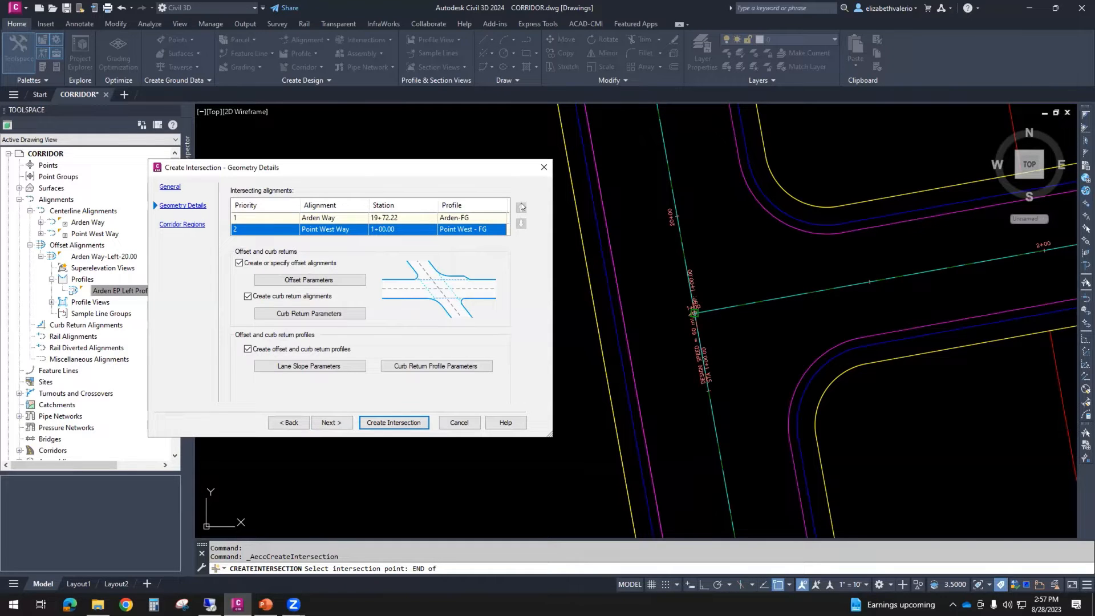
{"action": "left_click", "coordinate": [265, 220]}
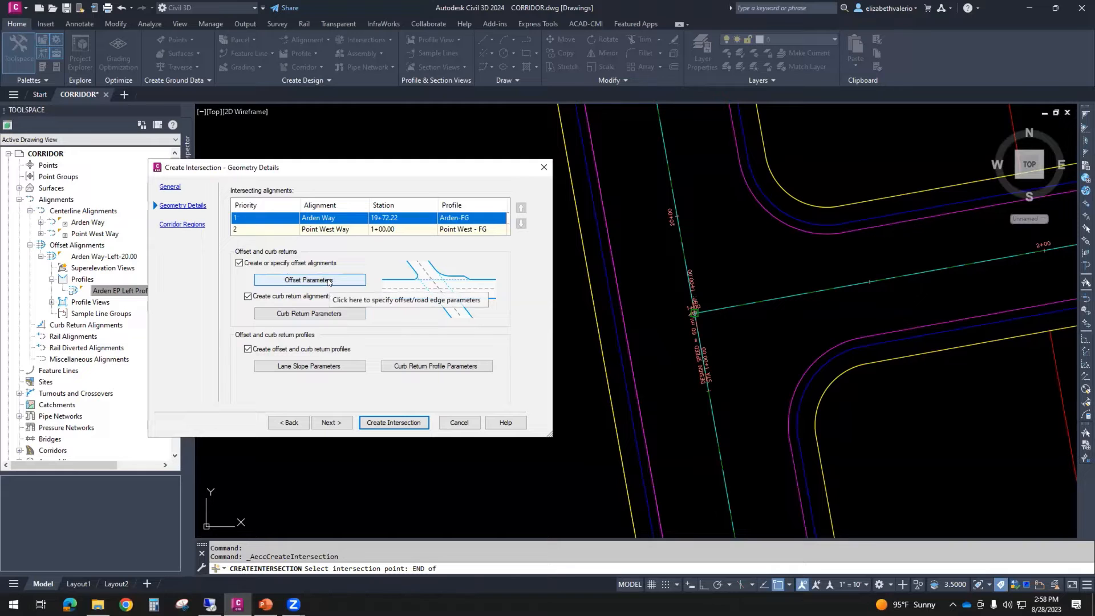
- Open the intersection offset parameters and check which centerlines are assigned as the primary and secondary roads
{"action": "left_click", "coordinate": [329, 281]}
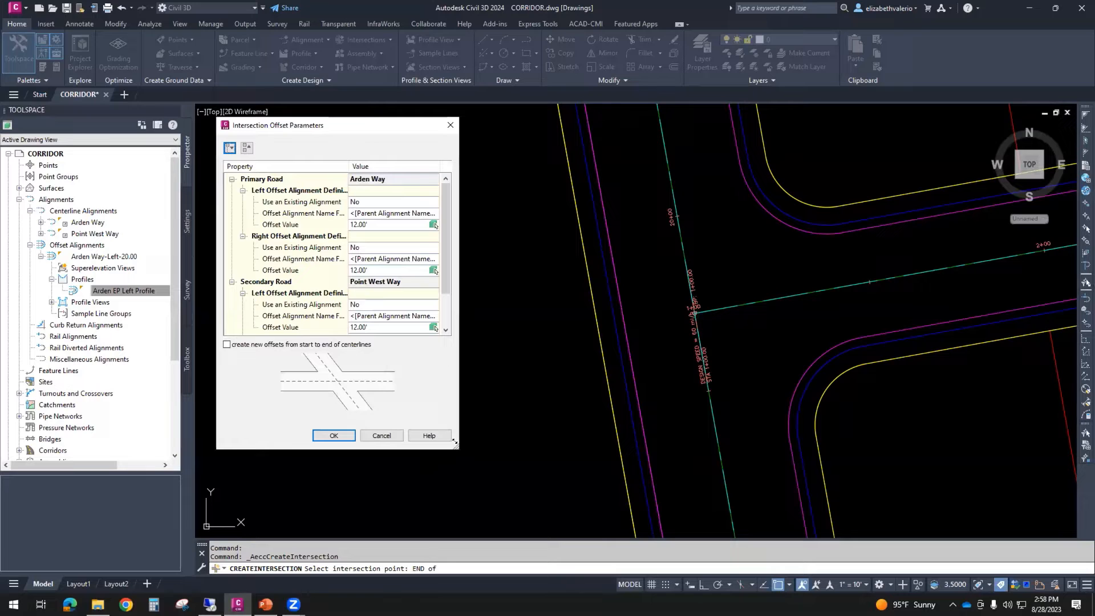
{"action": "left_click_drag", "start_coordinate": [455, 442], "coordinate": [537, 509]}
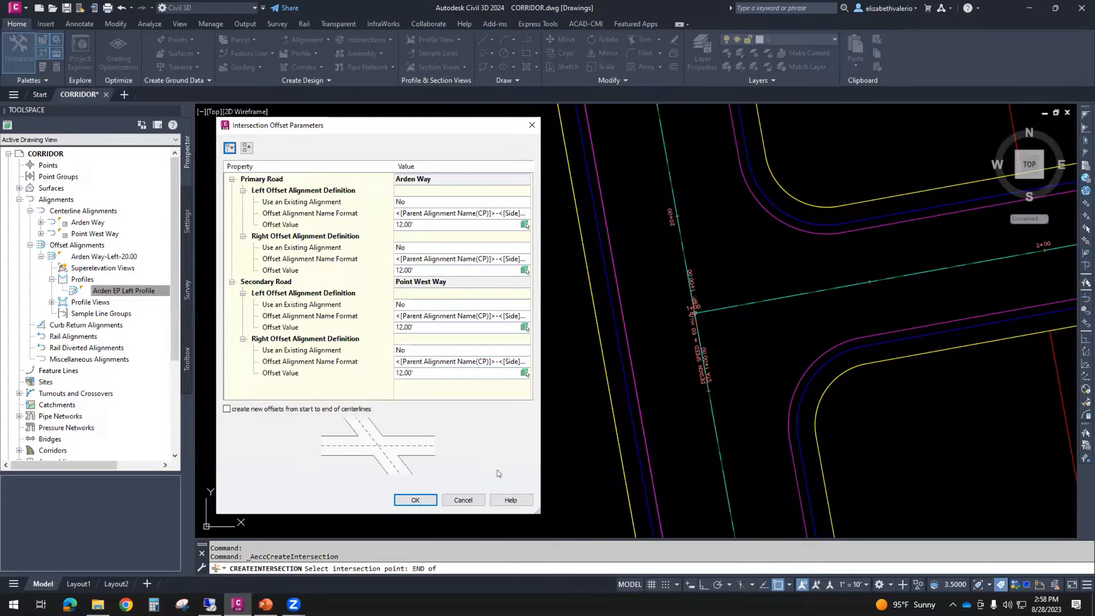
{"action": "left_click", "coordinate": [268, 180]}
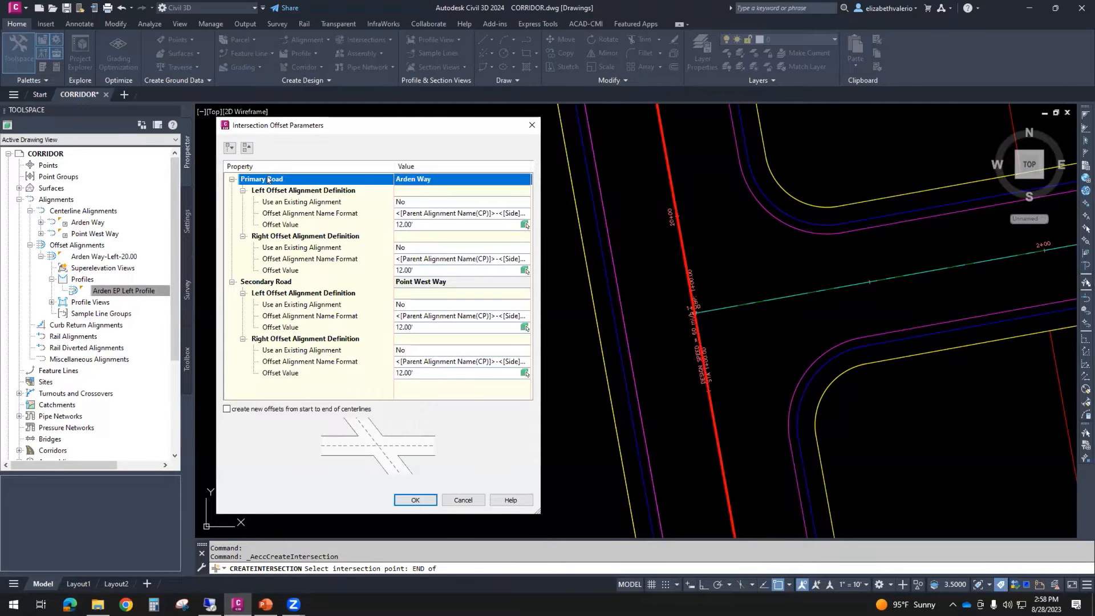
{"action": "left_click", "coordinate": [259, 282]}
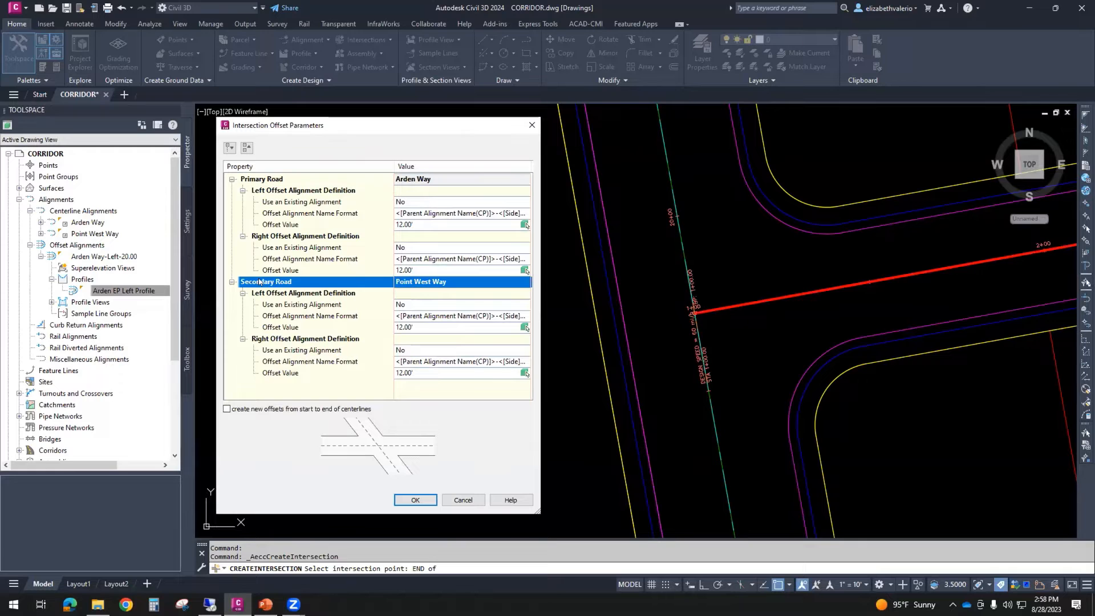
{"action": "left_click", "coordinate": [259, 180]}
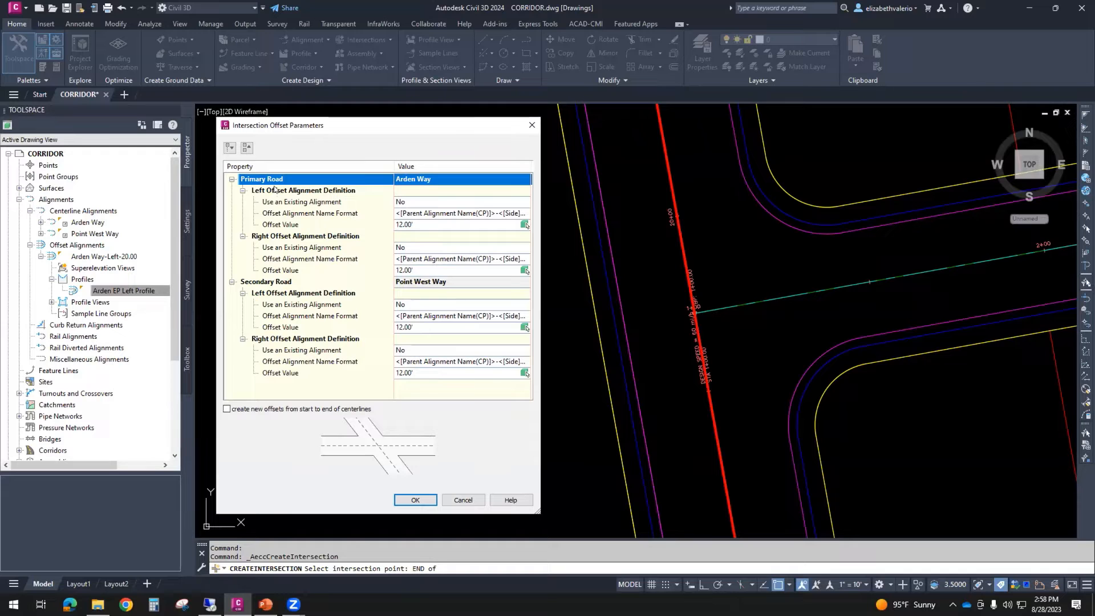
{"action": "left_click", "coordinate": [294, 282]}
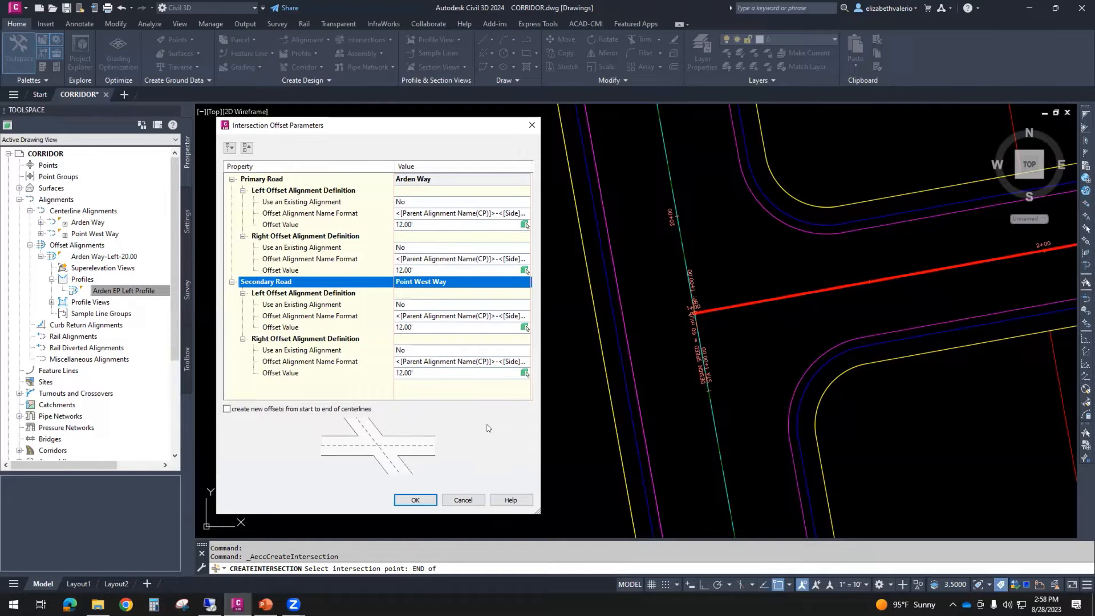
- Set the left and right offset values of the primary road, Arden Way, to 20 feet each
{"action": "left_click", "coordinate": [266, 181]}
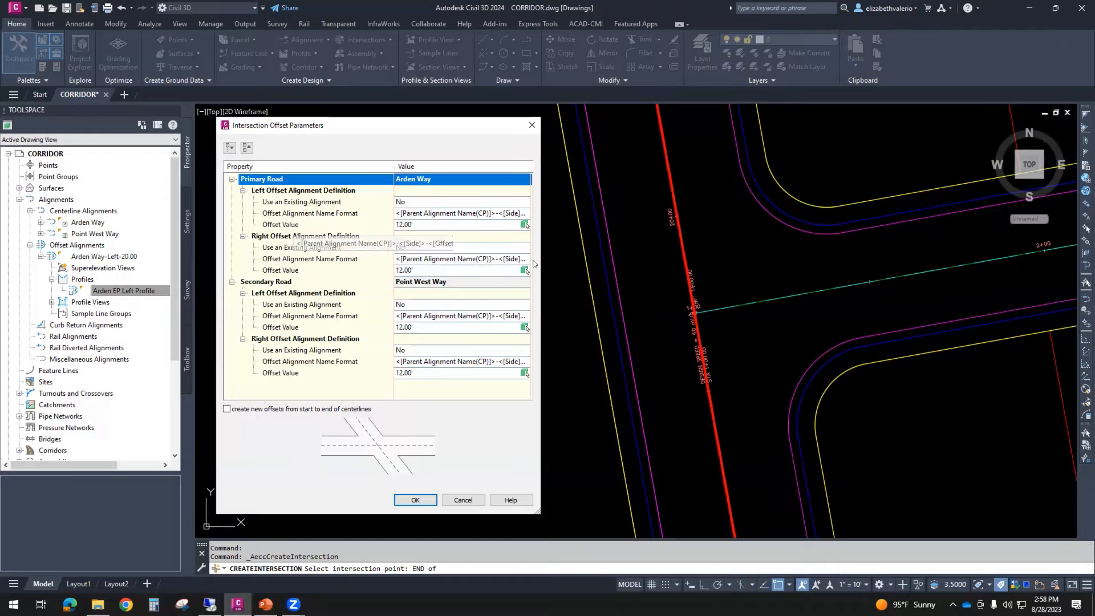
{"action": "left_click", "coordinate": [418, 224]}
{"action": "type", "text": "20"}
{"action": "key", "text": "Return"}
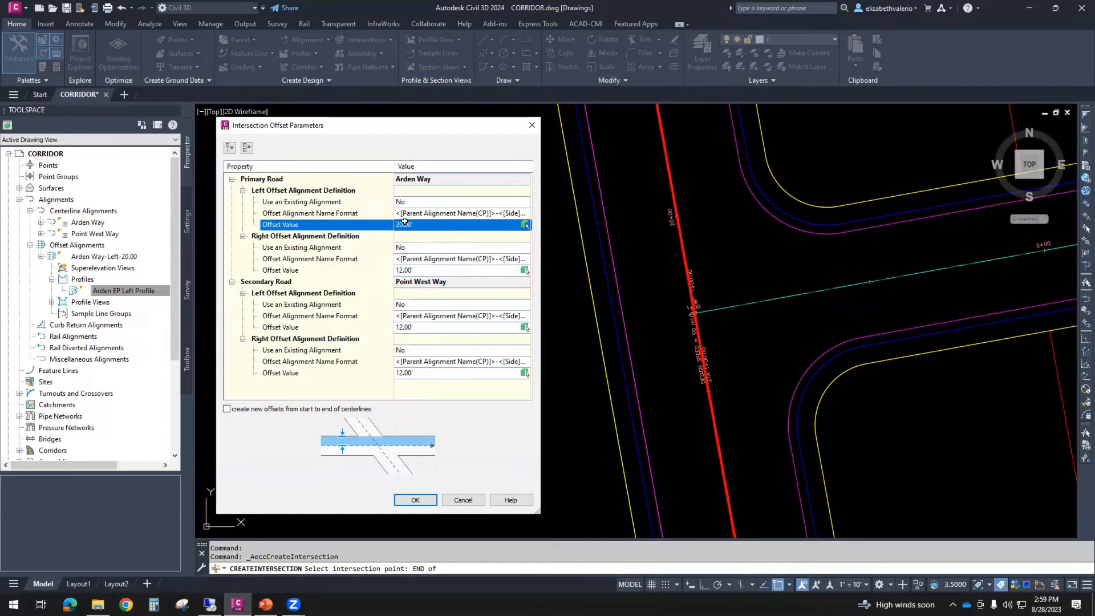
{"action": "left_click", "coordinate": [419, 268]}
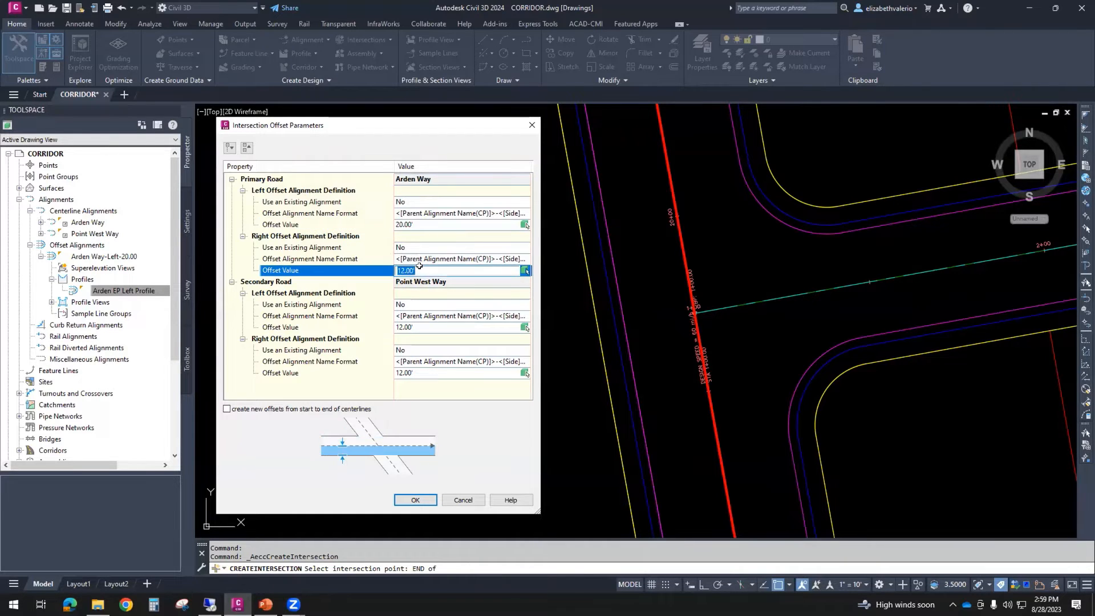
{"action": "type", "text": "20"}
{"action": "key", "text": "Return"}
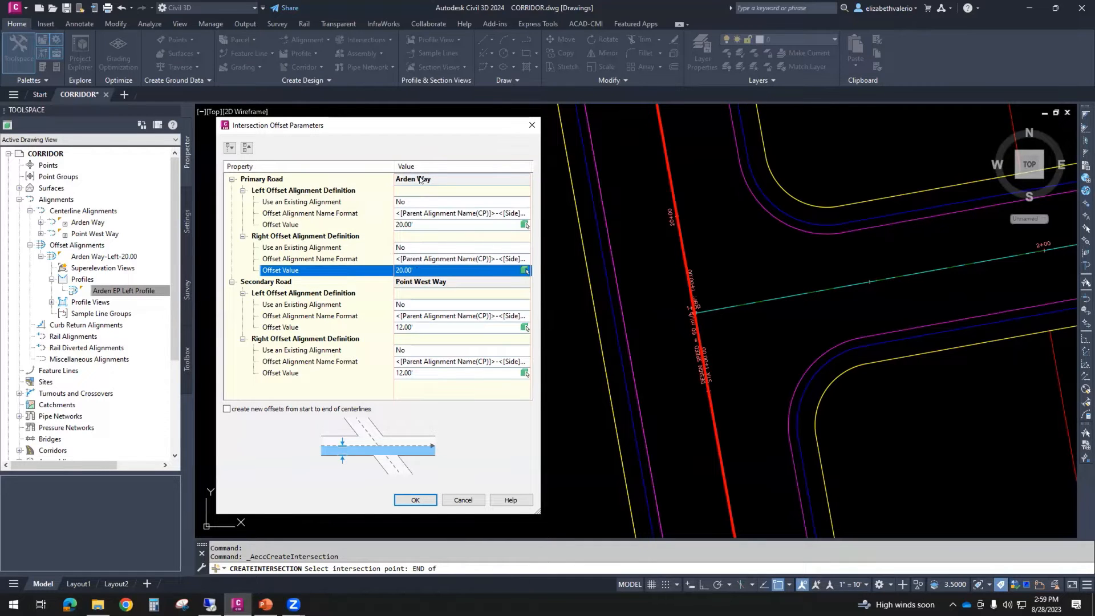
{"action": "left_click", "coordinate": [418, 224]}
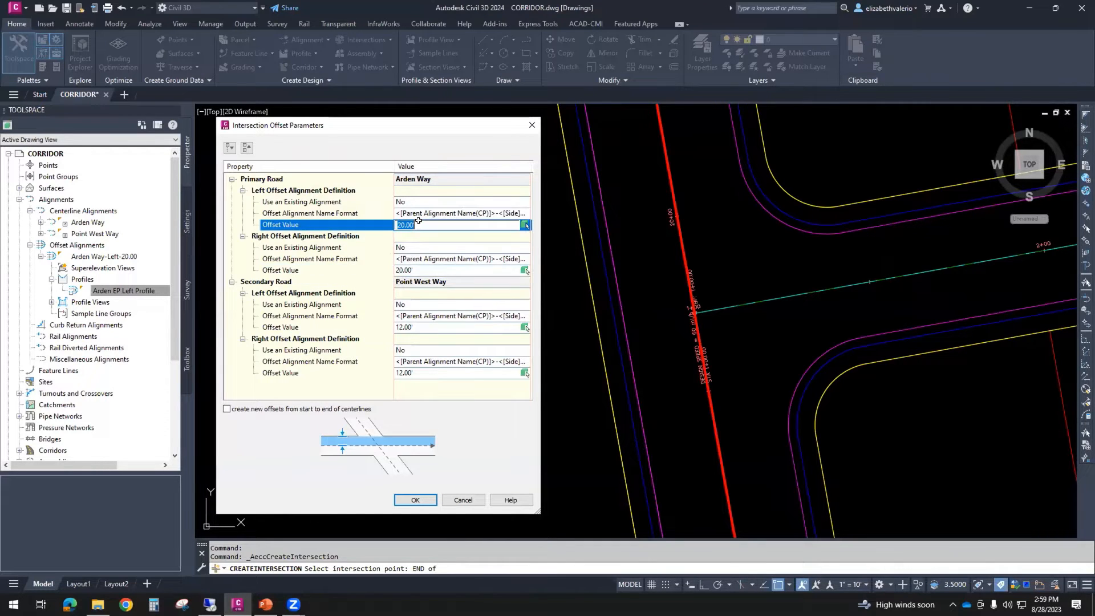
{"action": "left_click", "coordinate": [413, 268]}
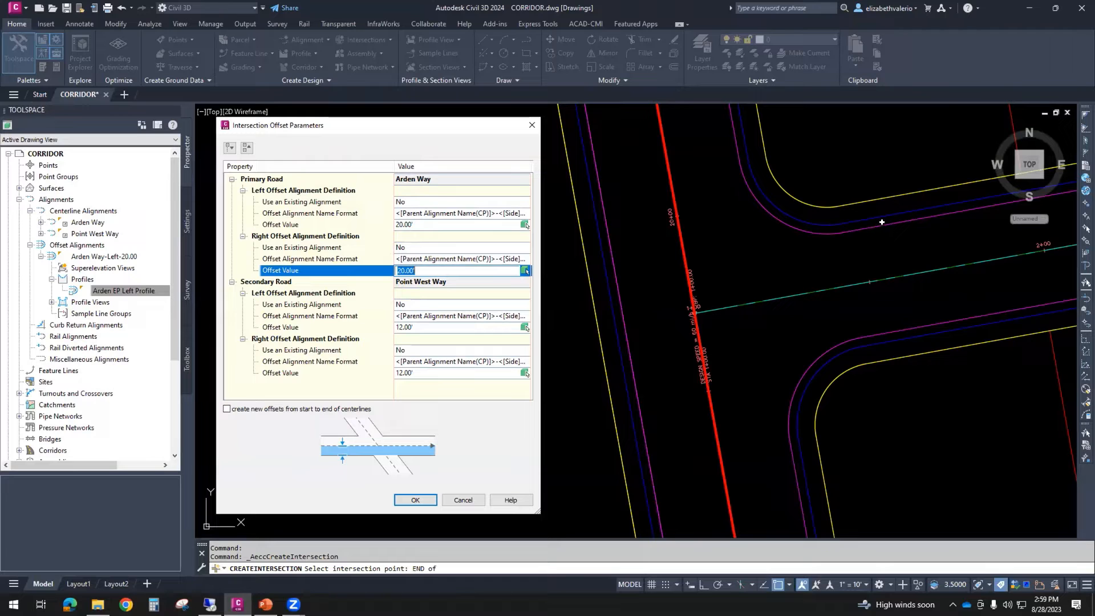
- Set the left and right offset values of the secondary road, Point West Way, to 15 feet each and accept the offset parameters
{"action": "left_click", "coordinate": [405, 282]}
{"action": "left_click", "coordinate": [429, 328]}
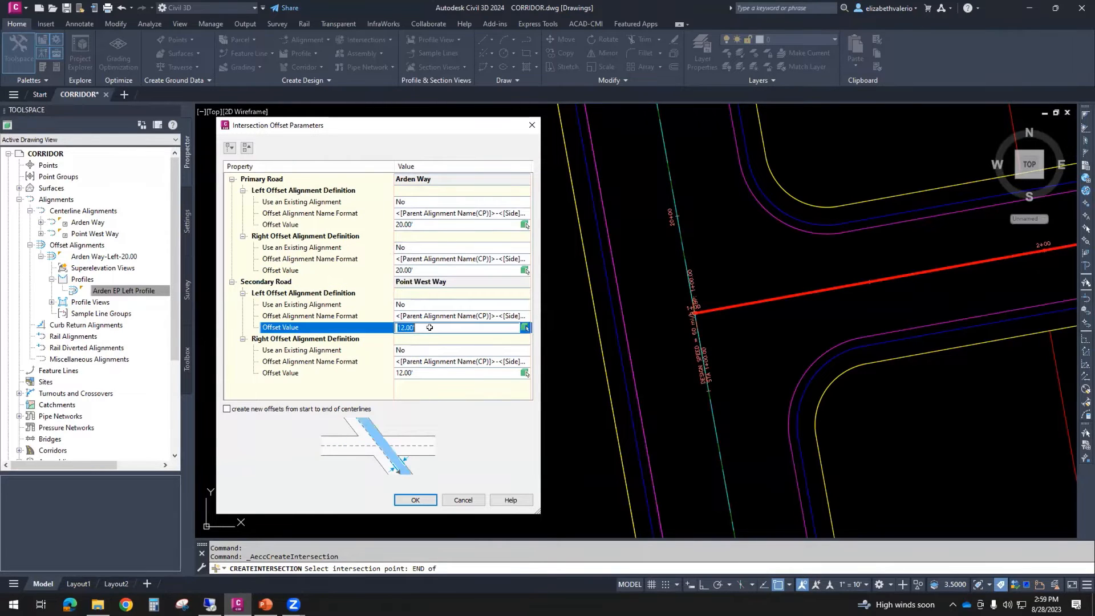
{"action": "type", "text": "156"}
{"action": "left_click", "coordinate": [431, 375]}
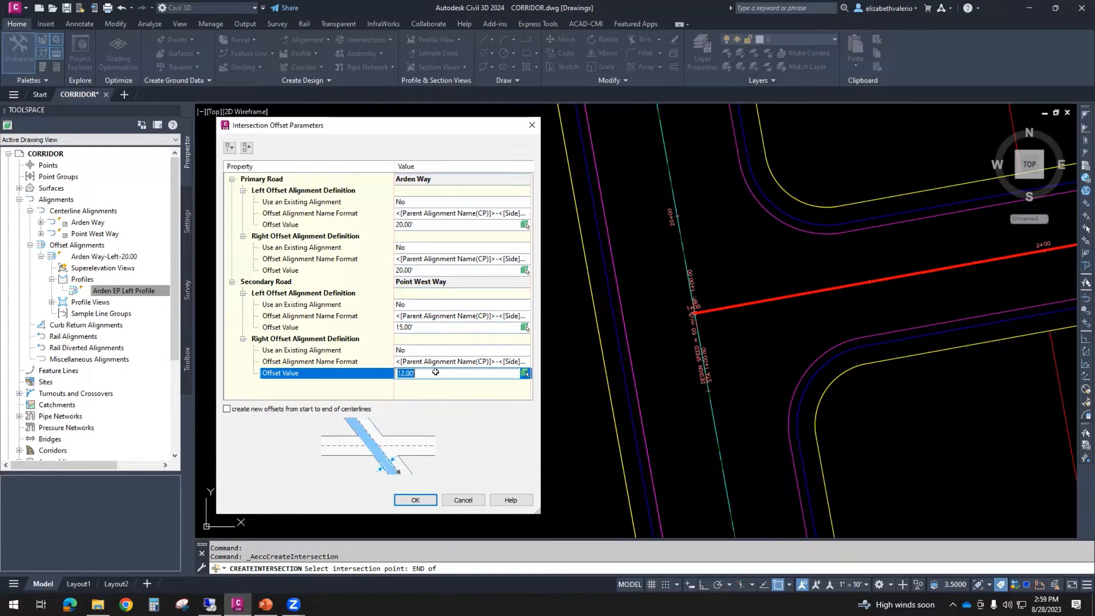
{"action": "left_click", "coordinate": [358, 394]}
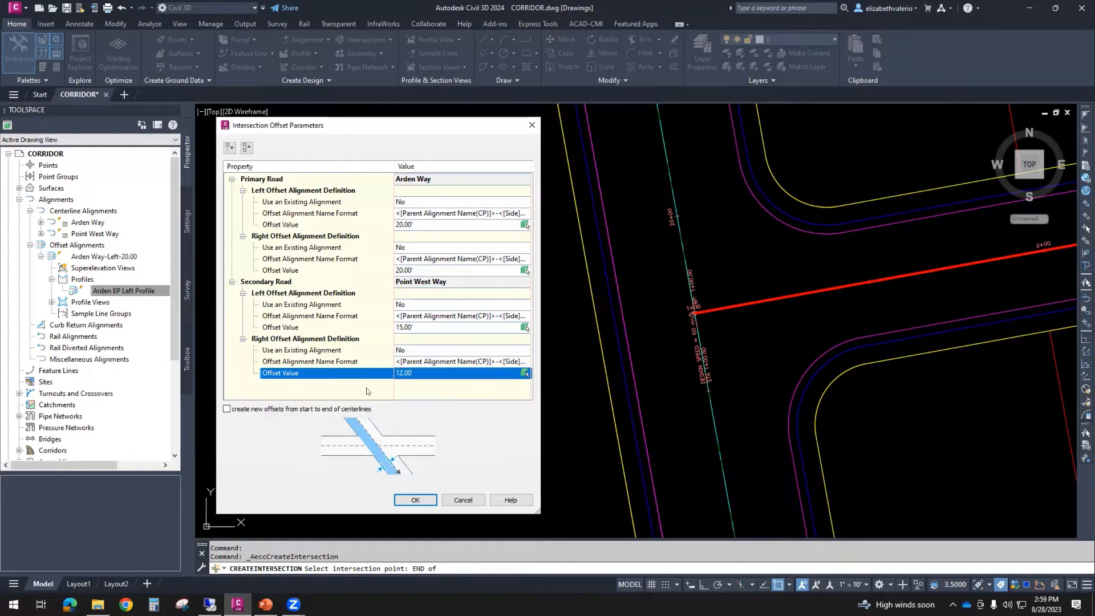
{"action": "left_click", "coordinate": [408, 373]}
{"action": "type", "text": "15"}
{"action": "left_click", "coordinate": [411, 394]}
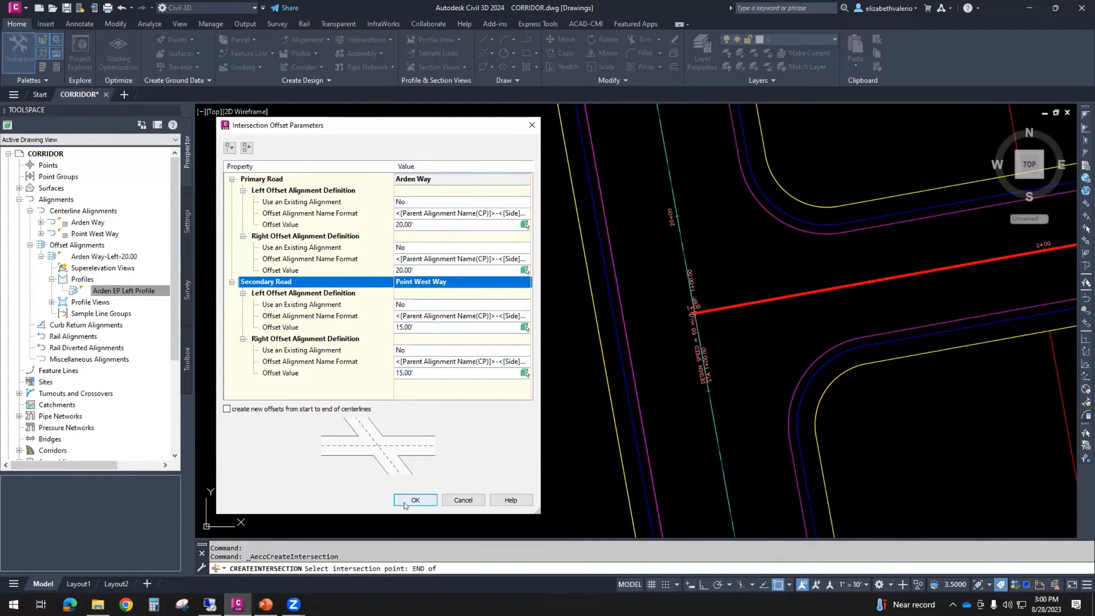
{"action": "left_click", "coordinate": [403, 503]}
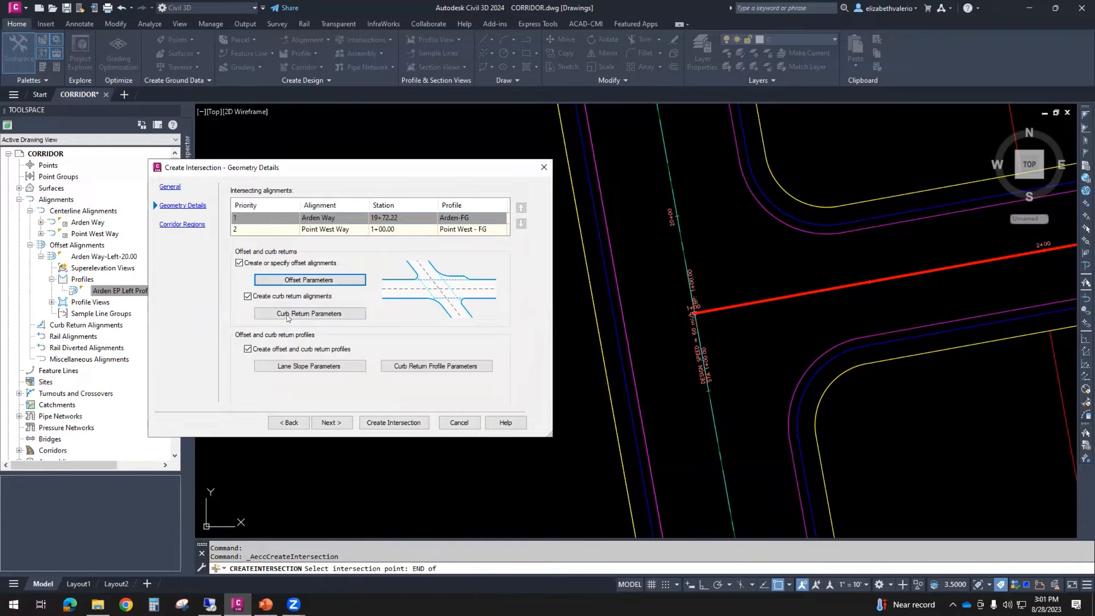
- Open the curb return parameters, keep Circular Fillet as the NE quadrant's curb return type, and check its radius
{"action": "left_click", "coordinate": [329, 314]}
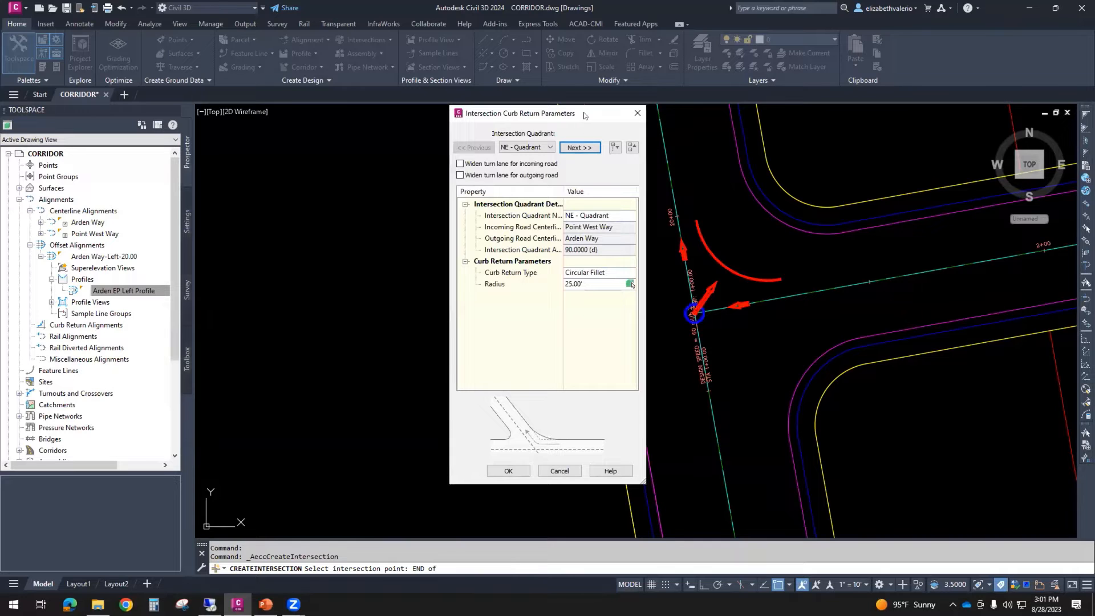
{"action": "left_click_drag", "start_coordinate": [577, 116], "coordinate": [386, 133]}
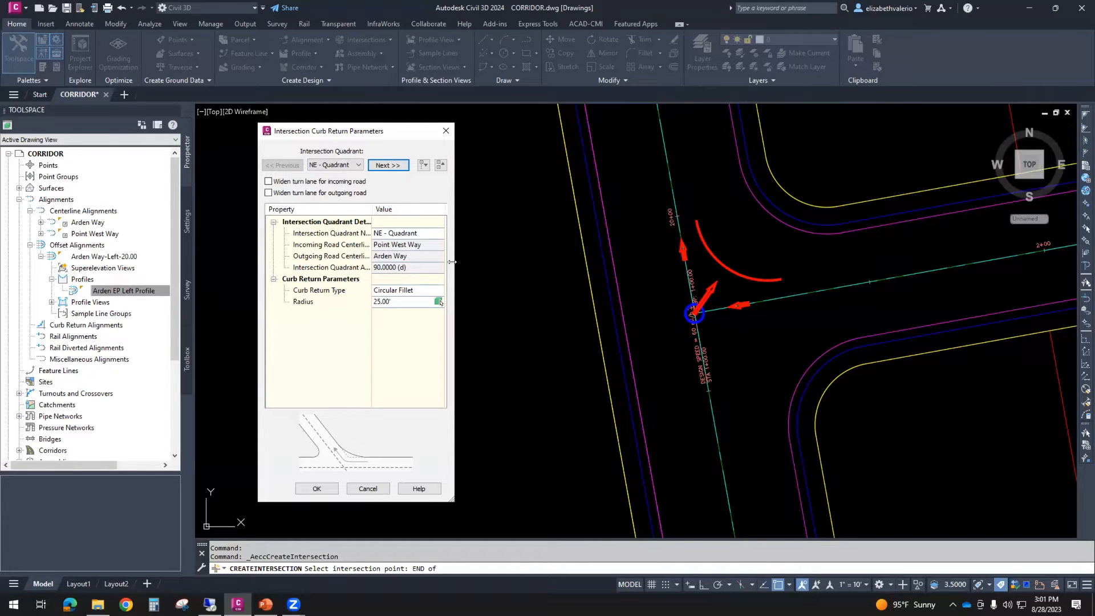
{"action": "left_click_drag", "start_coordinate": [533, 271], "coordinate": [541, 270]}
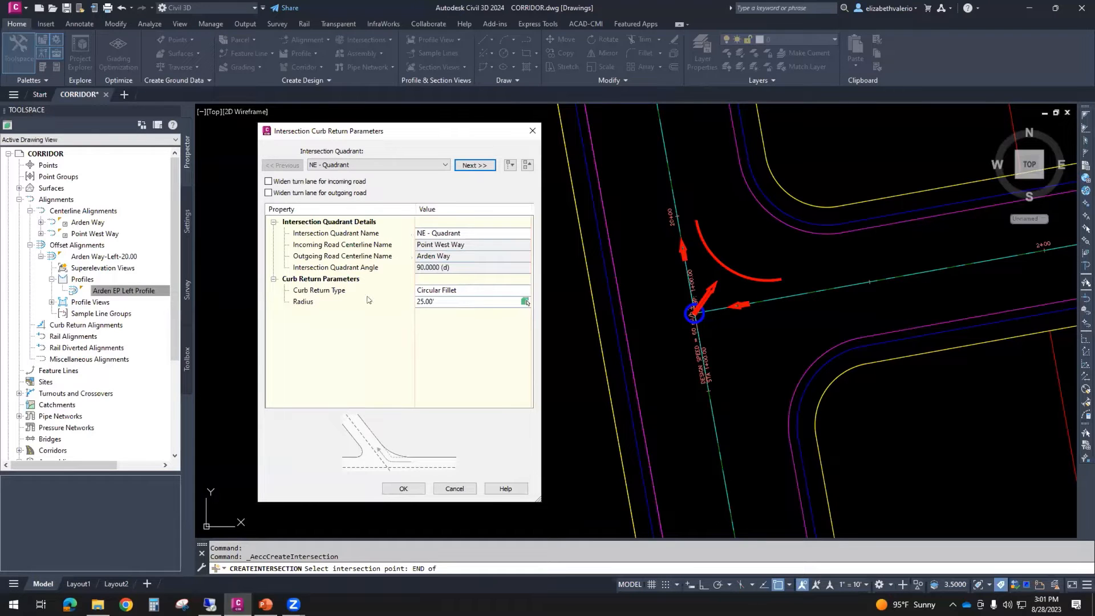
{"action": "left_click", "coordinate": [464, 290]}
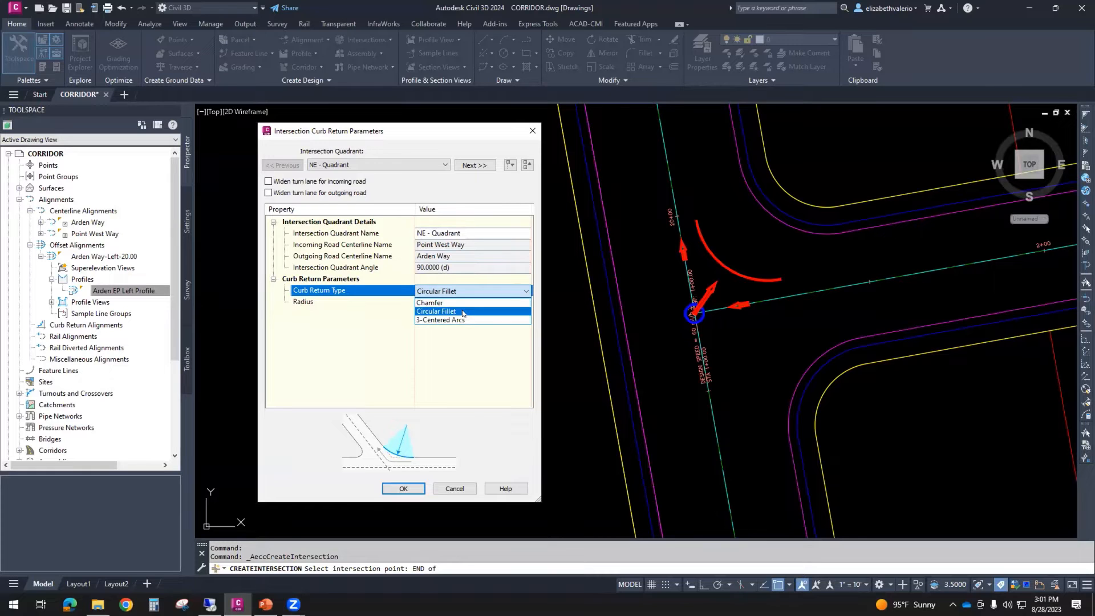
{"action": "left_click", "coordinate": [462, 312]}
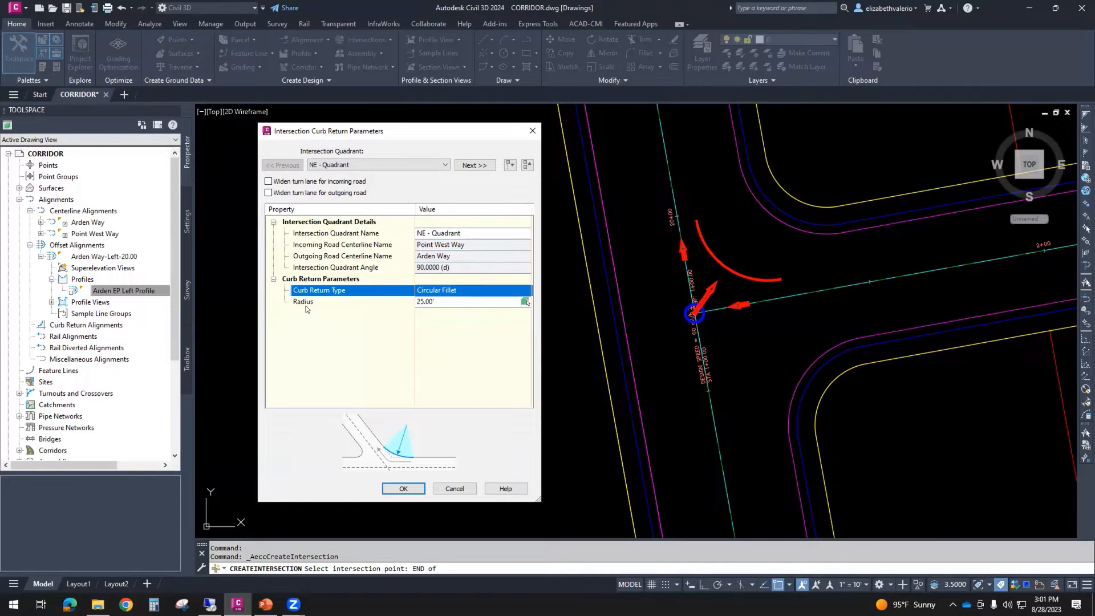
{"action": "left_click", "coordinate": [447, 301]}
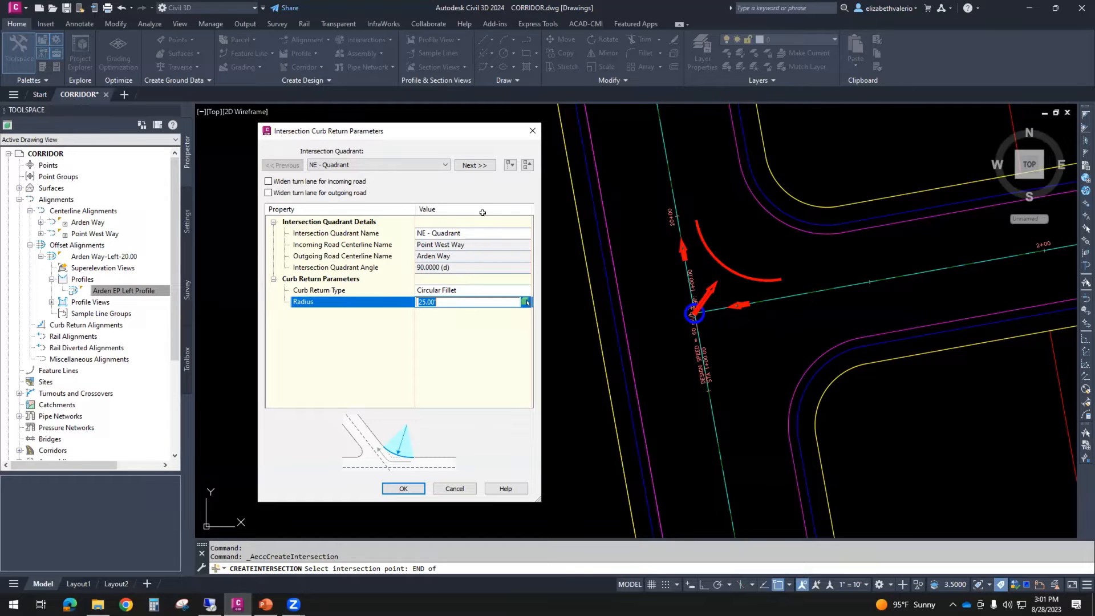
- Look through the intersection quadrants and make the SE quadrant's curb return parameters current
{"action": "left_click", "coordinate": [411, 164]}
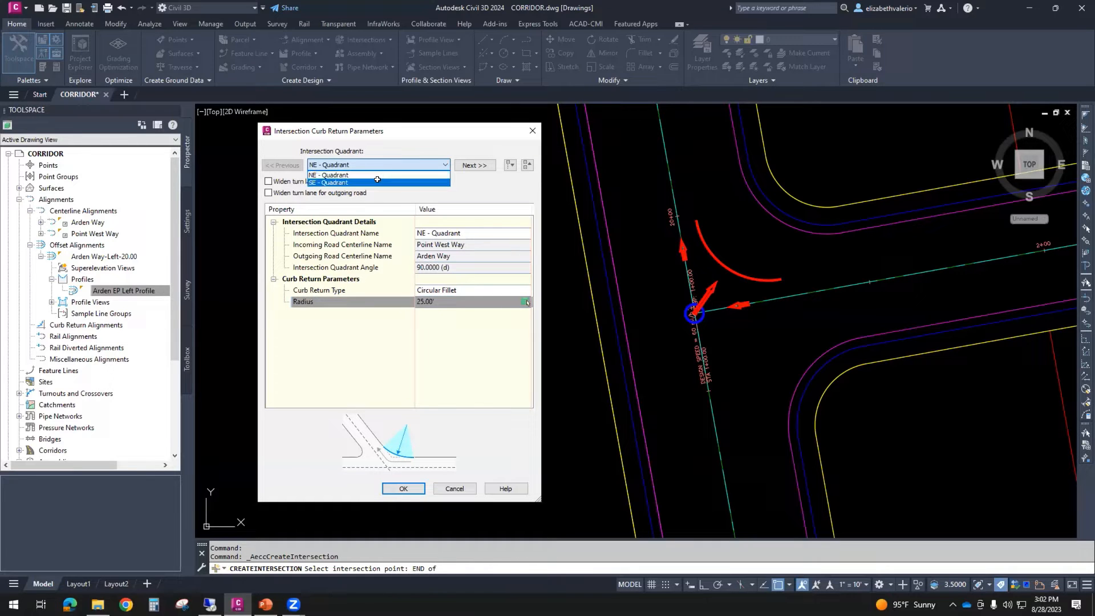
{"action": "left_click", "coordinate": [377, 182]}
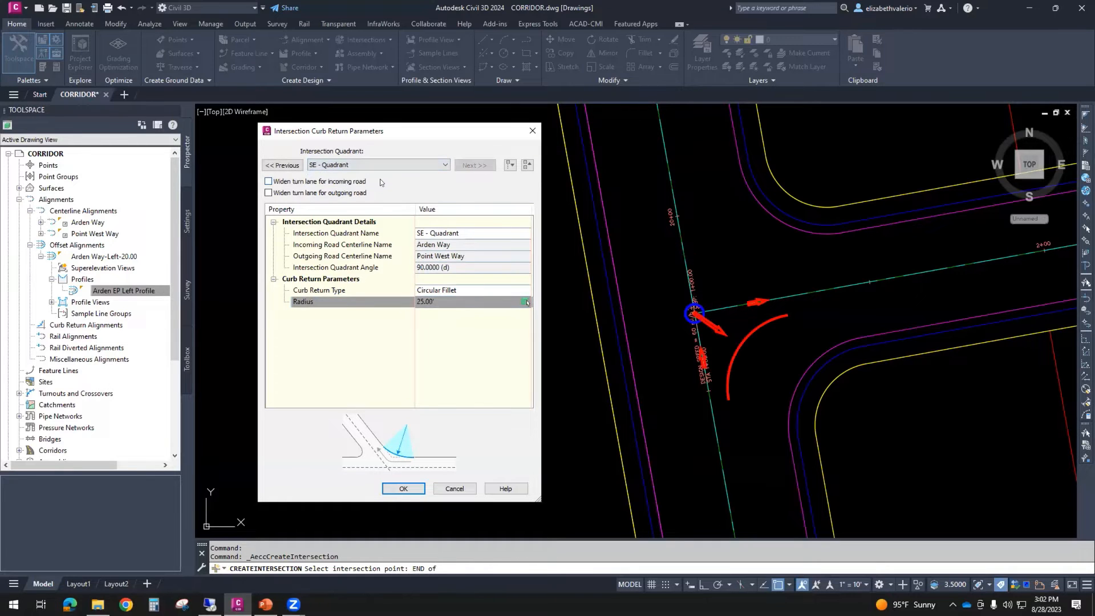
{"action": "left_click", "coordinate": [279, 165]}
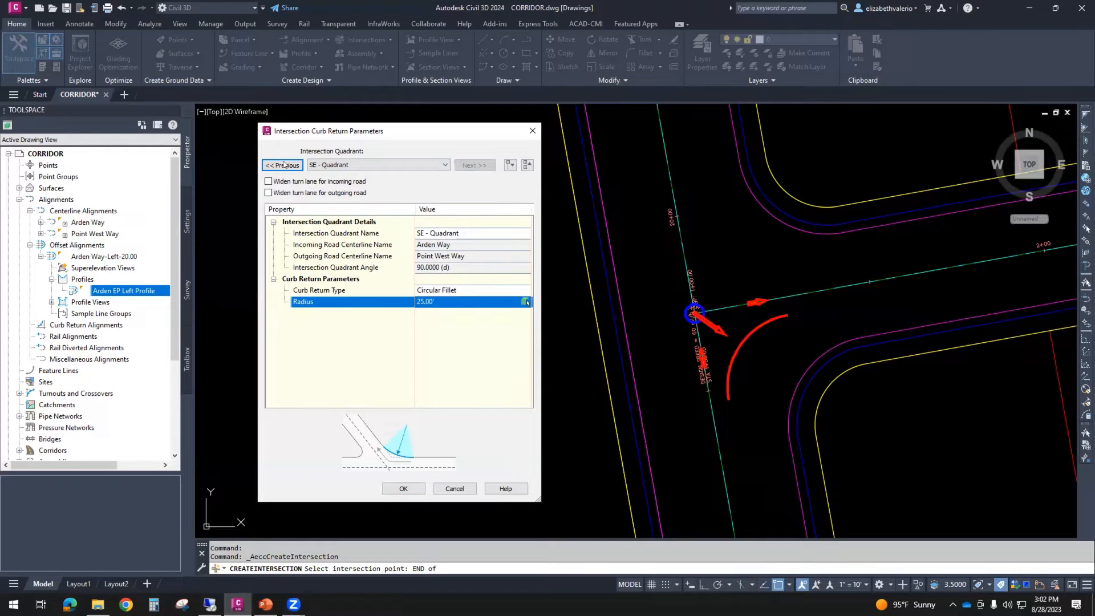
{"action": "left_click", "coordinate": [492, 165]}
{"action": "left_click", "coordinate": [421, 165]}
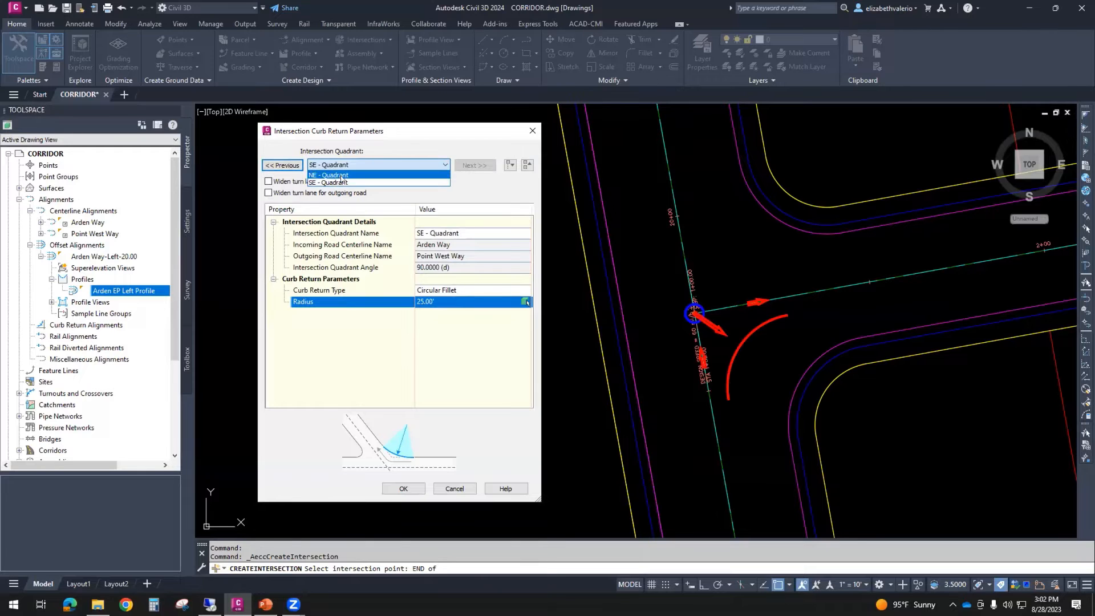
{"action": "left_click", "coordinate": [331, 182]}
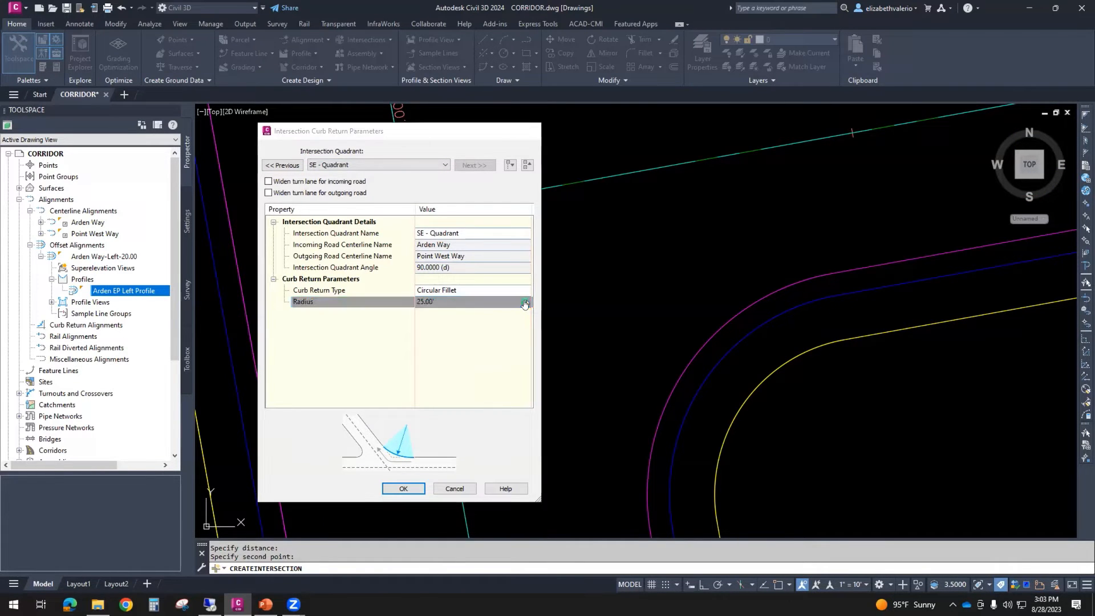
- Take the SE quadrant's radius from the drawing, measuring from the existing curb arc's center to the arc, and accept the curb return parameters
{"action": "left_click", "coordinate": [526, 302]}
{"action": "scroll", "coordinate": [528, 309], "scroll_direction": "down", "scroll_amount": 4}
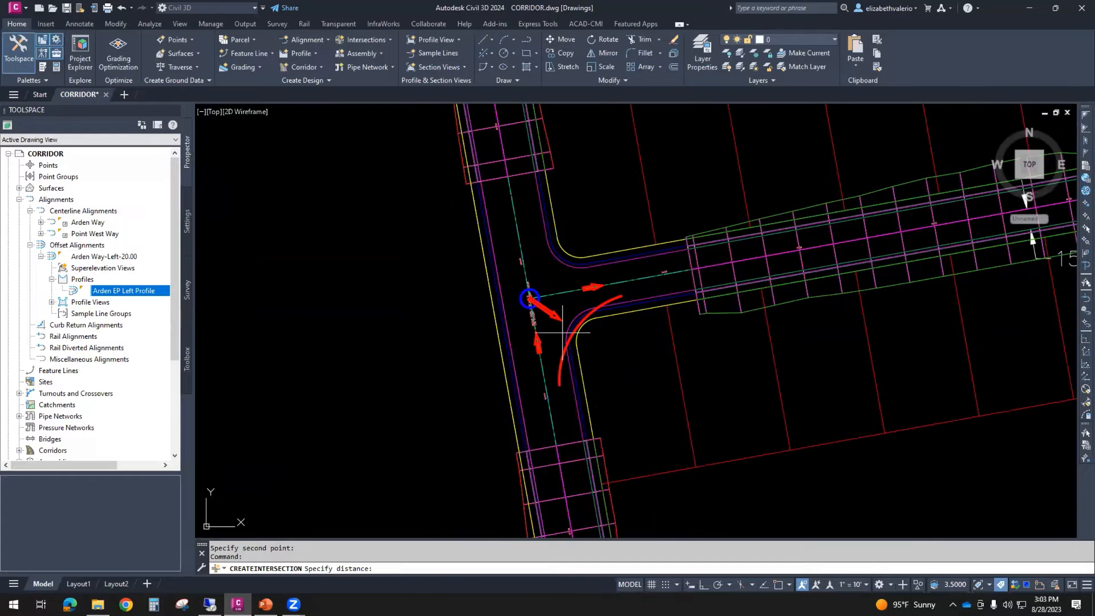
{"action": "scroll", "coordinate": [563, 332], "scroll_direction": "up", "scroll_amount": 4}
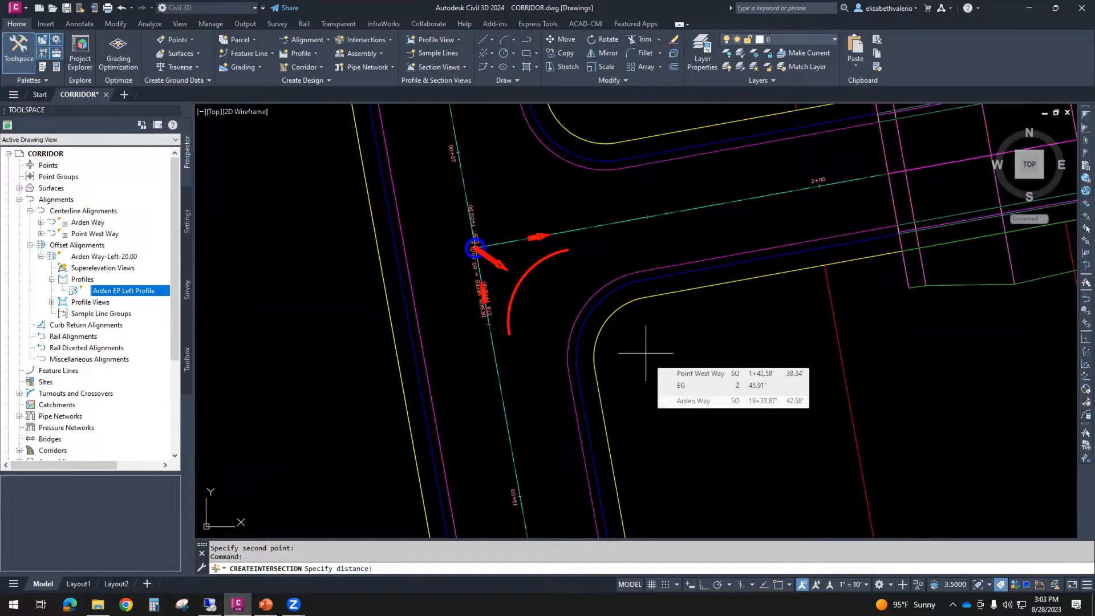
{"action": "type", "text": "cen"}
{"action": "key", "text": "space"}
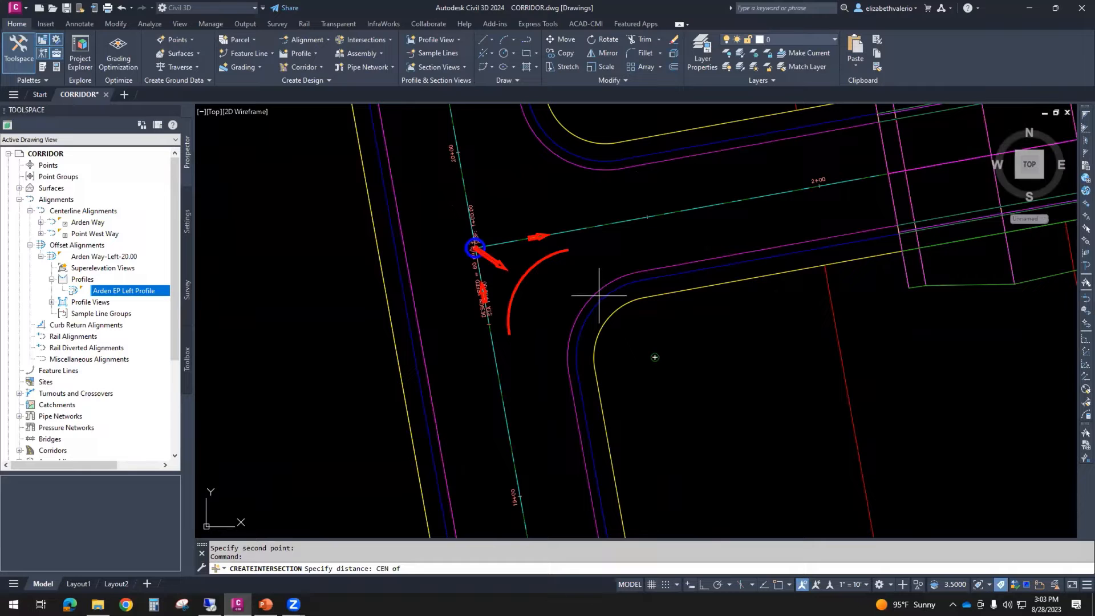
{"action": "left_click", "coordinate": [598, 292]}
{"action": "type", "text": "nea"}
{"action": "key", "text": "space"}
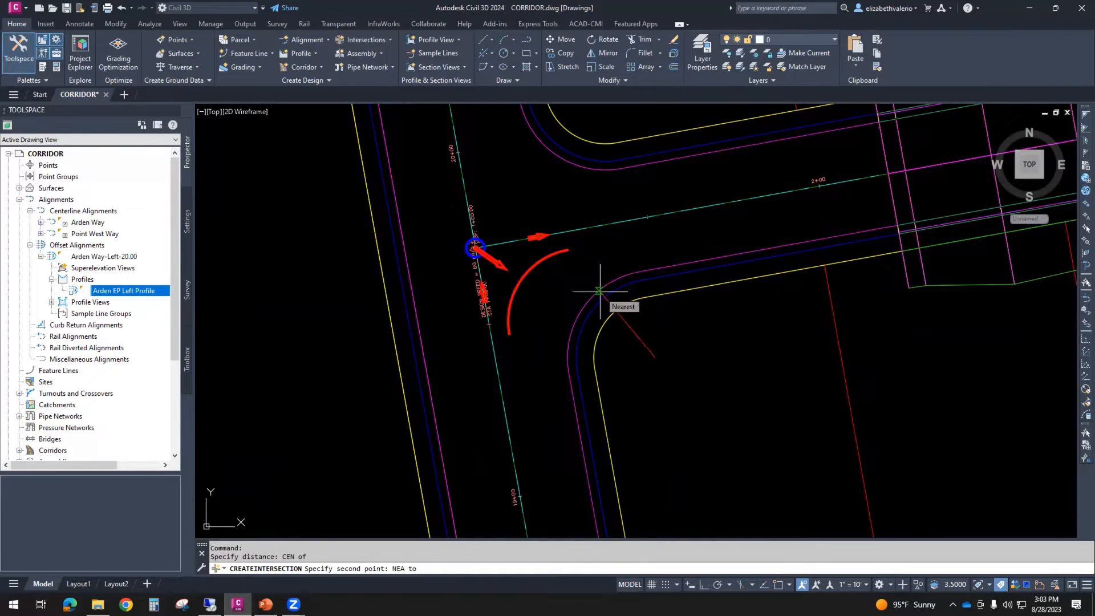
{"action": "left_click", "coordinate": [599, 292]}
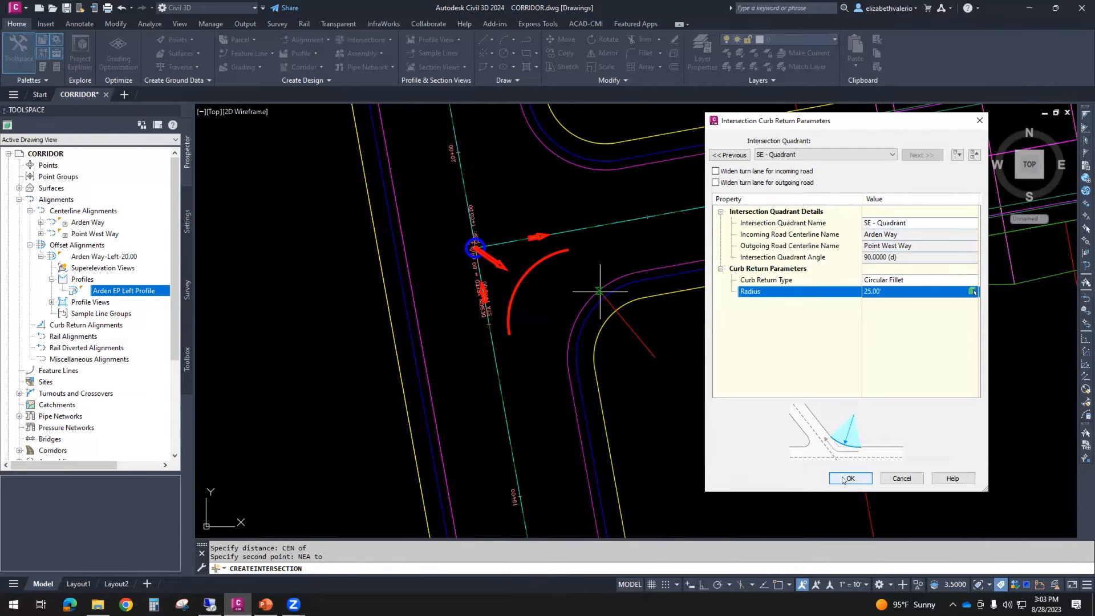
{"action": "left_click", "coordinate": [832, 153]}
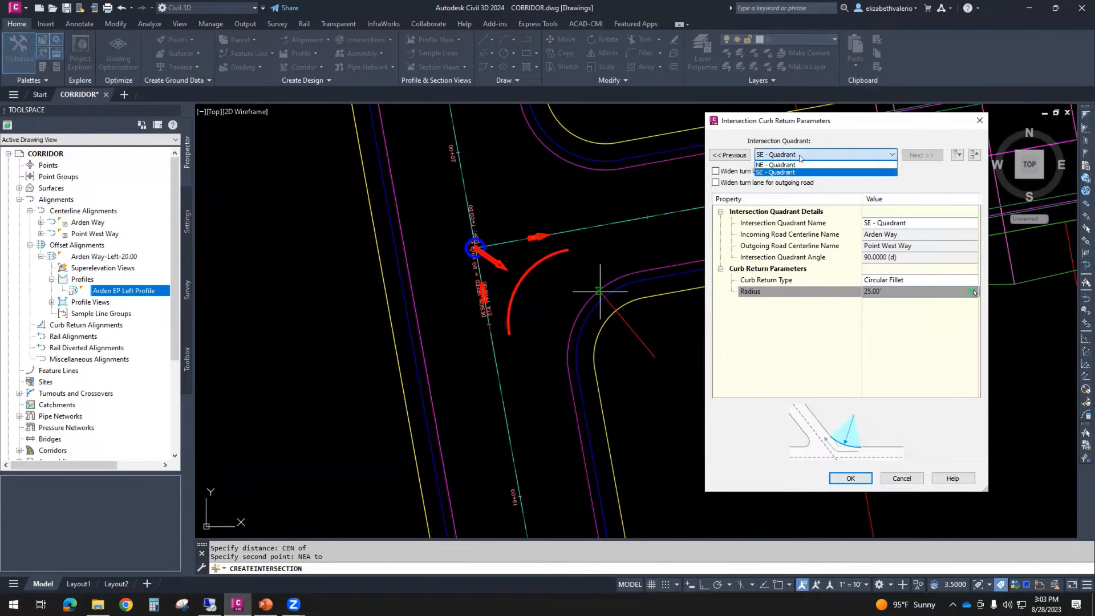
{"action": "left_click", "coordinate": [789, 172]}
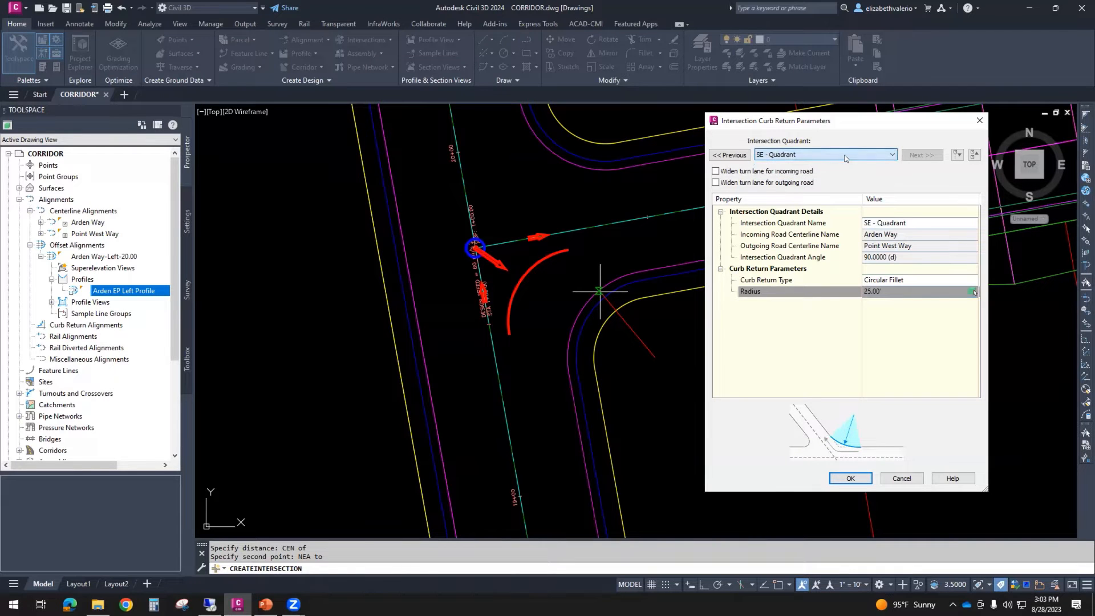
{"action": "left_click", "coordinate": [849, 479]}
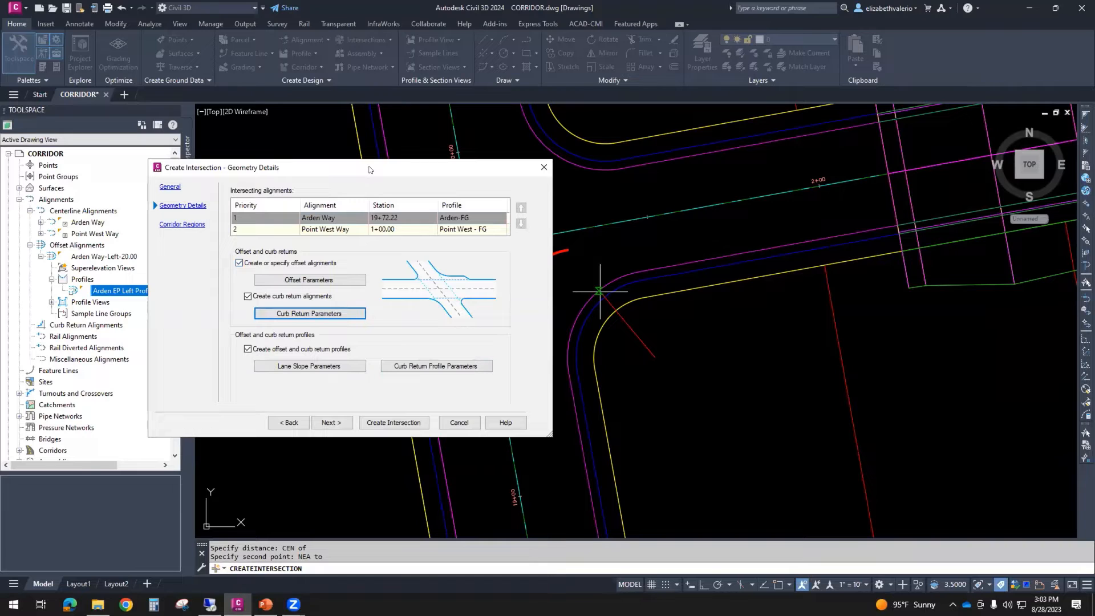
- Review the cross fall from centerline for both edges of Arden Way and Point West Way, and accept the lane slope parameters unchanged
{"action": "left_click_drag", "start_coordinate": [370, 170], "coordinate": [275, 177]}
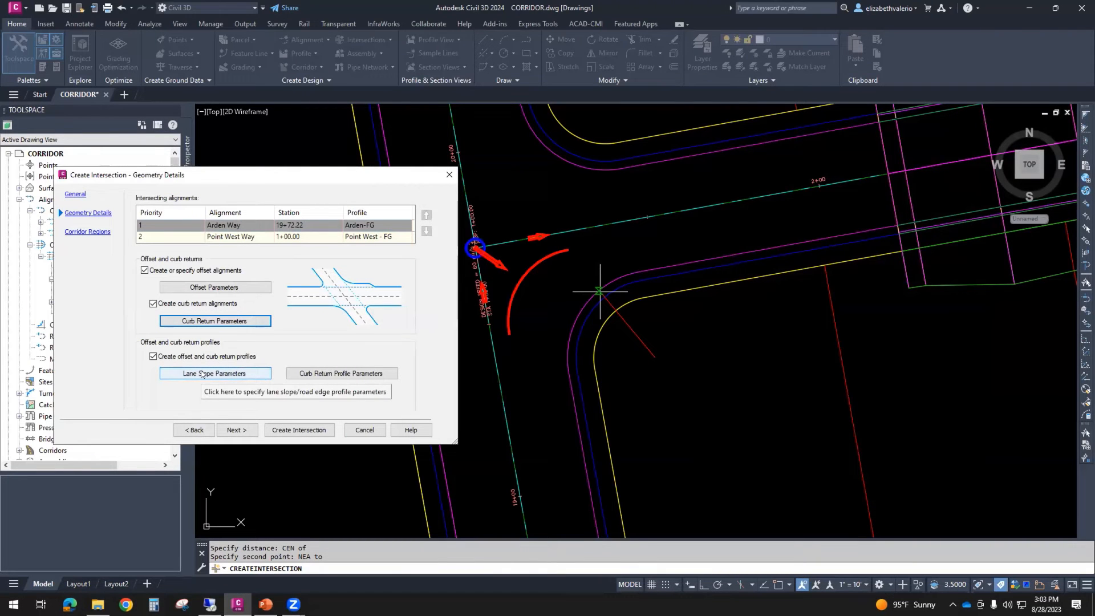
{"action": "left_click", "coordinate": [202, 374]}
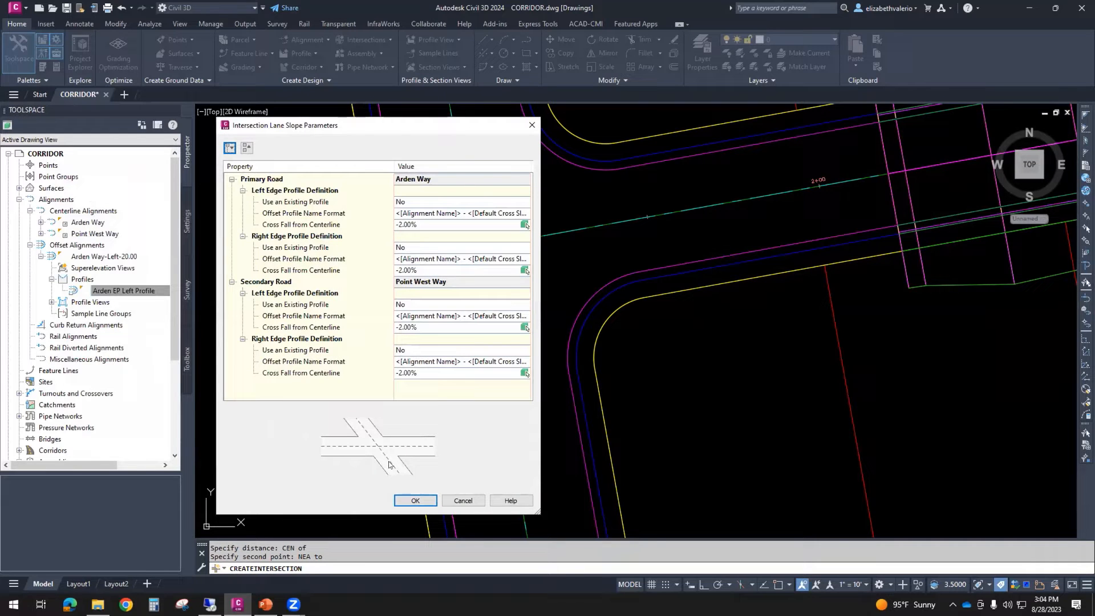
{"action": "left_click", "coordinate": [409, 224]}
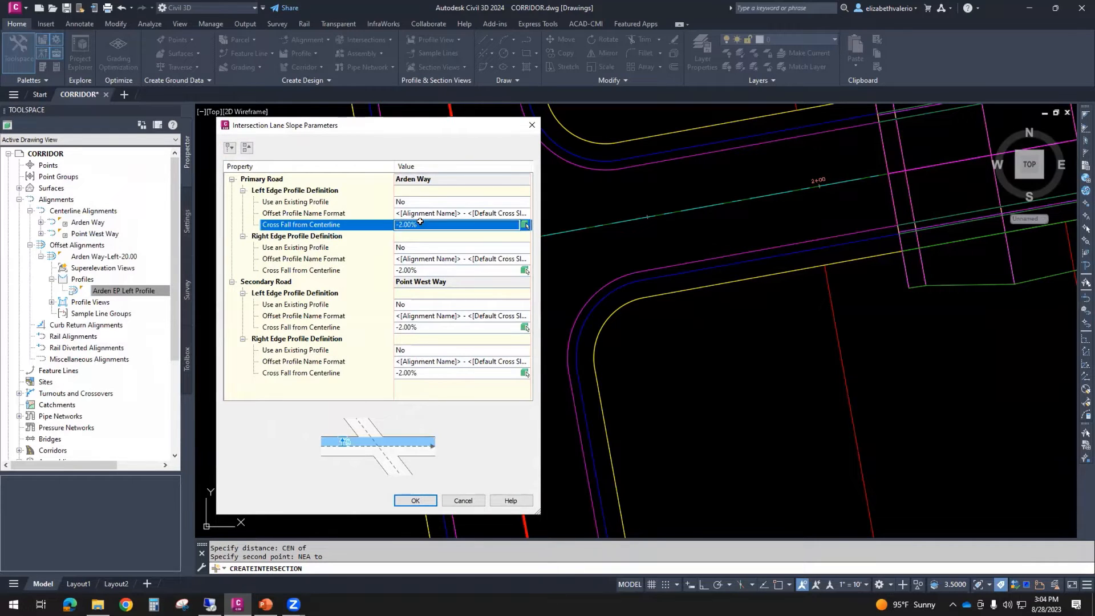
{"action": "left_click", "coordinate": [421, 268]}
{"action": "left_click", "coordinate": [426, 326]}
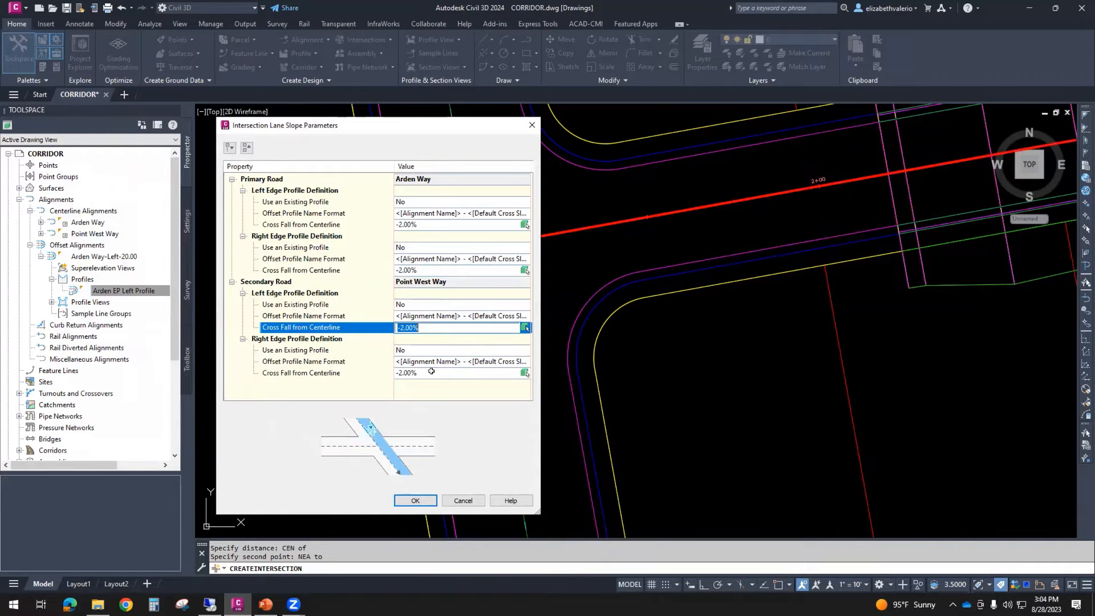
{"action": "left_click", "coordinate": [431, 372]}
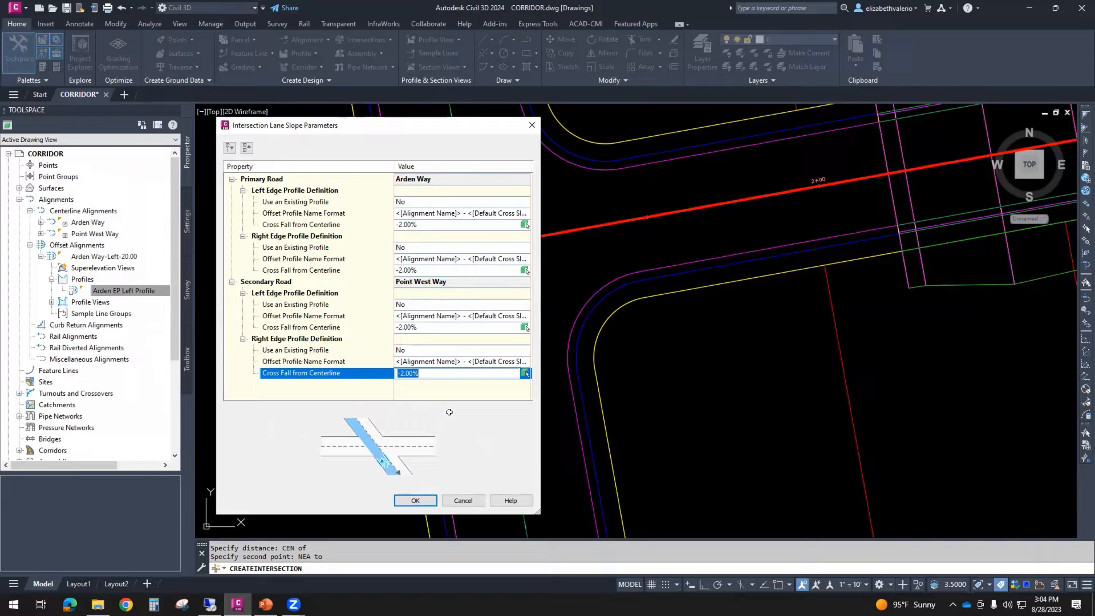
{"action": "left_click", "coordinate": [414, 499]}
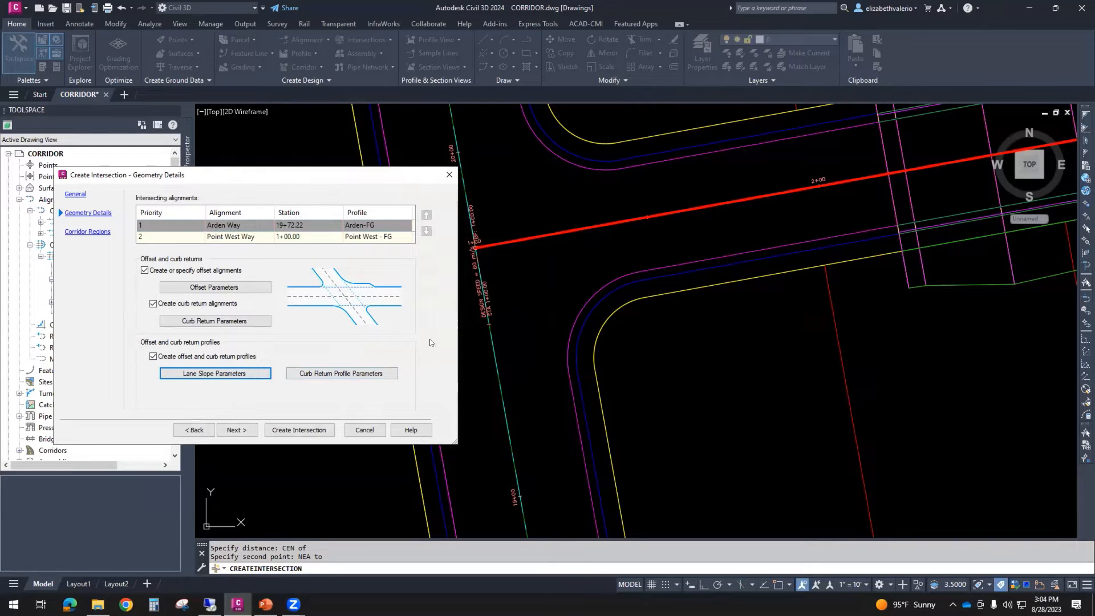
- Open the curb return profile parameters and examine the NE quadrant's extension lengths along the incoming and outgoing lanes
{"action": "left_click", "coordinate": [312, 374]}
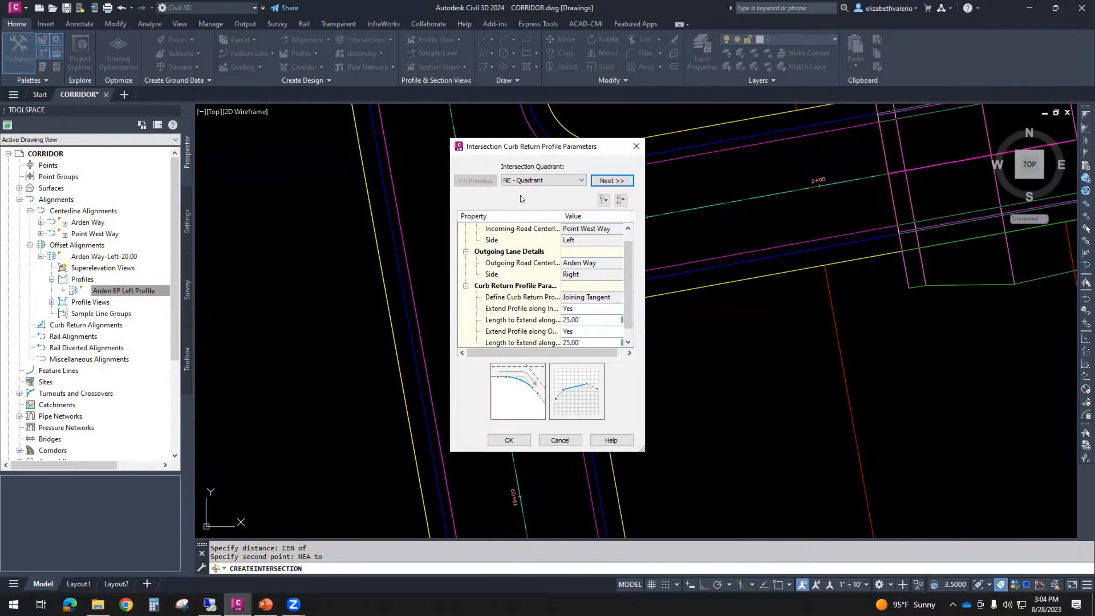
{"action": "left_click_drag", "start_coordinate": [525, 139], "coordinate": [285, 118]}
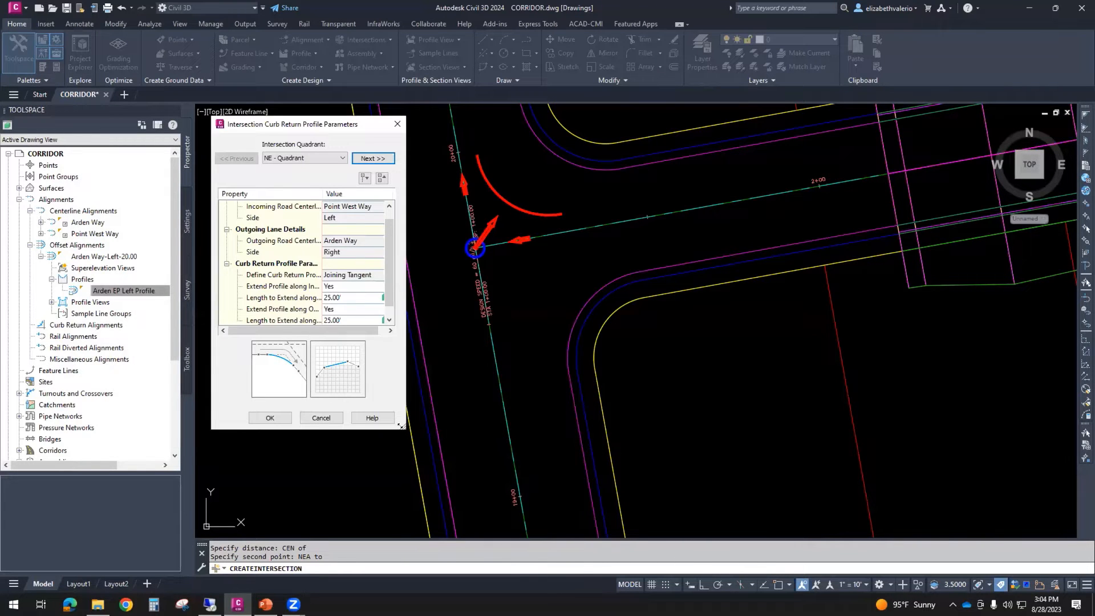
{"action": "left_click_drag", "start_coordinate": [400, 425], "coordinate": [524, 501]}
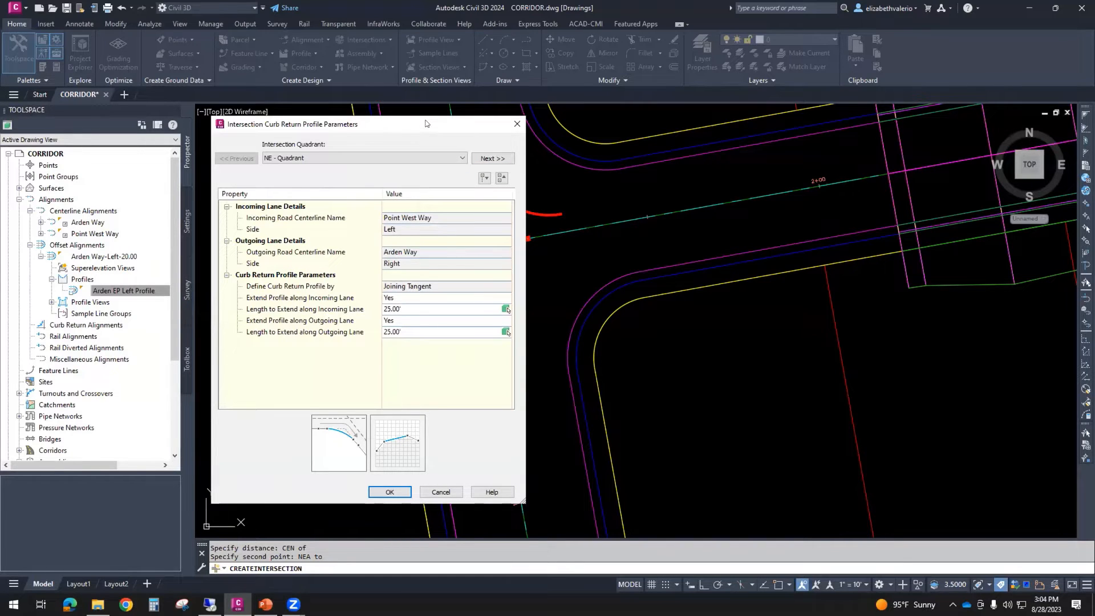
{"action": "left_click_drag", "start_coordinate": [425, 123], "coordinate": [297, 130]}
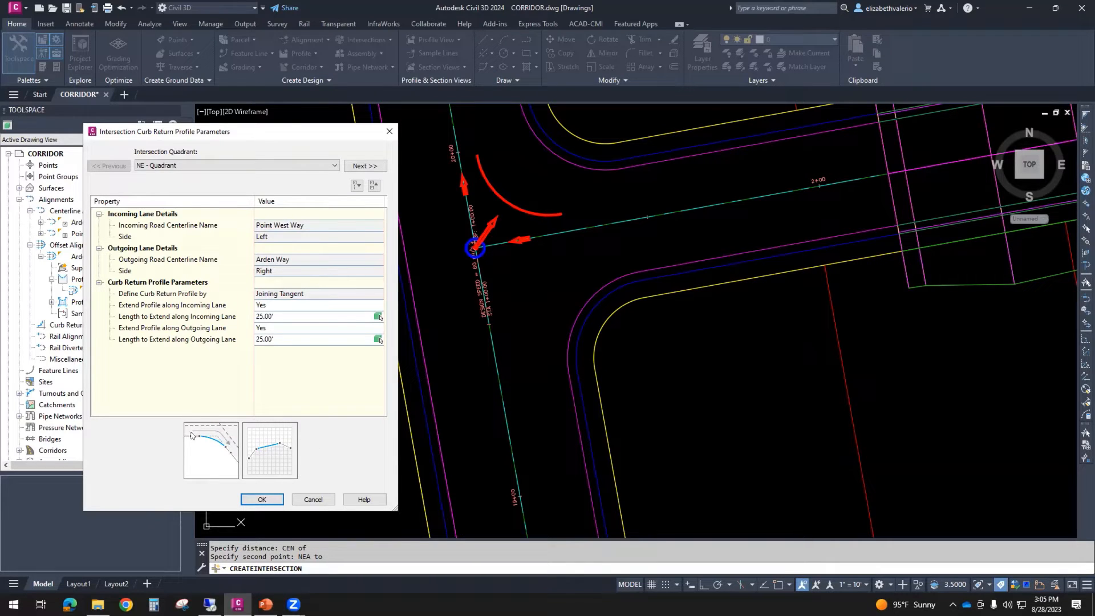
{"action": "left_click", "coordinate": [283, 316]}
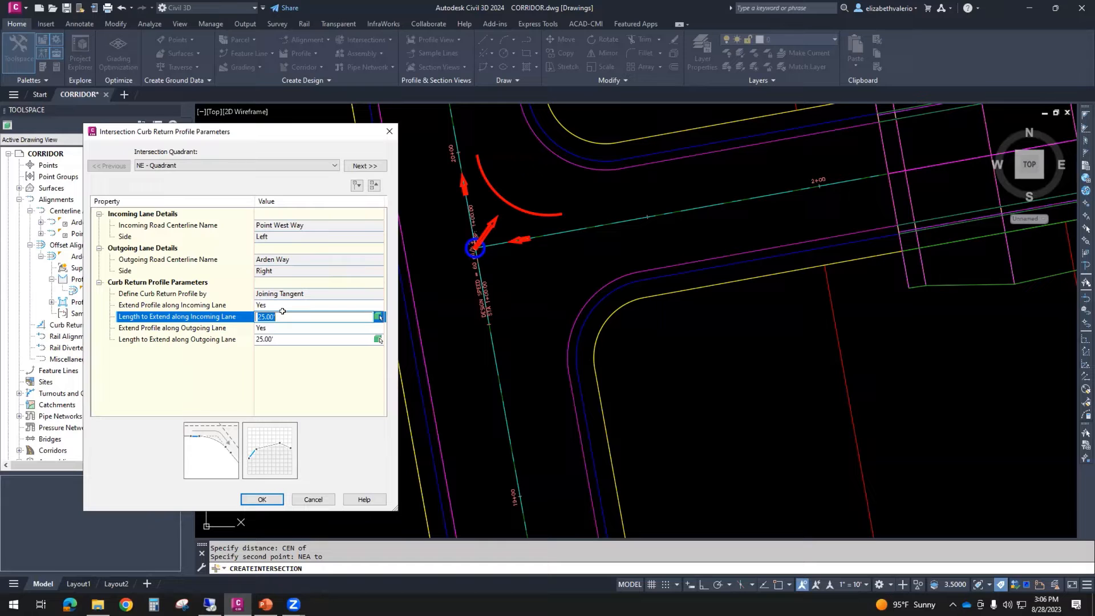
{"action": "left_click", "coordinate": [294, 339]}
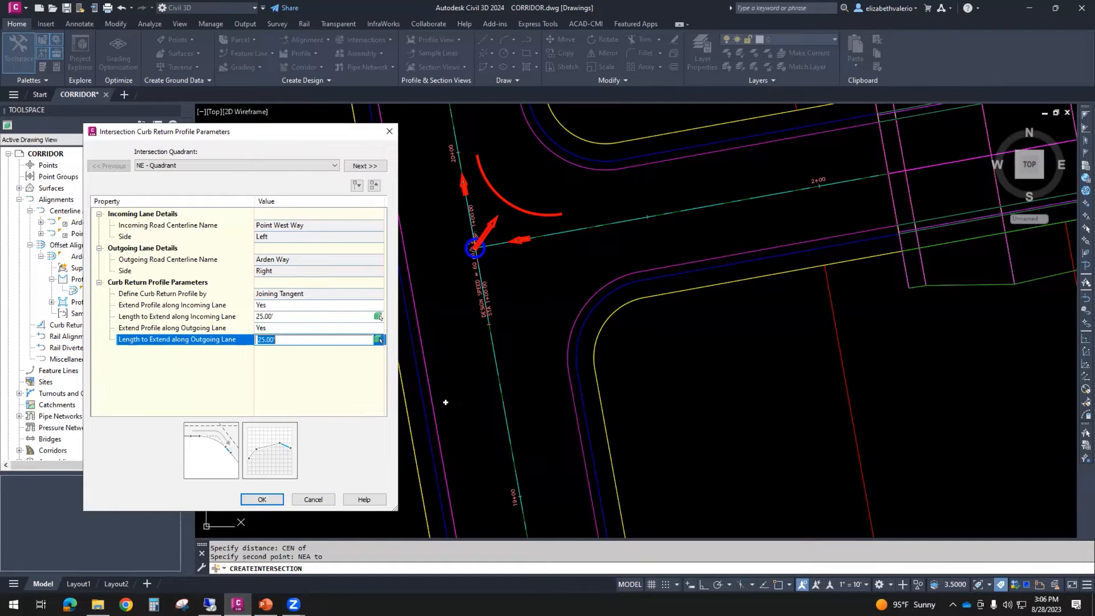
{"action": "left_click", "coordinate": [355, 383]}
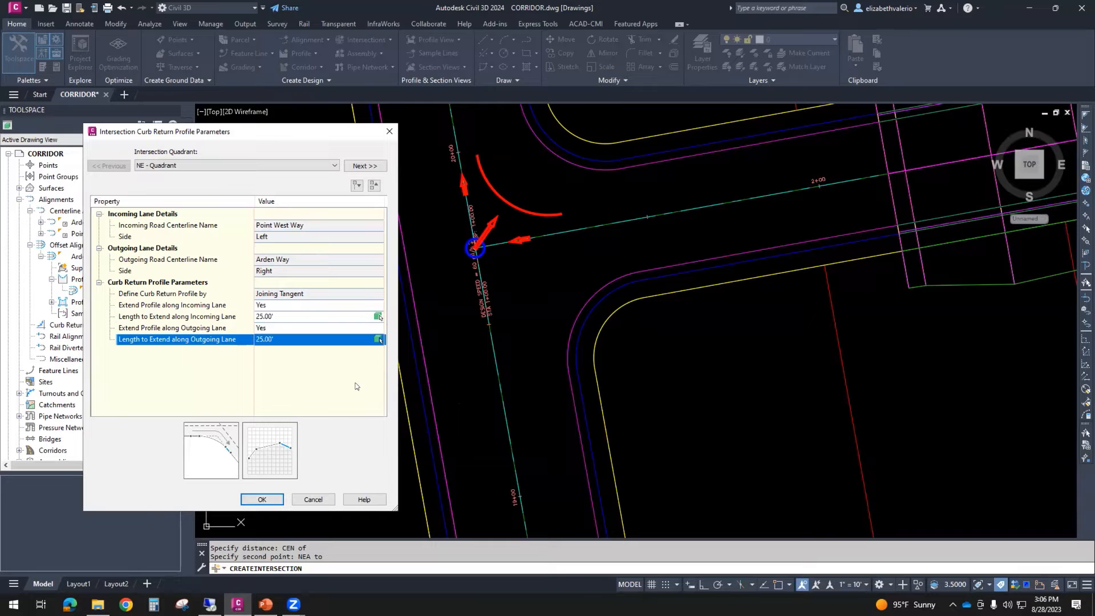
{"action": "left_click", "coordinate": [276, 315]}
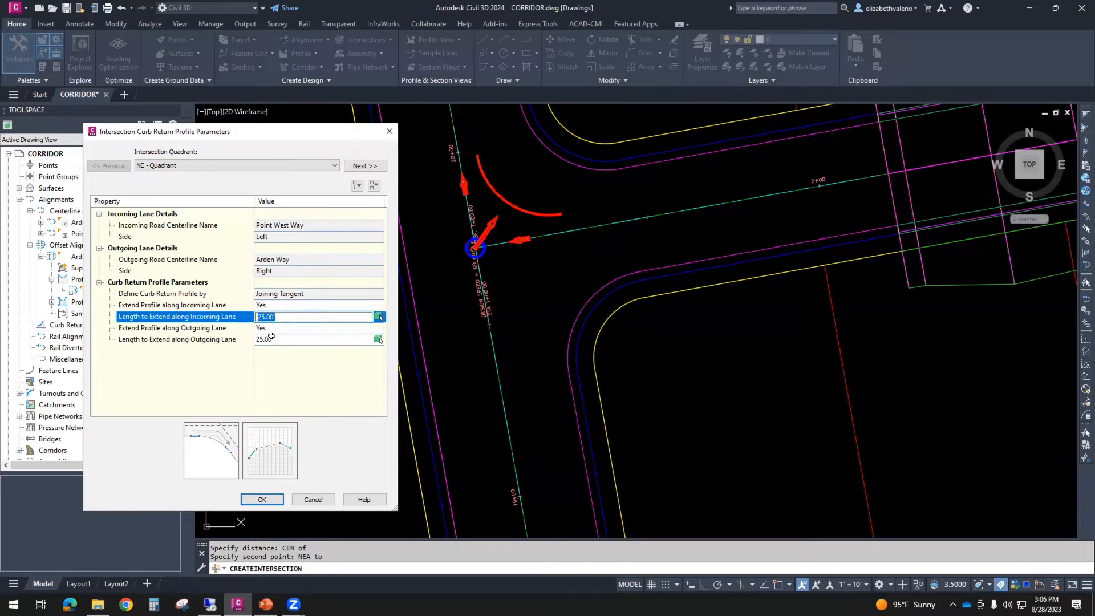
{"action": "left_click", "coordinate": [272, 336]}
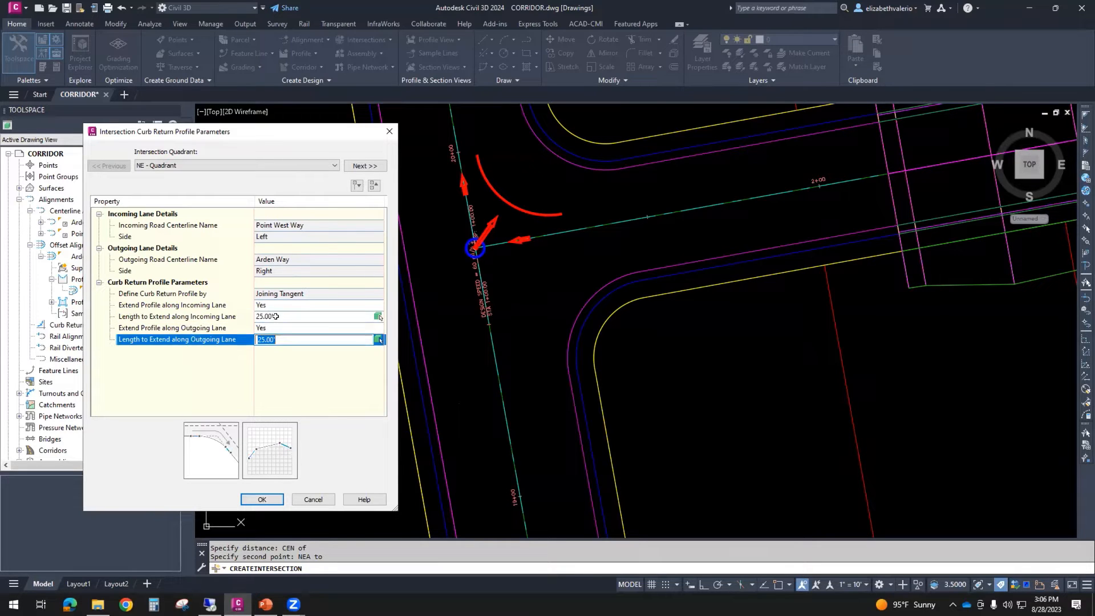
{"action": "left_click", "coordinate": [276, 315]}
{"action": "left_click", "coordinate": [285, 380]}
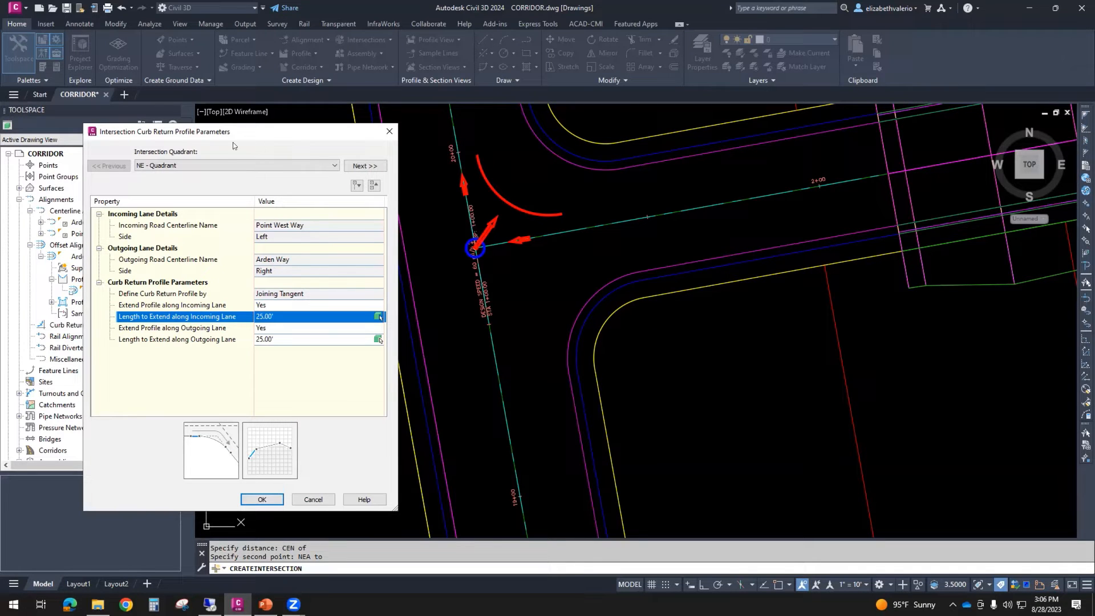
- Review the SE quadrant's curb return profile parameters and accept the settings unchanged
{"action": "left_click", "coordinate": [220, 164]}
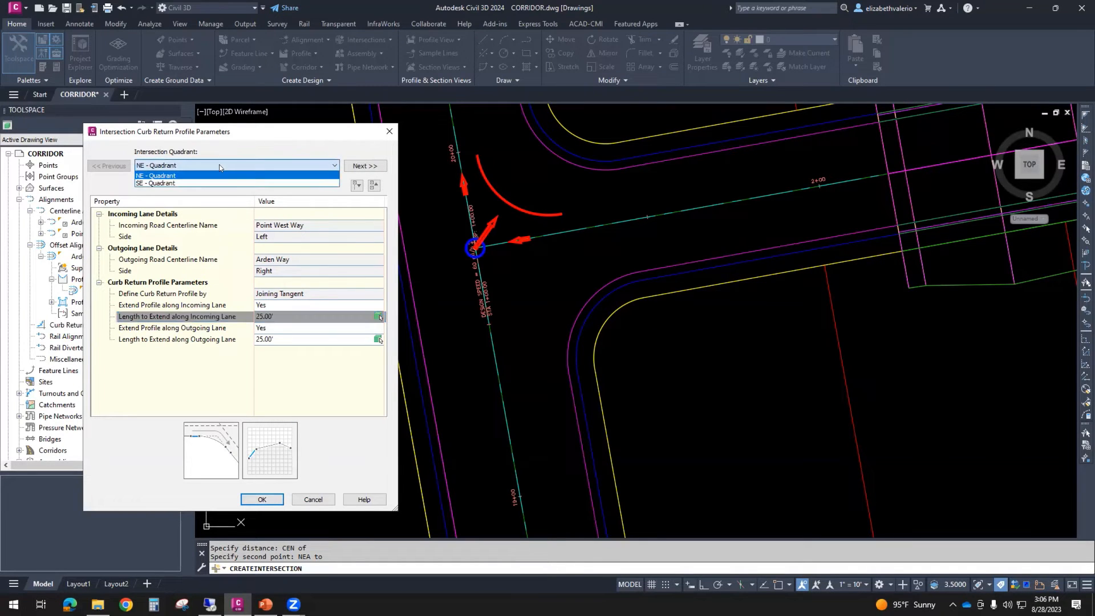
{"action": "left_click", "coordinate": [193, 182]}
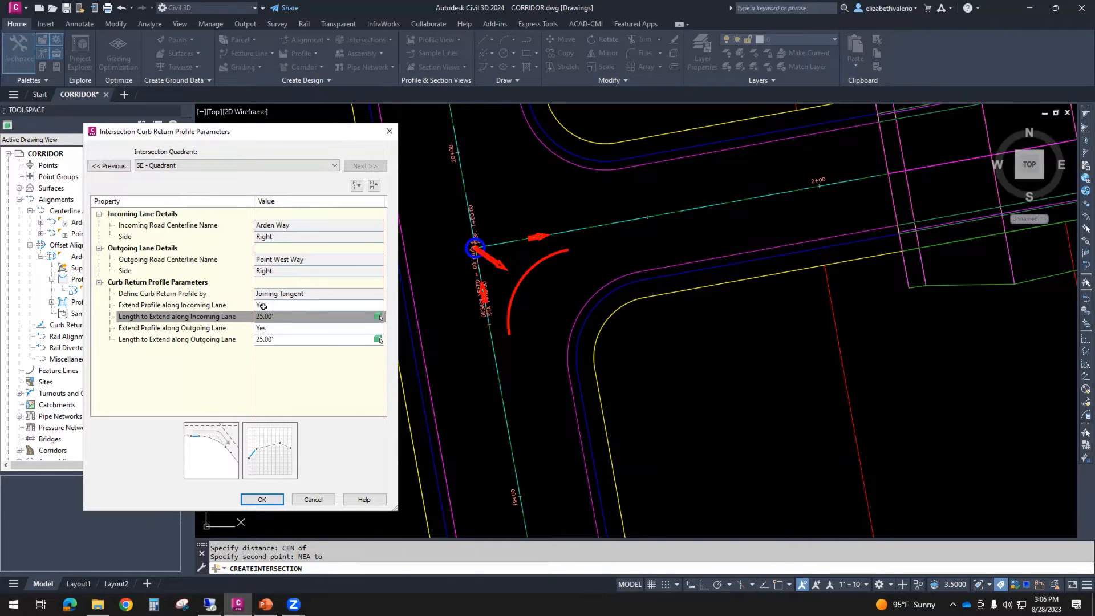
{"action": "left_click", "coordinate": [211, 167]}
{"action": "left_click", "coordinate": [211, 167]}
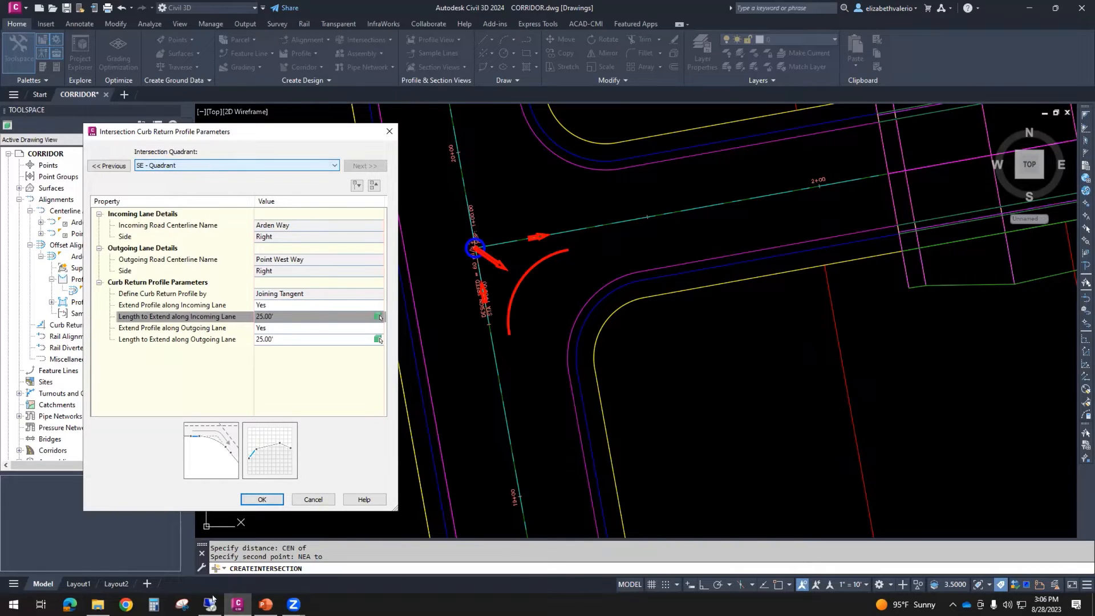
{"action": "left_click", "coordinate": [263, 499]}
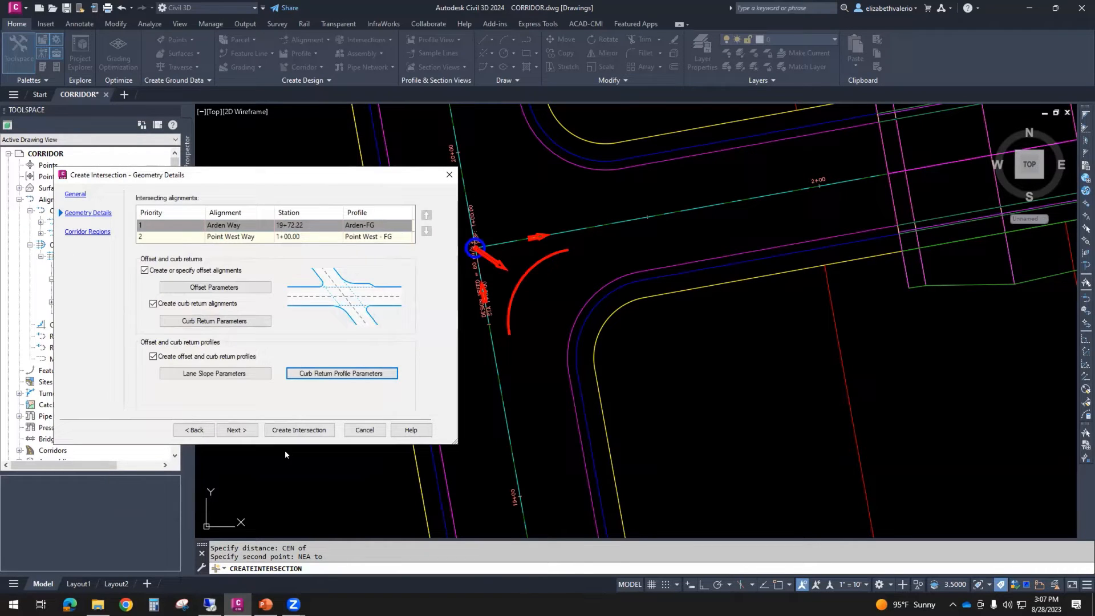
- Advance to the corridor regions and add the intersection to the existing ARDEN & POINT WEST corridor, keeping EG as the daylight surface
{"action": "left_click", "coordinate": [237, 430]}
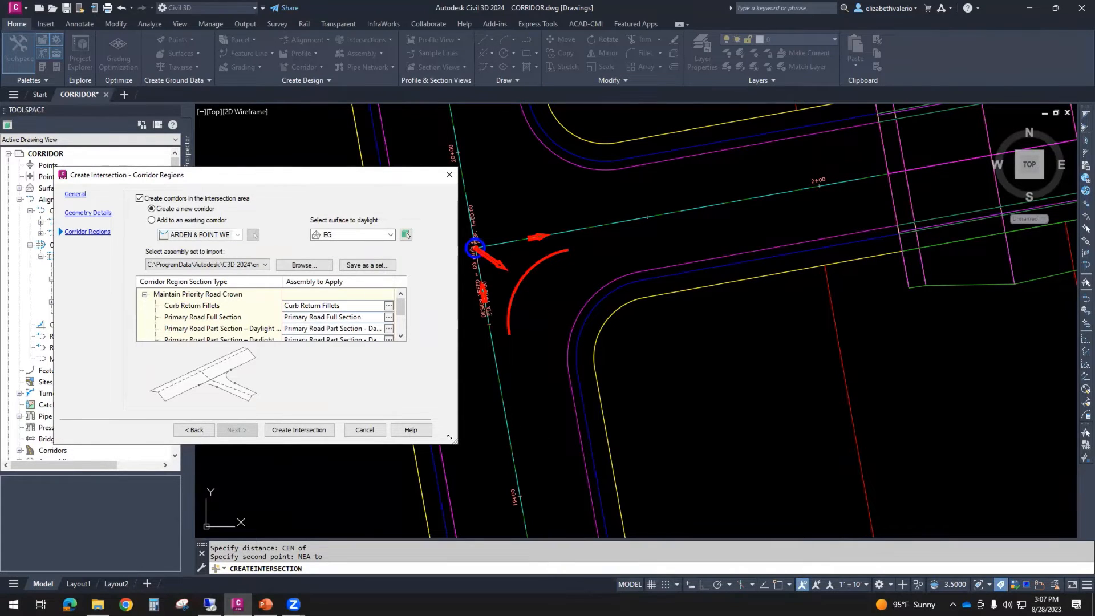
{"action": "left_click_drag", "start_coordinate": [450, 437], "coordinate": [450, 549]}
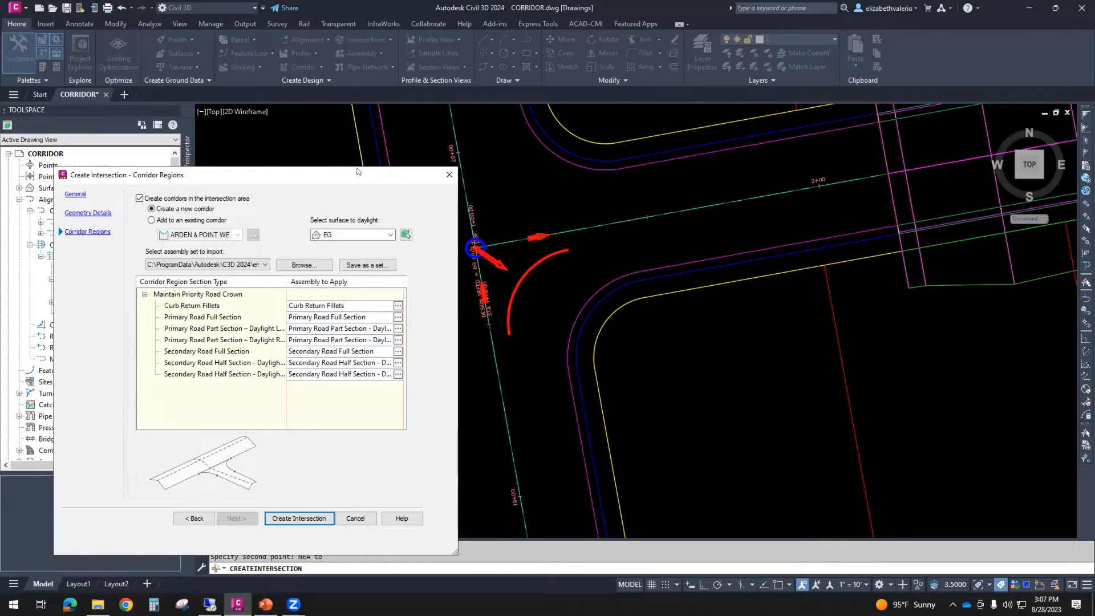
{"action": "left_click_drag", "start_coordinate": [357, 171], "coordinate": [354, 36]}
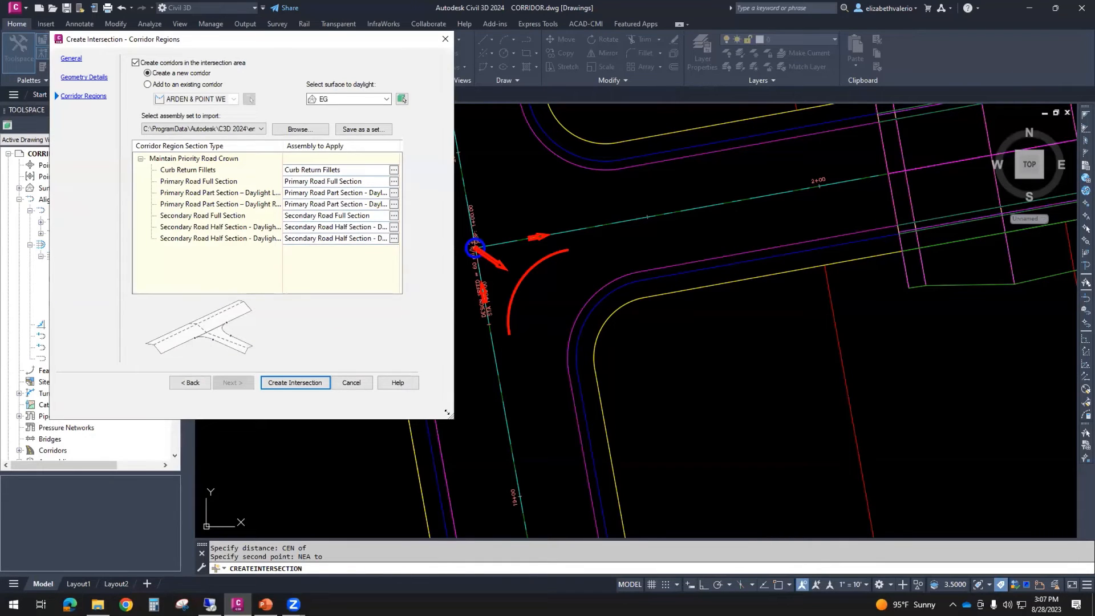
{"action": "left_click_drag", "start_coordinate": [446, 412], "coordinate": [506, 486]}
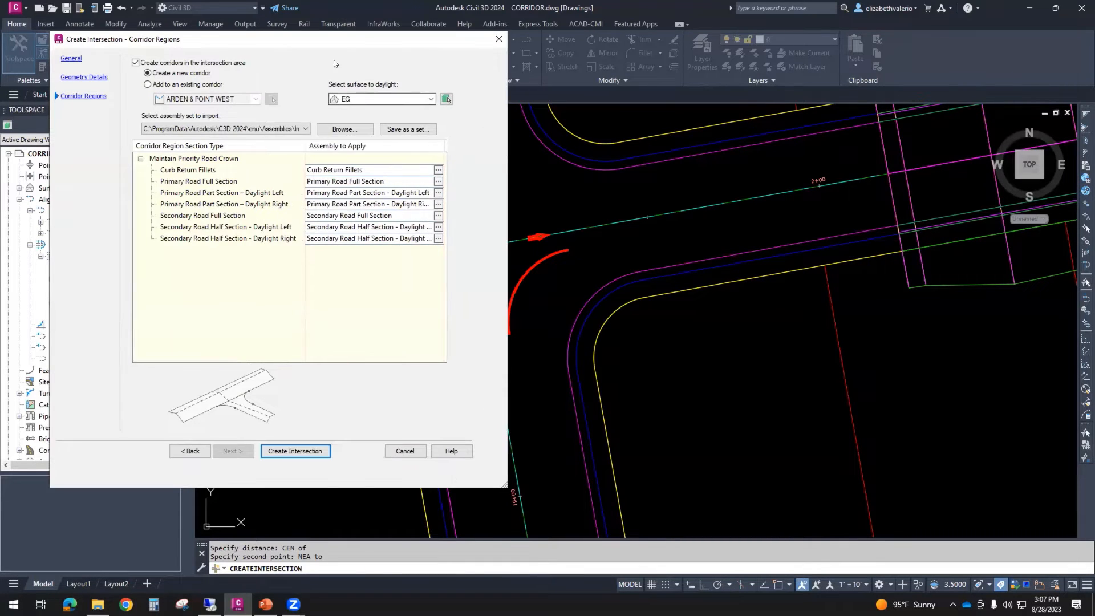
{"action": "left_click_drag", "start_coordinate": [334, 40], "coordinate": [304, 73]}
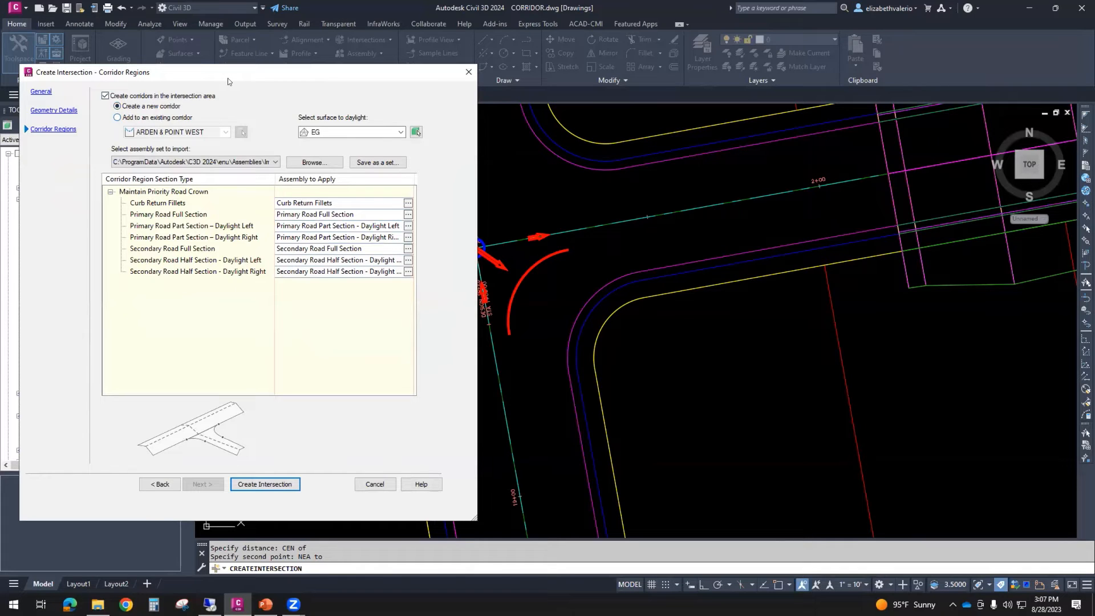
{"action": "left_click", "coordinate": [117, 117]}
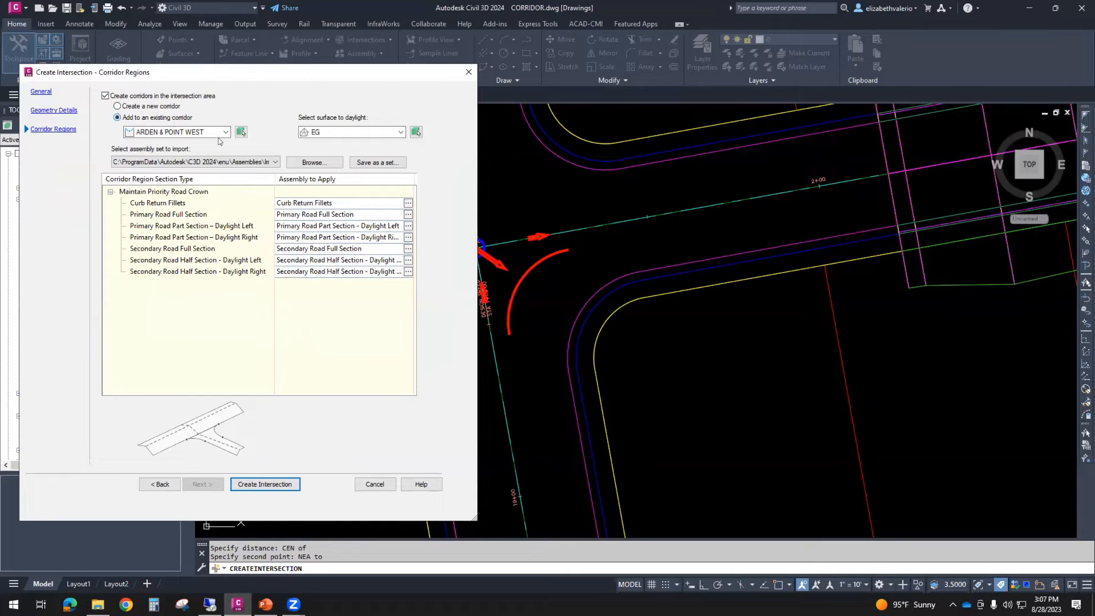
{"action": "left_click", "coordinate": [151, 133]}
{"action": "left_click", "coordinate": [151, 135]}
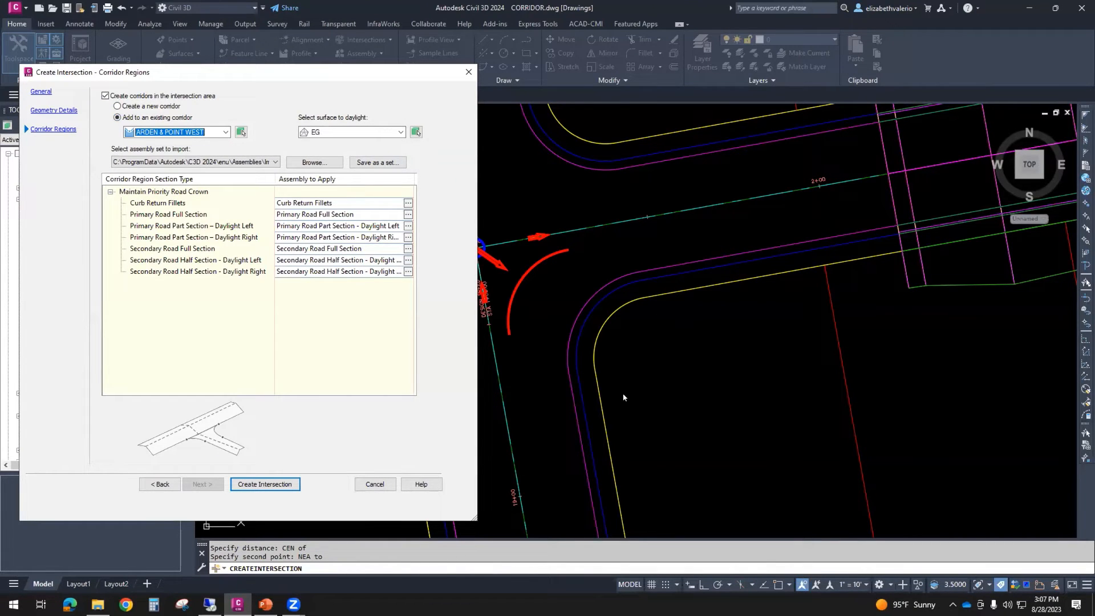
{"action": "left_click", "coordinate": [341, 132]}
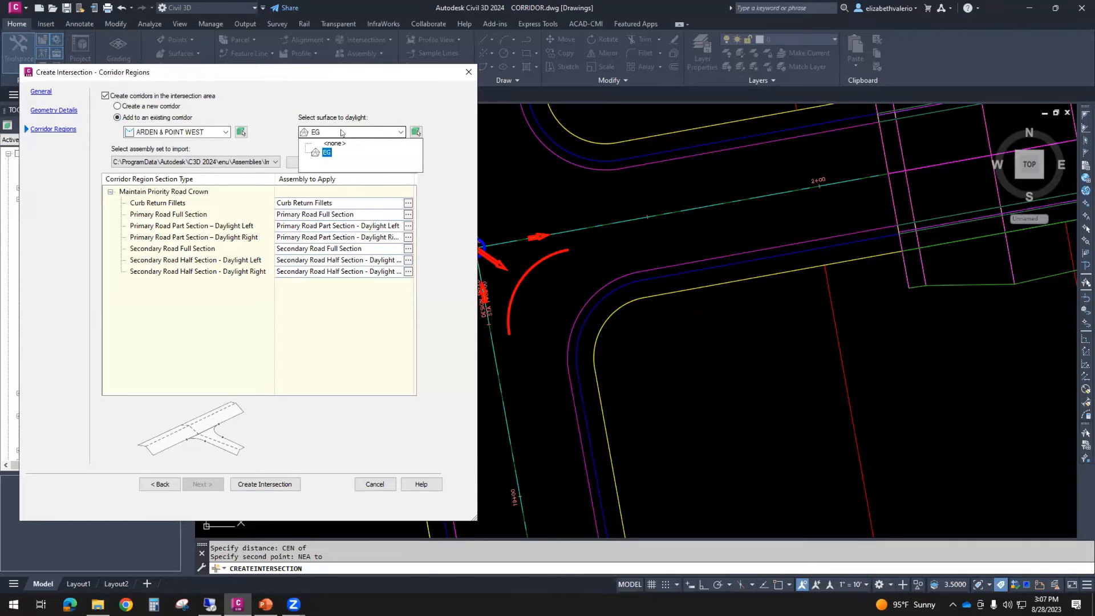
{"action": "left_click", "coordinate": [341, 132]}
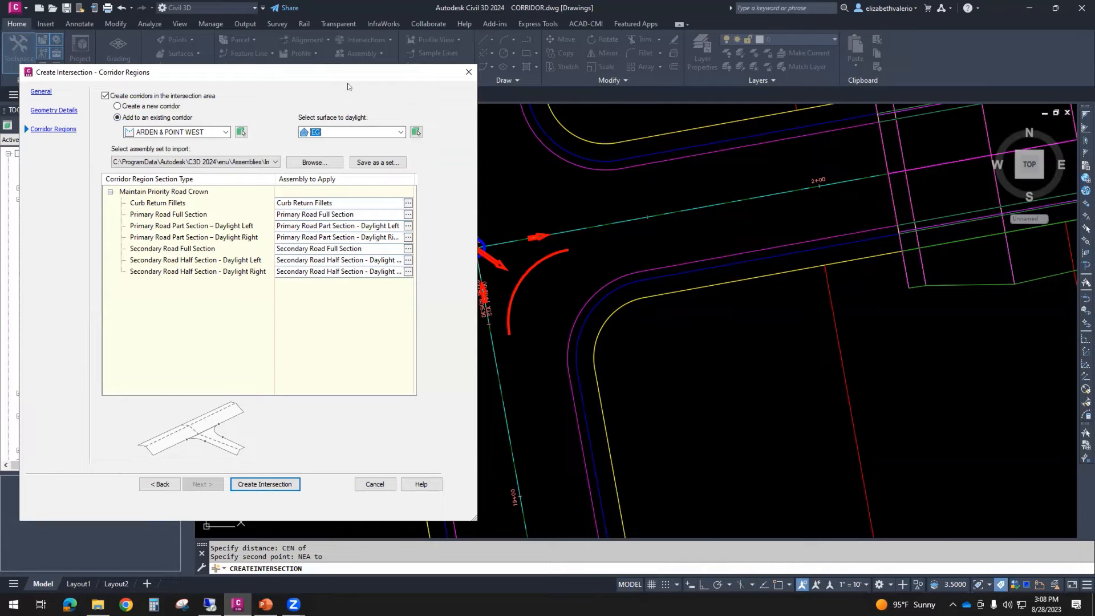
- Look over the corridor region section types and assign the ARDEN assembly to the Primary Road Full Section
{"action": "left_click_drag", "start_coordinate": [337, 75], "coordinate": [238, 235]}
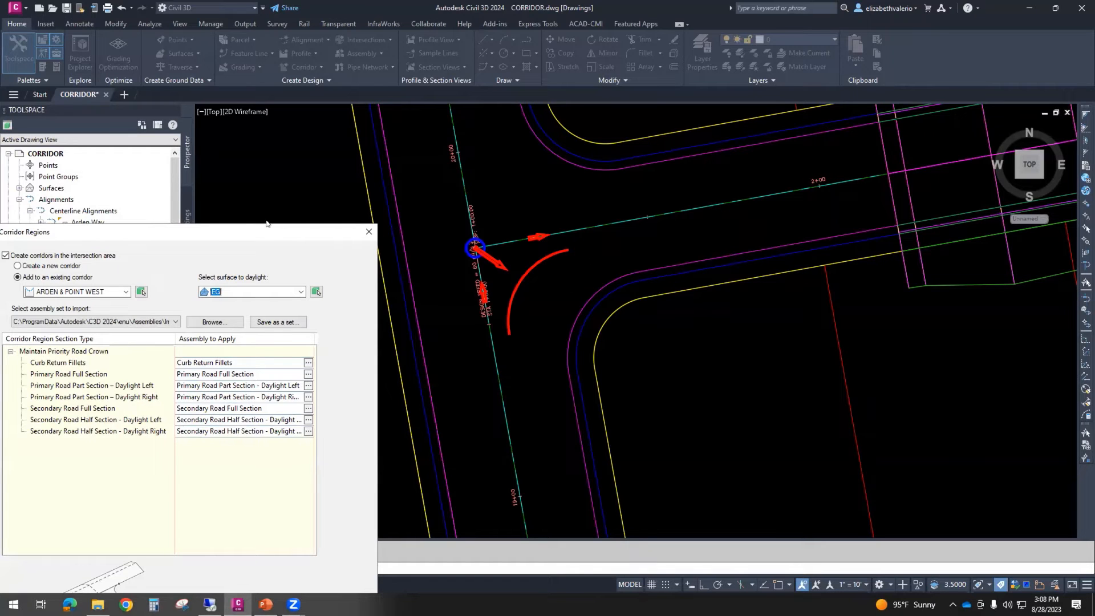
{"action": "left_click_drag", "start_coordinate": [232, 227], "coordinate": [341, 55]}
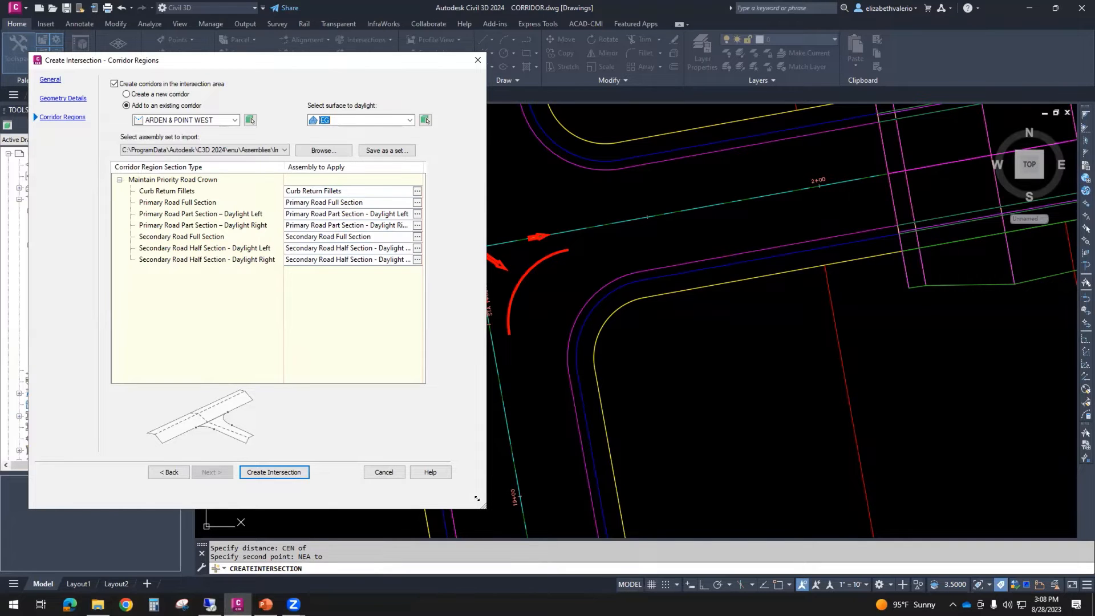
{"action": "left_click_drag", "start_coordinate": [477, 498], "coordinate": [566, 458]}
{"action": "left_click_drag", "start_coordinate": [330, 163], "coordinate": [306, 163]}
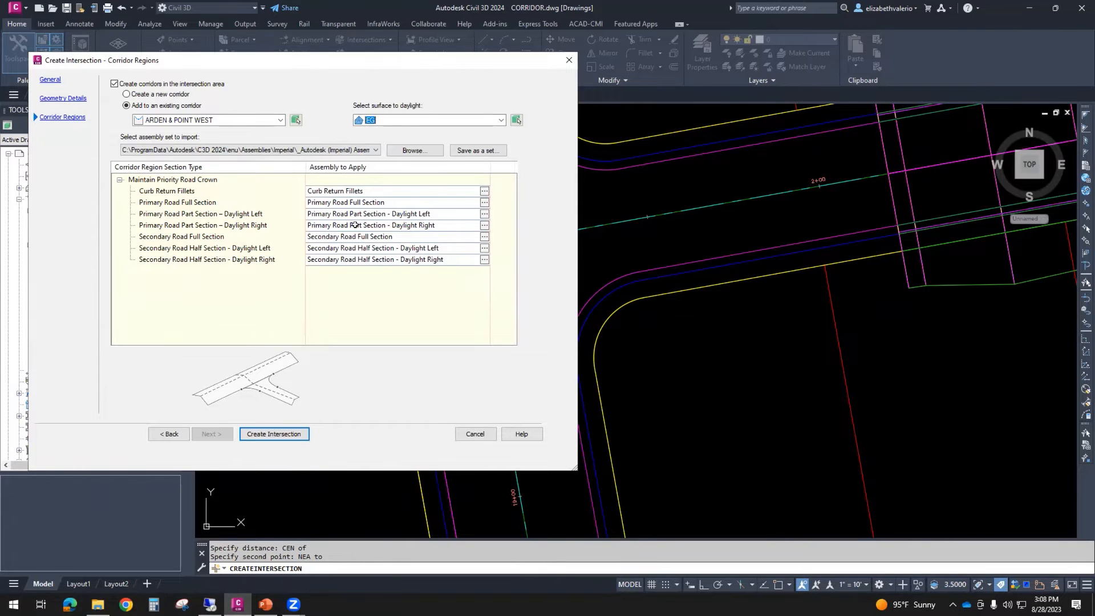
{"action": "left_click", "coordinate": [367, 185]}
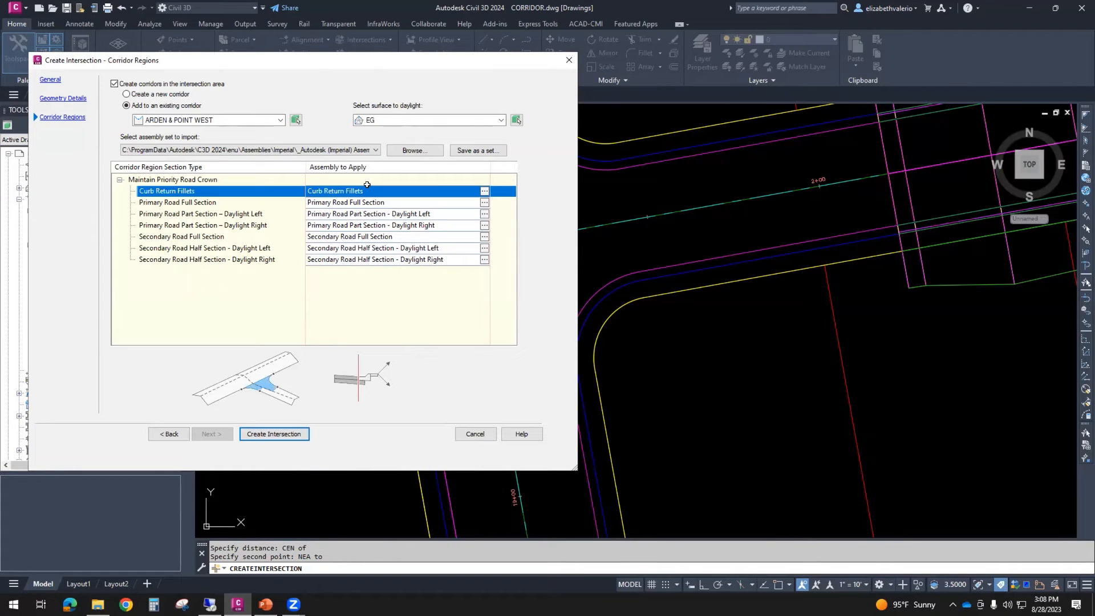
{"action": "left_click_drag", "start_coordinate": [397, 59], "coordinate": [308, 105]}
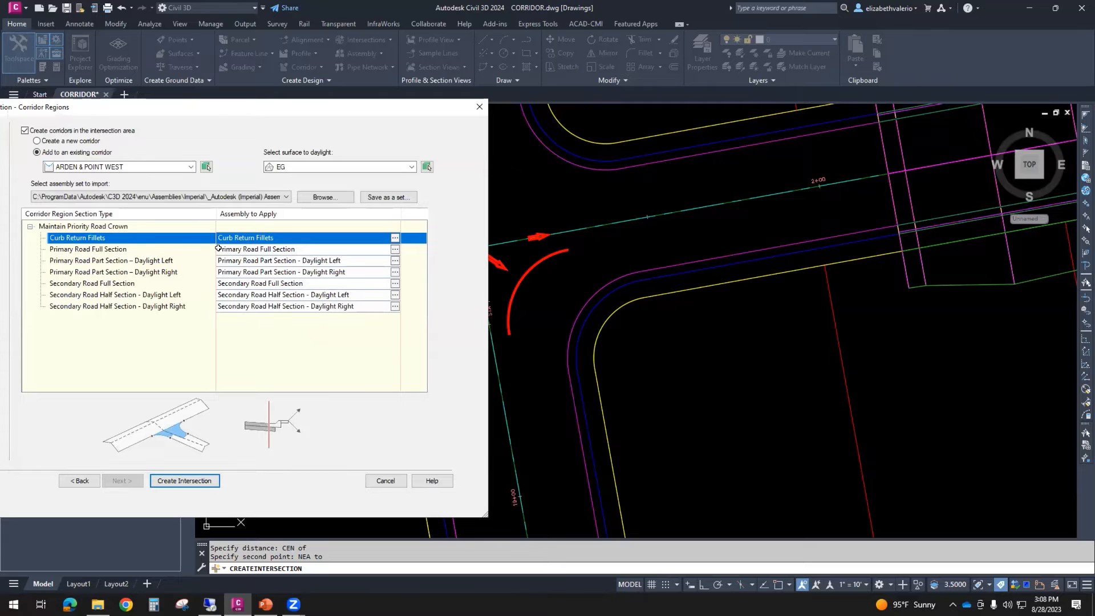
{"action": "left_click", "coordinate": [320, 246]}
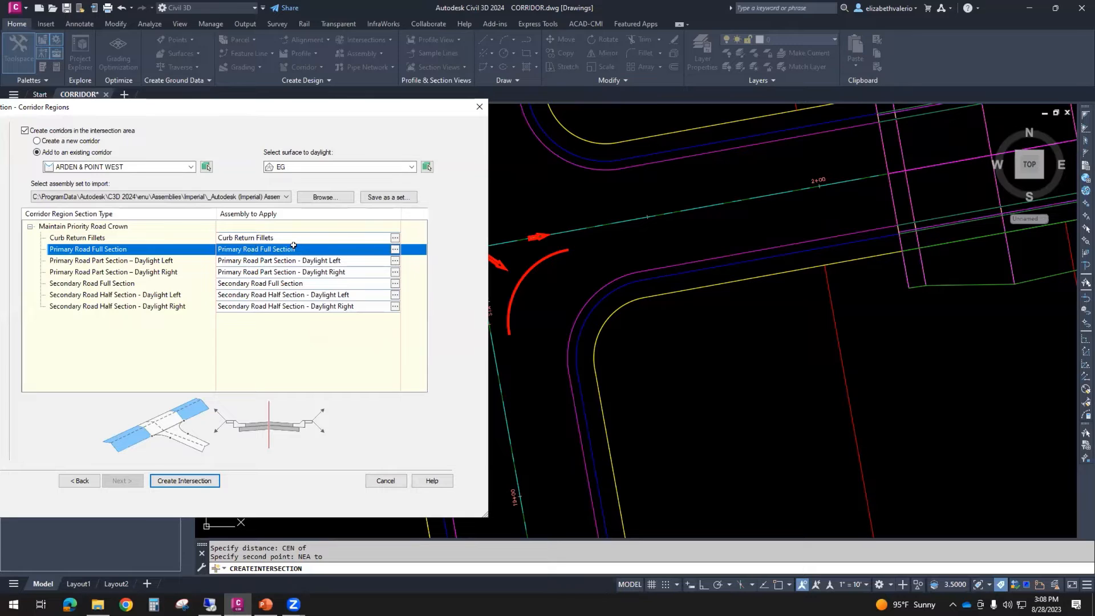
{"action": "left_click", "coordinate": [395, 249]}
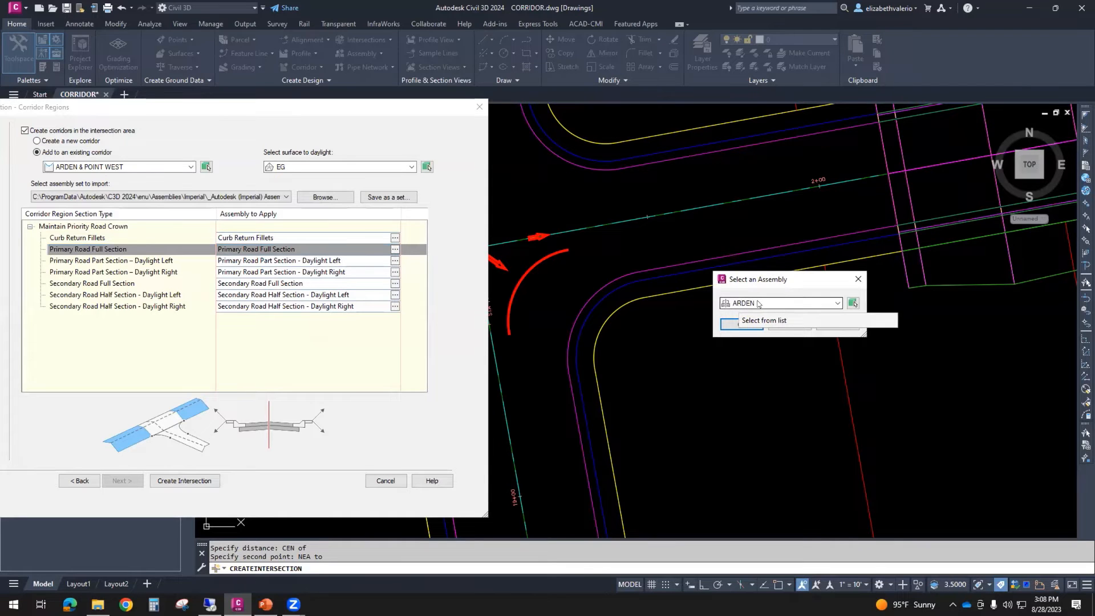
{"action": "left_click", "coordinate": [733, 326]}
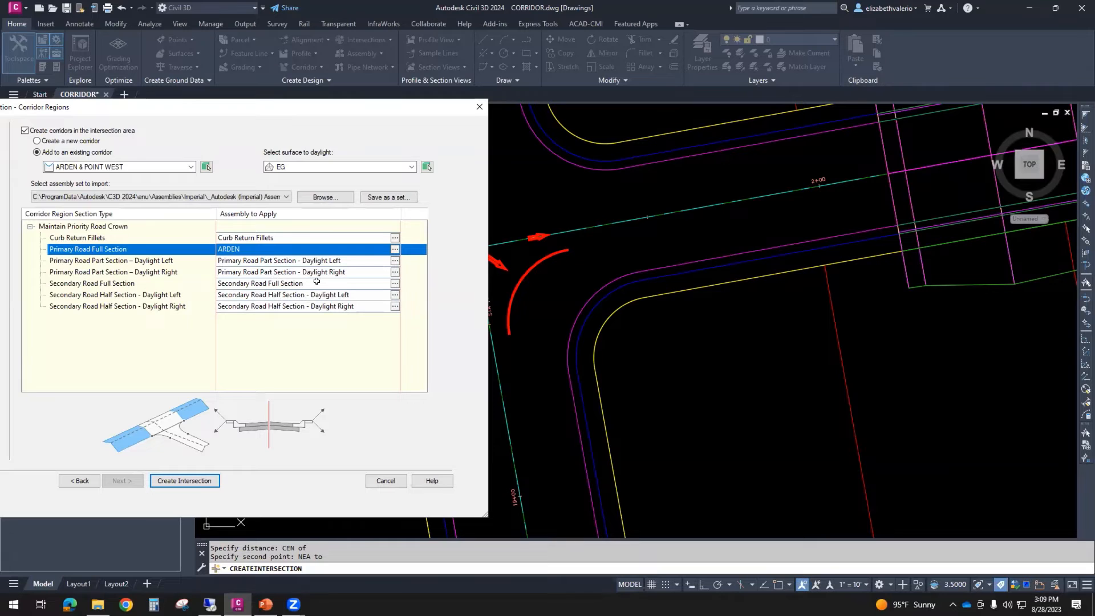
- Assign the POINT WEST assembly to the Secondary Road Full Section and create the intersection
{"action": "left_click", "coordinate": [392, 282]}
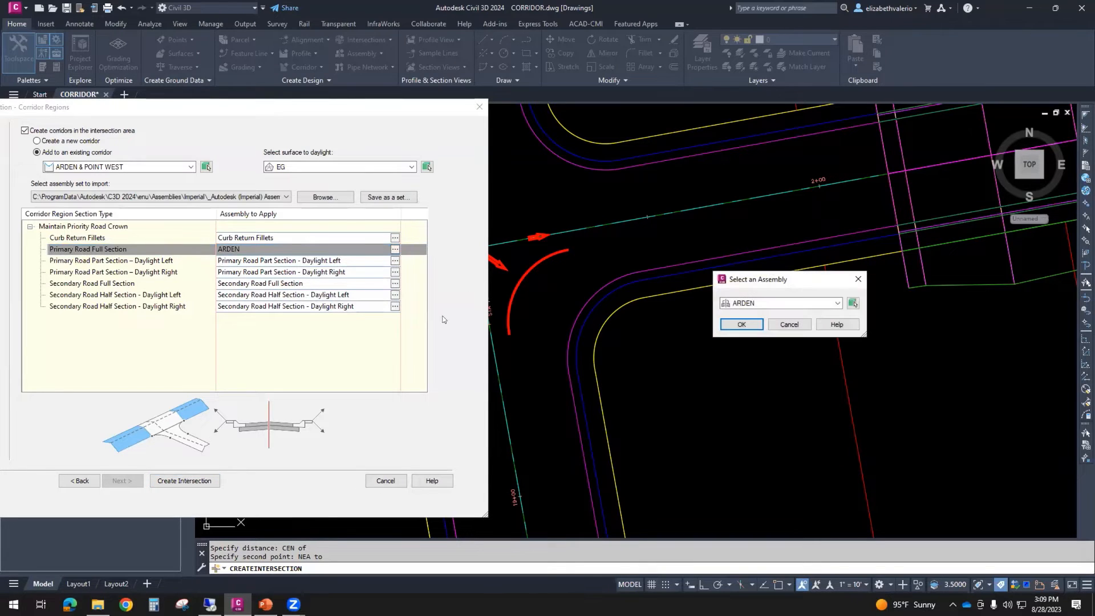
{"action": "left_click", "coordinate": [837, 303]}
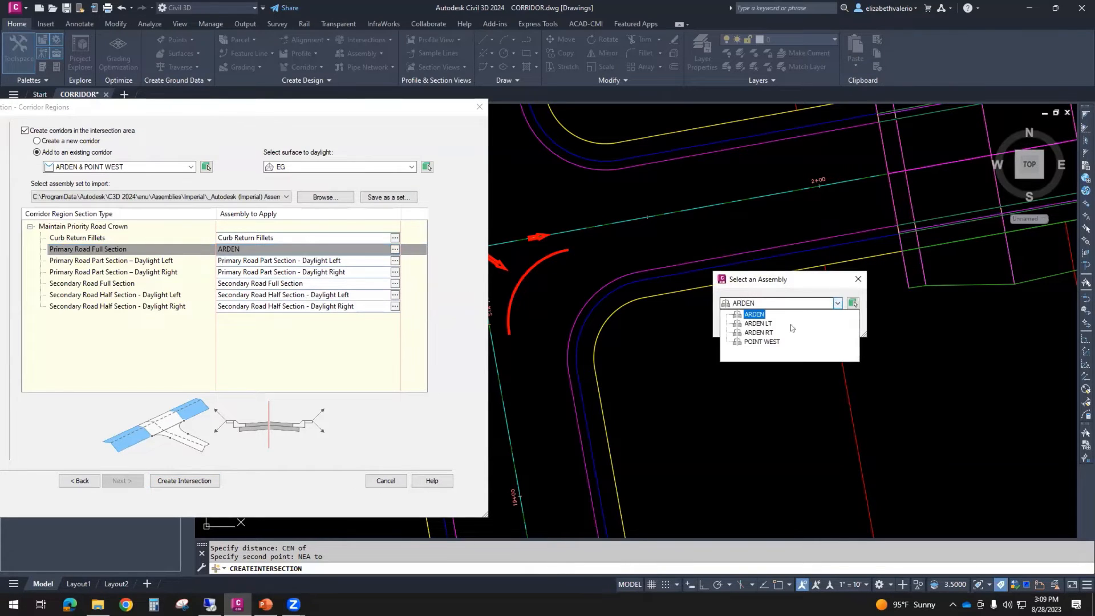
{"action": "left_click", "coordinate": [763, 342]}
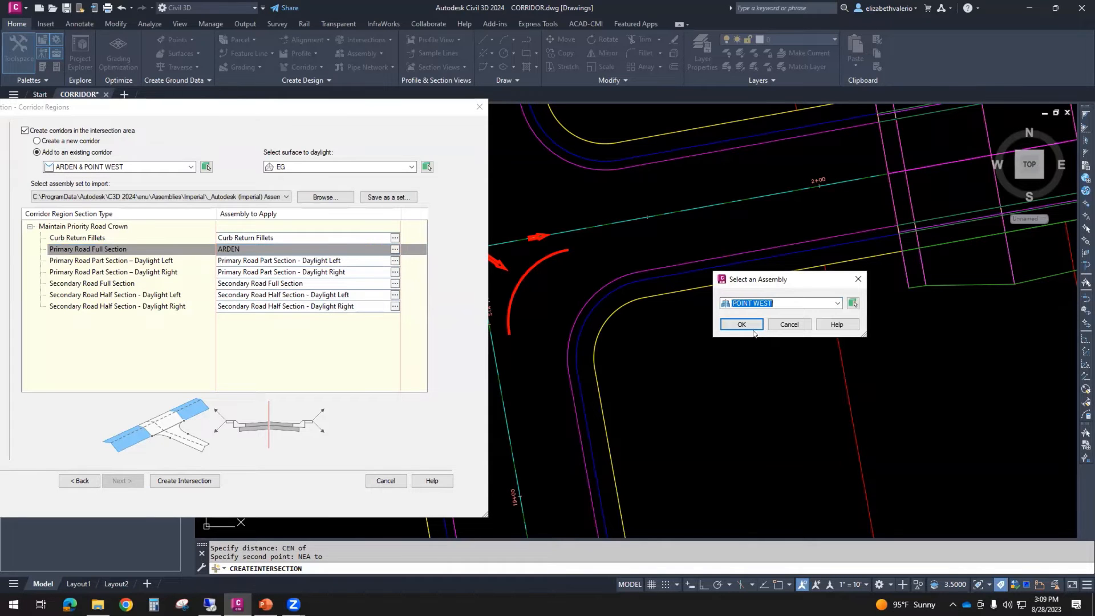
{"action": "left_click", "coordinate": [741, 324]}
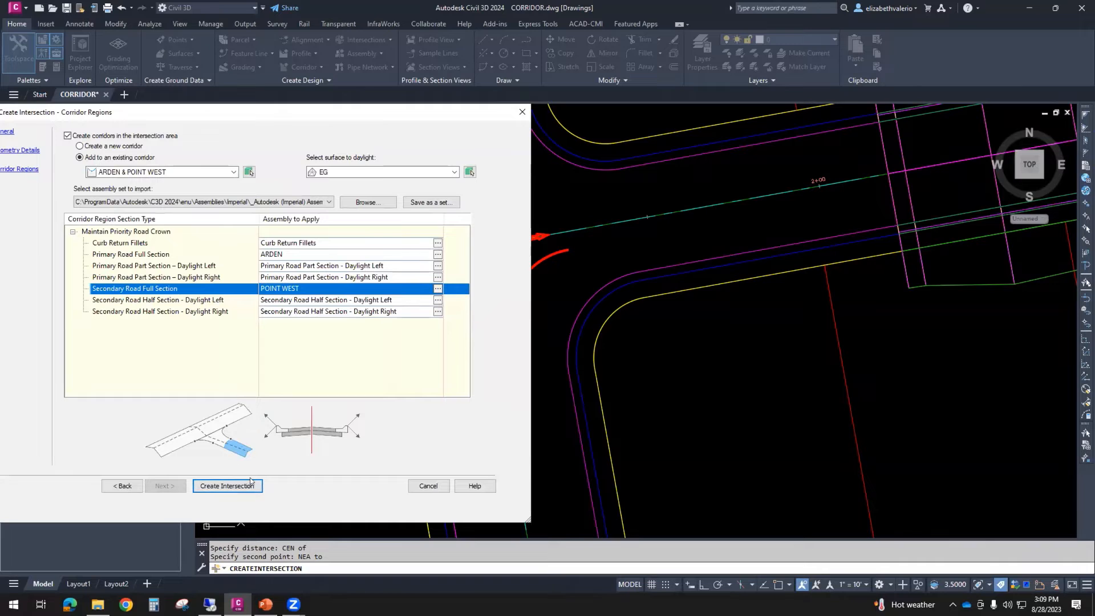
{"action": "left_click", "coordinate": [215, 486]}
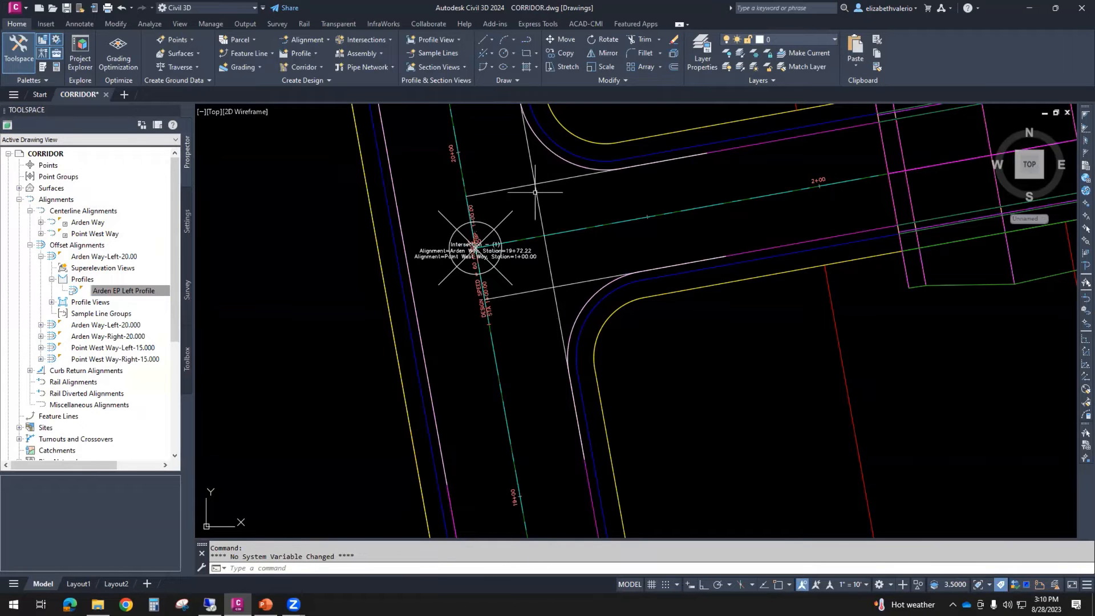
- Regenerate the whole drawing with REA to display the newly created Point West Way and Arden Way intersection
{"action": "scroll", "coordinate": [572, 186], "scroll_direction": "down", "scroll_amount": 8}
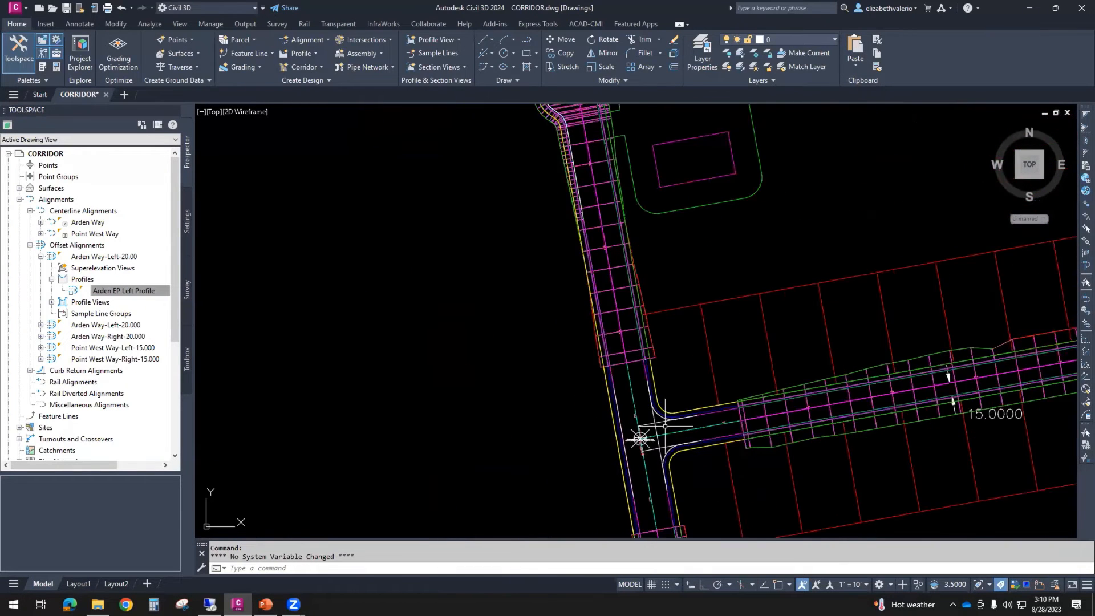
{"action": "scroll", "coordinate": [578, 180], "scroll_direction": "up", "scroll_amount": 6}
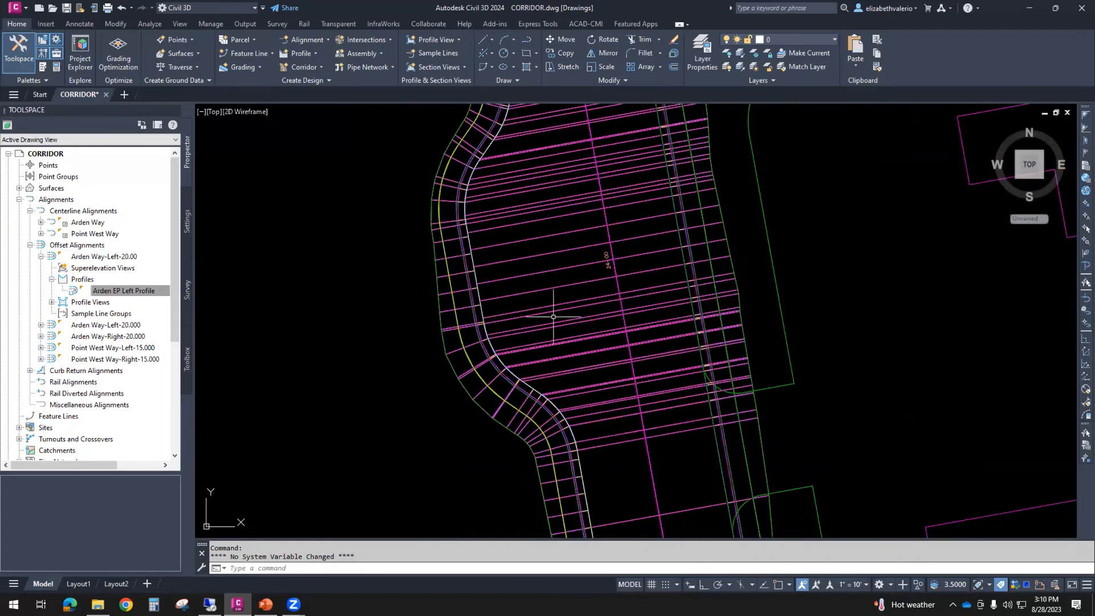
{"action": "scroll", "coordinate": [547, 302], "scroll_direction": "down", "scroll_amount": 6}
{"action": "scroll", "coordinate": [664, 434], "scroll_direction": "up", "scroll_amount": 10}
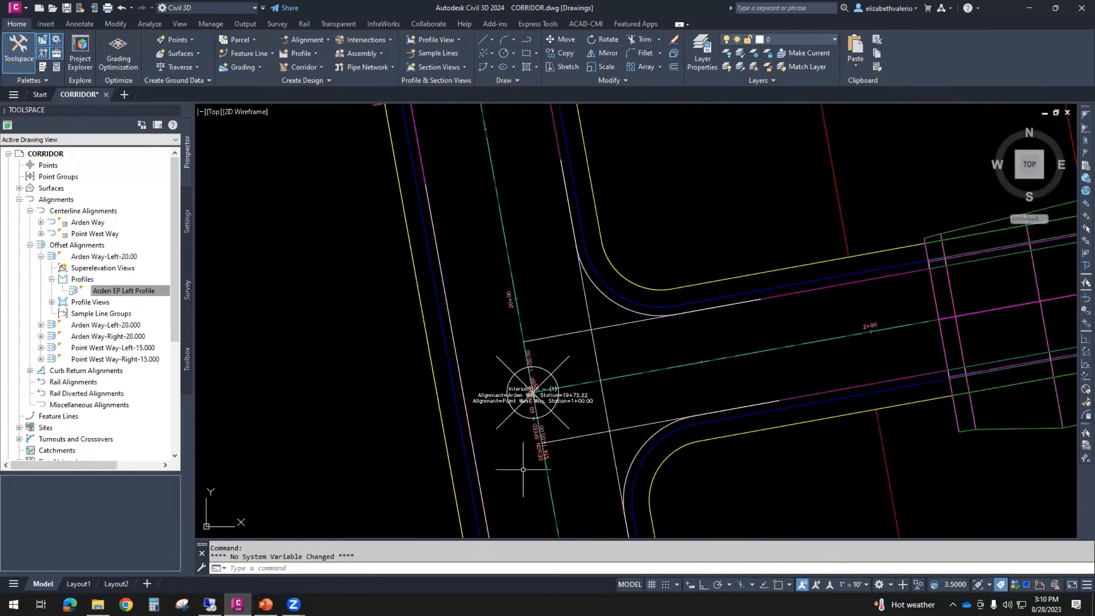
{"action": "scroll", "coordinate": [570, 302], "scroll_direction": "down", "scroll_amount": 2}
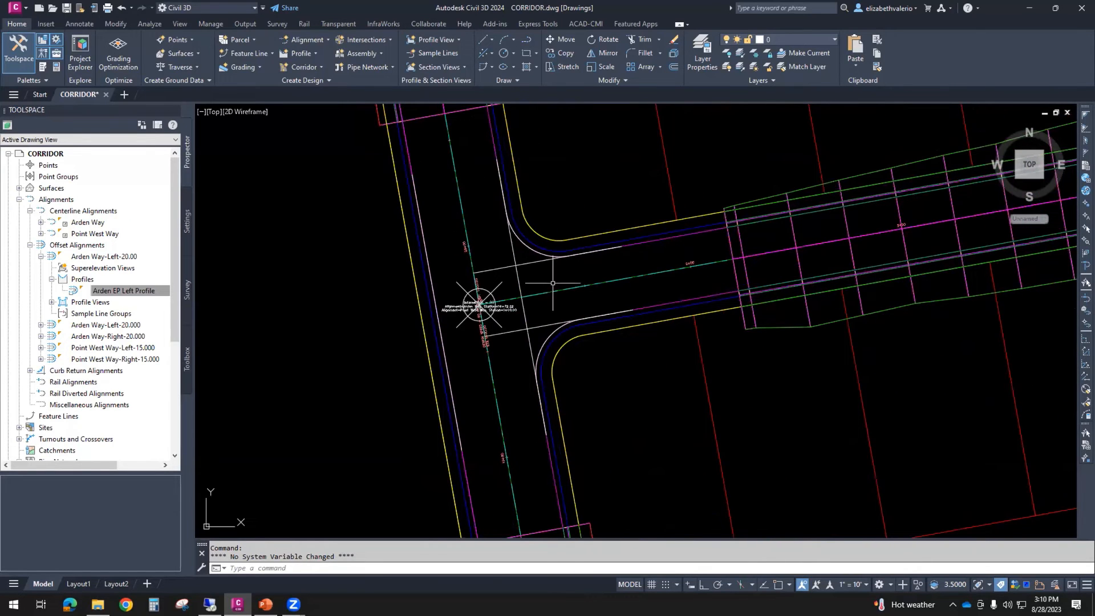
{"action": "mouse_move", "coordinate": [553, 281]}
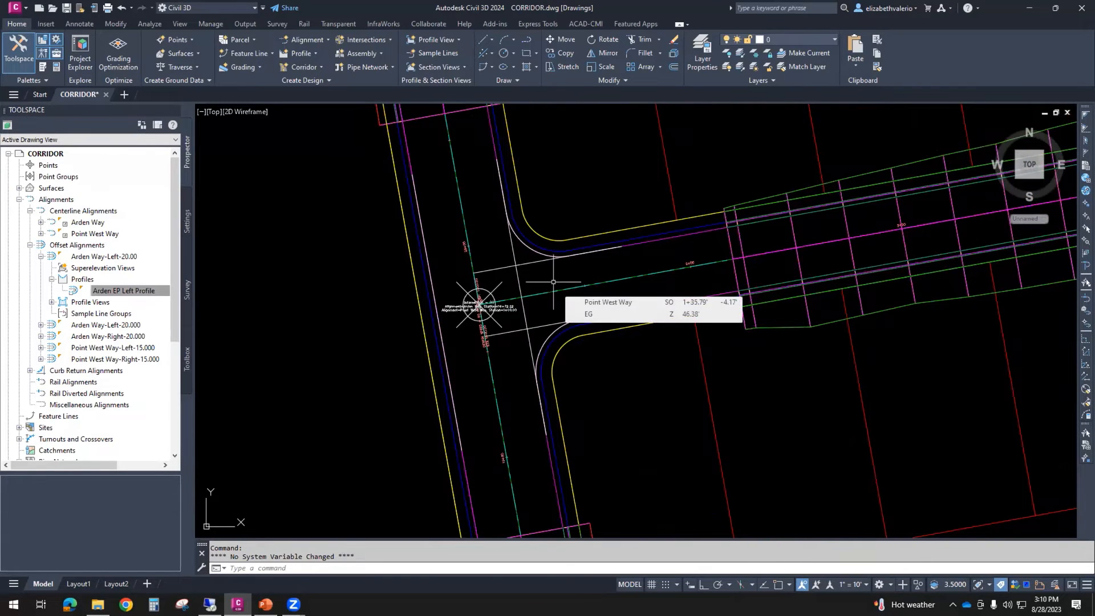
{"action": "type", "text": "REA"}
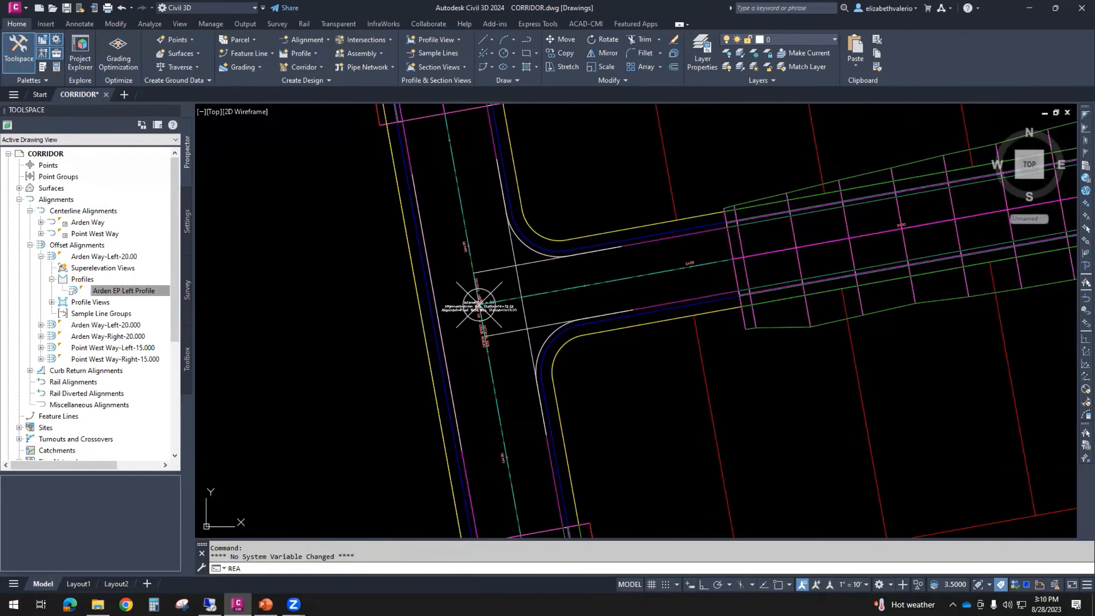
{"action": "key", "text": "Return"}
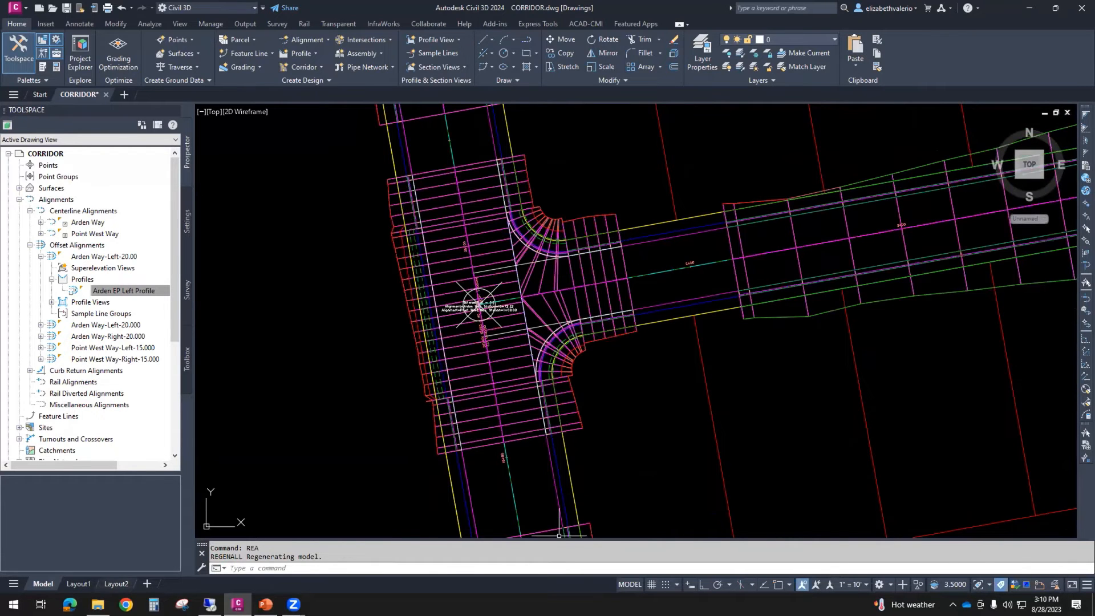
{"action": "left_click", "coordinate": [98, 604]}
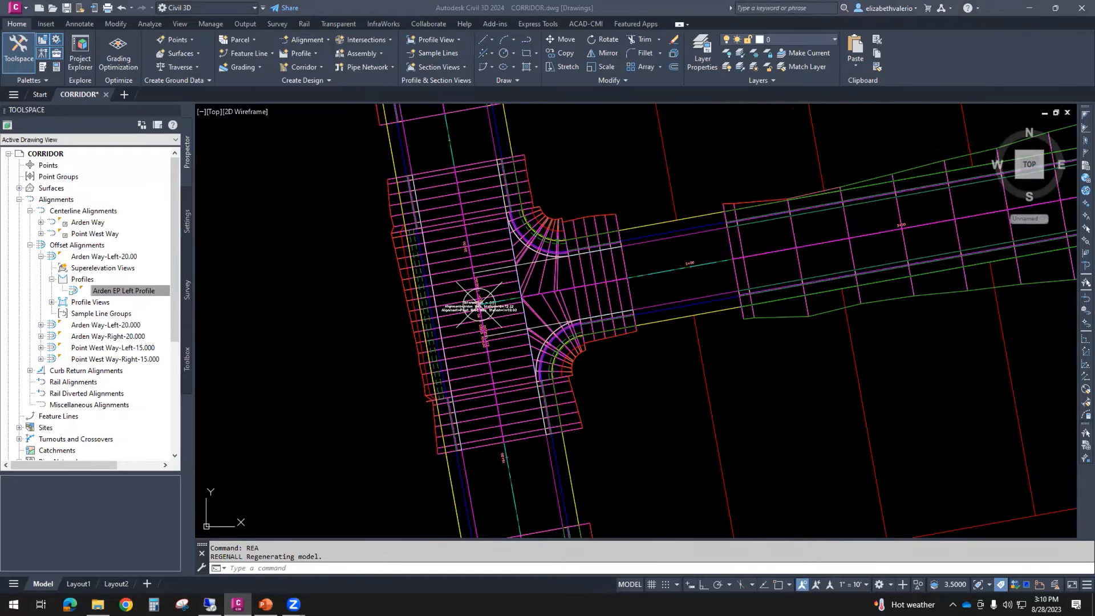
- Stretch the start of the corridor's Point West Way region to the endpoint where the intersection's east leg ends
{"action": "scroll", "coordinate": [660, 439], "scroll_direction": "down", "scroll_amount": 2}
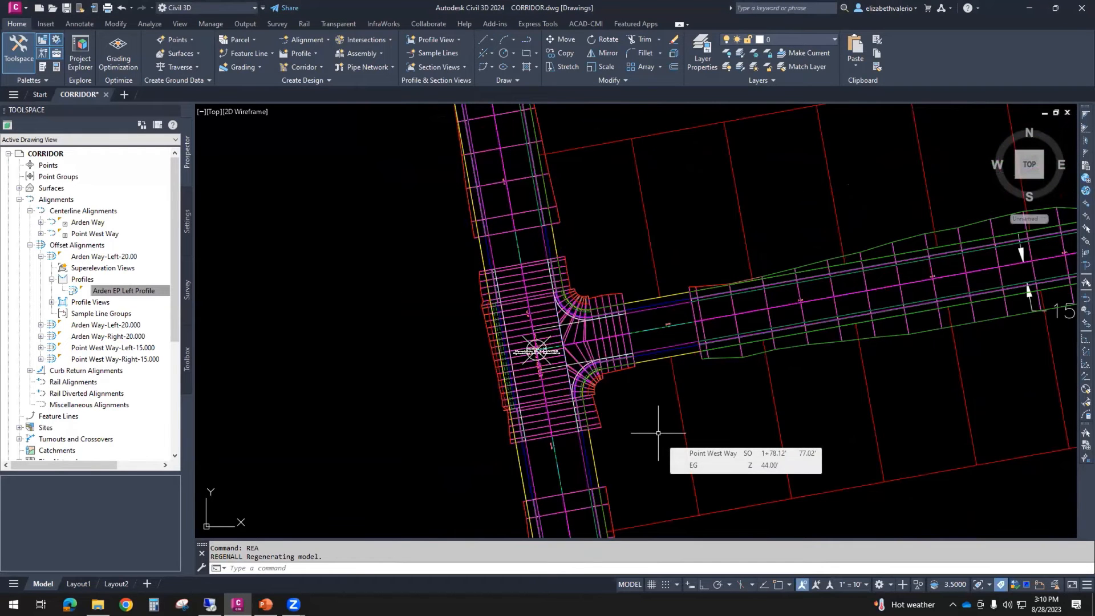
{"action": "left_click", "coordinate": [705, 330]}
{"action": "left_click", "coordinate": [698, 321]}
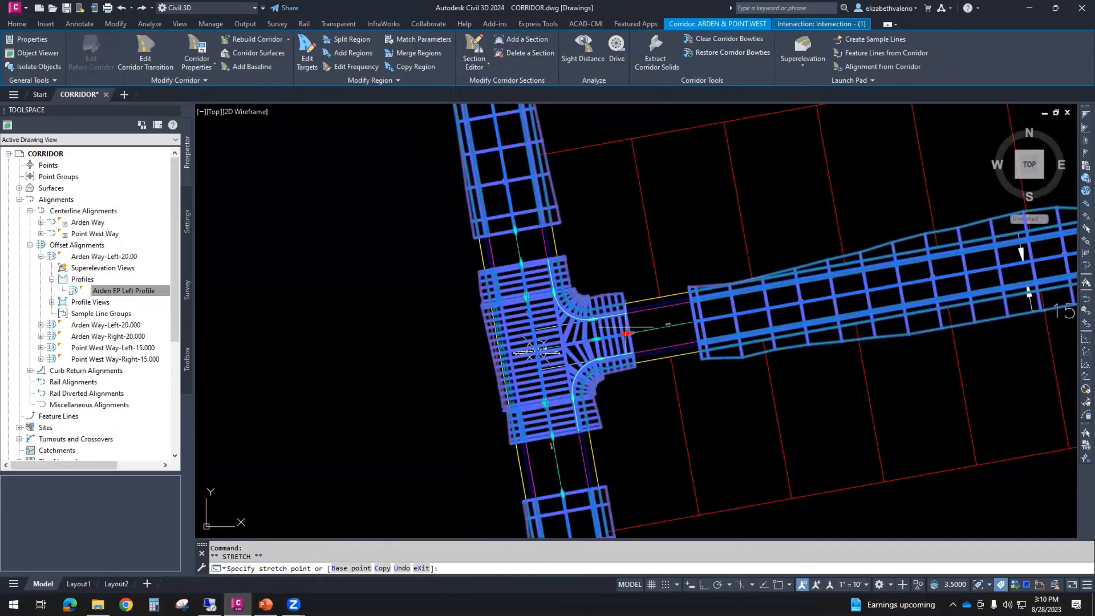
{"action": "scroll", "coordinate": [660, 328], "scroll_direction": "up", "scroll_amount": 3}
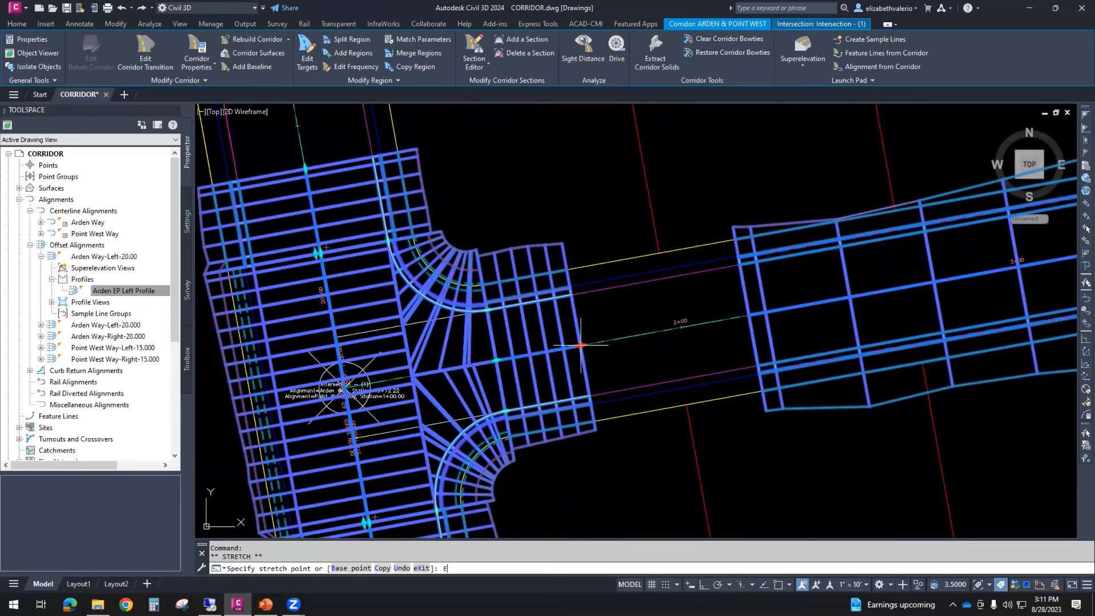
{"action": "type", "text": "D"}
{"action": "key", "text": "Return"}
{"action": "left_click", "coordinate": [580, 345]}
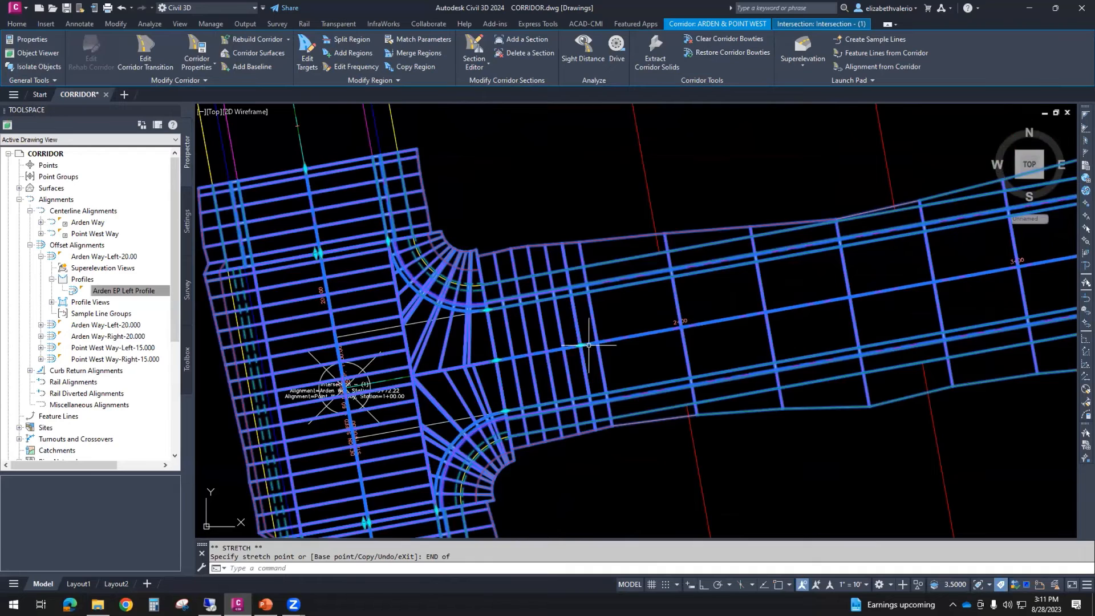
- Stretch the start of the Arden Way region north of the intersection to the endpoint of the intersection's north leg
{"action": "scroll", "coordinate": [593, 342], "scroll_direction": "down", "scroll_amount": 3}
{"action": "scroll", "coordinate": [463, 235], "scroll_direction": "up", "scroll_amount": 3}
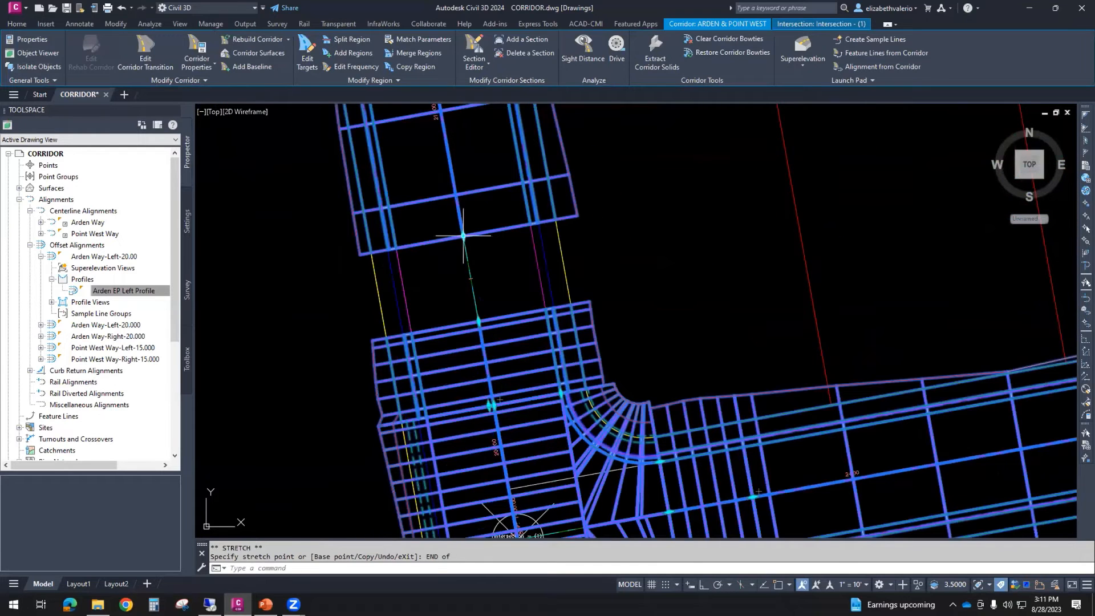
{"action": "left_click", "coordinate": [463, 235]}
{"action": "type", "text": "END"}
{"action": "key", "text": "Return"}
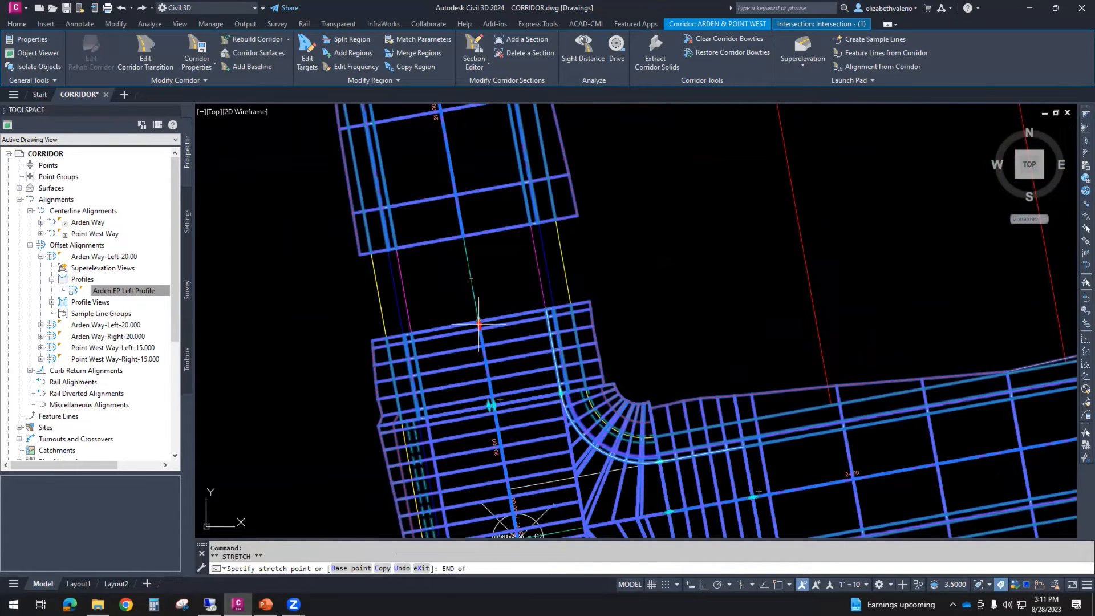
{"action": "left_click", "coordinate": [479, 321]}
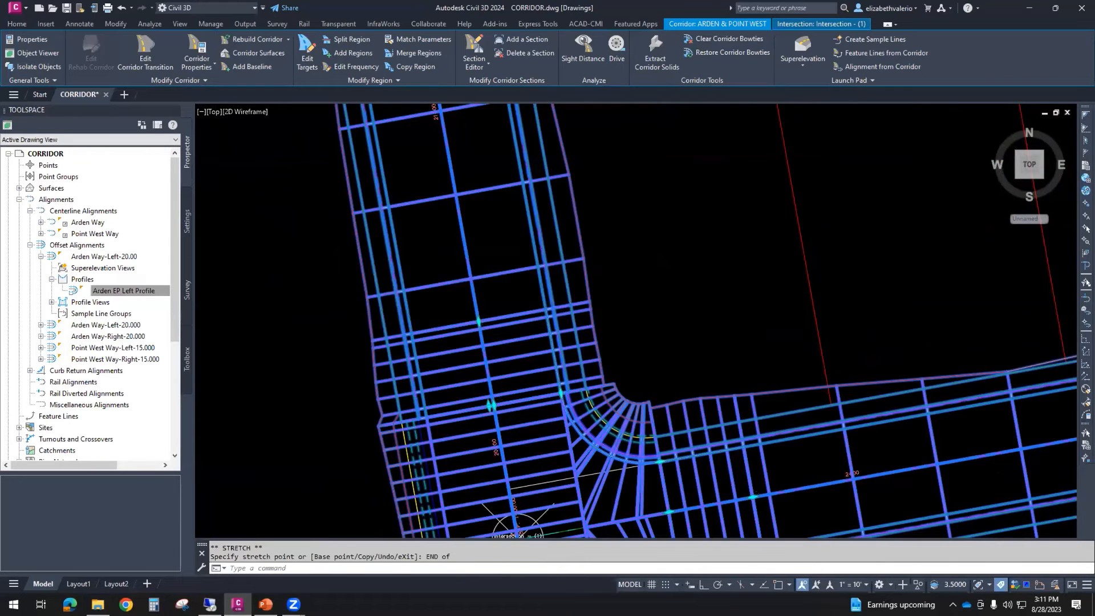
- Stretch the end of the Arden Way region south of the intersection to the south leg's endpoint, and deselect the corridor
{"action": "scroll", "coordinate": [478, 317], "scroll_direction": "down", "scroll_amount": 2}
{"action": "scroll", "coordinate": [484, 414], "scroll_direction": "up", "scroll_amount": 4}
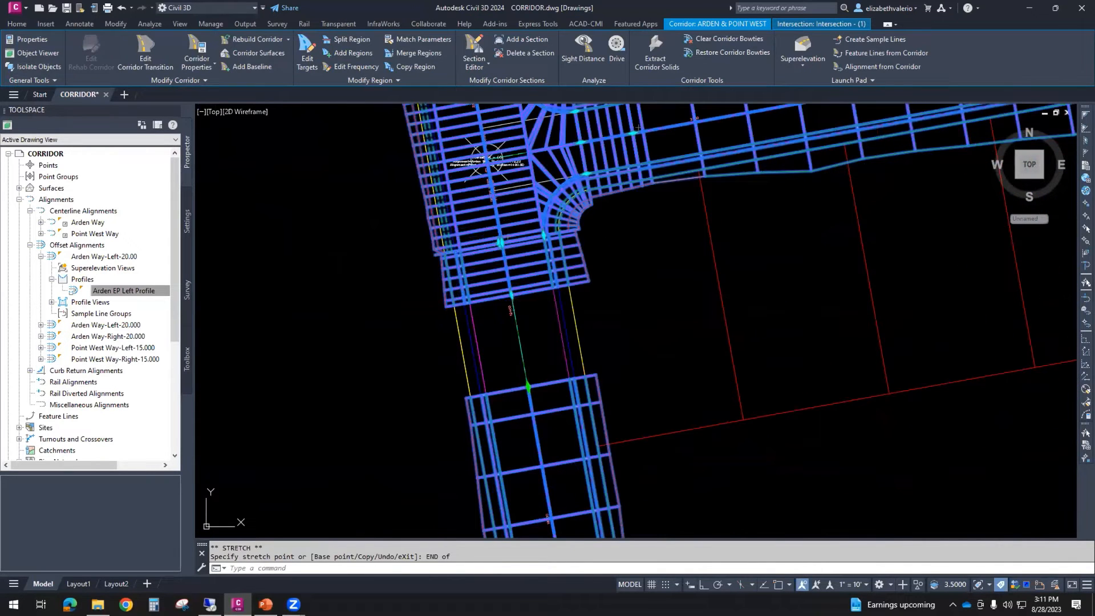
{"action": "left_click", "coordinate": [528, 386]}
{"action": "type", "text": "end"}
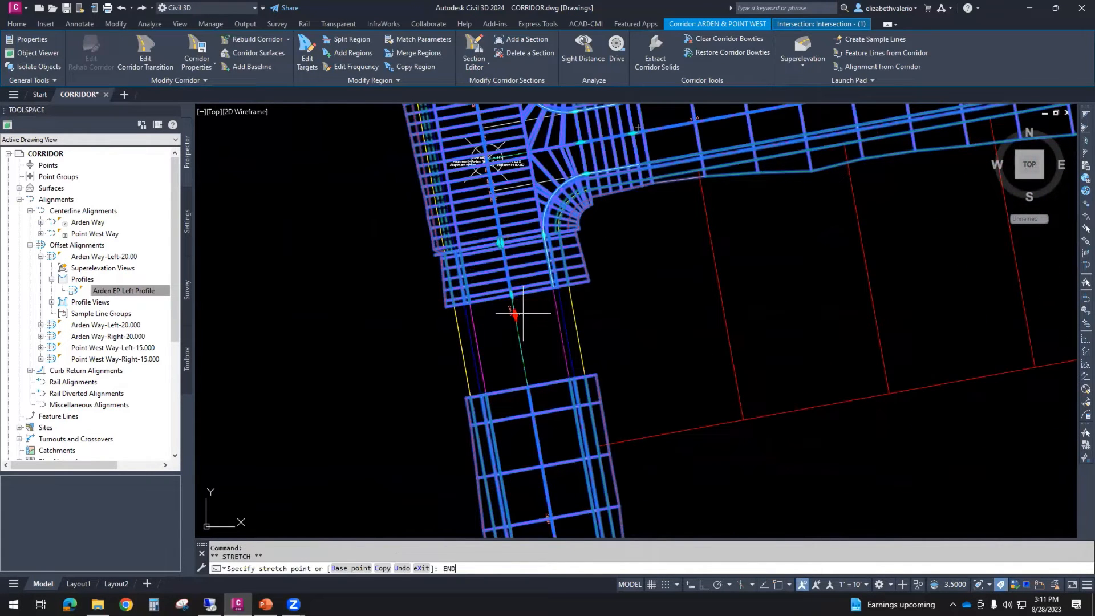
{"action": "key", "text": "Return"}
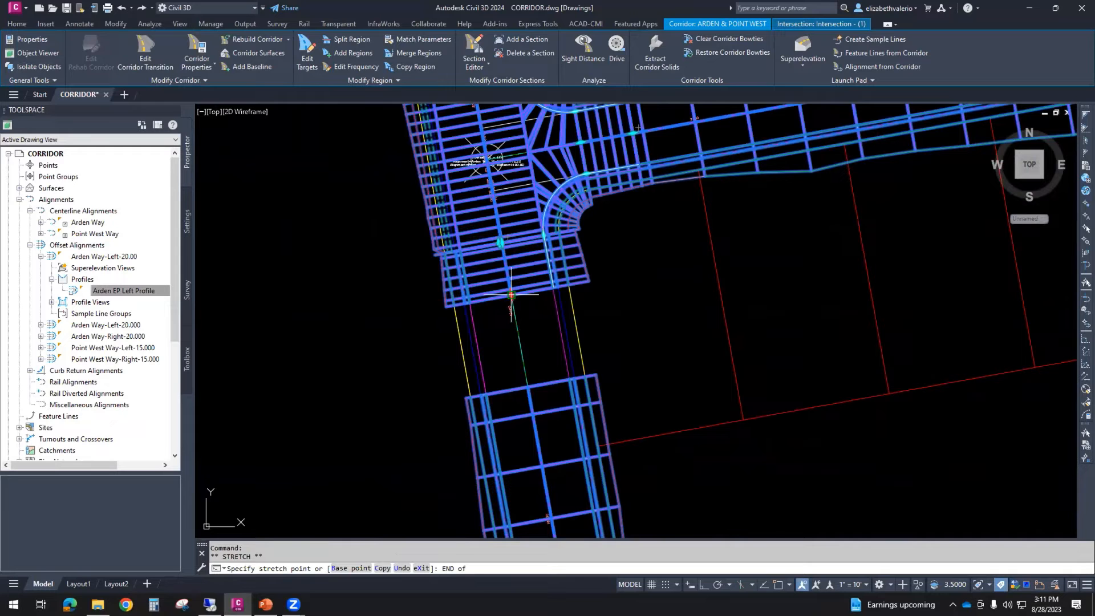
{"action": "left_click", "coordinate": [511, 295]}
{"action": "middle_click_drag", "start_coordinate": [630, 295], "coordinate": [599, 435]}
{"action": "scroll", "coordinate": [660, 403], "scroll_direction": "down", "scroll_amount": 3}
{"action": "key", "text": "Escape"}
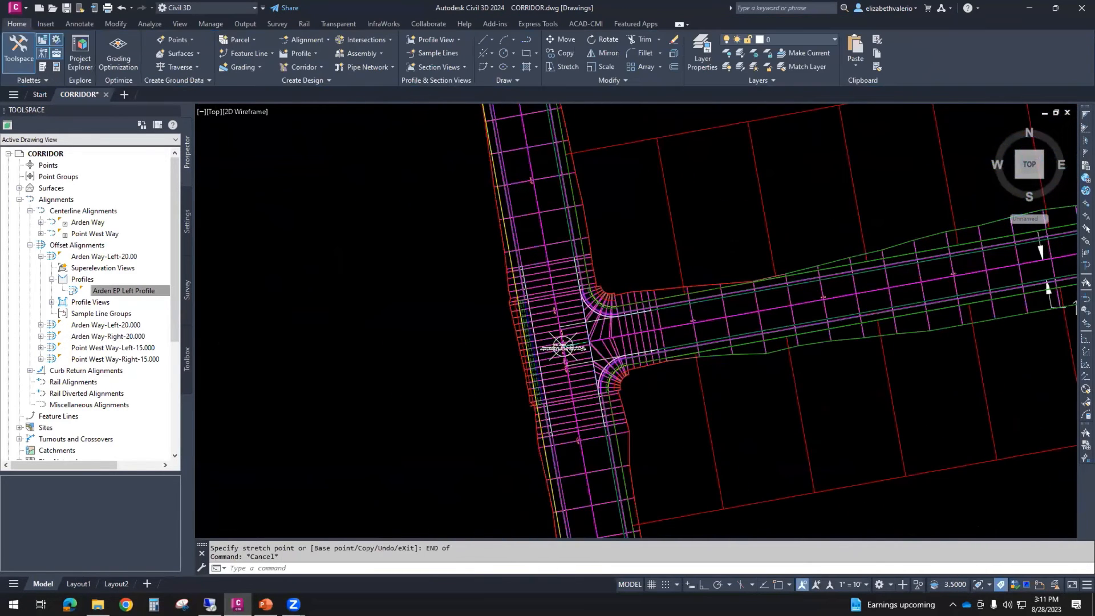
{"action": "scroll", "coordinate": [673, 415], "scroll_direction": "up", "scroll_amount": 2}
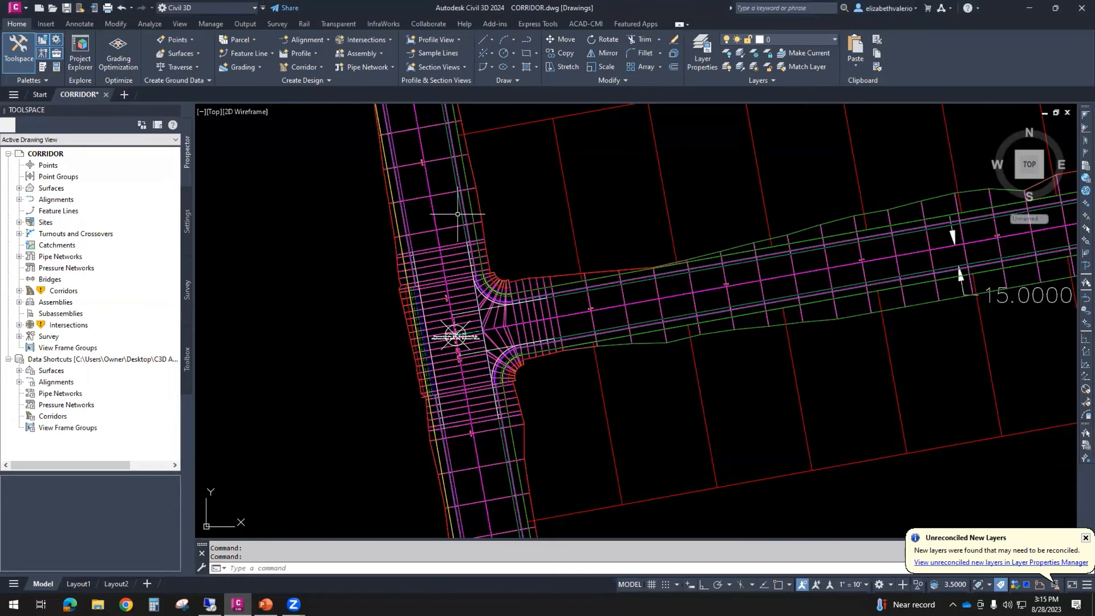
{"action": "left_click", "coordinate": [418, 201]}
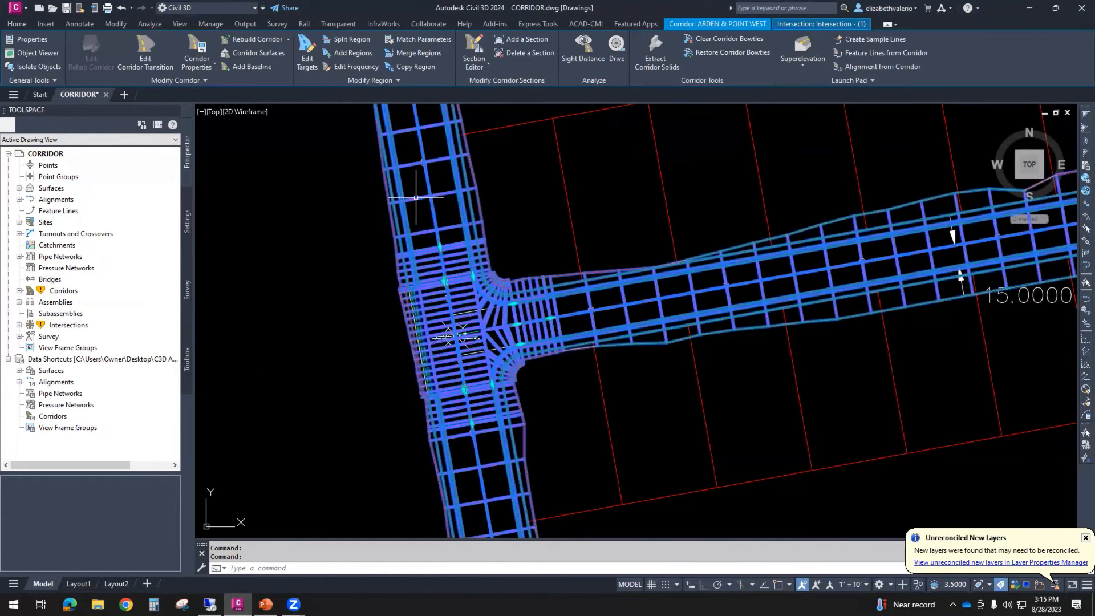
{"action": "right_click", "coordinate": [537, 195]}
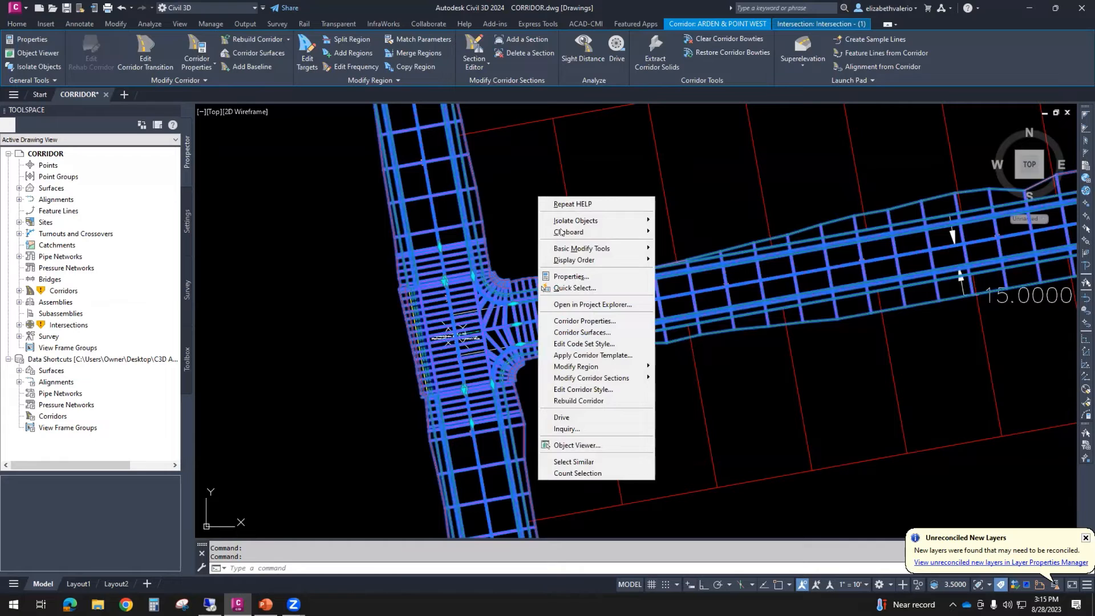
{"action": "left_click", "coordinate": [590, 323]}
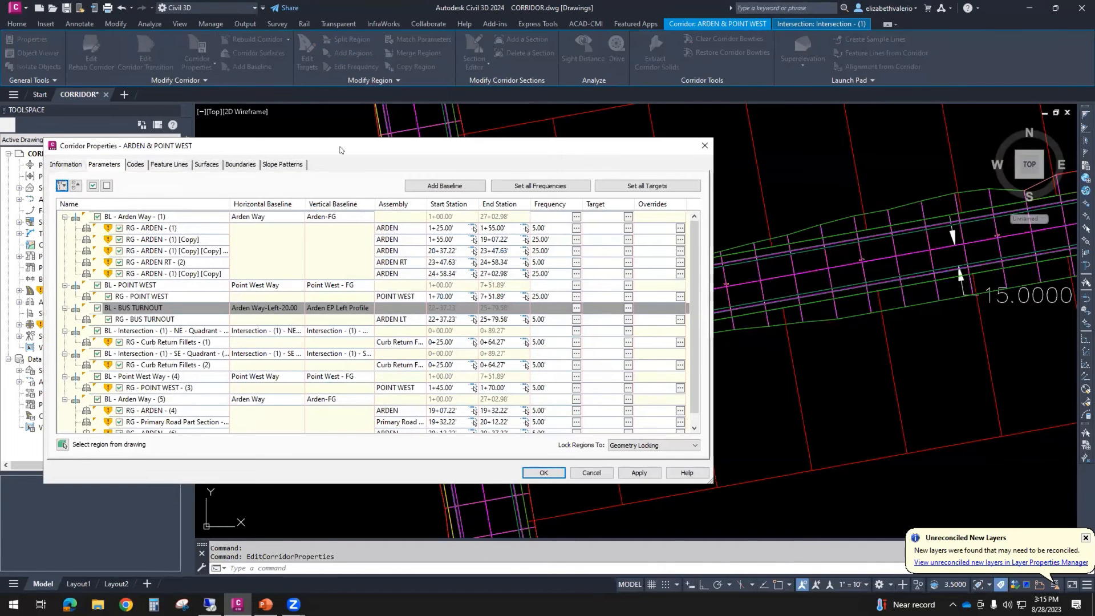
{"action": "left_click_drag", "start_coordinate": [340, 150], "coordinate": [726, 150]}
{"action": "left_click", "coordinate": [974, 474]}
- Open the corridor properties of ARDEN & POINT WEST and look through the list of baselines and regions
{"action": "mouse_move", "coordinate": [545, 232]}
{"action": "middle_mouse_down"}
{"action": "mouse_move", "coordinate": [471, 281]}
{"action": "mouse_move", "coordinate": [374, 308]}
{"action": "mouse_move", "coordinate": [368, 340]}
{"action": "middle_mouse_up"}
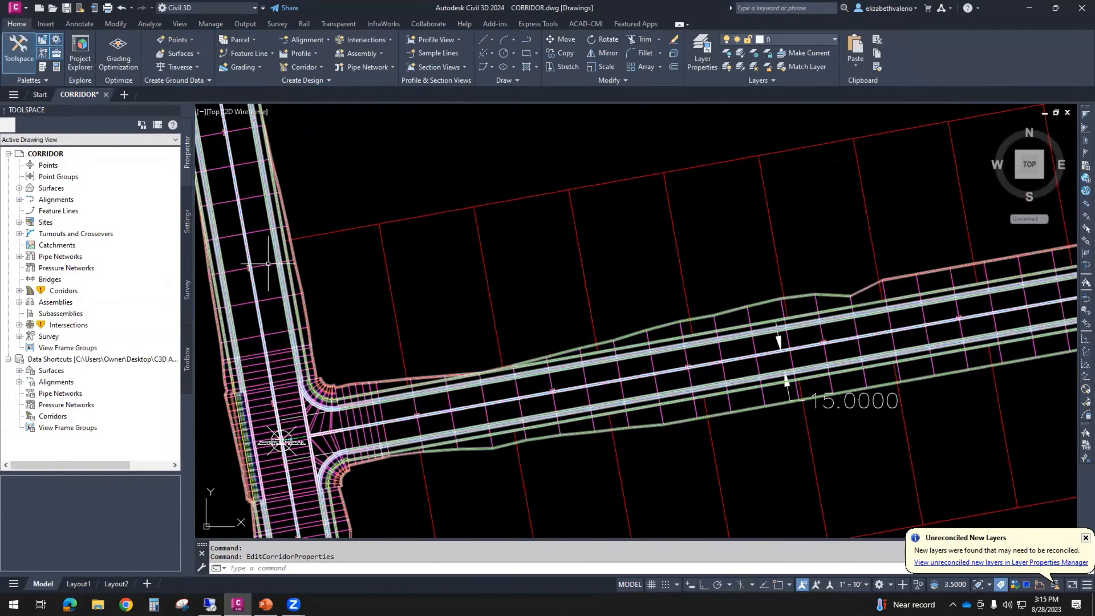
{"action": "left_click", "coordinate": [268, 261]}
{"action": "right_click", "coordinate": [356, 270]}
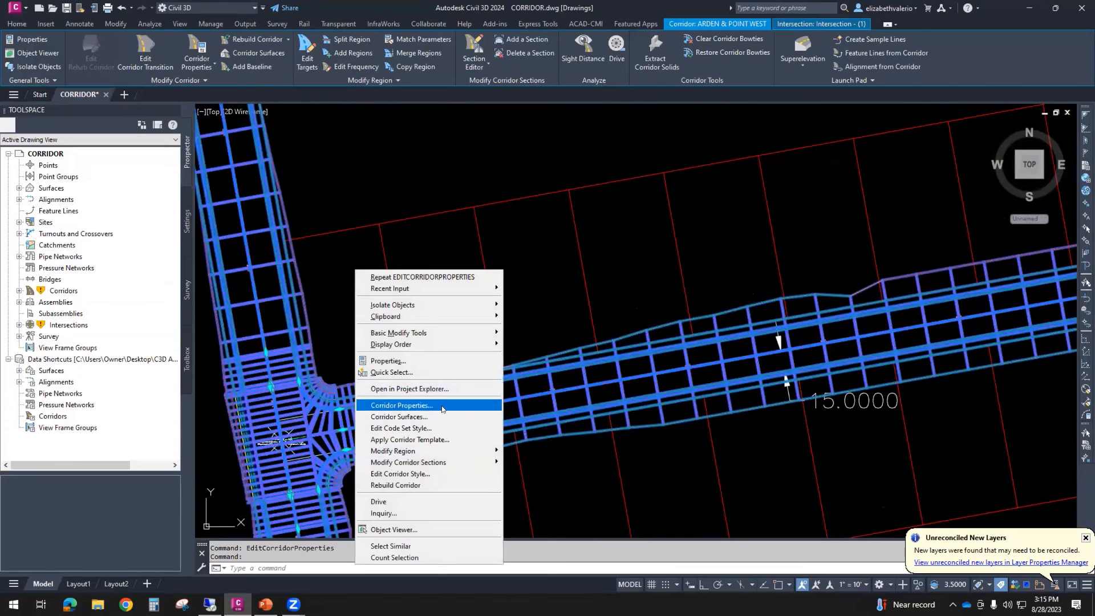
{"action": "left_click", "coordinate": [406, 405]}
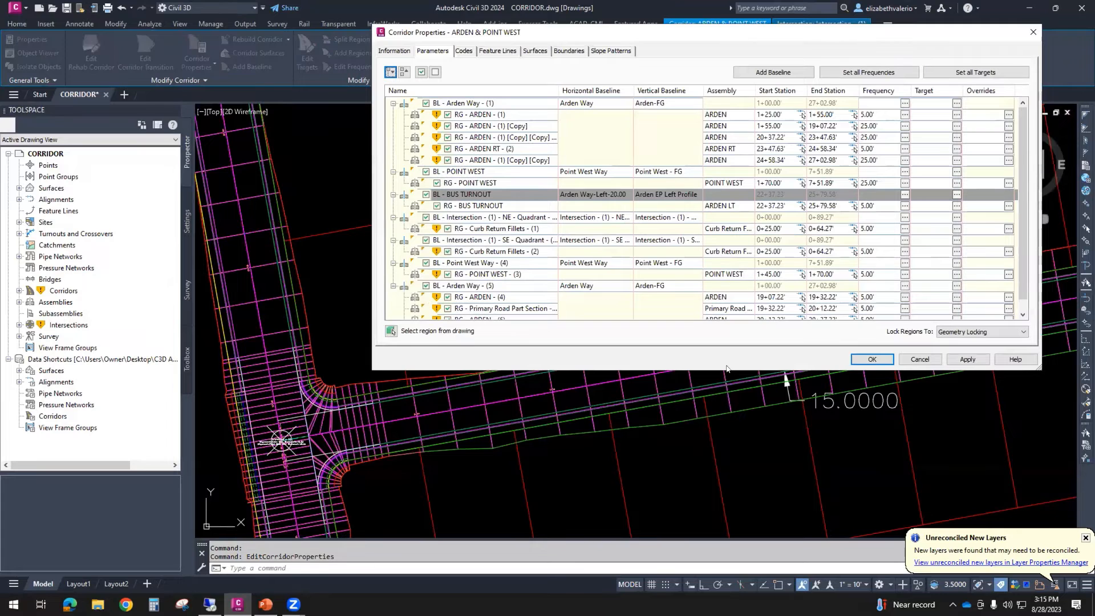
{"action": "scroll", "coordinate": [520, 146], "scroll_direction": "down", "scroll_amount": 1}
{"action": "scroll", "coordinate": [521, 164], "scroll_direction": "up", "scroll_amount": 1}
{"action": "scroll", "coordinate": [520, 176], "scroll_direction": "down", "scroll_amount": 1}
{"action": "scroll", "coordinate": [516, 177], "scroll_direction": "up", "scroll_amount": 1}
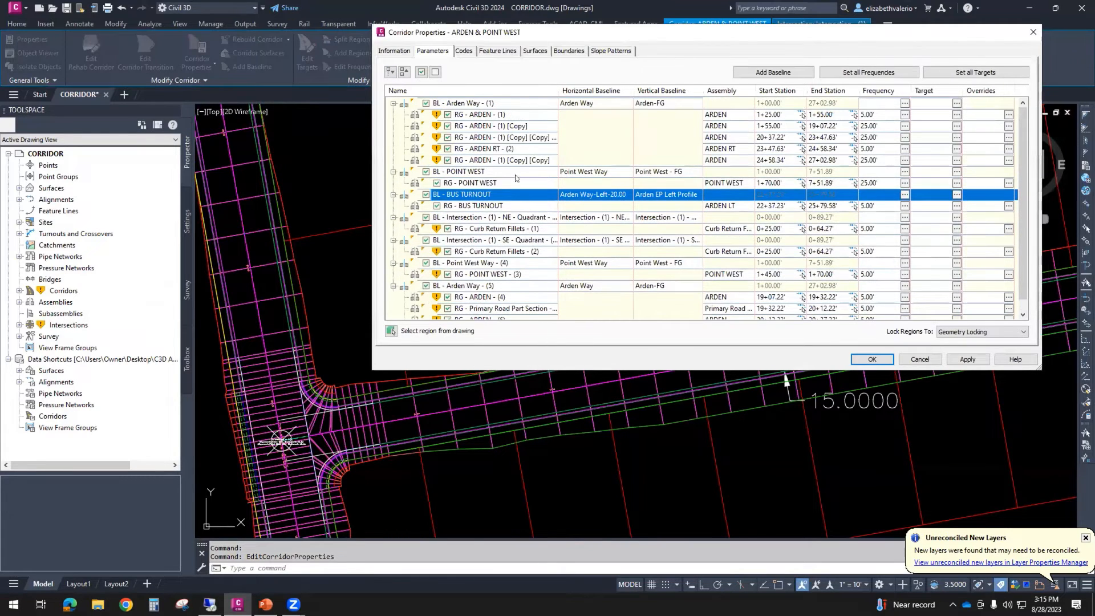
- Highlight each corridor baseline in the drawing one by one, from BL - Arden Way - (1) down to BL - Arden Way - (5)
{"action": "left_click", "coordinate": [446, 102]}
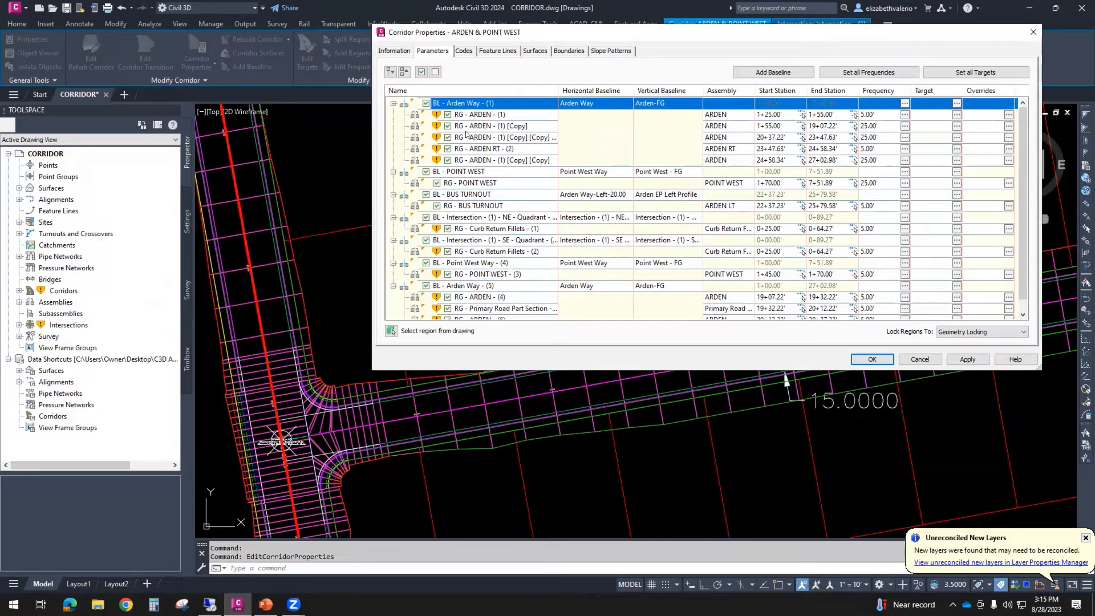
{"action": "left_click", "coordinate": [469, 170]}
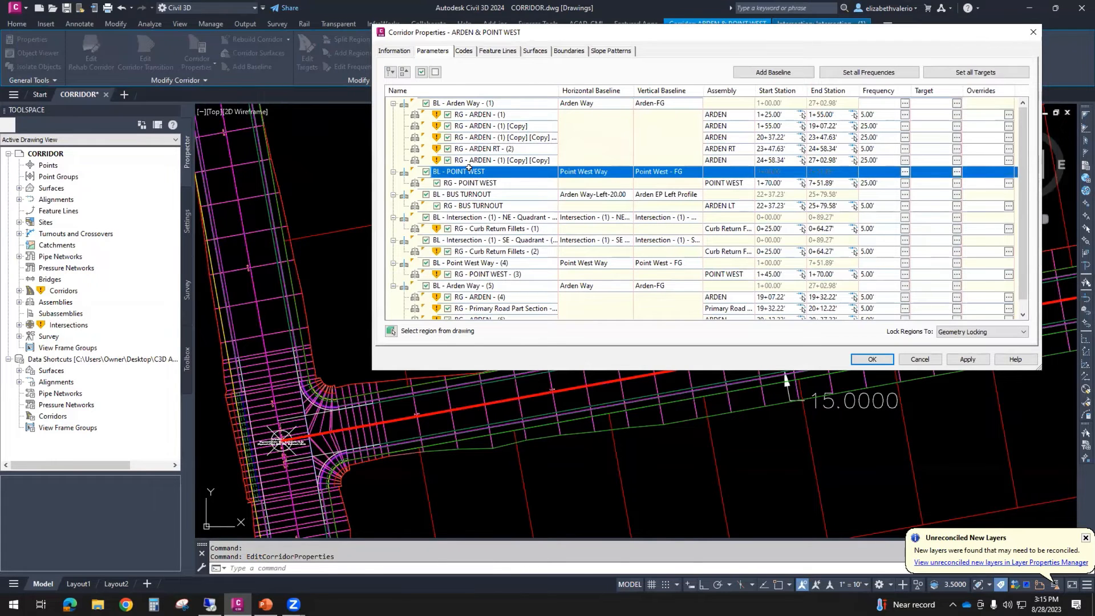
{"action": "left_click", "coordinate": [467, 194]}
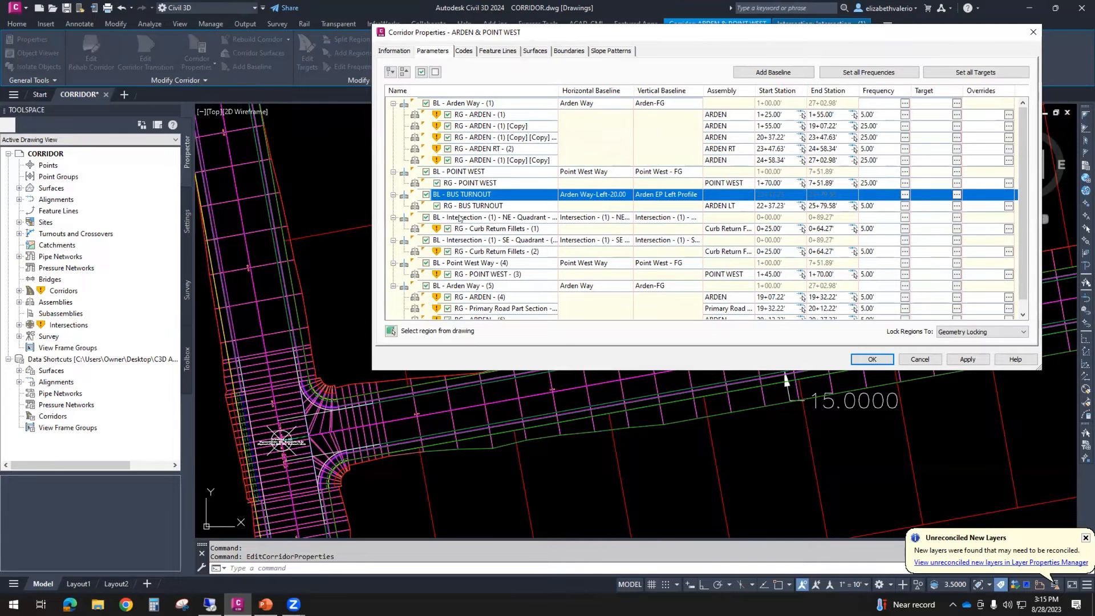
{"action": "left_click", "coordinate": [460, 217]}
{"action": "left_click", "coordinate": [462, 240]}
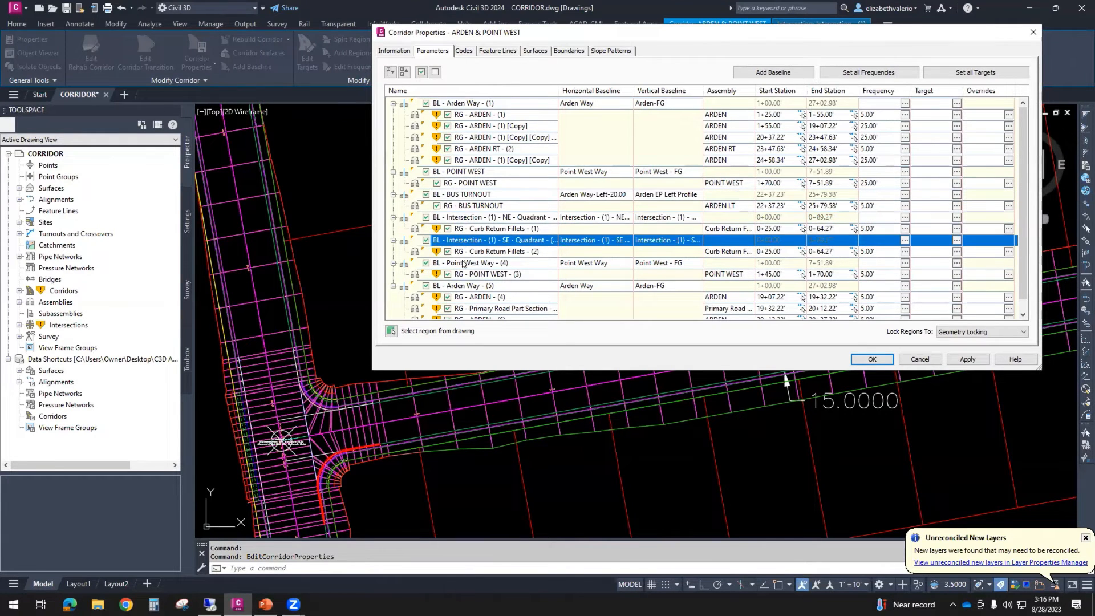
{"action": "left_click", "coordinate": [463, 263]}
{"action": "left_click", "coordinate": [463, 285]}
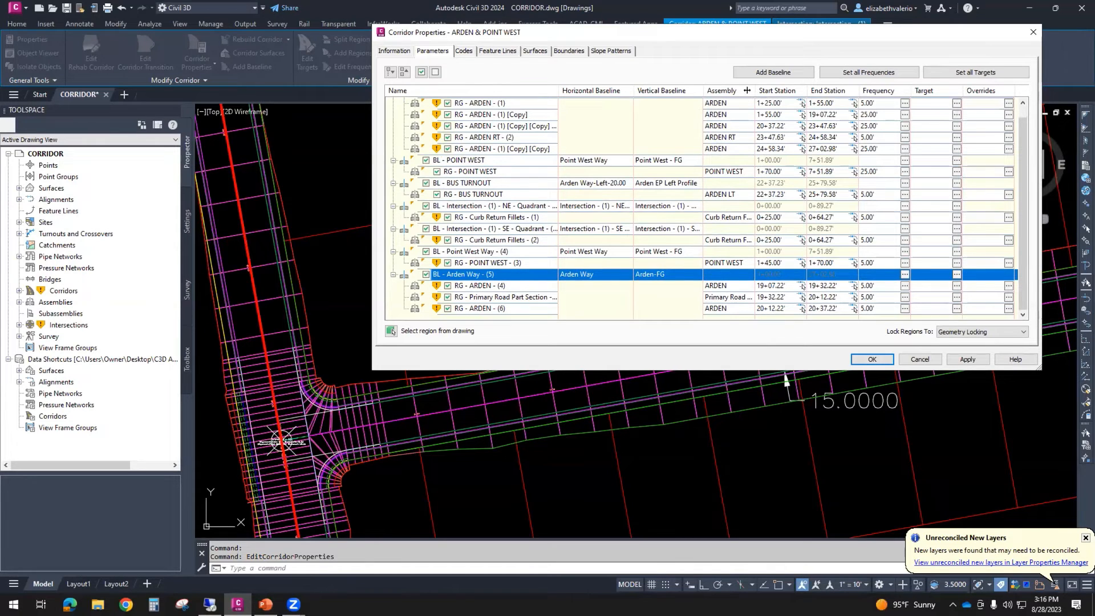
- Review the assemblies assigned to all corridor regions, inspect the assembly setting of RG - ARDEN - (1), and close the corridor properties
{"action": "left_click_drag", "start_coordinate": [753, 86], "coordinate": [780, 89]}
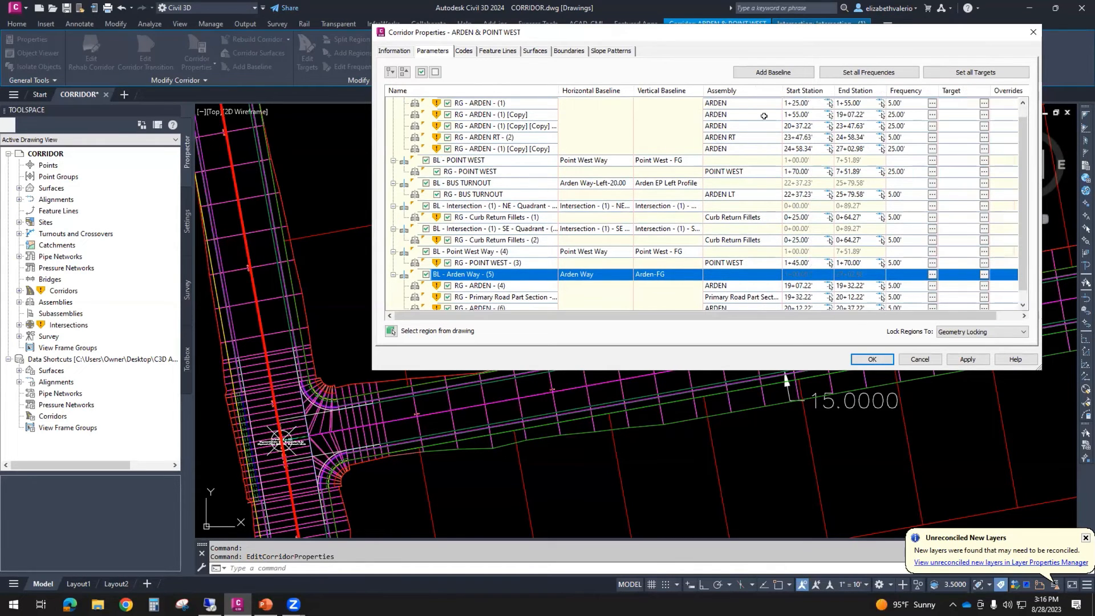
{"action": "scroll", "coordinate": [742, 117], "scroll_direction": "up", "scroll_amount": 1}
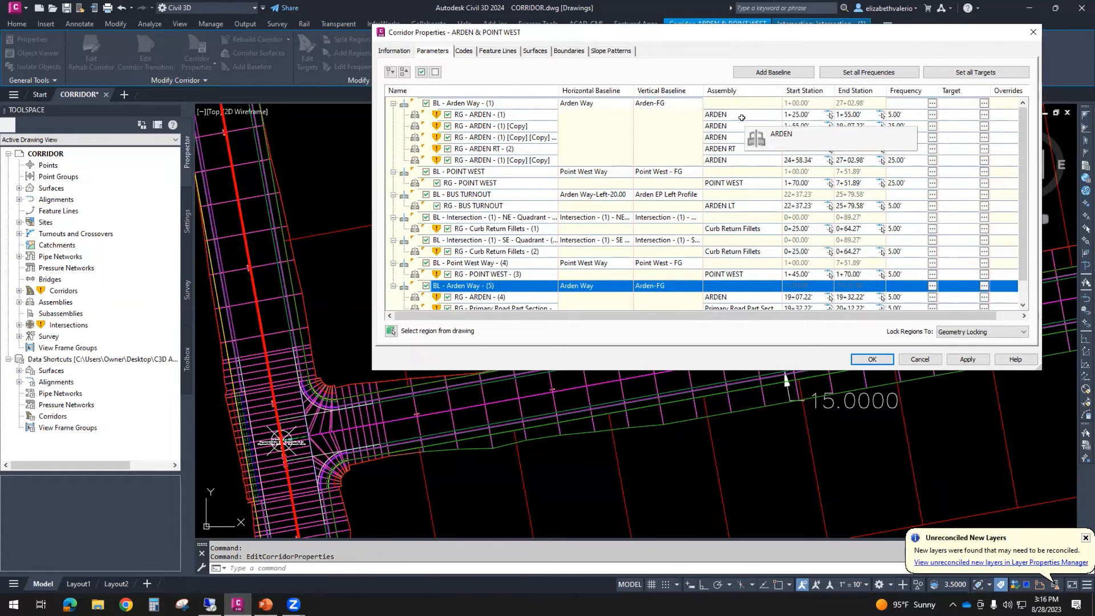
{"action": "double_click", "coordinate": [740, 111]}
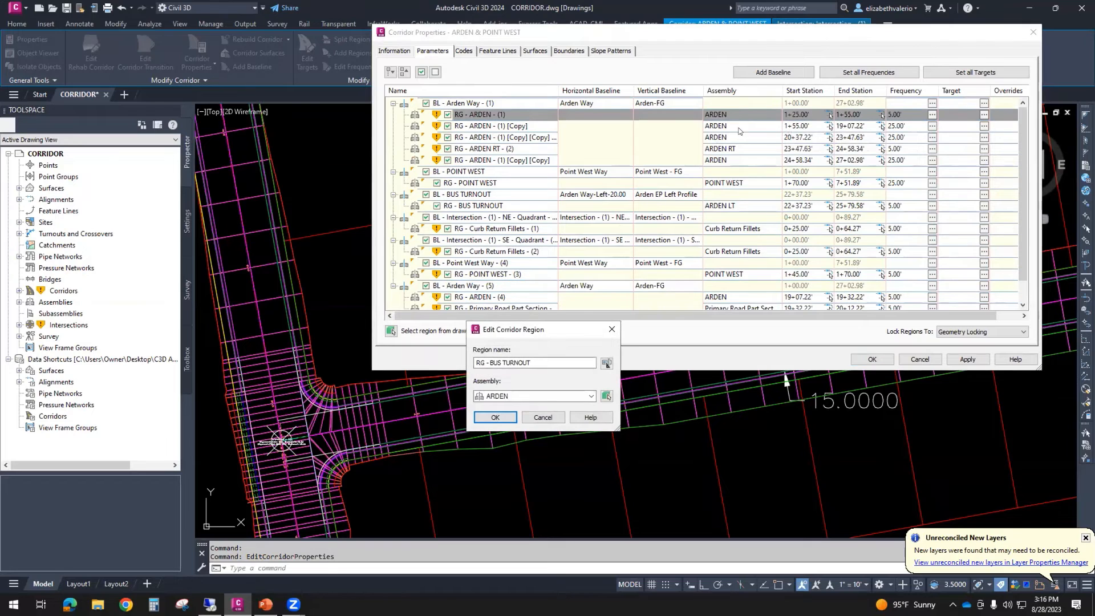
{"action": "left_click", "coordinate": [610, 330]}
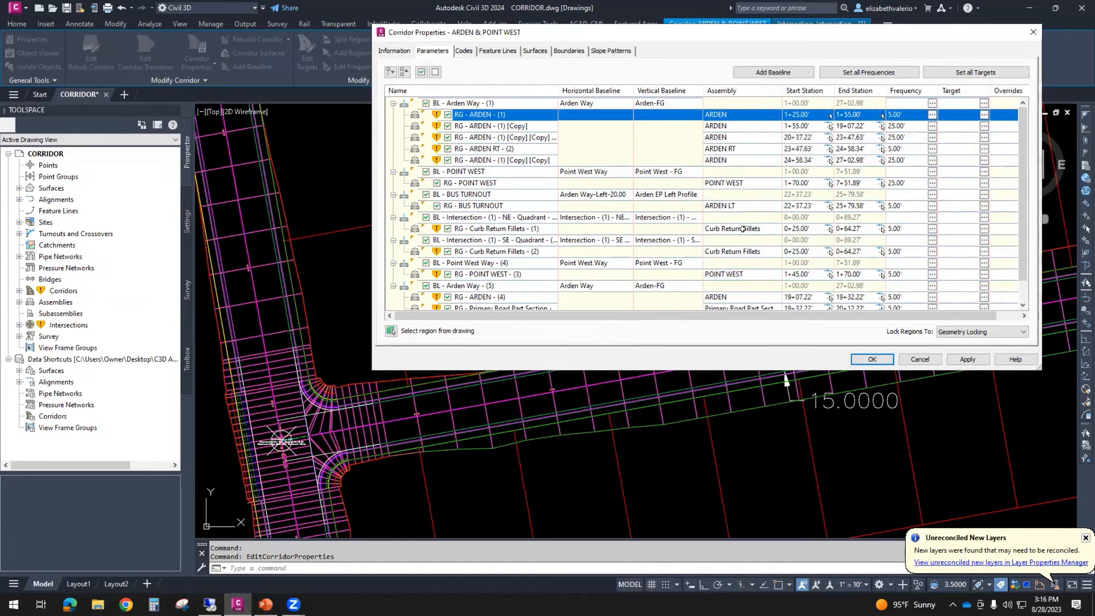
{"action": "scroll", "coordinate": [735, 261], "scroll_direction": "down", "scroll_amount": 1}
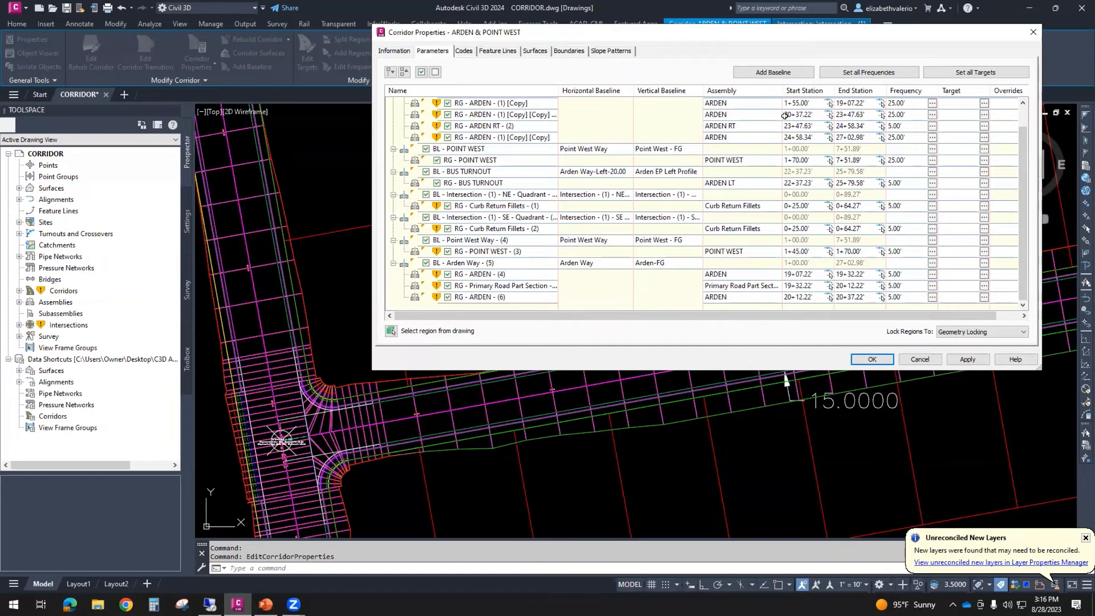
{"action": "left_click_drag", "start_coordinate": [779, 87], "coordinate": [810, 87]}
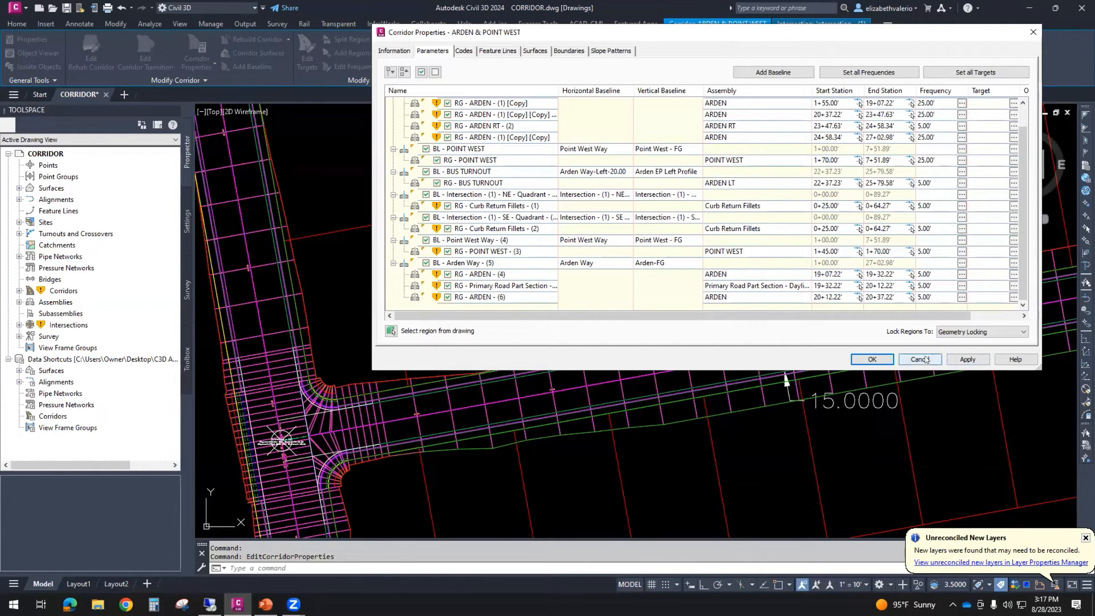
{"action": "left_click", "coordinate": [872, 360]}
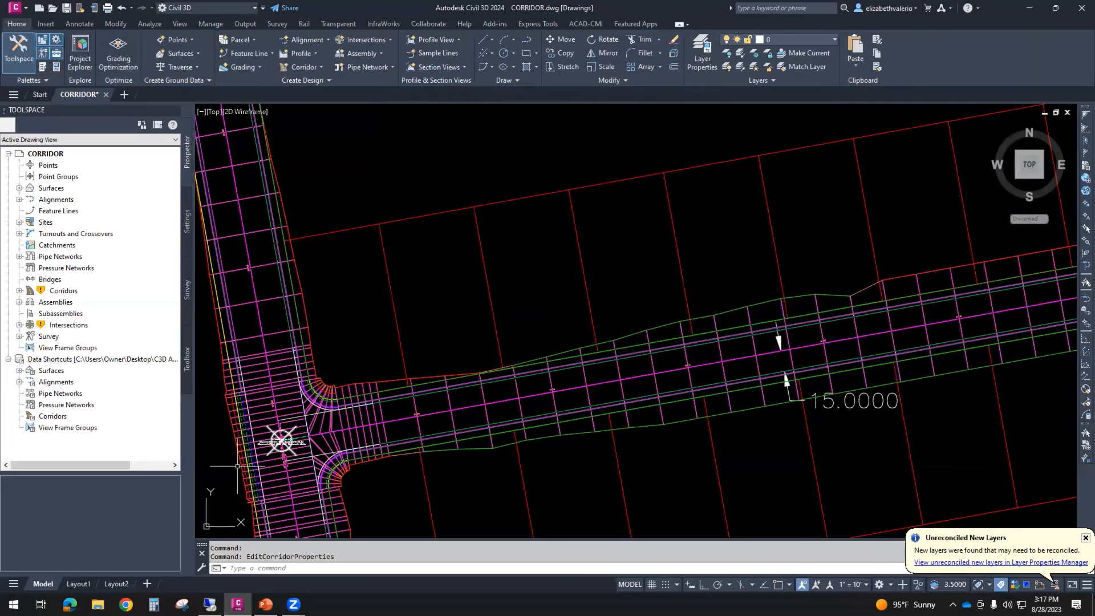
- Examine the northeast curb return and the west edge of Arden Way where the intersection regions meet the adjoining corridor regions
{"action": "scroll", "coordinate": [285, 445], "scroll_direction": "up", "scroll_amount": 3}
{"action": "scroll", "coordinate": [534, 222], "scroll_direction": "up", "scroll_amount": 5}
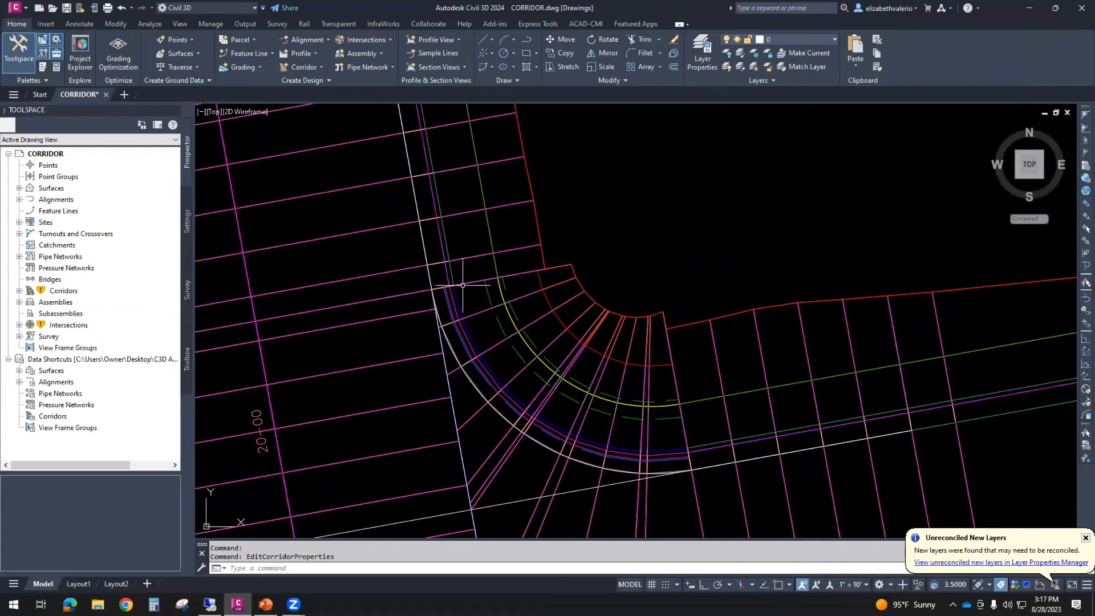
{"action": "middle_click_drag", "start_coordinate": [456, 289], "coordinate": [477, 364]}
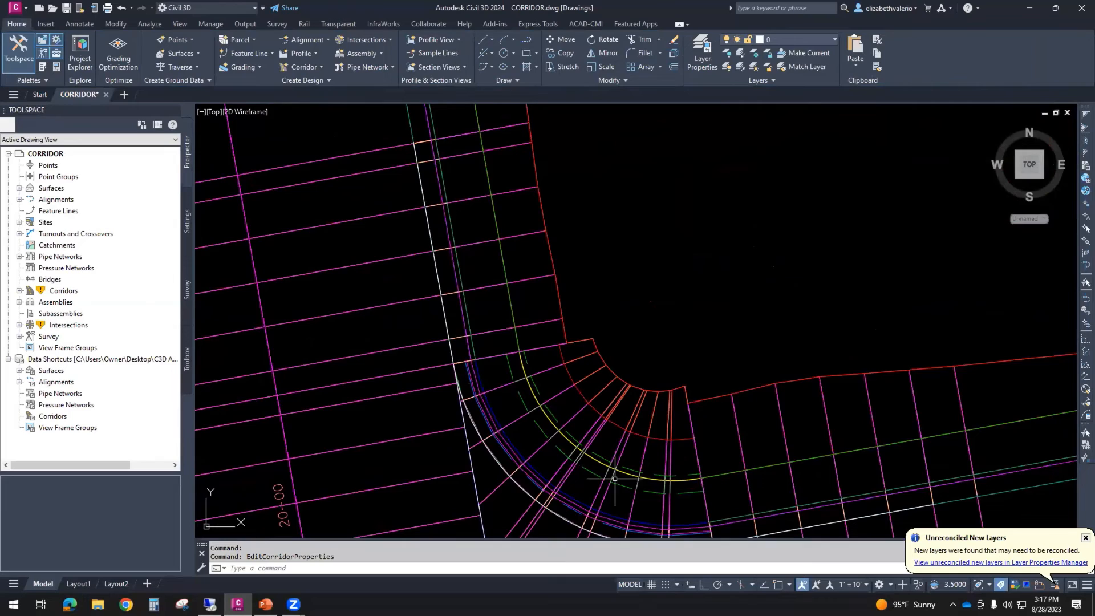
{"action": "scroll", "coordinate": [613, 479], "scroll_direction": "down", "scroll_amount": 2}
{"action": "mouse_move", "coordinate": [589, 444]}
{"action": "middle_mouse_down"}
{"action": "mouse_move", "coordinate": [600, 403]}
{"action": "mouse_move", "coordinate": [600, 261]}
{"action": "middle_mouse_up"}
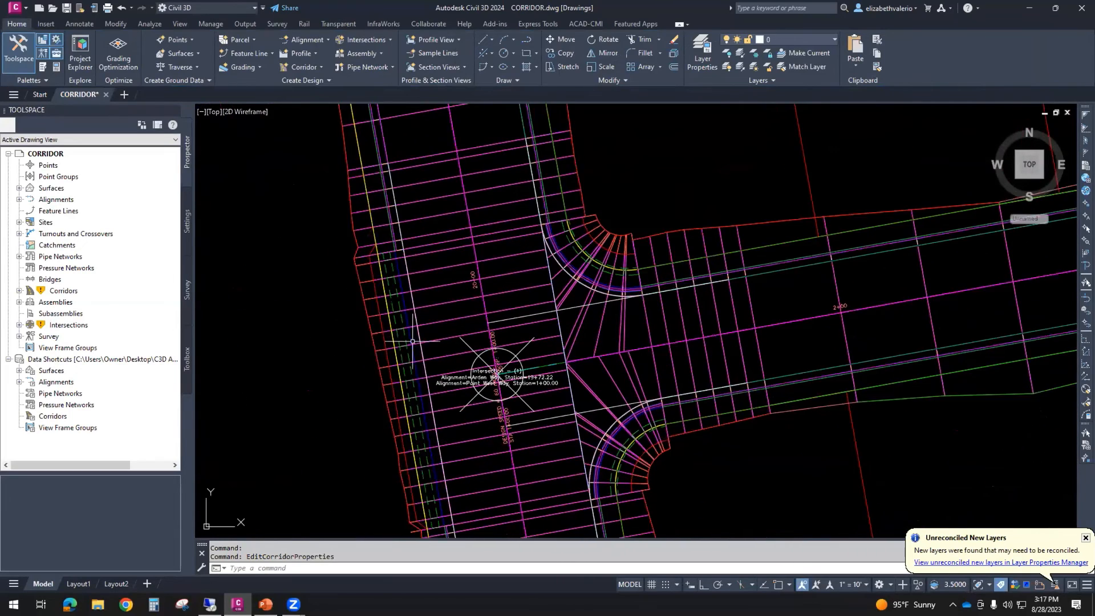
{"action": "scroll", "coordinate": [387, 289], "scroll_direction": "up", "scroll_amount": 4}
{"action": "scroll", "coordinate": [418, 276], "scroll_direction": "up", "scroll_amount": 4}
{"action": "mouse_move", "coordinate": [388, 358]}
{"action": "middle_mouse_down"}
{"action": "mouse_move", "coordinate": [467, 462]}
{"action": "mouse_move", "coordinate": [494, 524]}
{"action": "middle_mouse_up"}
{"action": "middle_click_drag", "start_coordinate": [524, 400], "coordinate": [525, 512]}
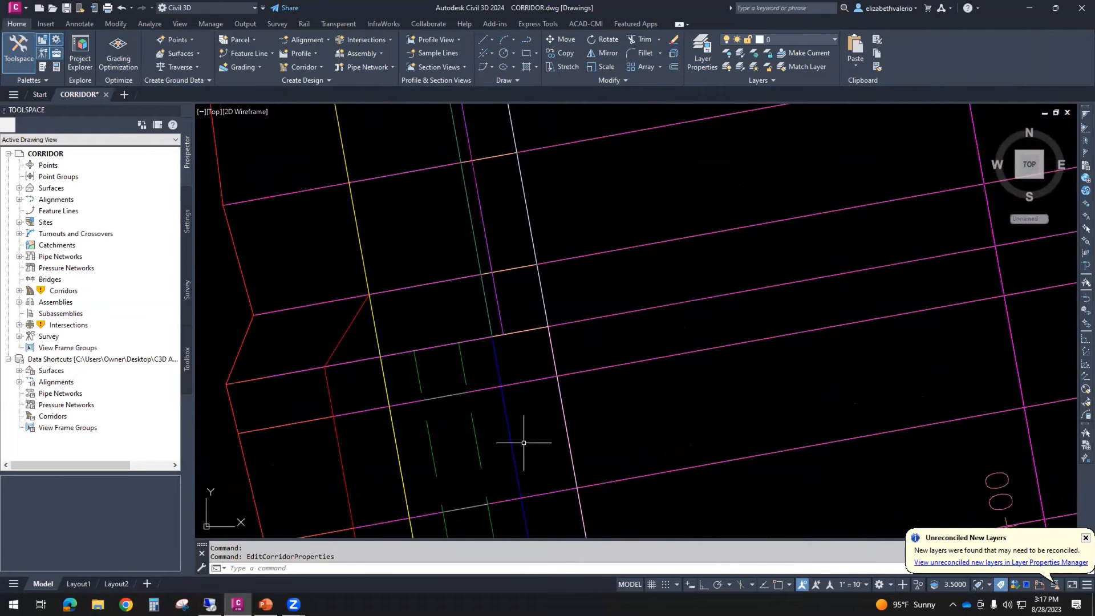
{"action": "scroll", "coordinate": [435, 430], "scroll_direction": "down", "scroll_amount": 4}
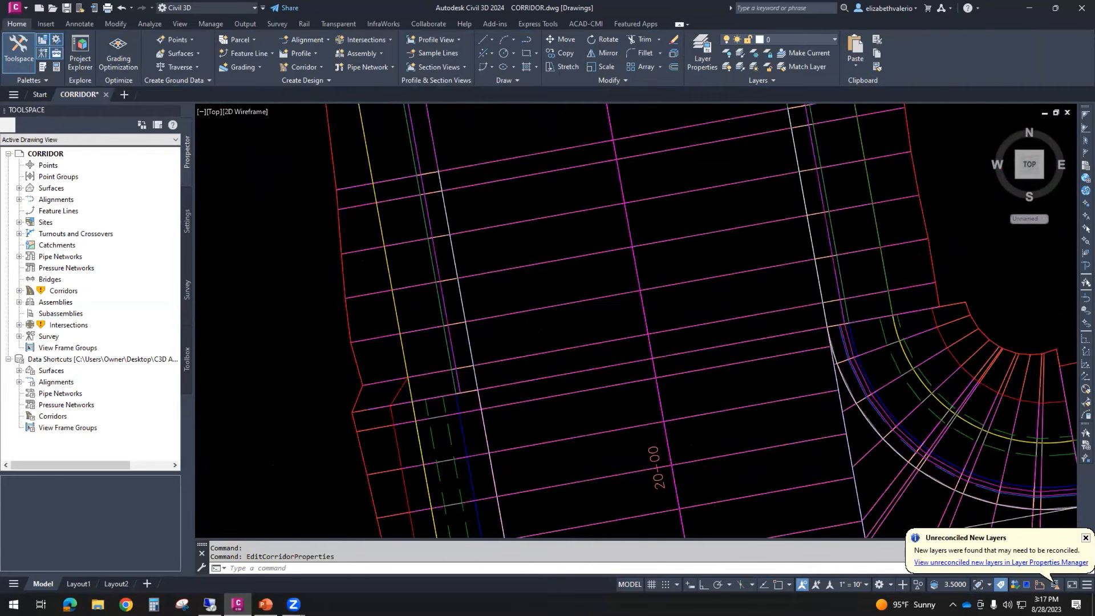
{"action": "scroll", "coordinate": [409, 252], "scroll_direction": "down", "scroll_amount": 5}
{"action": "mouse_move", "coordinate": [432, 456]}
{"action": "middle_mouse_down"}
{"action": "mouse_move", "coordinate": [433, 325]}
{"action": "mouse_move", "coordinate": [418, 318]}
{"action": "middle_mouse_up"}
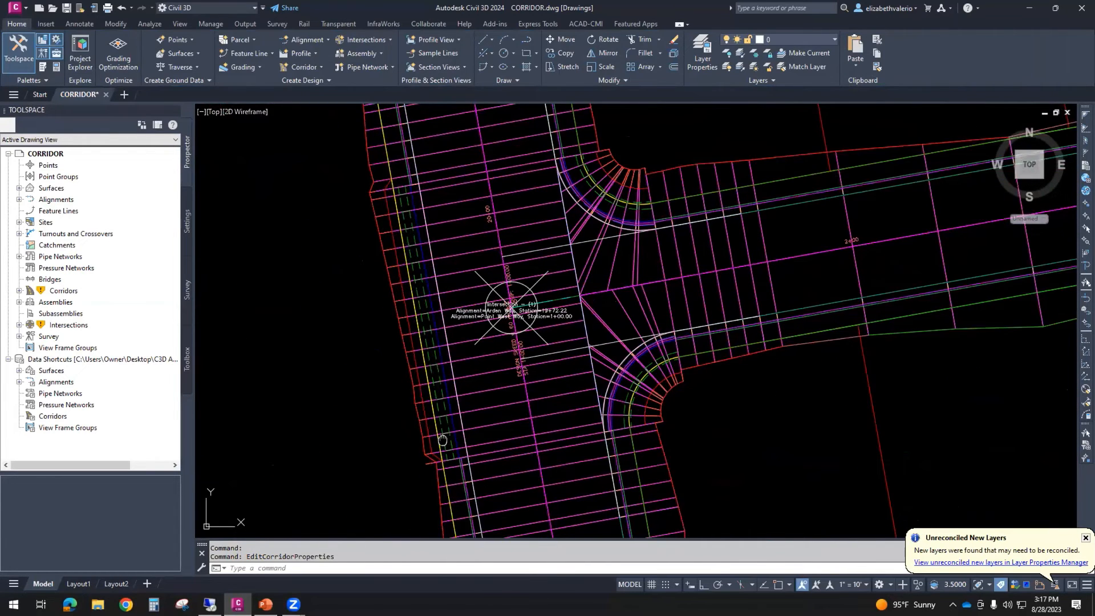
{"action": "middle_click_drag", "start_coordinate": [622, 140], "coordinate": [606, 151]}
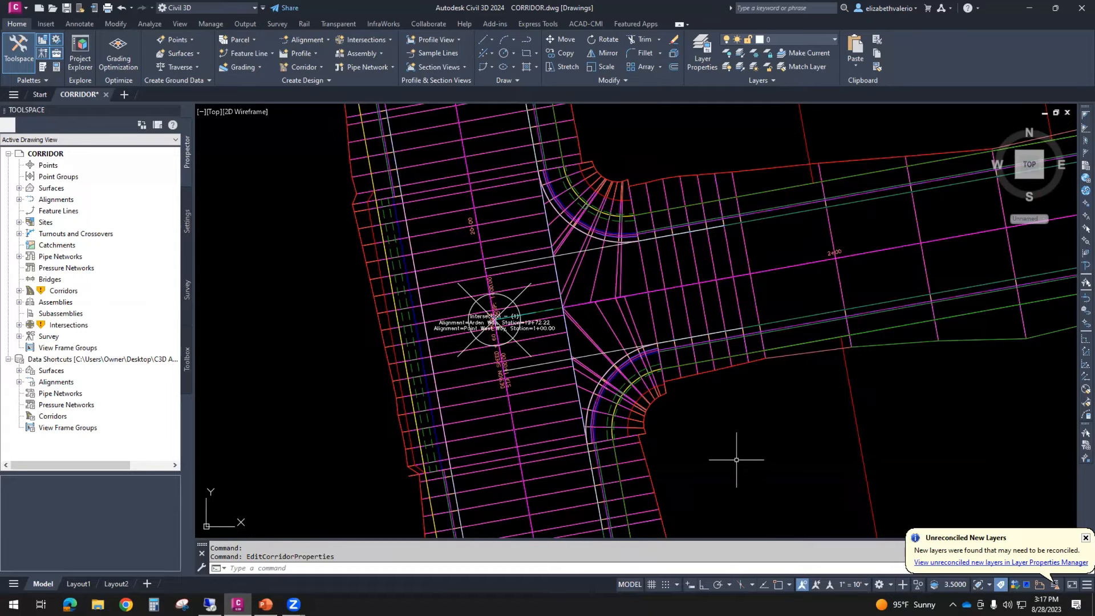
- Reopen the corridor properties, enlarge the list to read full assembly names, and inspect the assembly used by RG - Curb Return Fillets - (1)
{"action": "left_click", "coordinate": [441, 301]}
{"action": "right_click", "coordinate": [295, 347]}
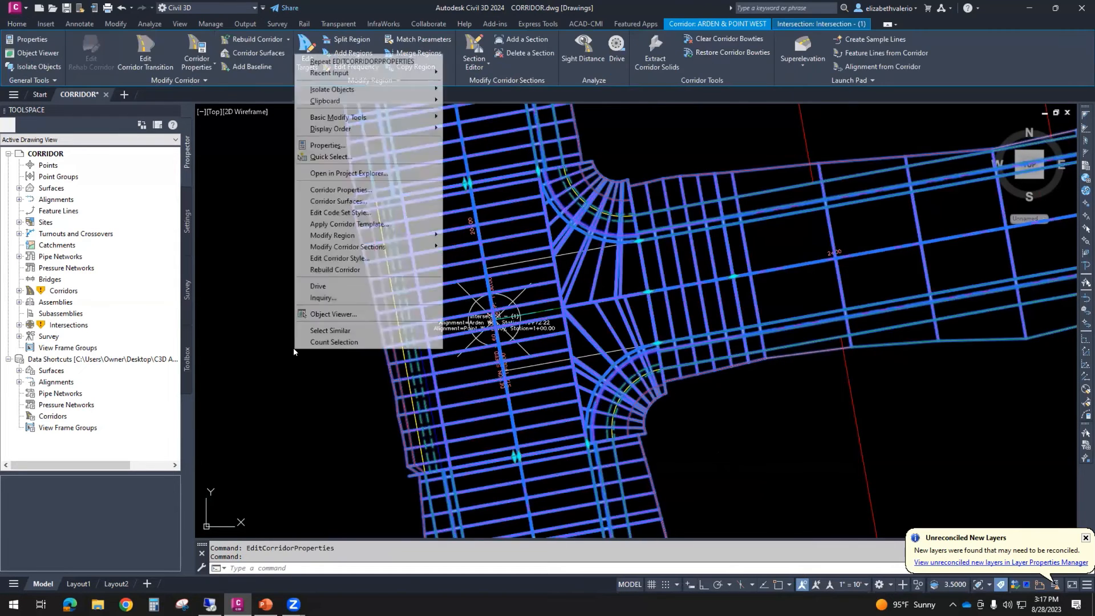
{"action": "left_click", "coordinate": [331, 190]}
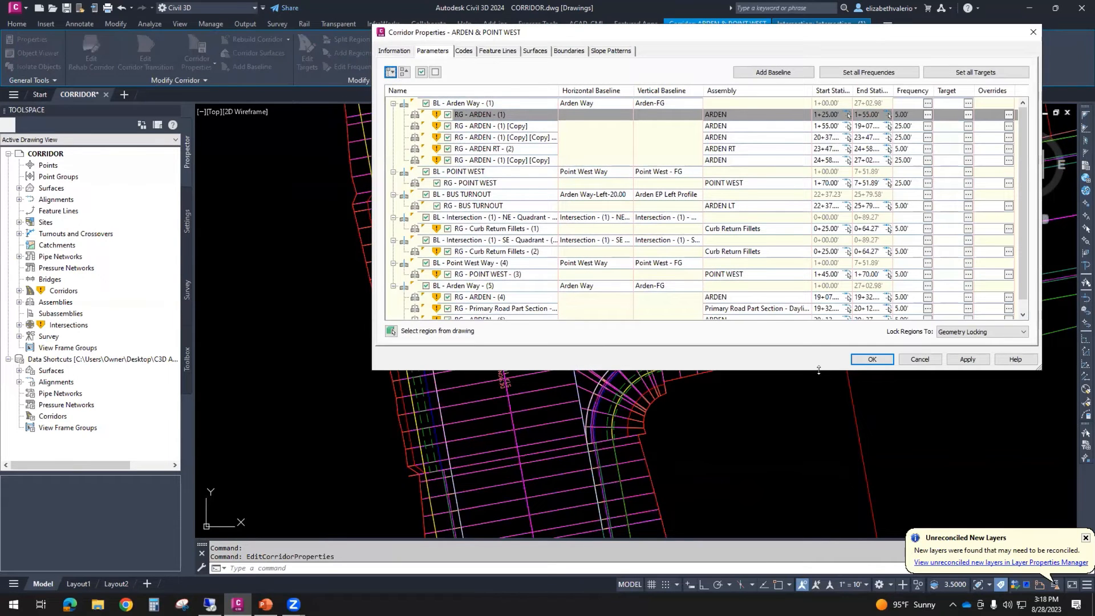
{"action": "left_click_drag", "start_coordinate": [818, 370], "coordinate": [818, 471]}
{"action": "left_click_drag", "start_coordinate": [813, 90], "coordinate": [870, 92]}
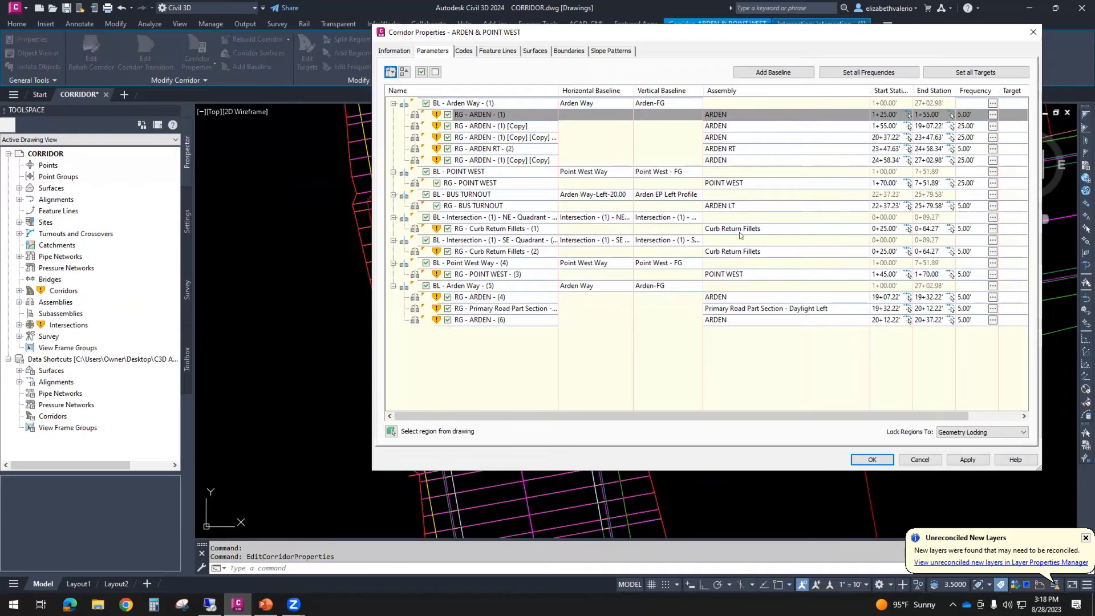
{"action": "double_click", "coordinate": [763, 227]}
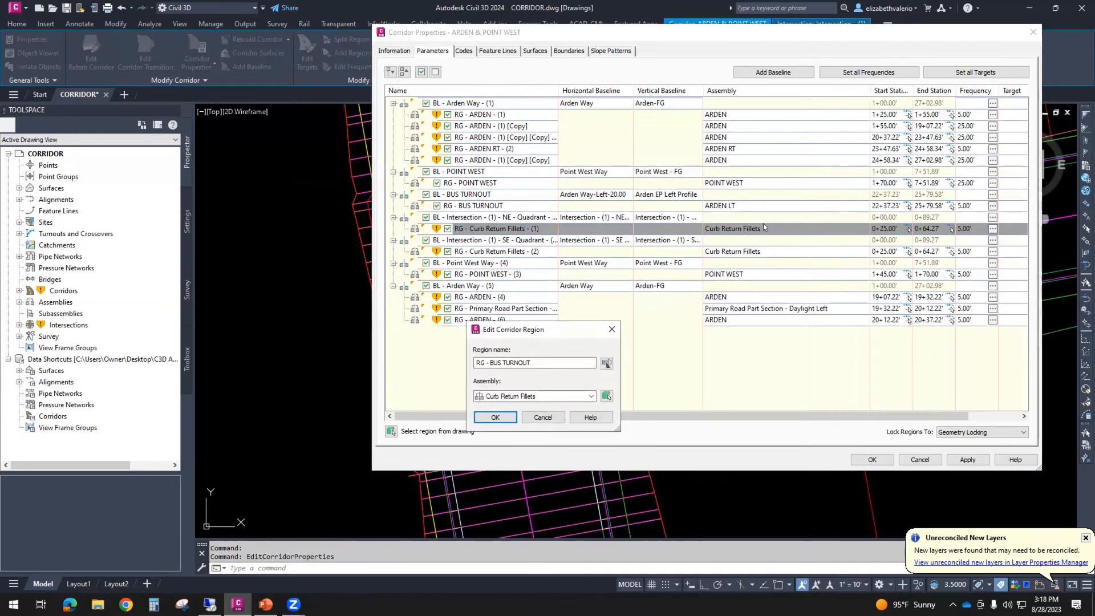
{"action": "left_click", "coordinate": [544, 417]}
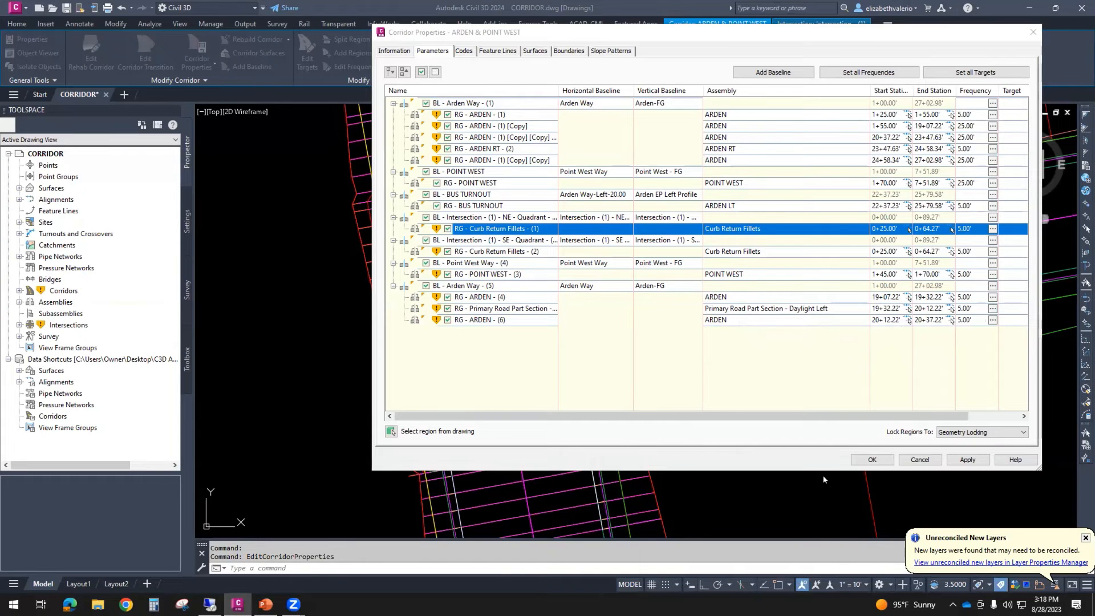
{"action": "left_click", "coordinate": [920, 460]}
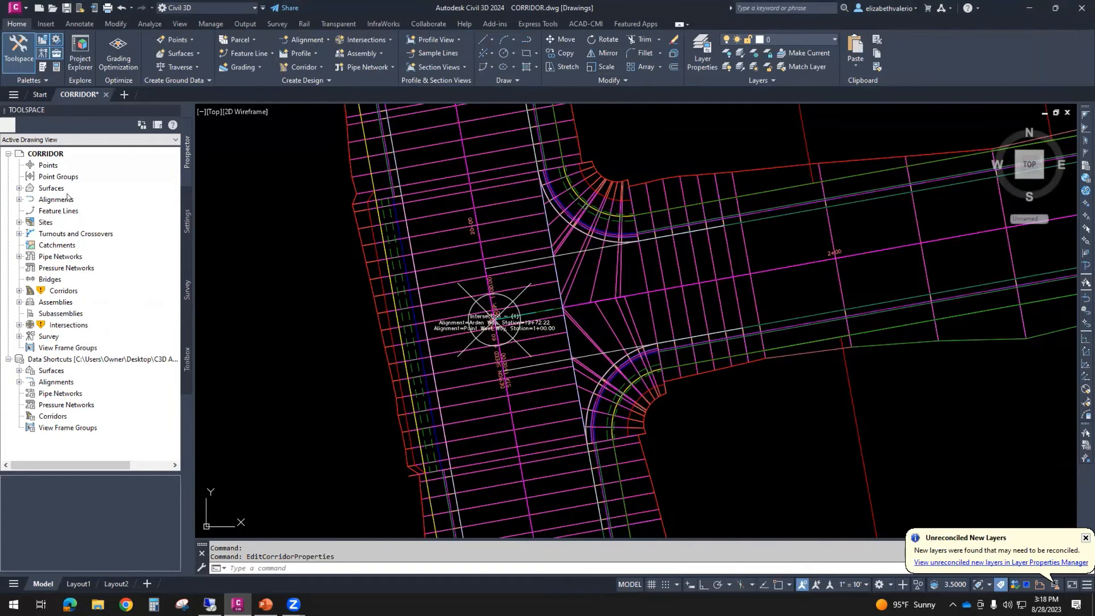
- List the drawing's assemblies in the project tree and show the full extents of the drawing
{"action": "left_click", "coordinate": [18, 302]}
{"action": "scroll", "coordinate": [83, 254], "scroll_direction": "down", "scroll_amount": 2}
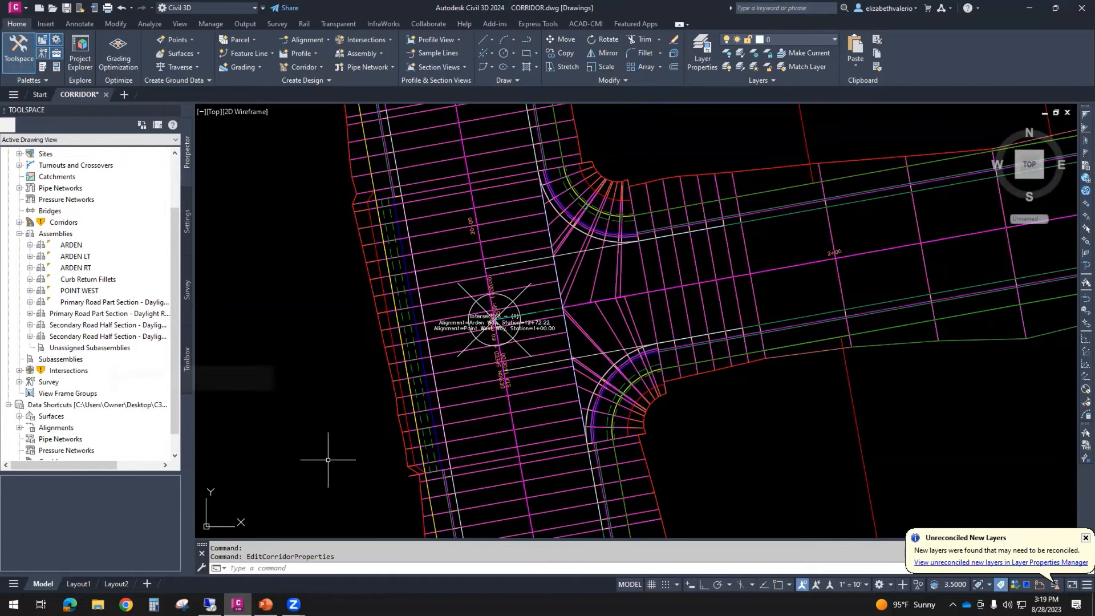
{"action": "scroll", "coordinate": [557, 395], "scroll_direction": "down", "scroll_amount": 5}
{"action": "scroll", "coordinate": [447, 361], "scroll_direction": "down", "scroll_amount": 3}
{"action": "scroll", "coordinate": [492, 336], "scroll_direction": "down", "scroll_amount": 3}
{"action": "key", "text": "Return"}
{"action": "type", "text": "e"}
{"action": "key", "text": "Return"}
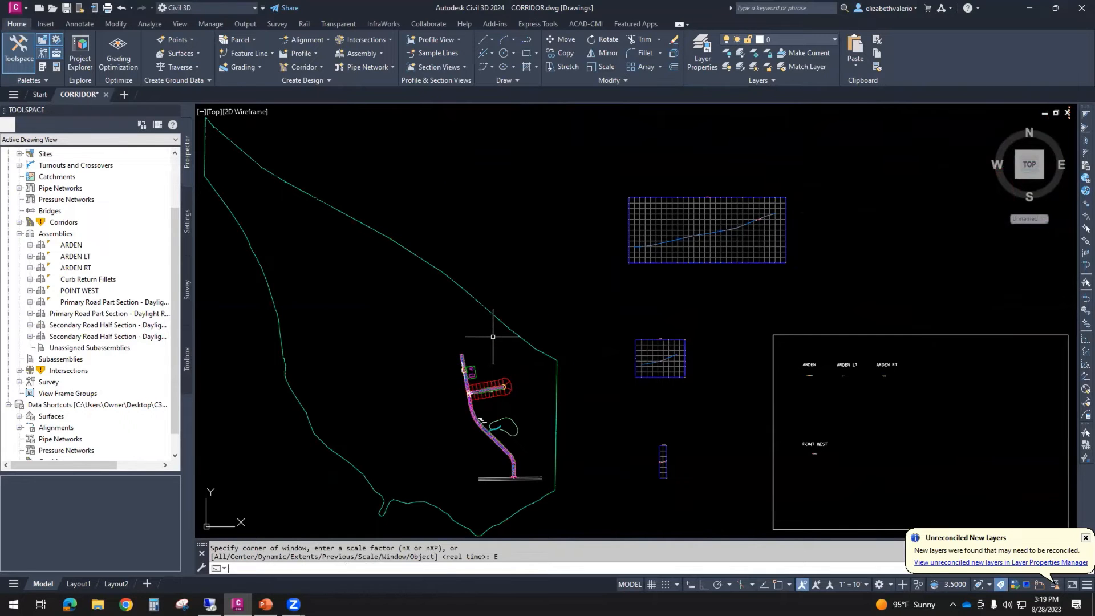
- Locate the column of intersection assemblies away from the corridor and read the label of the uppermost one
{"action": "middle_click_drag", "start_coordinate": [805, 256], "coordinate": [570, 314]}
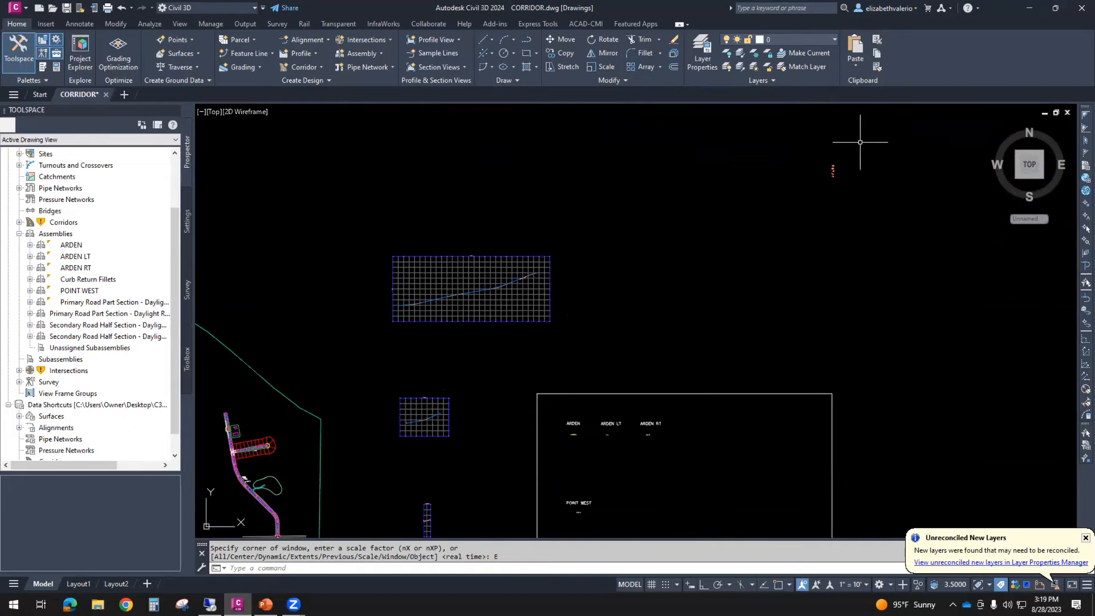
{"action": "scroll", "coordinate": [839, 168], "scroll_direction": "up", "scroll_amount": 10}
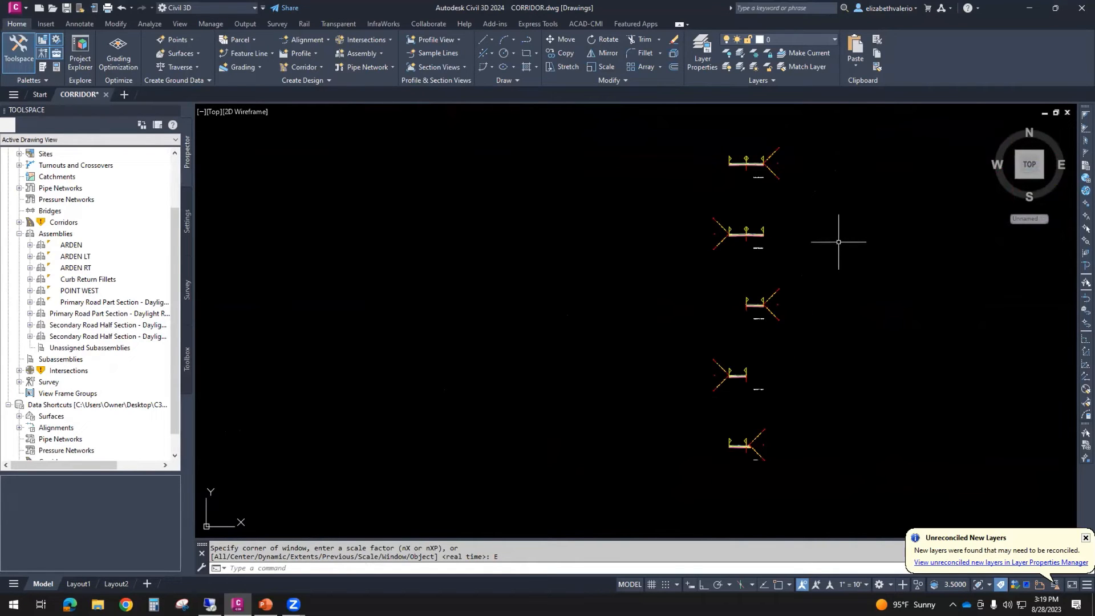
{"action": "middle_click_drag", "start_coordinate": [828, 290], "coordinate": [709, 298]}
{"action": "middle_click", "coordinate": [709, 298]}
{"action": "middle_click", "coordinate": [709, 298]}
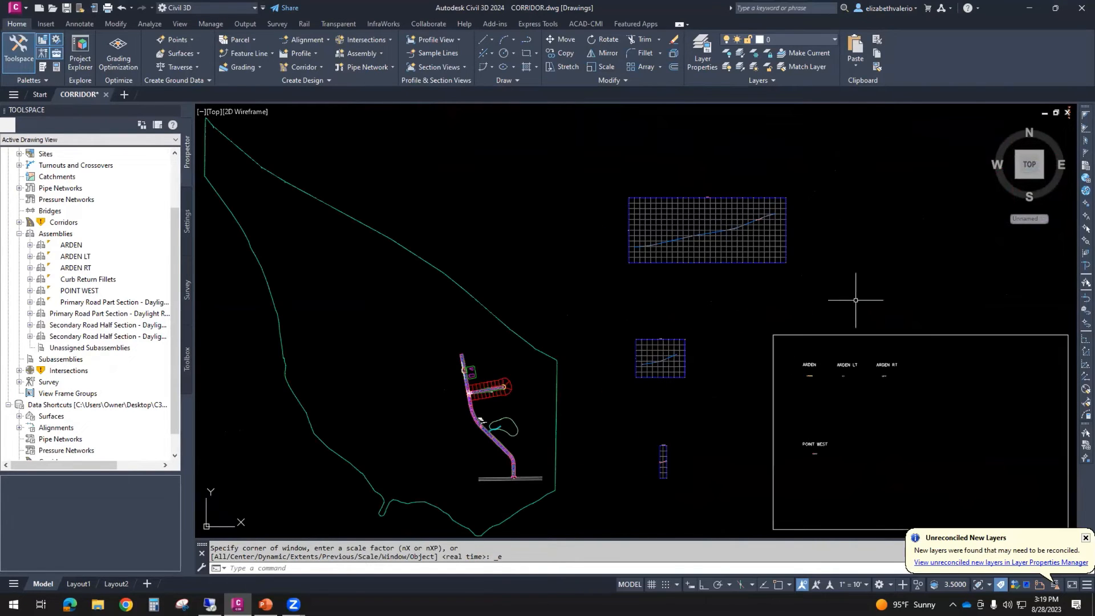
{"action": "middle_click_drag", "start_coordinate": [855, 300], "coordinate": [422, 377]}
{"action": "scroll", "coordinate": [654, 166], "scroll_direction": "up", "scroll_amount": 6}
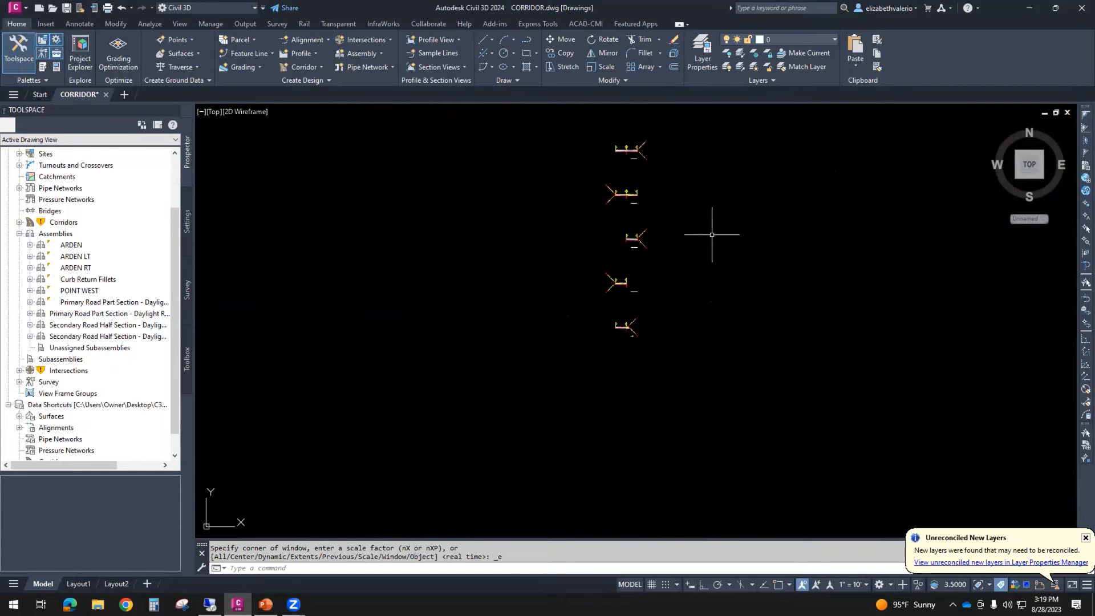
{"action": "scroll", "coordinate": [669, 181], "scroll_direction": "up", "scroll_amount": 5}
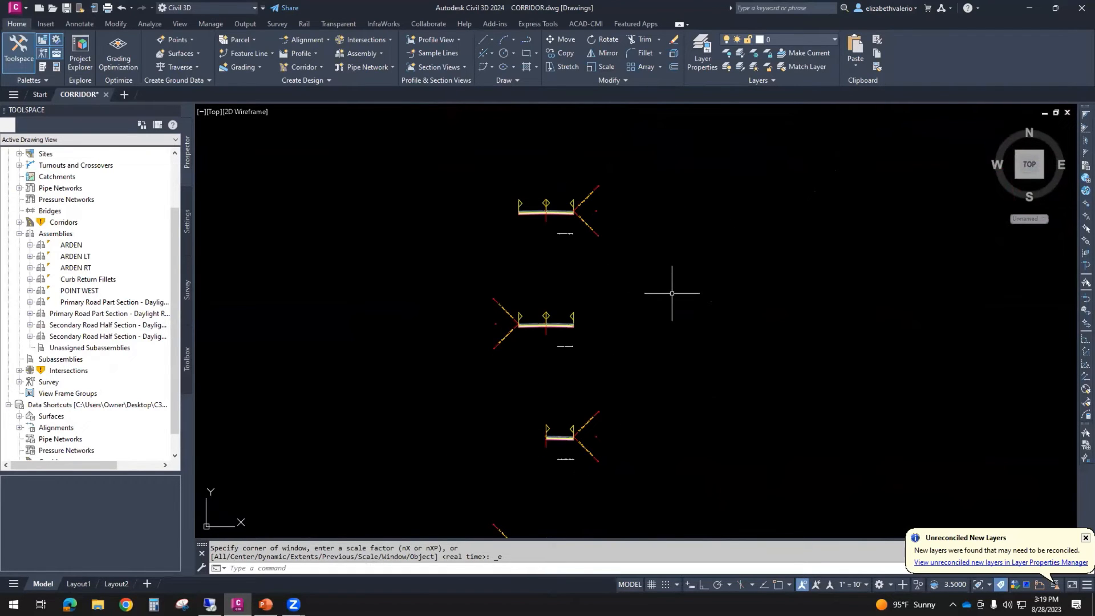
{"action": "scroll", "coordinate": [570, 228], "scroll_direction": "up", "scroll_amount": 7}
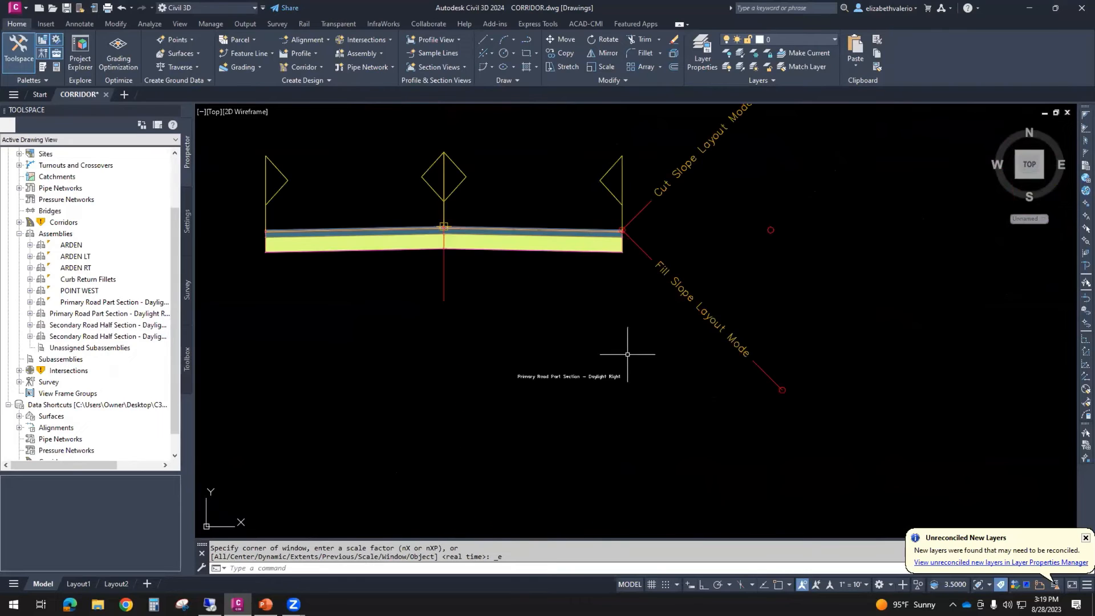
{"action": "scroll", "coordinate": [542, 397], "scroll_direction": "up", "scroll_amount": 2}
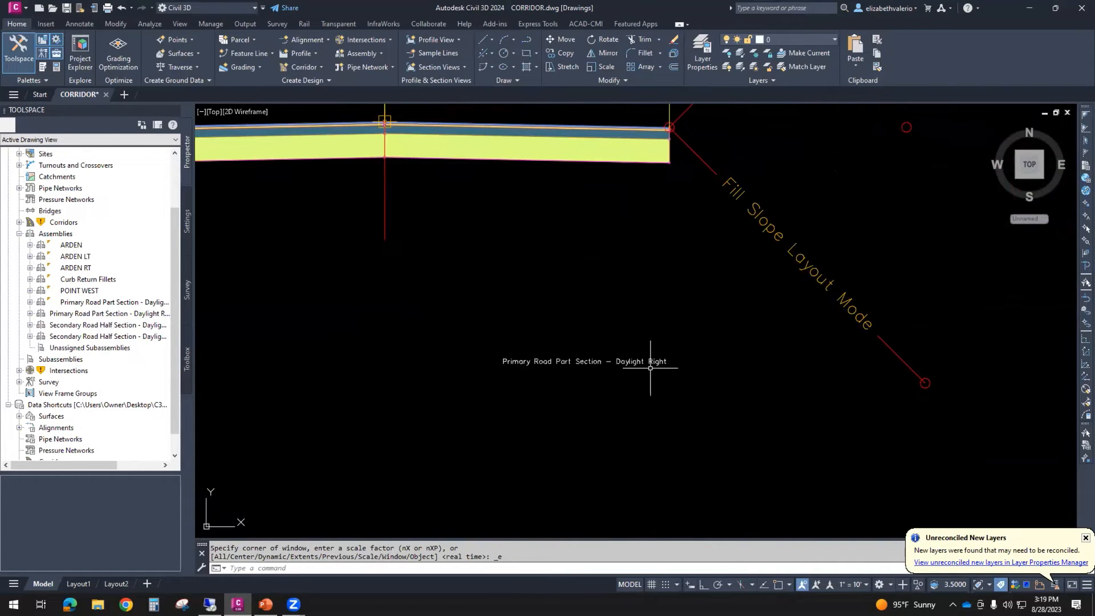
- Scale the label of the Primary Road Part Section - Daylight Left assembly by a factor of 10
{"action": "scroll", "coordinate": [647, 393], "scroll_direction": "down", "scroll_amount": 3}
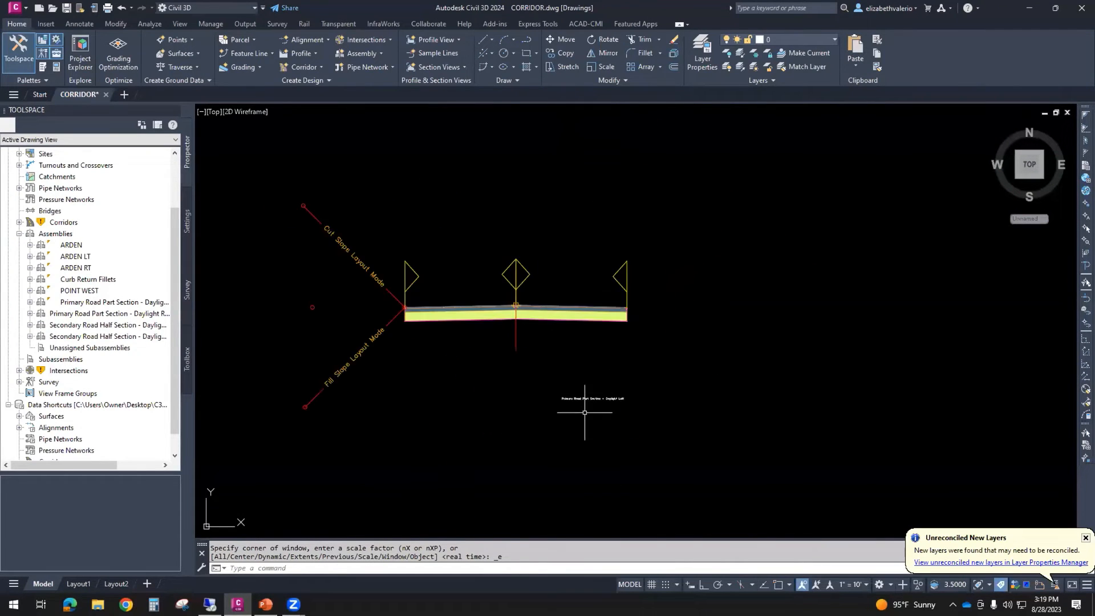
{"action": "scroll", "coordinate": [585, 412], "scroll_direction": "up", "scroll_amount": 4}
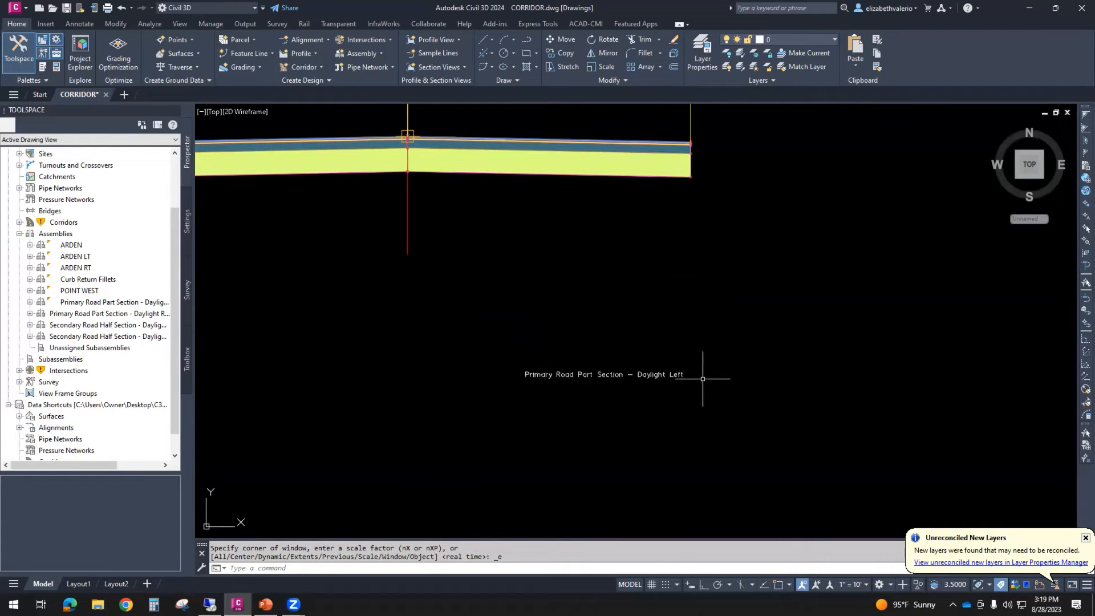
{"action": "left_click", "coordinate": [683, 404]}
{"action": "type", "text": "sc"}
{"action": "key", "text": "Return"}
{"action": "type", "text": "10"}
{"action": "key", "text": "Return"}
{"action": "scroll", "coordinate": [644, 396], "scroll_direction": "down", "scroll_amount": 4}
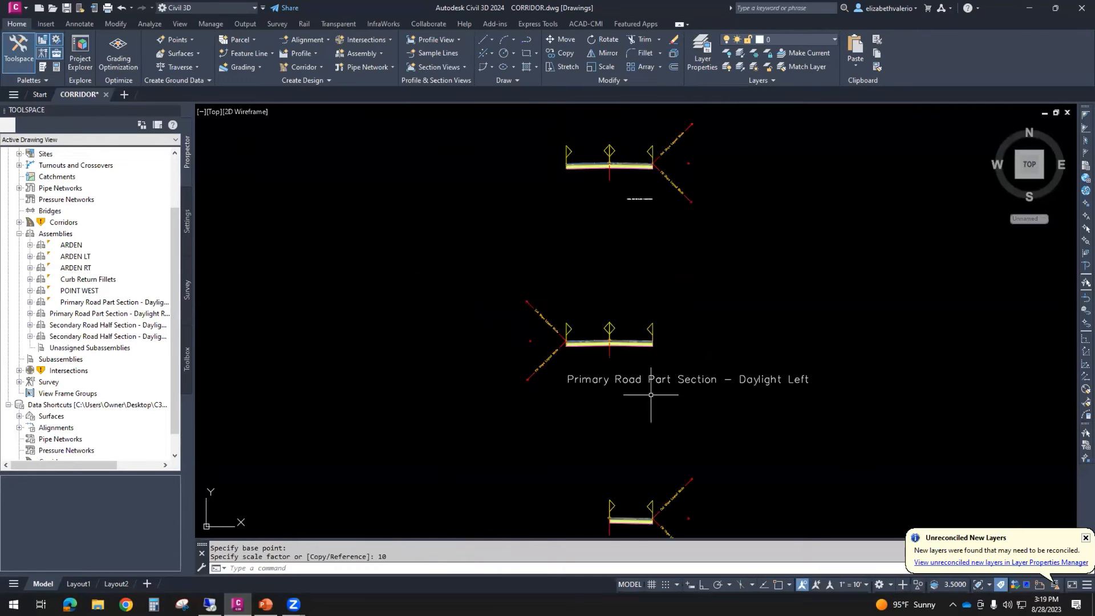
- Draw a rectangle around the Primary Road Part Section - Daylight Left assembly and its label
{"action": "type", "text": "rec"}
{"action": "key", "text": "Return"}
{"action": "left_click", "coordinate": [479, 261]}
{"action": "left_click", "coordinate": [836, 416]}
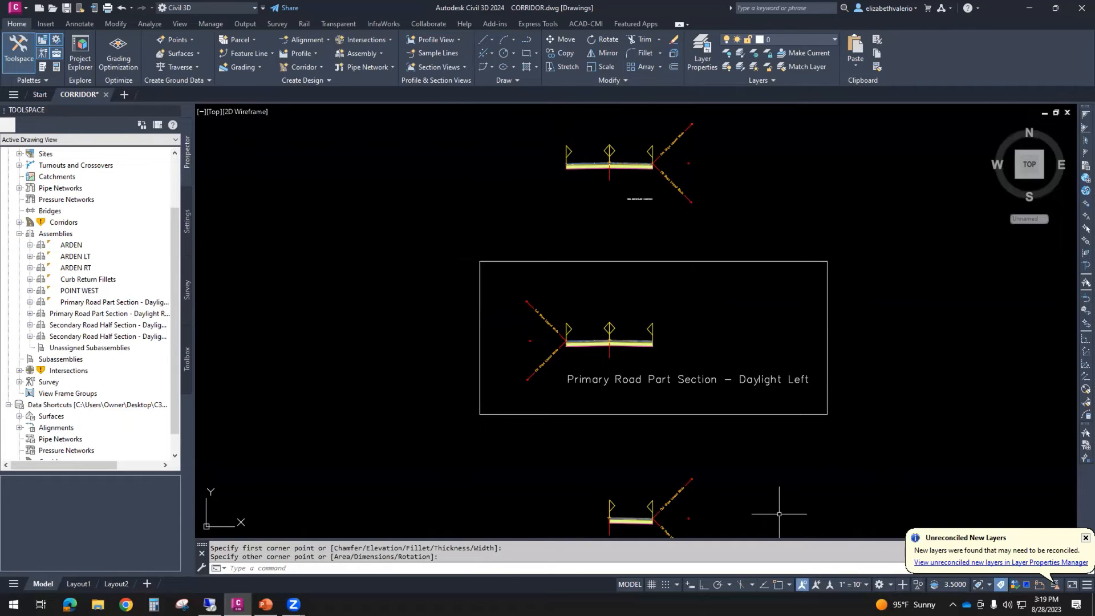
- Read the labels of the remaining intersection assemblies down the column, from below Primary Road Part Section - Daylight Left to Curb Return Fillets
{"action": "middle_click_drag", "start_coordinate": [779, 512], "coordinate": [730, 371]}
{"action": "scroll", "coordinate": [595, 412], "scroll_direction": "up", "scroll_amount": 8}
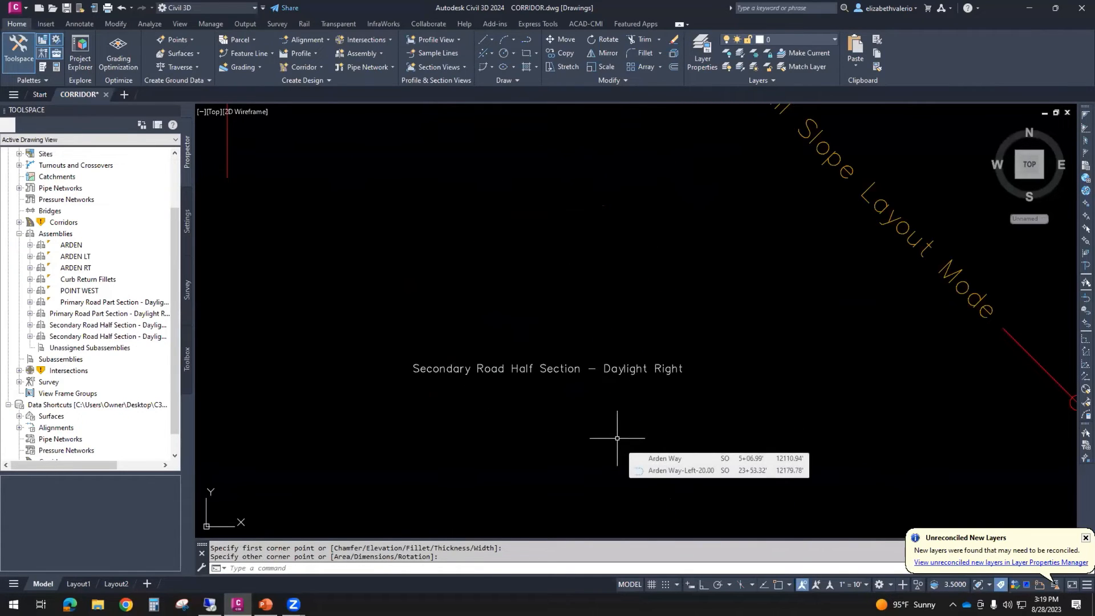
{"action": "scroll", "coordinate": [617, 438], "scroll_direction": "down", "scroll_amount": 8}
{"action": "middle_click_drag", "start_coordinate": [617, 438], "coordinate": [597, 194]}
{"action": "scroll", "coordinate": [572, 446], "scroll_direction": "up", "scroll_amount": 6}
{"action": "middle_click_drag", "start_coordinate": [610, 439], "coordinate": [603, 421]}
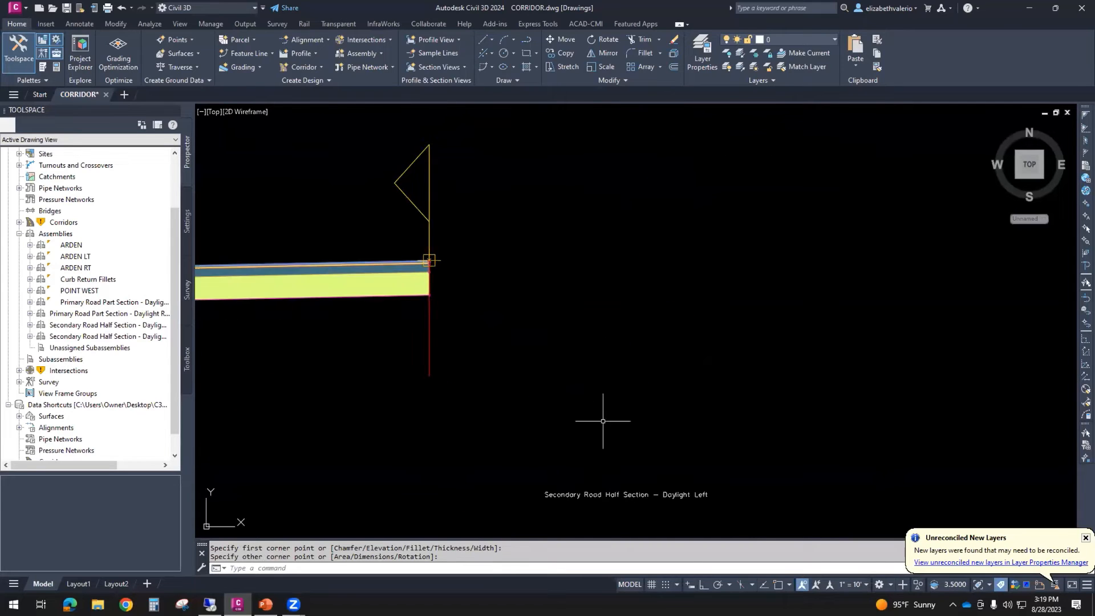
{"action": "scroll", "coordinate": [602, 421], "scroll_direction": "down", "scroll_amount": 6}
{"action": "scroll", "coordinate": [591, 452], "scroll_direction": "up", "scroll_amount": 8}
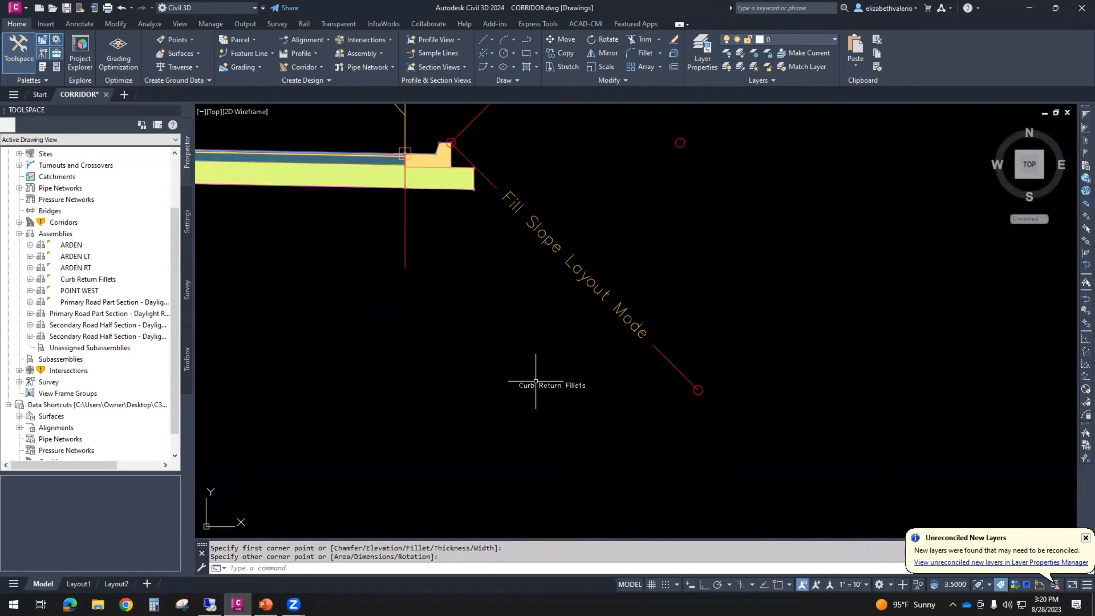
{"action": "scroll", "coordinate": [519, 431], "scroll_direction": "down", "scroll_amount": 5}
{"action": "scroll", "coordinate": [545, 425], "scroll_direction": "up", "scroll_amount": 5}
- Scale the Curb Return Fillets assembly's label by a factor of 10
{"action": "left_click", "coordinate": [518, 405]}
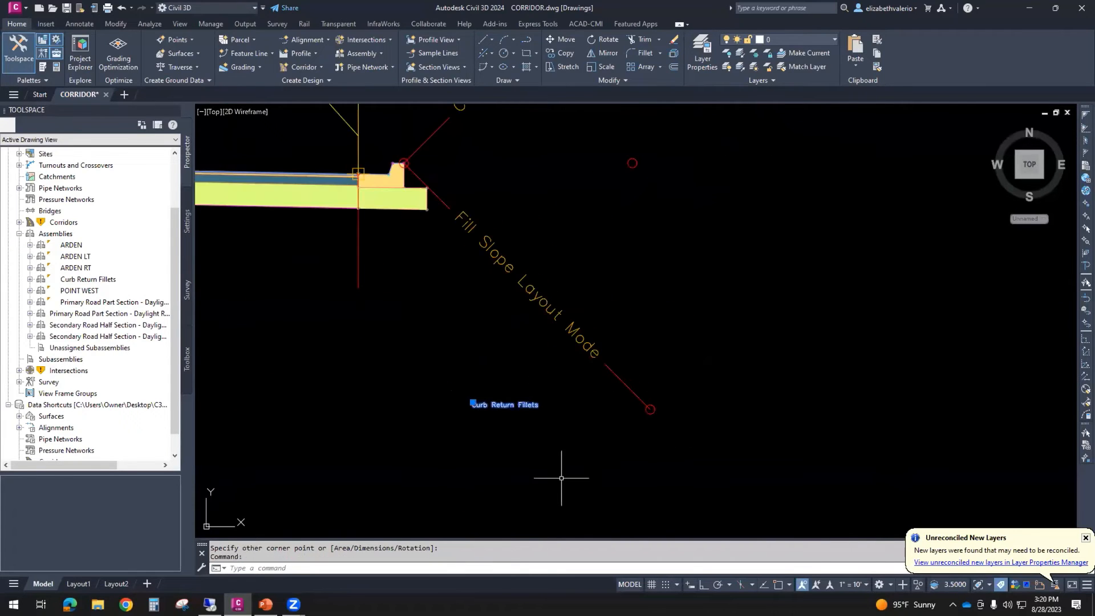
{"action": "type", "text": "sc"}
{"action": "key", "text": "Return"}
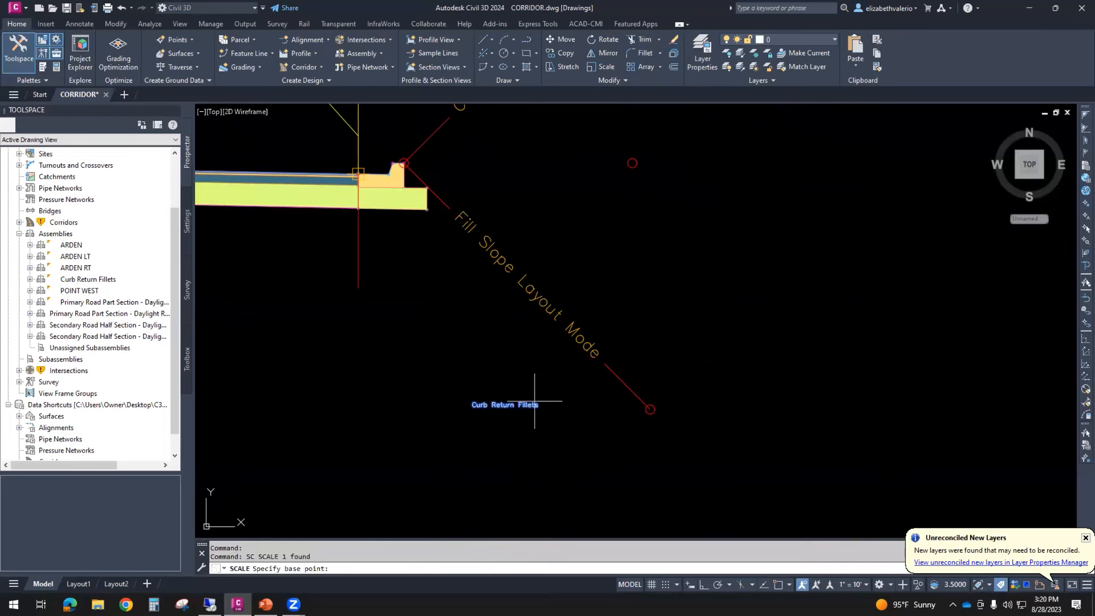
{"action": "left_click", "coordinate": [534, 401]}
{"action": "type", "text": "10"}
{"action": "key", "text": "Return"}
{"action": "scroll", "coordinate": [556, 400], "scroll_direction": "down", "scroll_amount": 5}
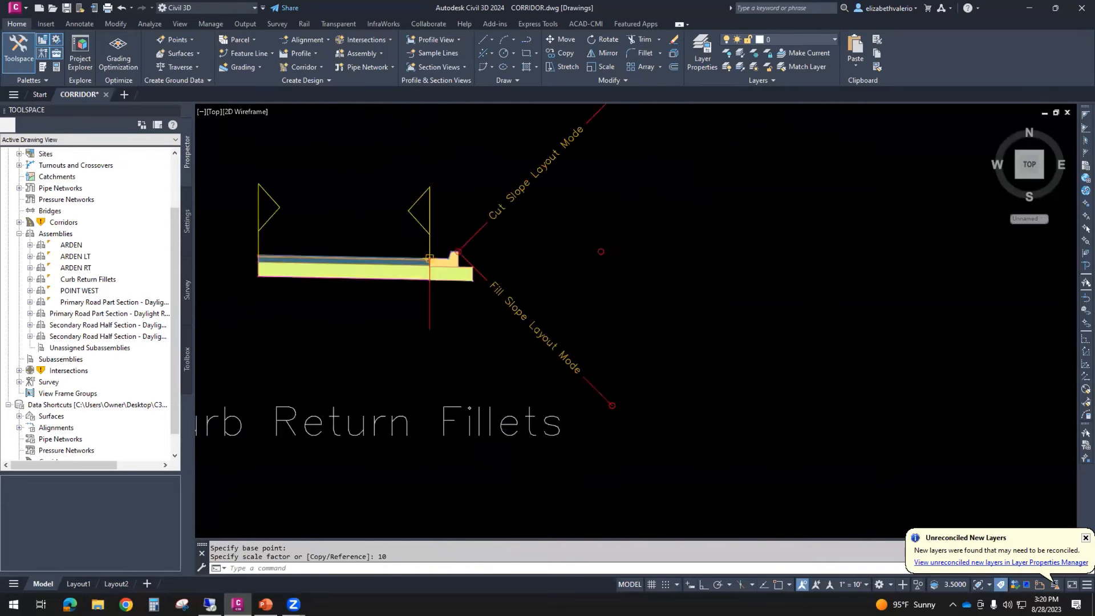
- Draw a rectangle around the Curb Return Fillets assembly and its enlarged label
{"action": "type", "text": "rec"}
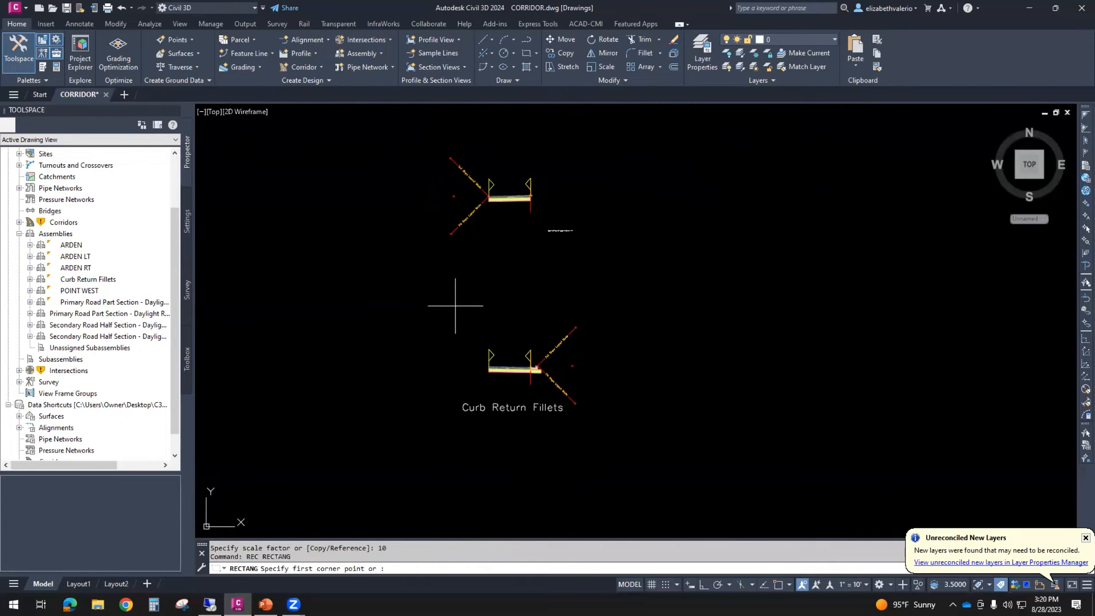
{"action": "key", "text": "Return"}
{"action": "left_click", "coordinate": [443, 308]}
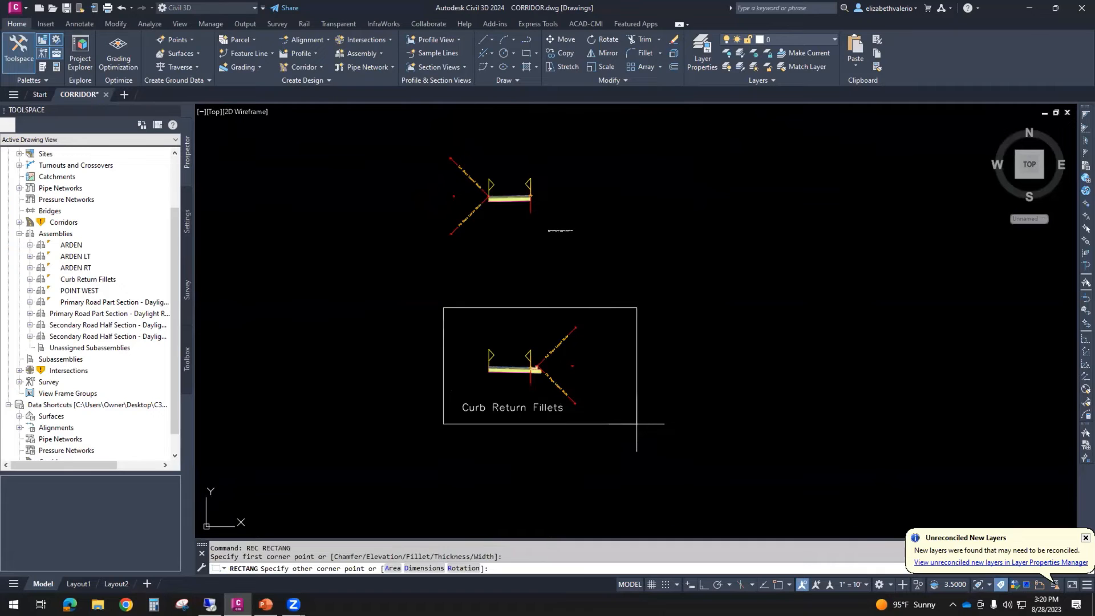
{"action": "left_click", "coordinate": [637, 424]}
{"action": "scroll", "coordinate": [689, 418], "scroll_direction": "down", "scroll_amount": 2}
{"action": "scroll", "coordinate": [690, 418], "scroll_direction": "down", "scroll_amount": 2}
{"action": "middle_click_drag", "start_coordinate": [738, 391], "coordinate": [631, 447]}
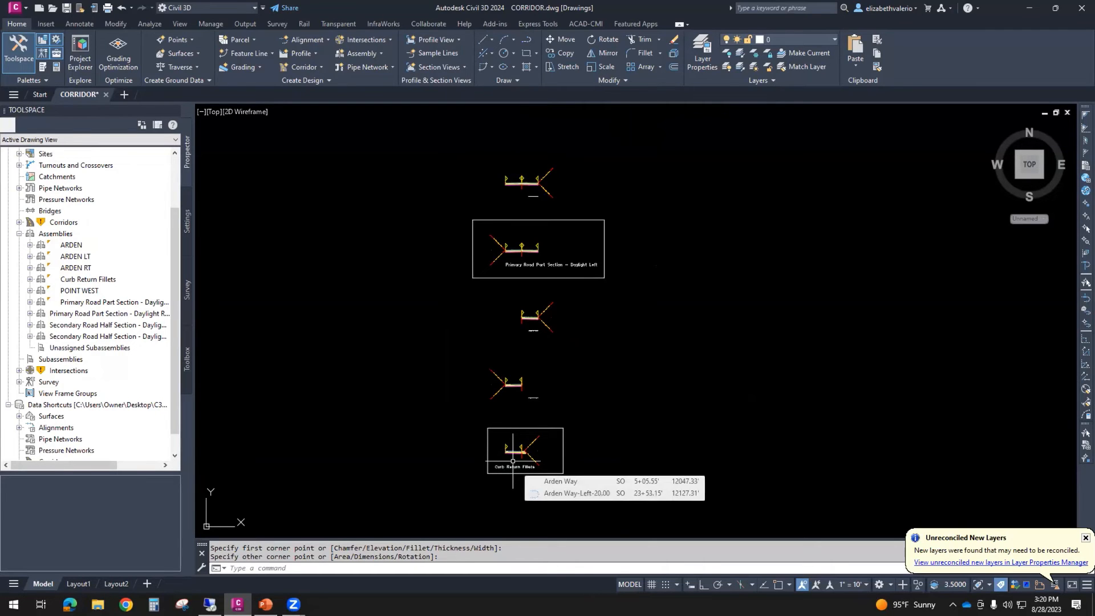
- Move the Curb Return Fillets assembly with its label and rectangle into the large assembly frame, beside the POINT WEST assembly
{"action": "scroll", "coordinate": [520, 471], "scroll_direction": "up", "scroll_amount": 5}
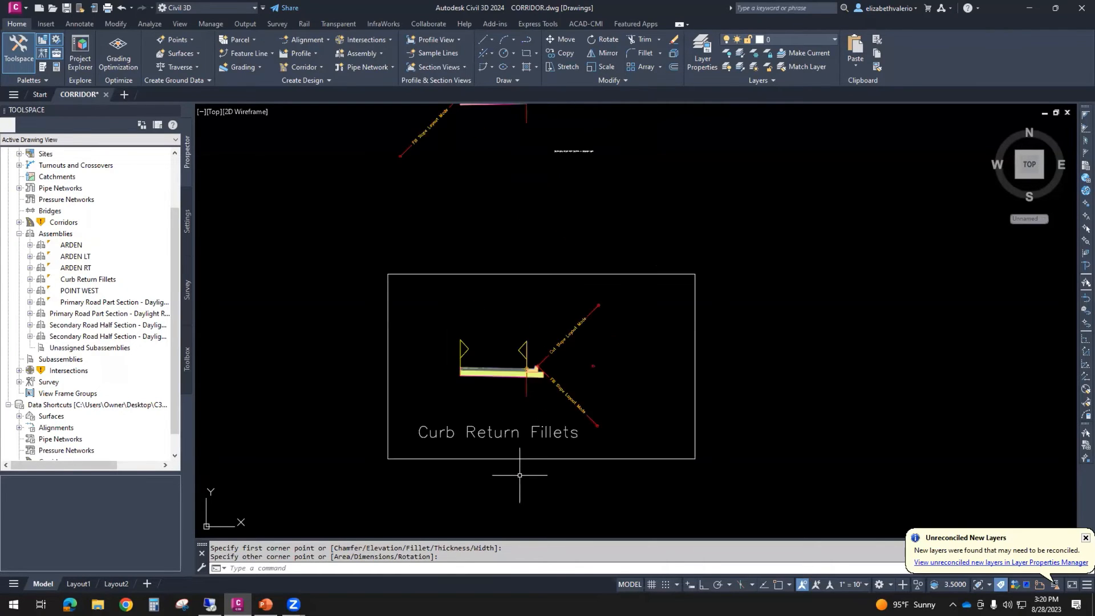
{"action": "scroll", "coordinate": [520, 475], "scroll_direction": "up", "scroll_amount": 2}
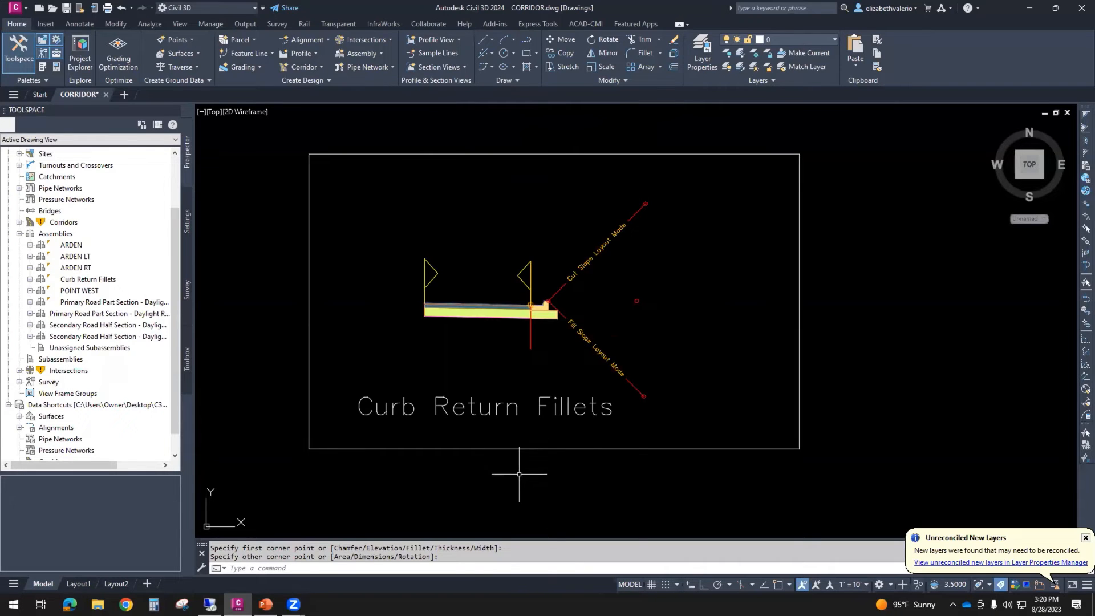
{"action": "scroll", "coordinate": [500, 410], "scroll_direction": "down", "scroll_amount": 5}
{"action": "left_click", "coordinate": [485, 365]}
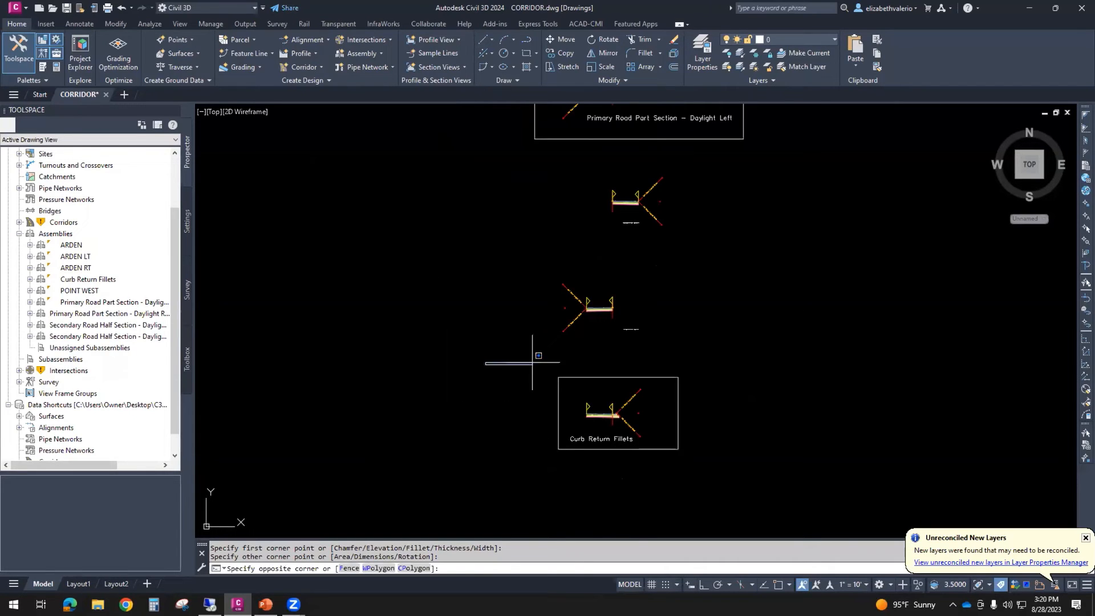
{"action": "left_click", "coordinate": [734, 479]}
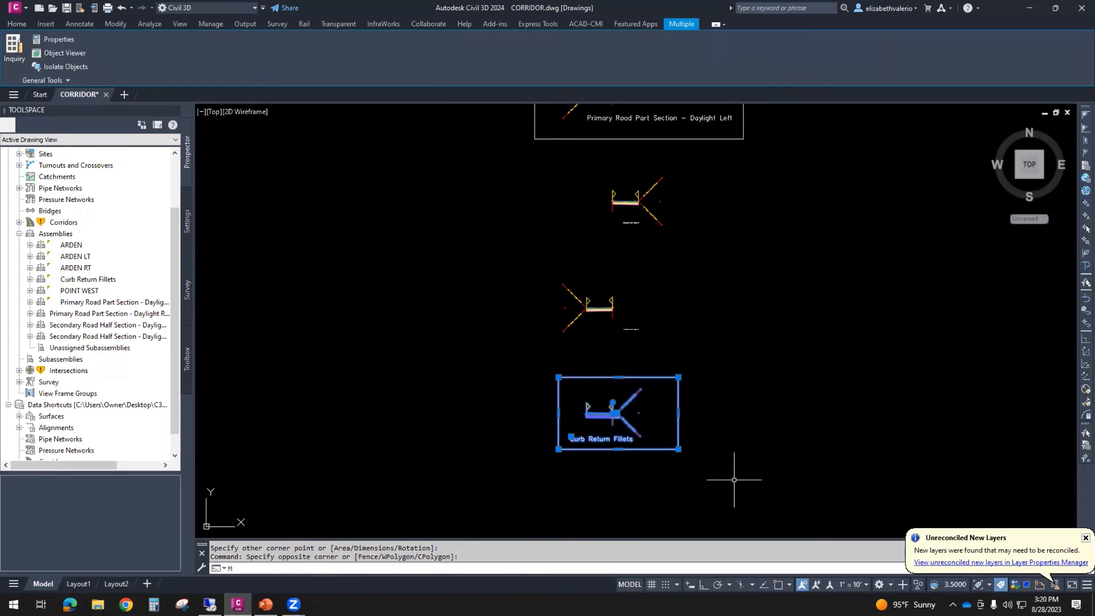
{"action": "key", "text": "Return"}
{"action": "left_click", "coordinate": [707, 400]}
{"action": "scroll", "coordinate": [734, 419], "scroll_direction": "down", "scroll_amount": 10}
{"action": "middle_click_drag", "start_coordinate": [756, 484], "coordinate": [671, 304]}
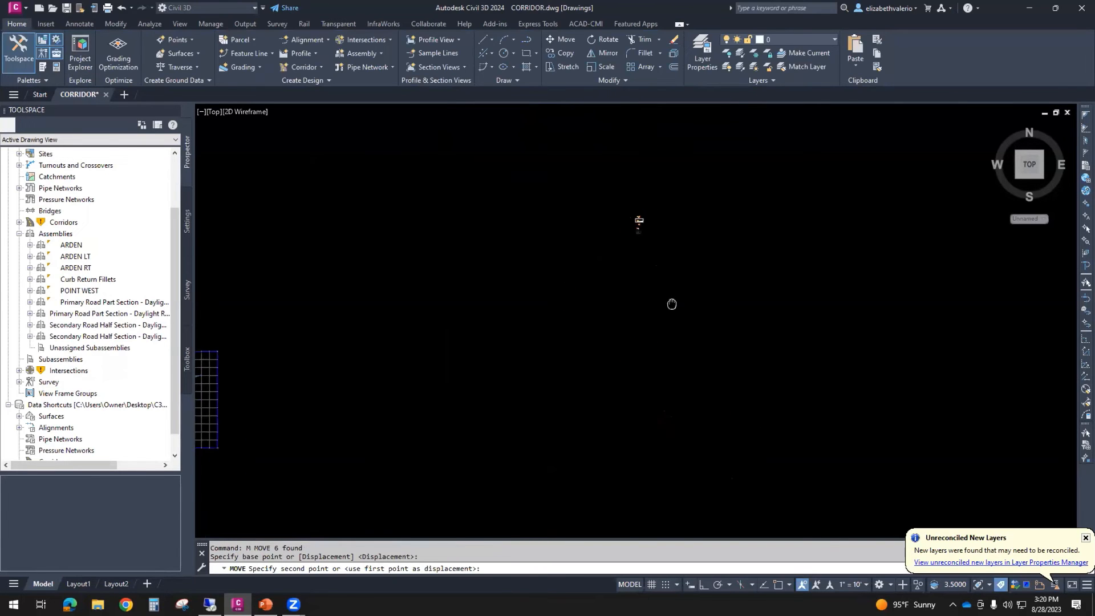
{"action": "scroll", "coordinate": [676, 330], "scroll_direction": "down", "scroll_amount": 8}
{"action": "scroll", "coordinate": [586, 435], "scroll_direction": "up", "scroll_amount": 6}
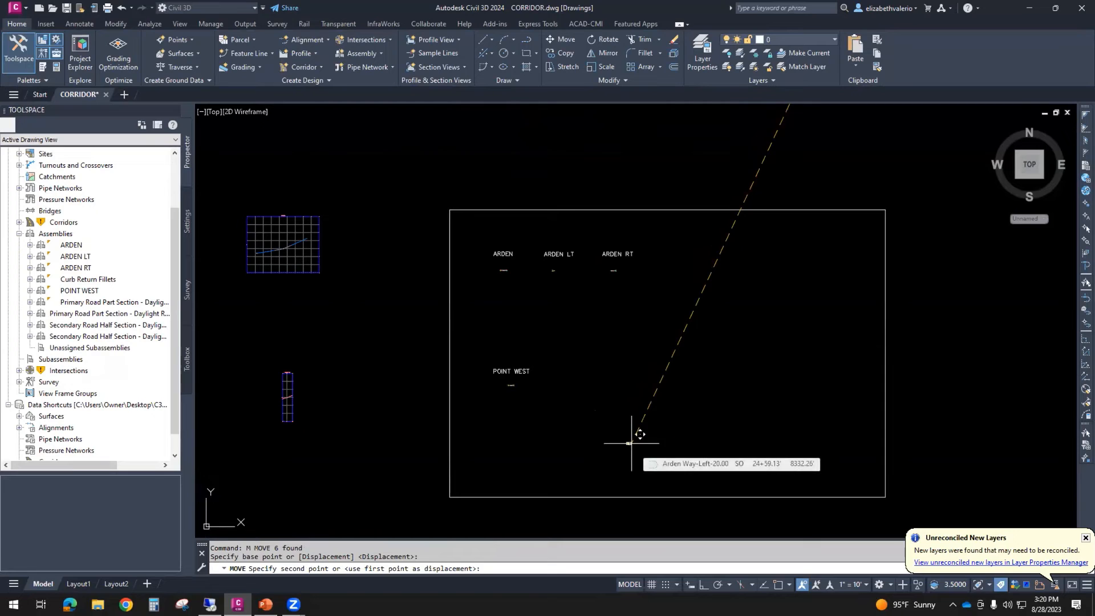
{"action": "left_click", "coordinate": [581, 387]}
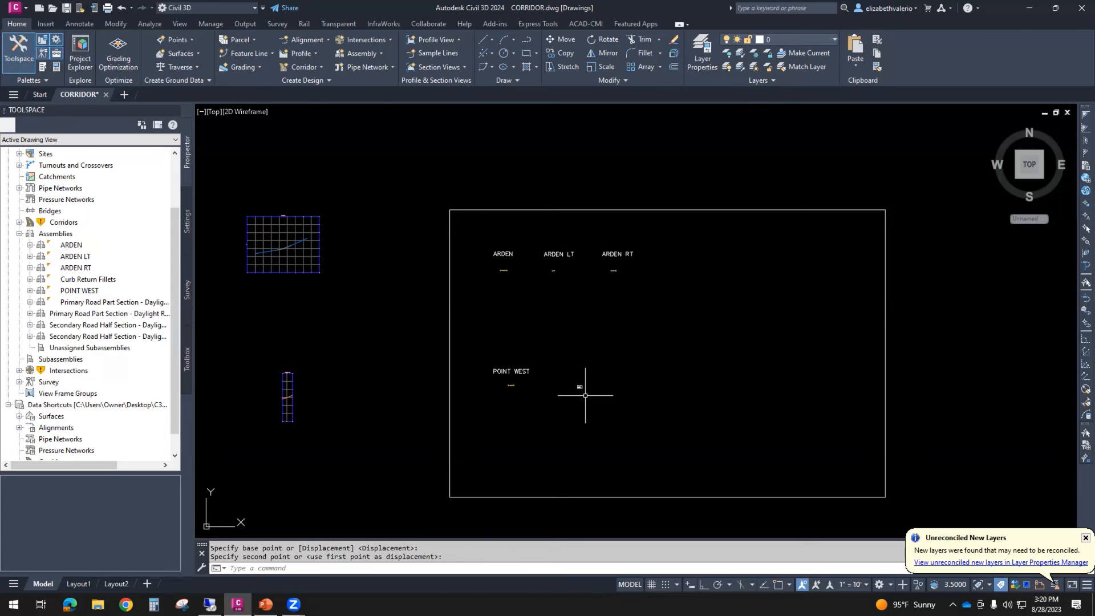
- Examine the relocated Curb Return Fillets assembly up close, selecting its baseline marker
{"action": "scroll", "coordinate": [585, 395], "scroll_direction": "up", "scroll_amount": 2}
{"action": "scroll", "coordinate": [576, 396], "scroll_direction": "up", "scroll_amount": 6}
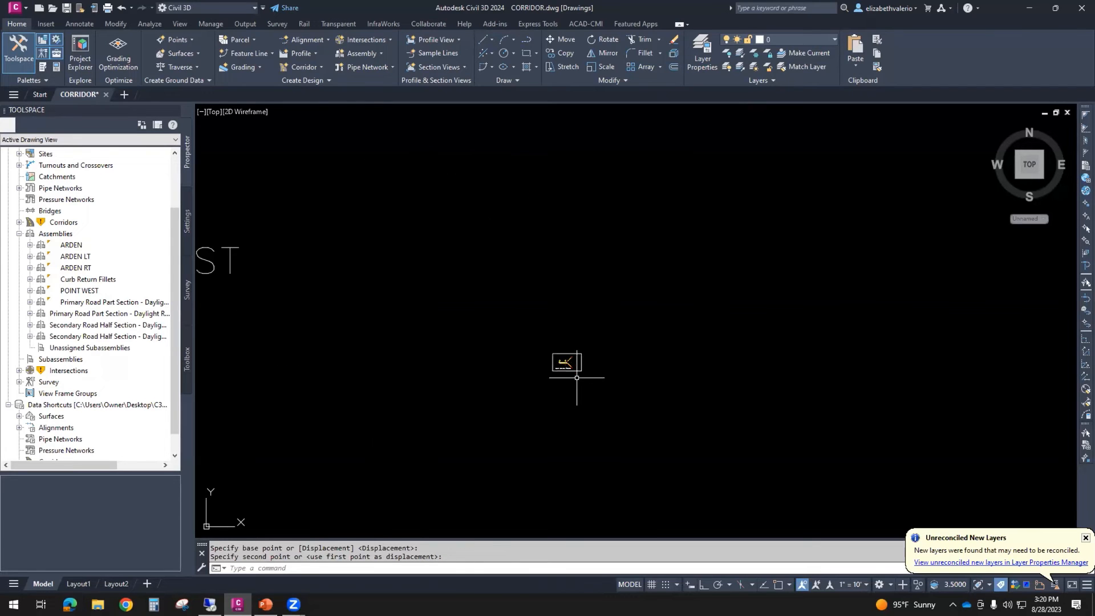
{"action": "scroll", "coordinate": [579, 382], "scroll_direction": "up", "scroll_amount": 4}
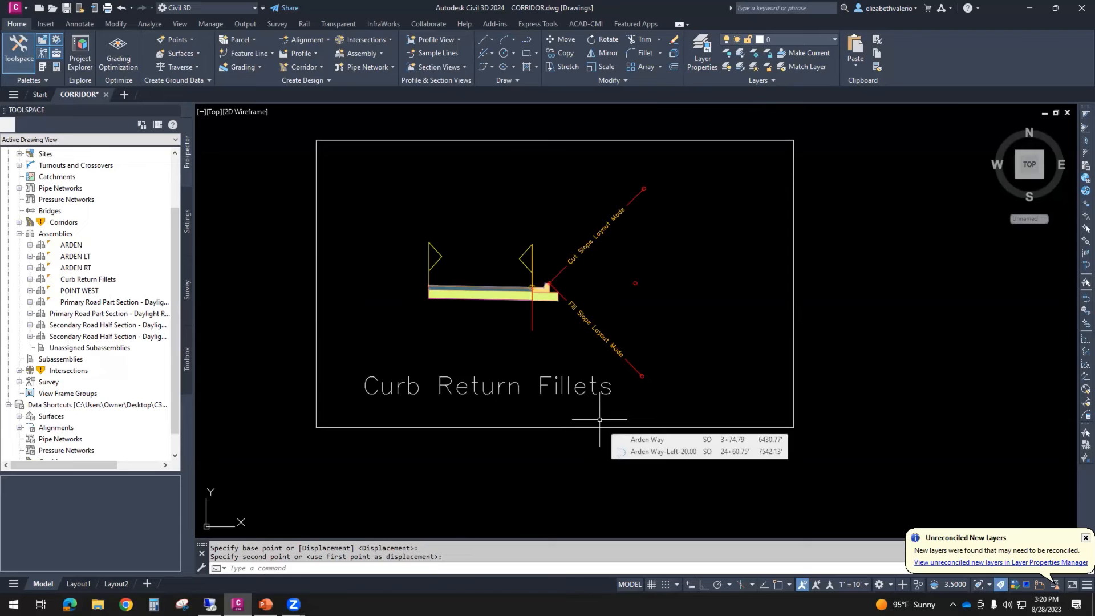
{"action": "scroll", "coordinate": [517, 294], "scroll_direction": "up", "scroll_amount": 4}
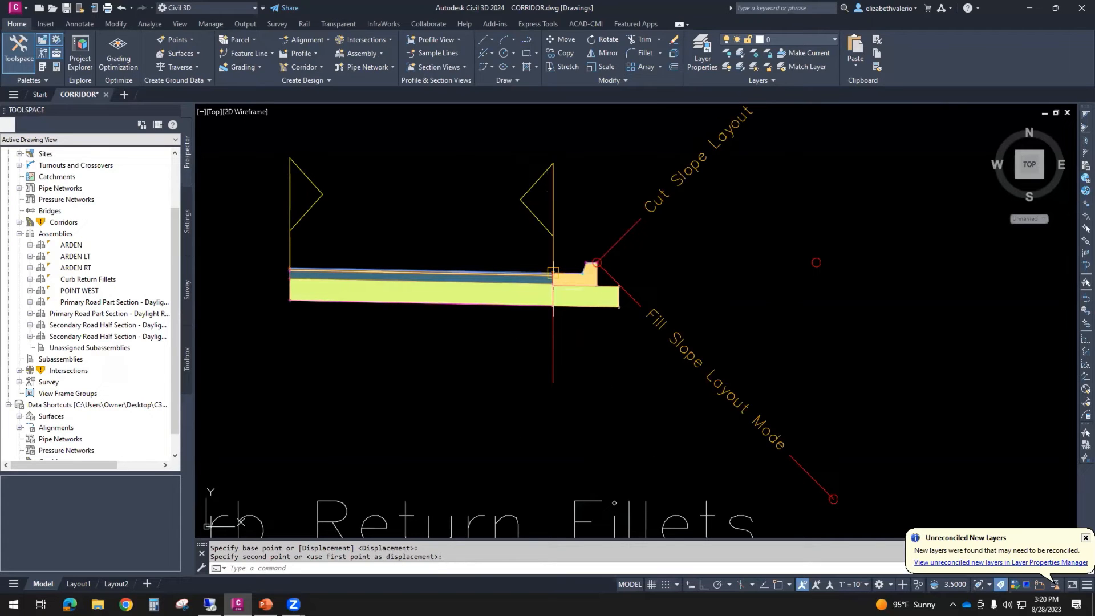
{"action": "left_click", "coordinate": [554, 372]}
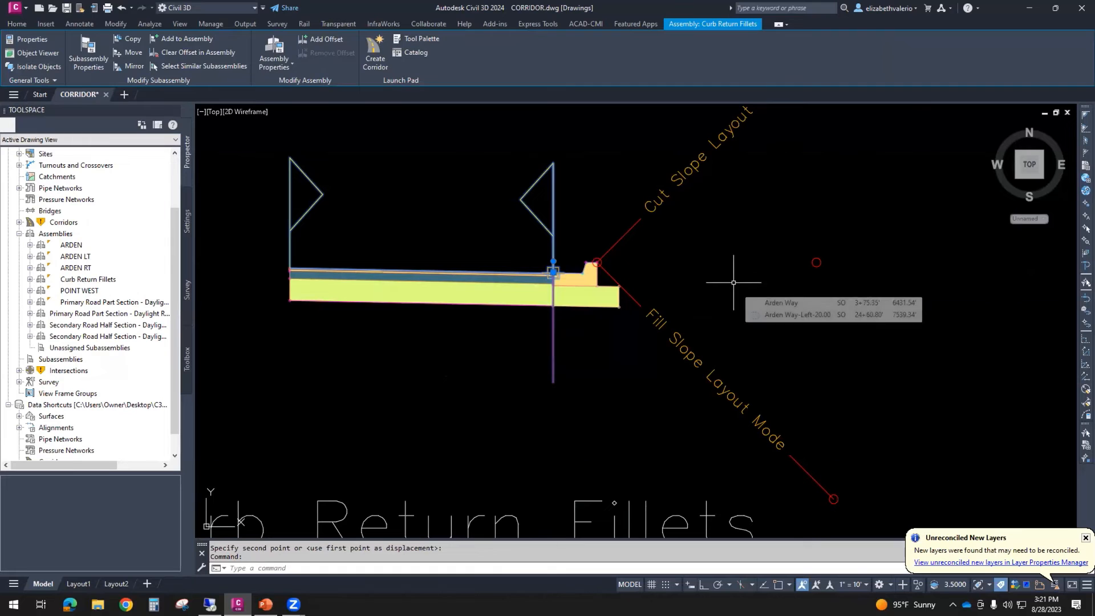
- Examine the curb and daylight sides of the ARDEN LT and ARDEN RT assemblies for comparison with Curb Return Fillets
{"action": "scroll", "coordinate": [733, 283], "scroll_direction": "down", "scroll_amount": 5}
{"action": "scroll", "coordinate": [733, 282], "scroll_direction": "down", "scroll_amount": 4}
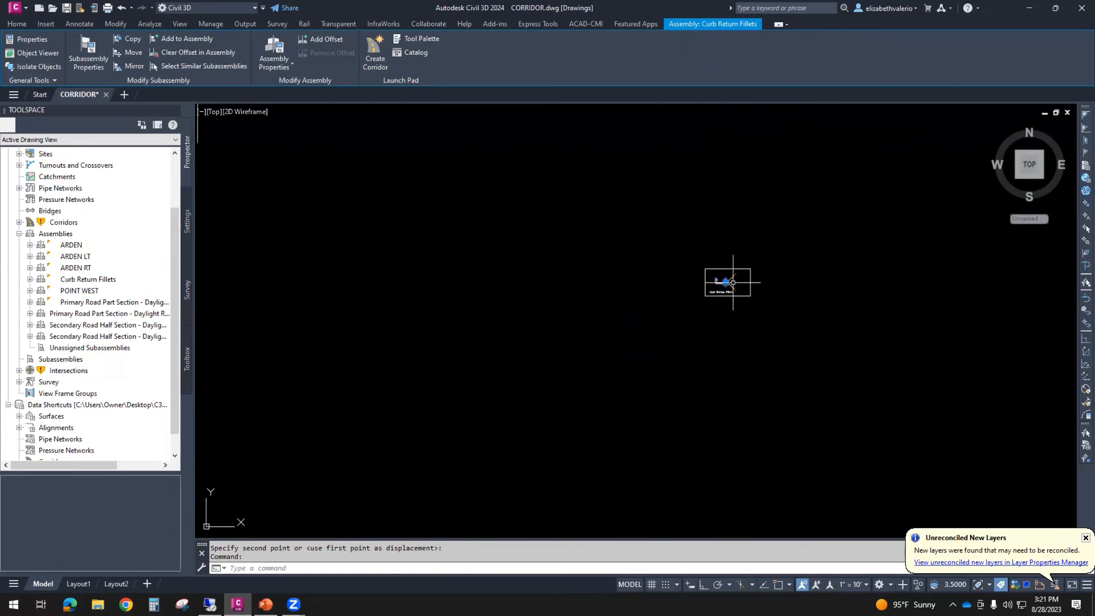
{"action": "scroll", "coordinate": [456, 280], "scroll_direction": "up", "scroll_amount": 5}
{"action": "scroll", "coordinate": [455, 282], "scroll_direction": "down", "scroll_amount": 5}
{"action": "middle_click_drag", "start_coordinate": [447, 222], "coordinate": [444, 450]}
{"action": "middle_click_drag", "start_coordinate": [438, 250], "coordinate": [443, 426]}
{"action": "scroll", "coordinate": [423, 232], "scroll_direction": "up", "scroll_amount": 5}
{"action": "middle_click_drag", "start_coordinate": [801, 291], "coordinate": [492, 384]}
{"action": "middle_click_drag", "start_coordinate": [1011, 341], "coordinate": [623, 374]}
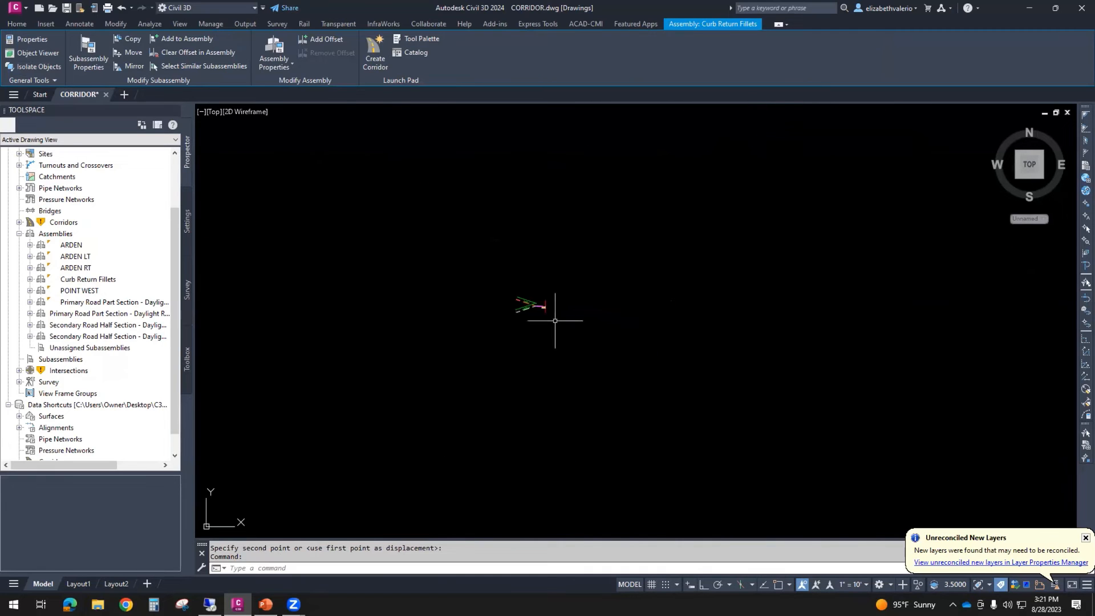
{"action": "scroll", "coordinate": [525, 286], "scroll_direction": "up", "scroll_amount": 6}
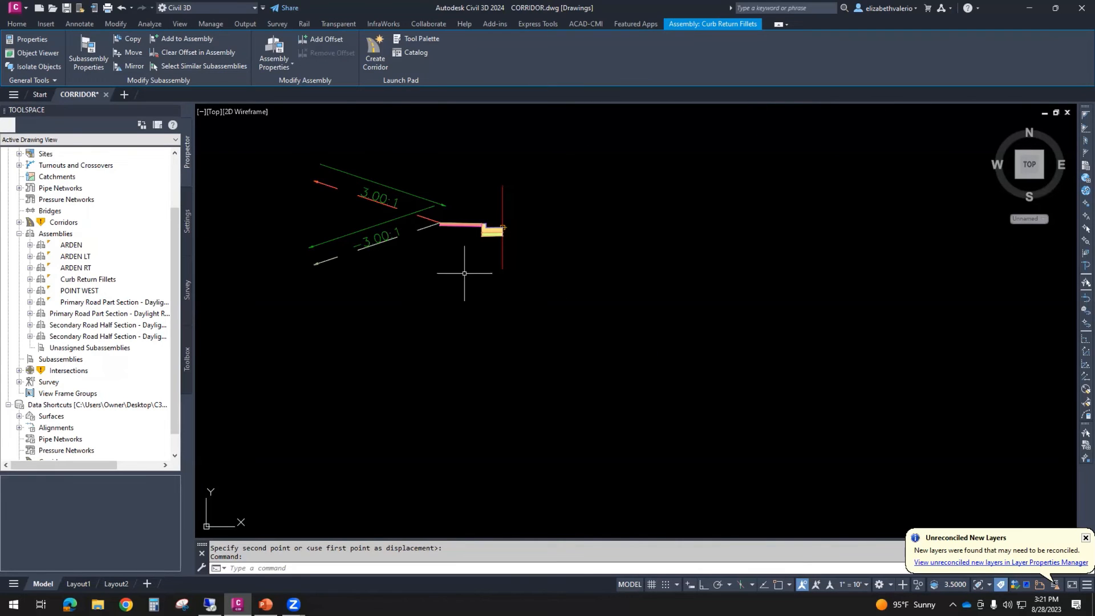
{"action": "scroll", "coordinate": [596, 246], "scroll_direction": "down", "scroll_amount": 8}
{"action": "middle_click_drag", "start_coordinate": [816, 268], "coordinate": [467, 318]}
{"action": "scroll", "coordinate": [620, 319], "scroll_direction": "up", "scroll_amount": 6}
{"action": "scroll", "coordinate": [618, 336], "scroll_direction": "down", "scroll_amount": 6}
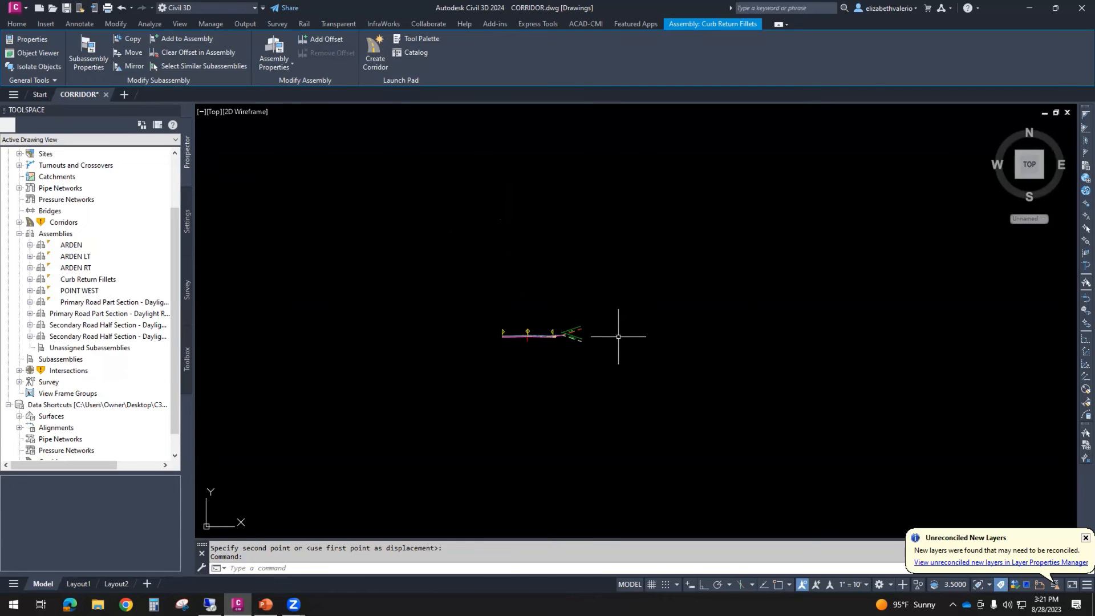
{"action": "middle_click_drag", "start_coordinate": [656, 334], "coordinate": [694, 291]}
- Copy the POINT WEST assembly and its label to just beyond the Curb Return Fillets assembly in the same row
{"action": "middle_click", "coordinate": [671, 337]}
{"action": "middle_click", "coordinate": [672, 337]}
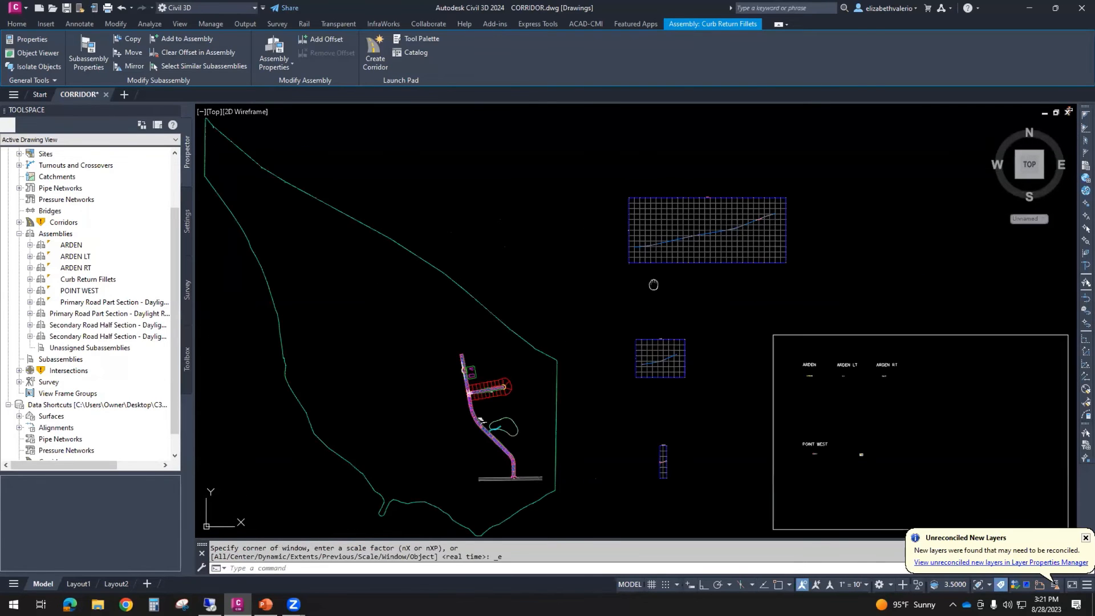
{"action": "scroll", "coordinate": [843, 452], "scroll_direction": "up", "scroll_amount": 10}
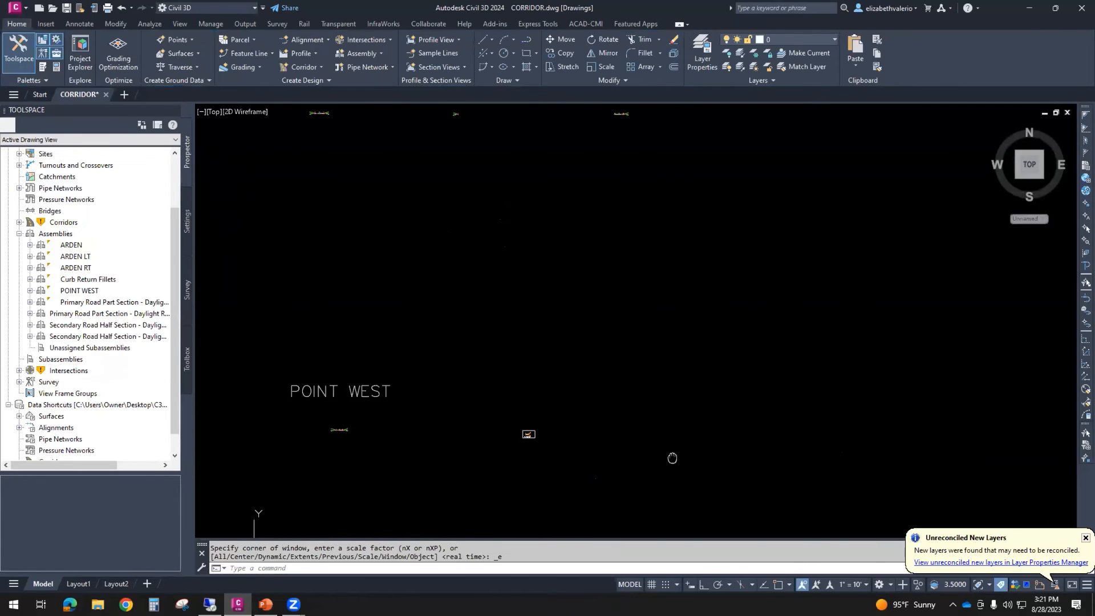
{"action": "scroll", "coordinate": [675, 456], "scroll_direction": "down", "scroll_amount": 2}
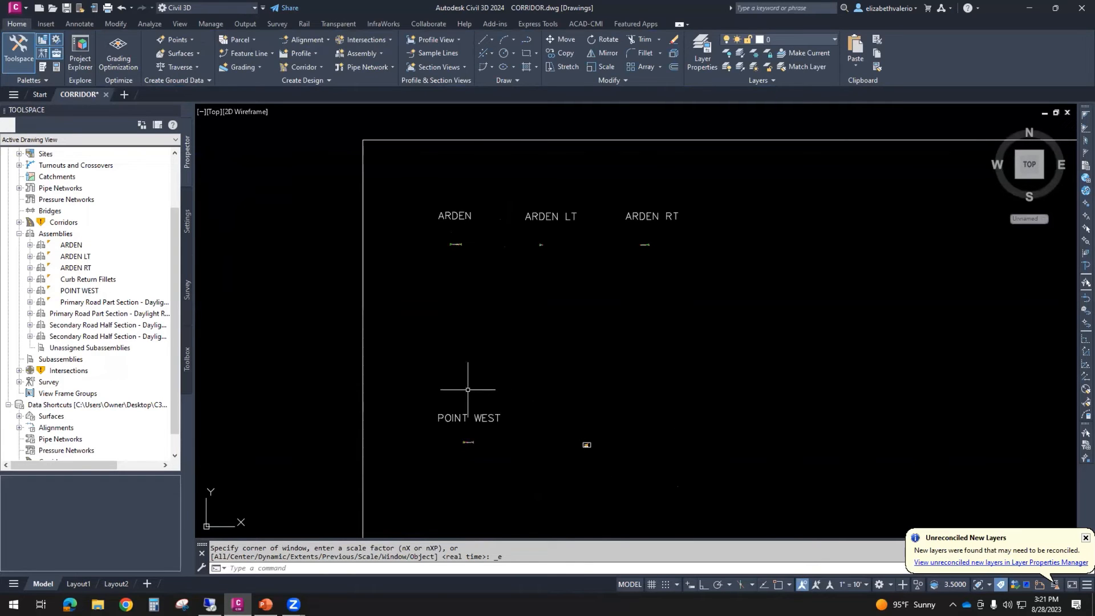
{"action": "scroll", "coordinate": [490, 453], "scroll_direction": "up", "scroll_amount": 2}
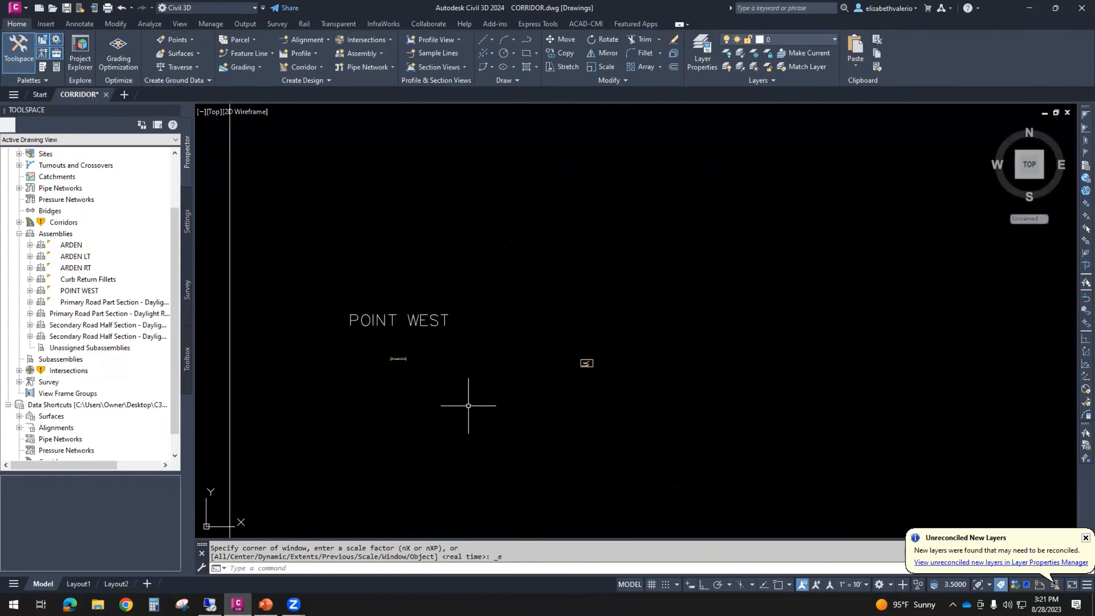
{"action": "left_click", "coordinate": [304, 267]}
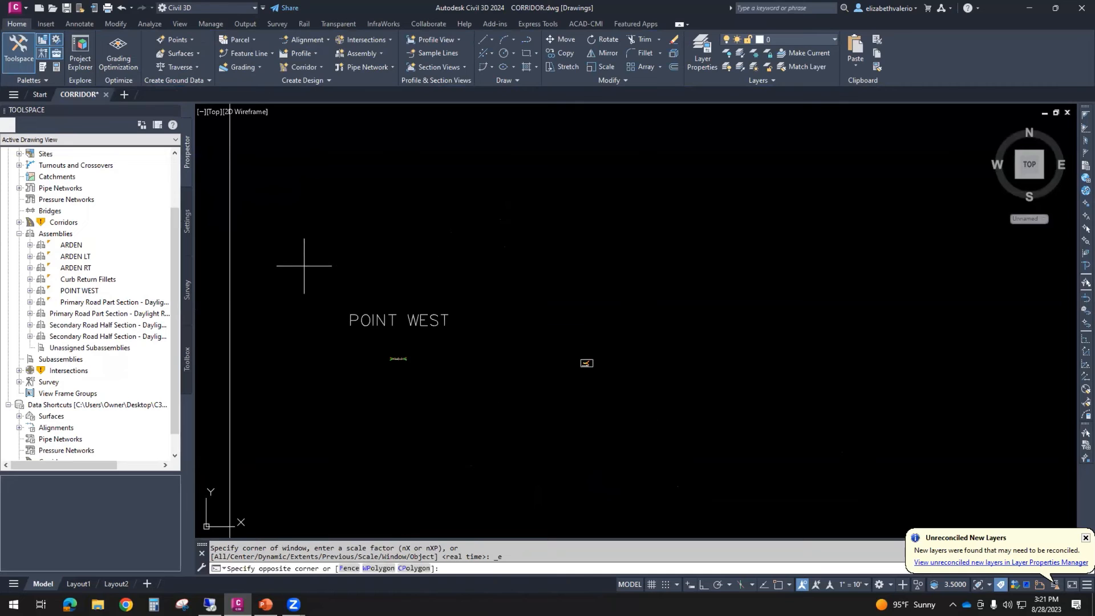
{"action": "left_click", "coordinate": [513, 436]}
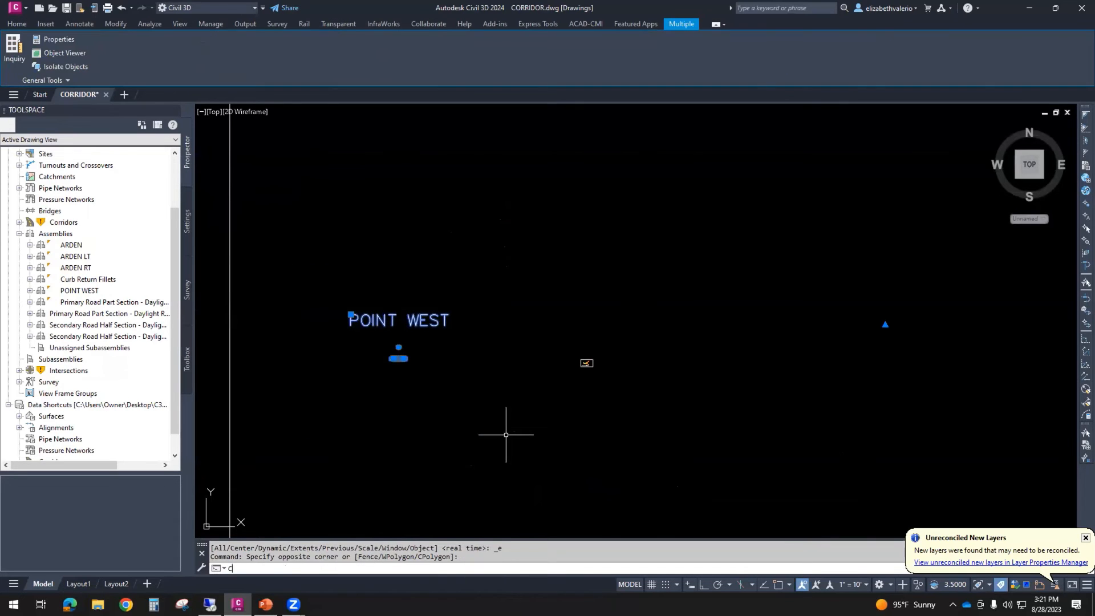
{"action": "type", "text": "co"}
{"action": "key", "text": "Return"}
{"action": "left_click", "coordinate": [452, 372]}
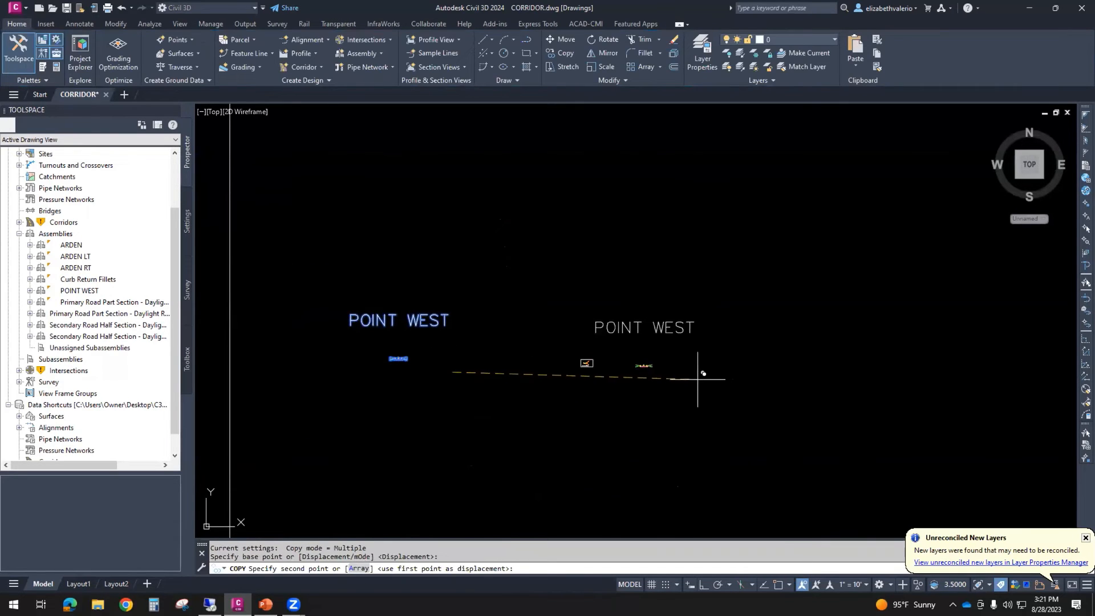
{"action": "left_click", "coordinate": [667, 372]}
{"action": "key", "text": "Escape"}
{"action": "key", "text": "Escape"}
- Change the text of the copied POINT WEST label above the Curb Return Fillets assembly to "C.R.F."
{"action": "scroll", "coordinate": [621, 377], "scroll_direction": "up", "scroll_amount": 1}
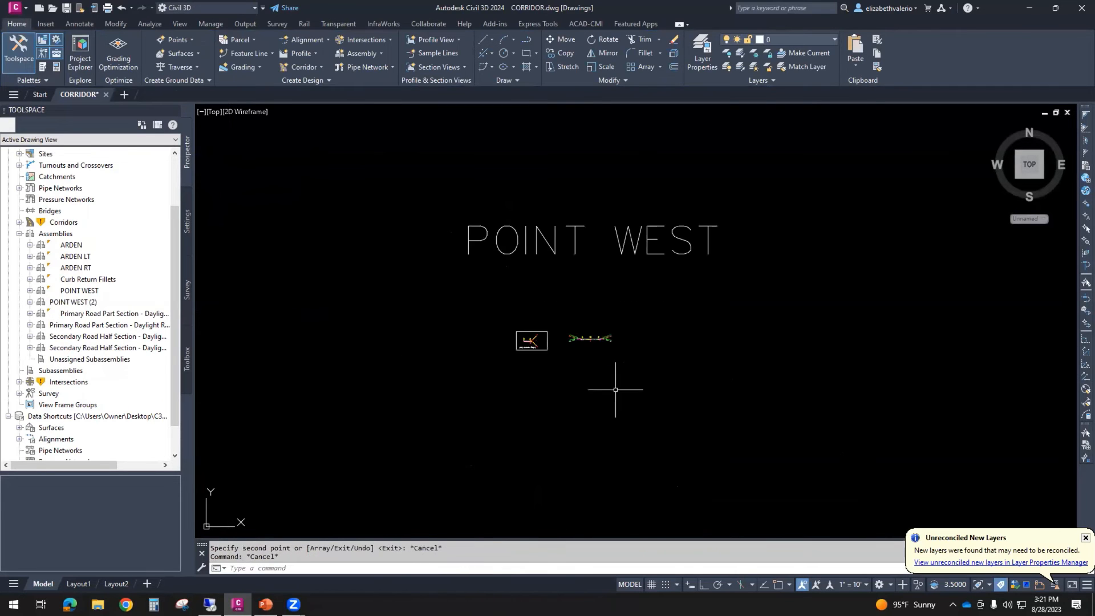
{"action": "scroll", "coordinate": [557, 353], "scroll_direction": "up", "scroll_amount": 10}
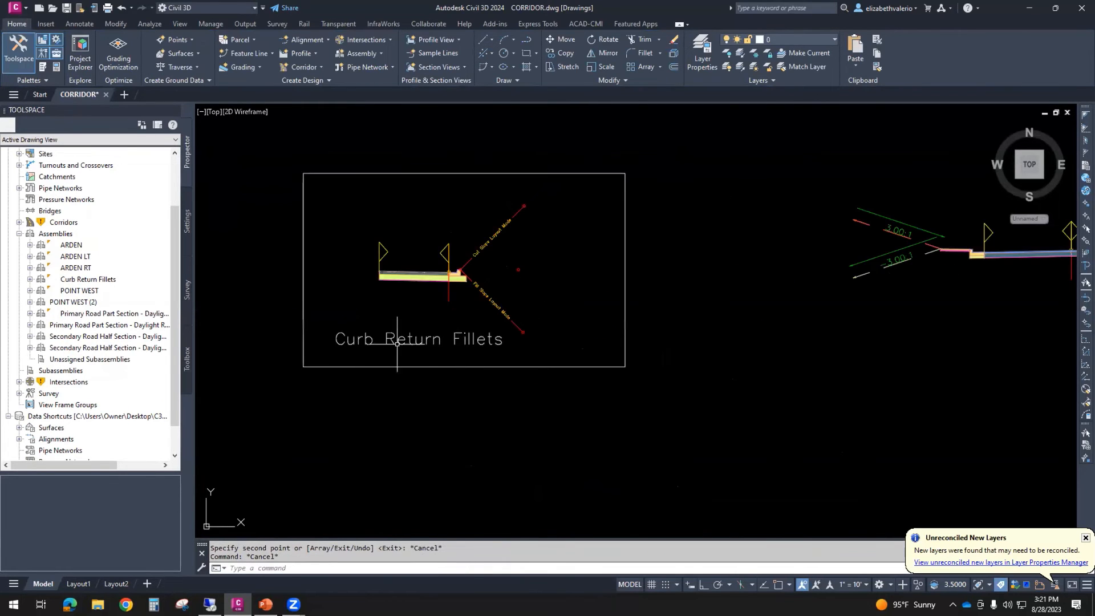
{"action": "scroll", "coordinate": [461, 340], "scroll_direction": "down", "scroll_amount": 5}
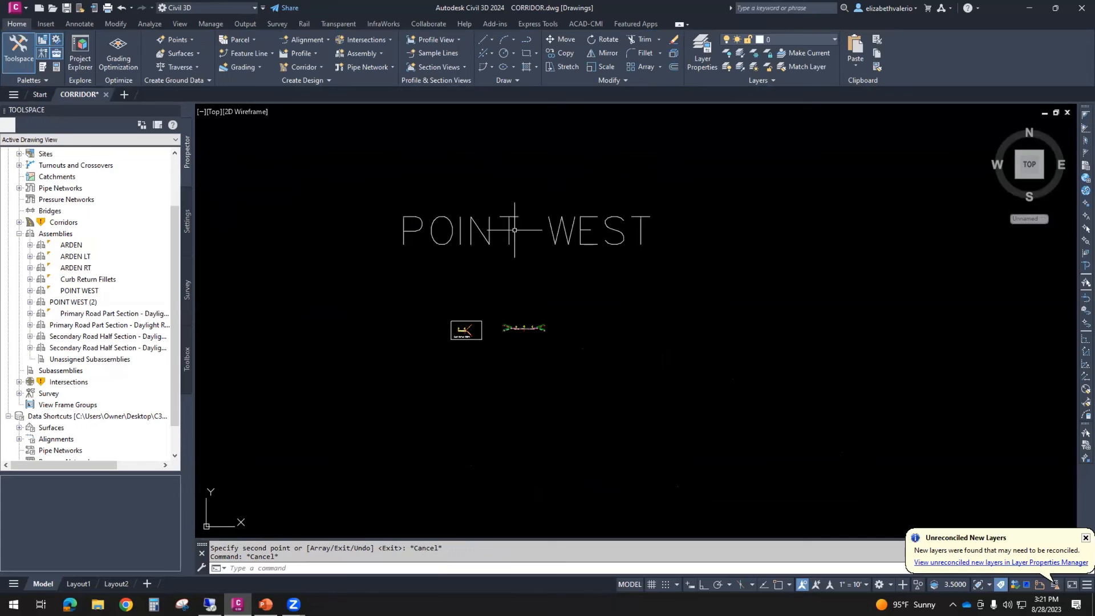
{"action": "left_click", "coordinate": [508, 231]}
{"action": "double_click", "coordinate": [502, 234]}
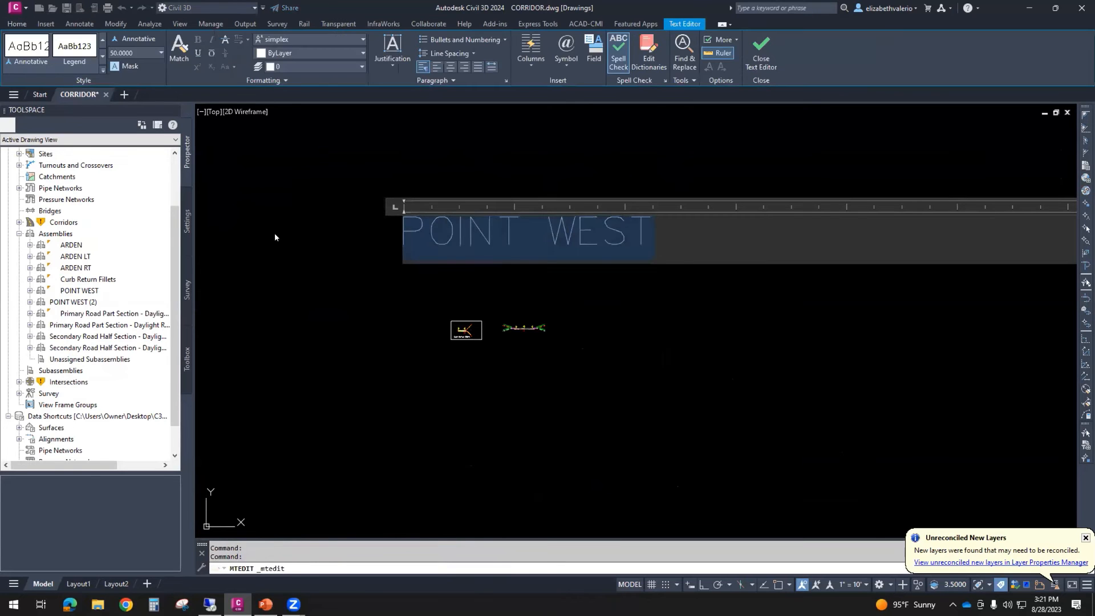
{"action": "type", "text": "C.R."}
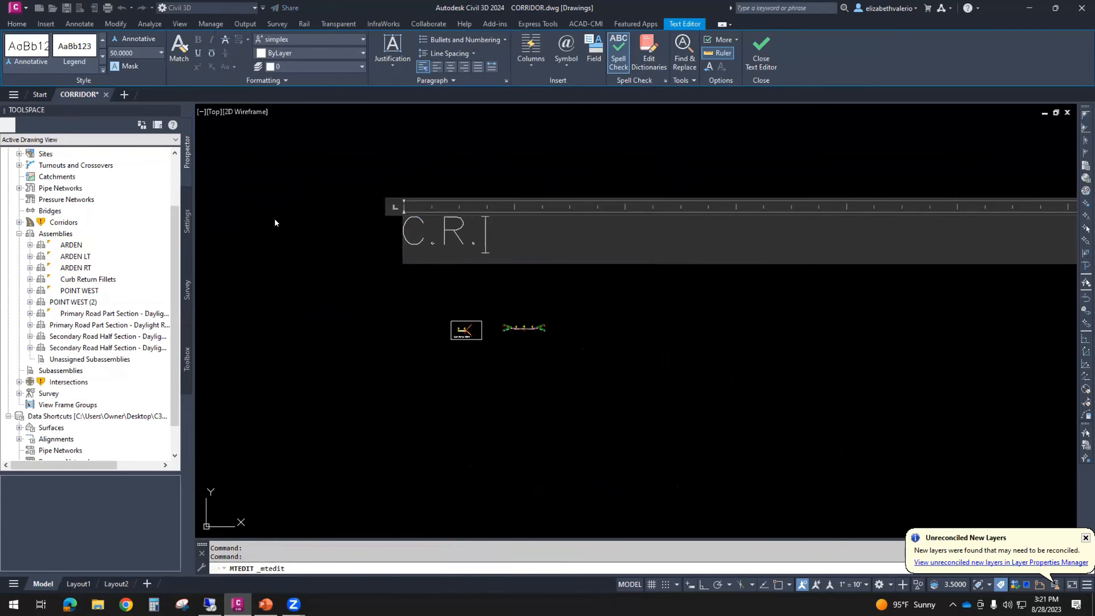
{"action": "type", "text": "F."}
{"action": "left_click", "coordinate": [638, 319]}
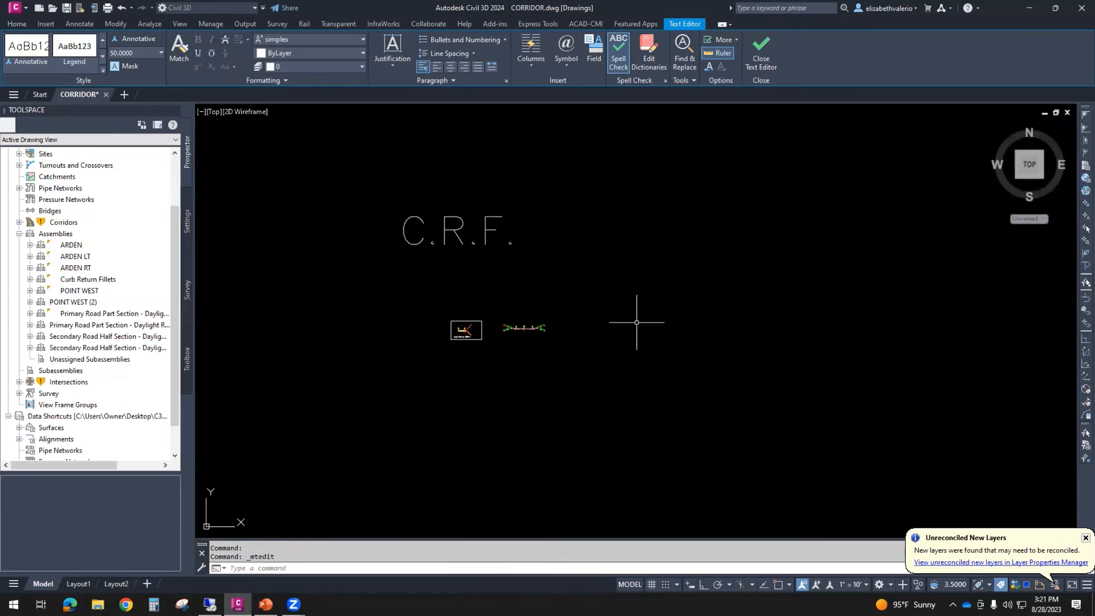
- Move the C.R.F. label so it sits centered above the Curb Return Fillets assembly and the copied POINT WEST assembly
{"action": "type", "text": "m"}
{"action": "key", "text": "Return"}
{"action": "left_click", "coordinate": [552, 276]}
{"action": "left_click", "coordinate": [407, 195]}
{"action": "key", "text": "Return"}
{"action": "left_click", "coordinate": [525, 179]}
{"action": "left_click", "coordinate": [567, 187]}
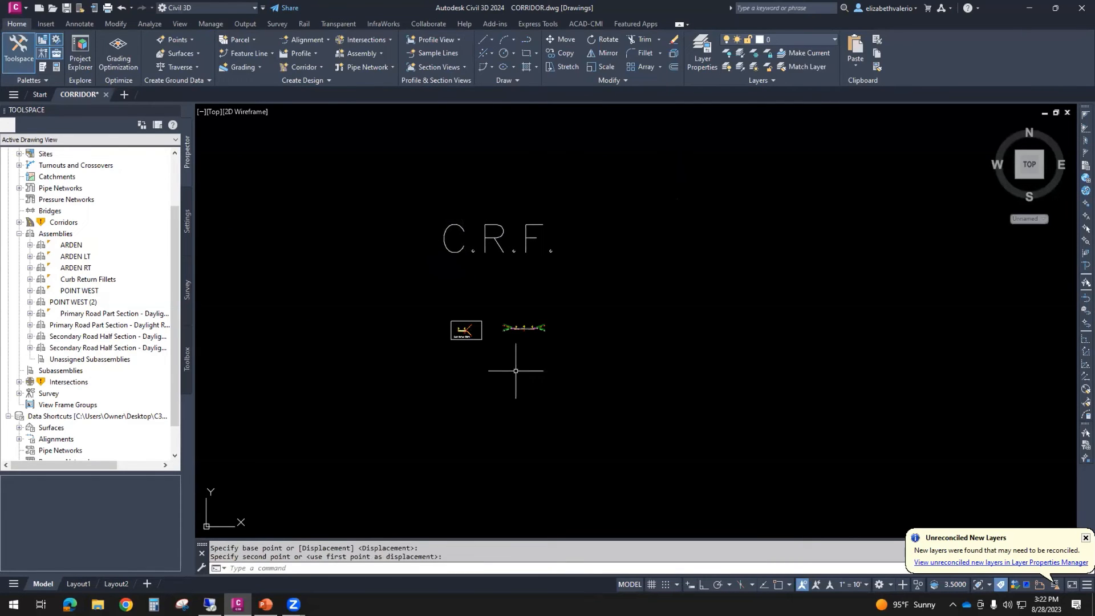
- Rename the copied assembly POINT WEST (2) to "C.R.F." in its assembly properties
{"action": "scroll", "coordinate": [487, 289], "scroll_direction": "up", "scroll_amount": 2}
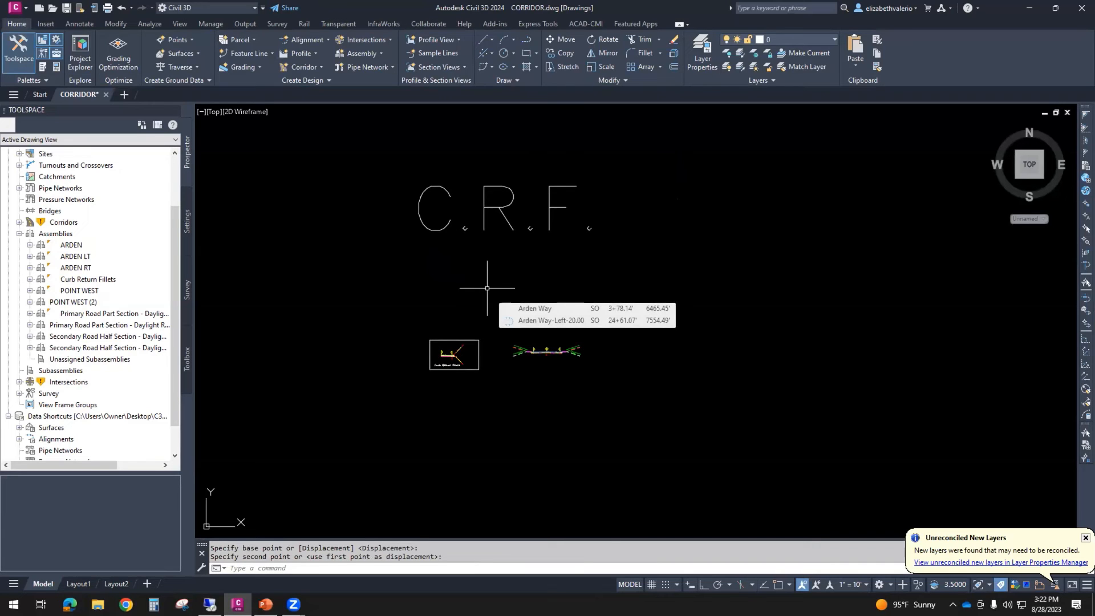
{"action": "scroll", "coordinate": [507, 278], "scroll_direction": "up", "scroll_amount": 2}
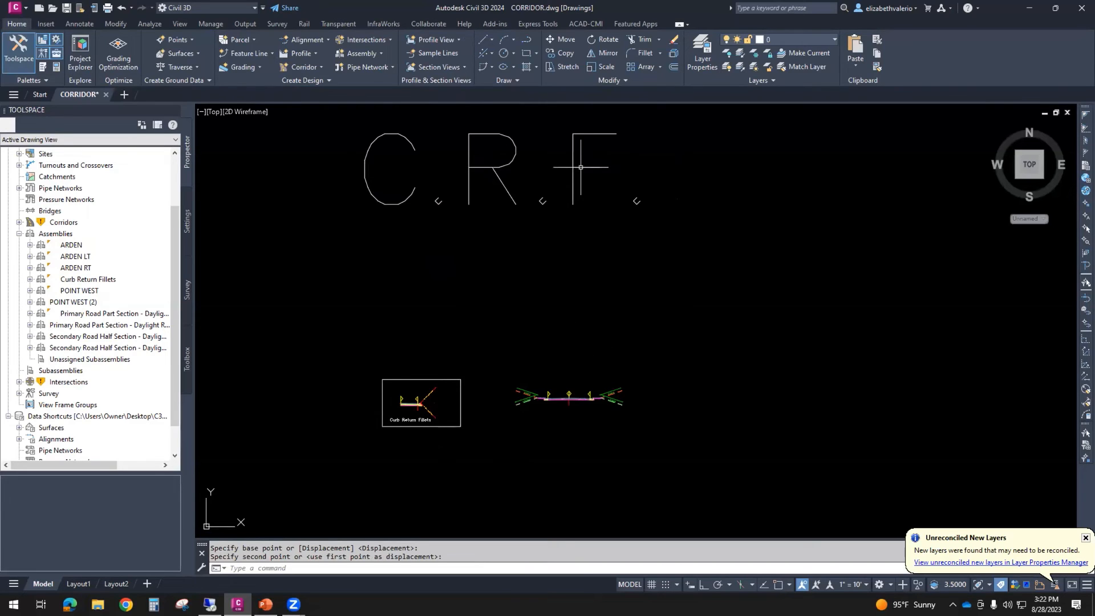
{"action": "left_click", "coordinate": [570, 403]}
{"action": "right_click", "coordinate": [701, 370]}
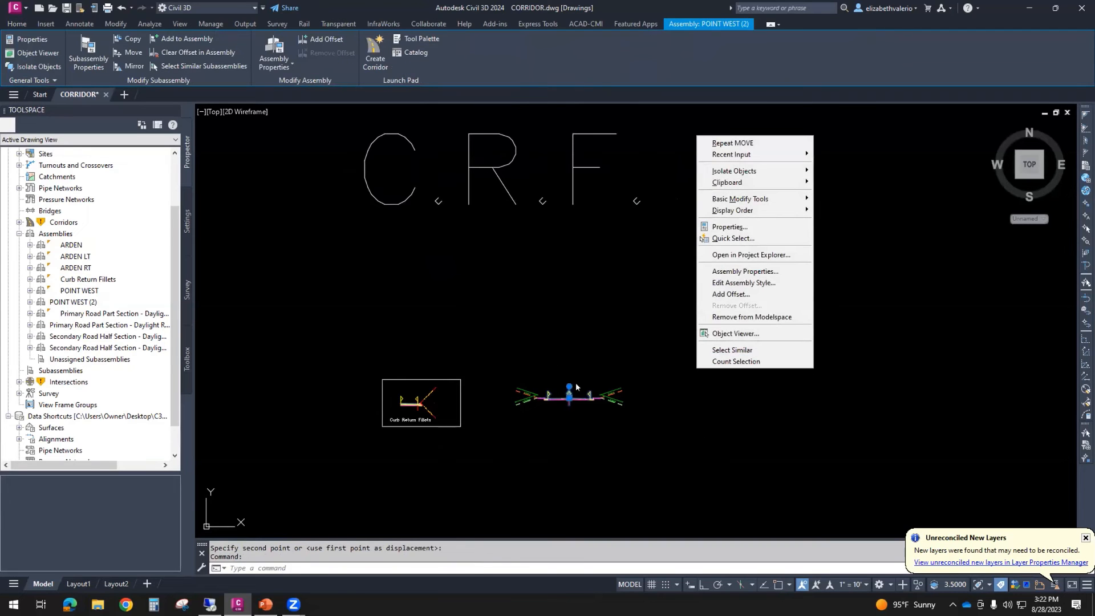
{"action": "left_click", "coordinate": [776, 270]}
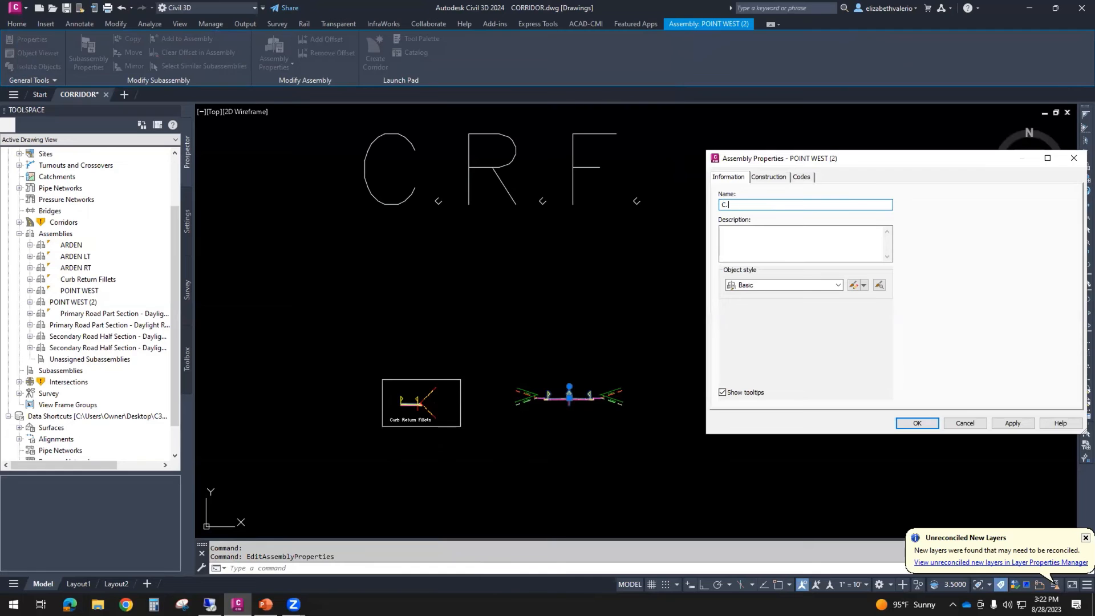
{"action": "left_click", "coordinate": [915, 423]}
- Delete the left-side daylight, sidewalk and curb subassemblies from the C.R.F. assembly
{"action": "scroll", "coordinate": [500, 420], "scroll_direction": "down", "scroll_amount": 3}
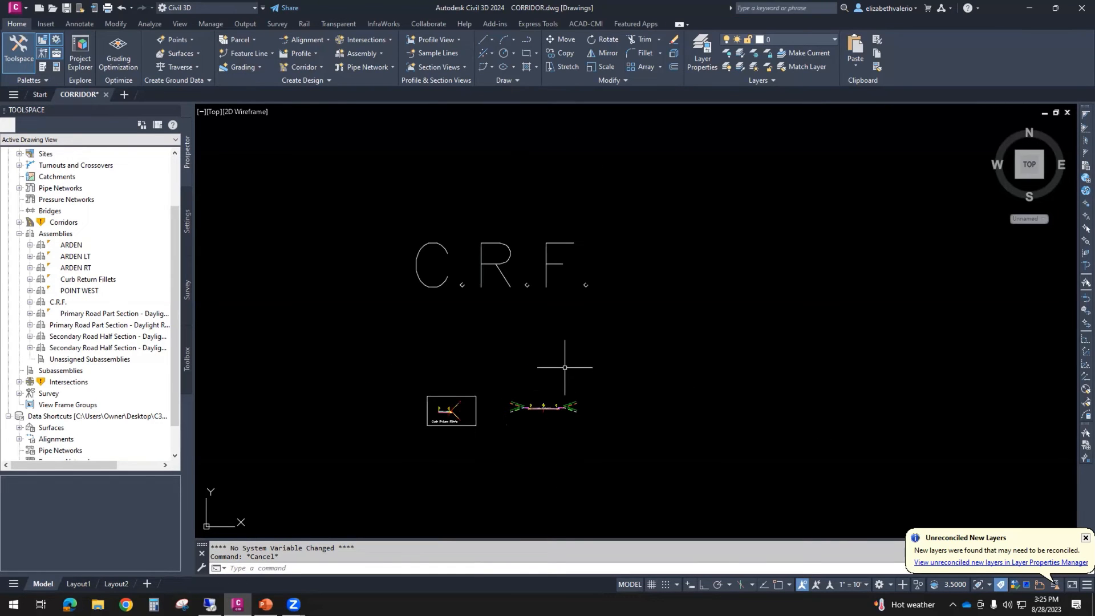
{"action": "scroll", "coordinate": [564, 367], "scroll_direction": "down", "scroll_amount": 5}
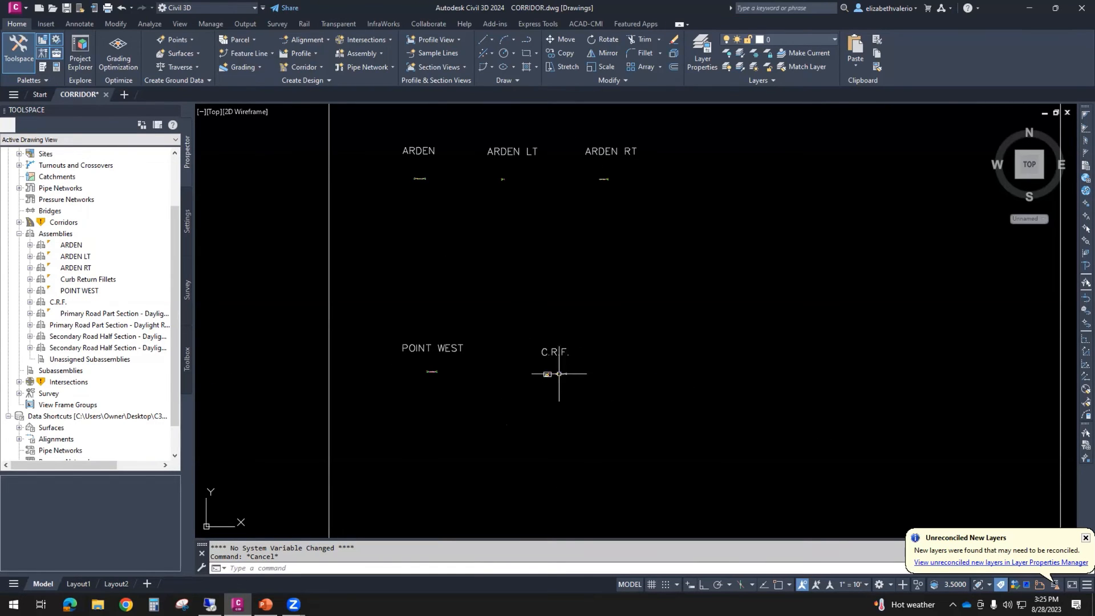
{"action": "scroll", "coordinate": [560, 376], "scroll_direction": "up", "scroll_amount": 8}
{"action": "scroll", "coordinate": [377, 347], "scroll_direction": "up", "scroll_amount": 8}
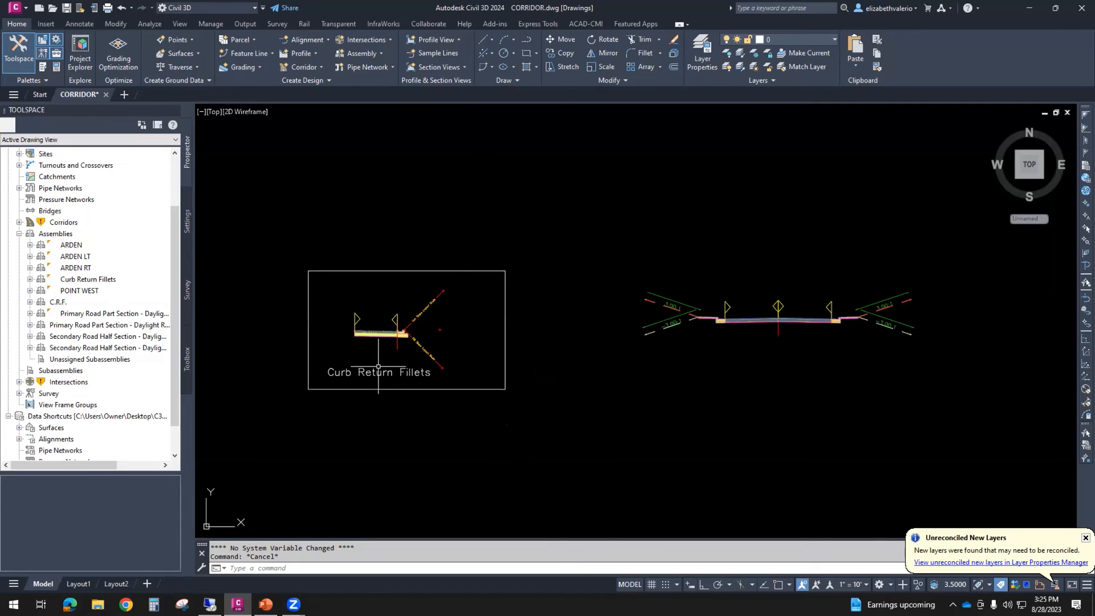
{"action": "scroll", "coordinate": [290, 350], "scroll_direction": "down", "scroll_amount": 3}
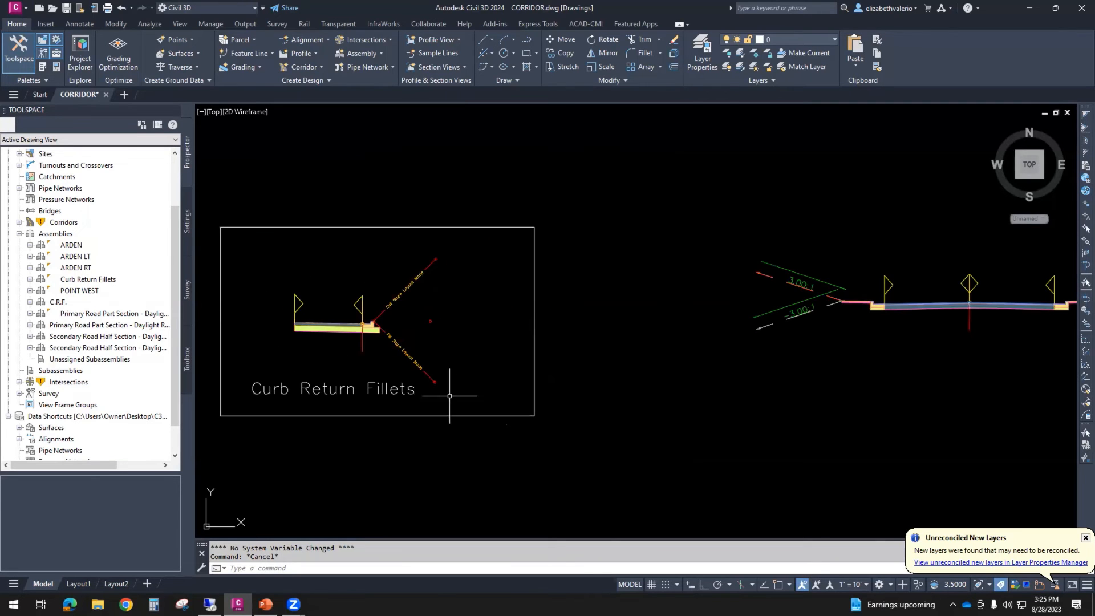
{"action": "middle_click_drag", "start_coordinate": [701, 384], "coordinate": [648, 372]}
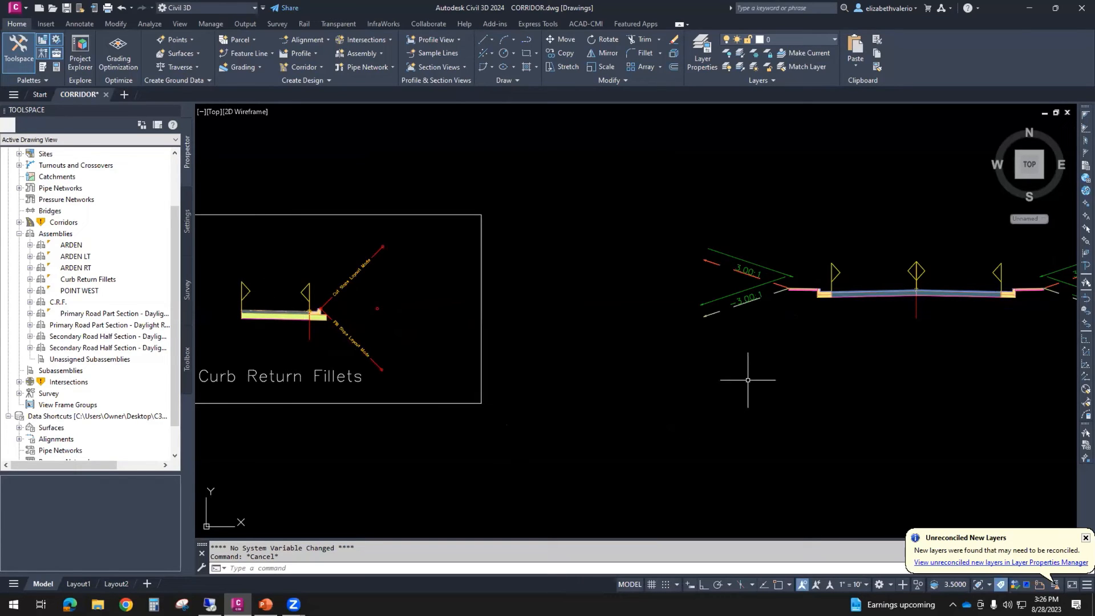
{"action": "left_click", "coordinate": [753, 300]}
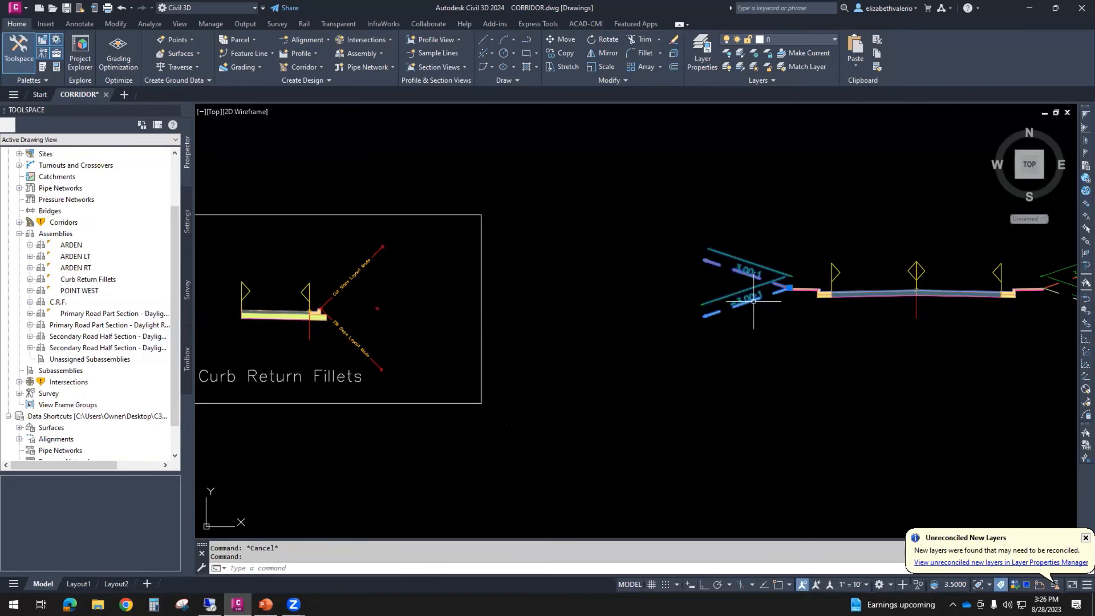
{"action": "key", "text": "Delete"}
{"action": "left_click", "coordinate": [798, 289]}
{"action": "key", "text": "Delete"}
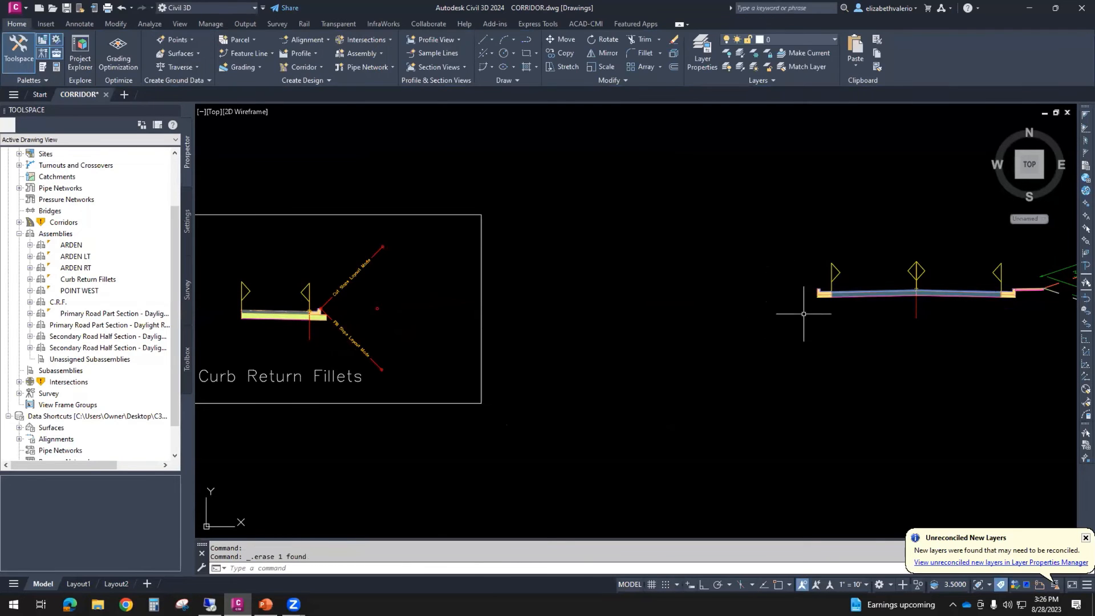
{"action": "left_click", "coordinate": [824, 292]}
{"action": "key", "text": "Delete"}
- Delete the right lane subassembly from the C.R.F. assembly
{"action": "mouse_move", "coordinate": [864, 295]}
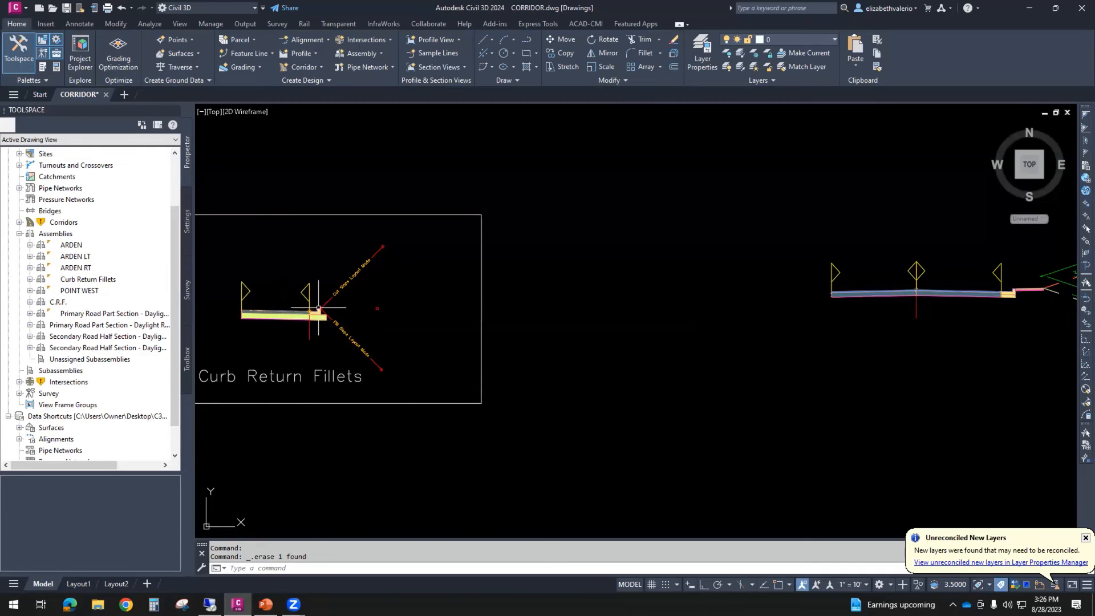
{"action": "left_click", "coordinate": [973, 297]}
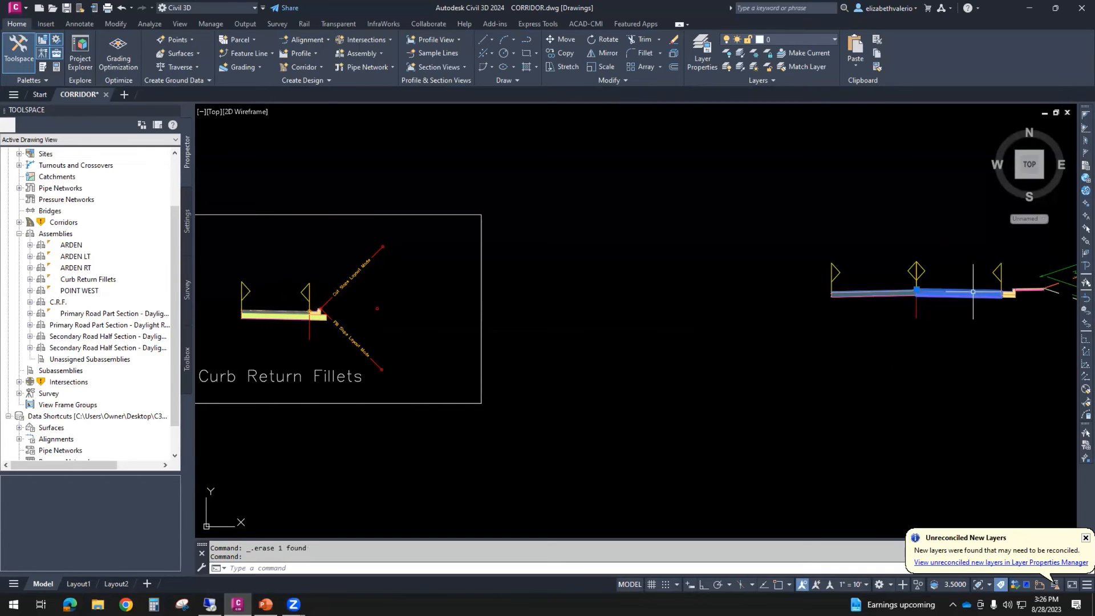
{"action": "key", "text": "Delete"}
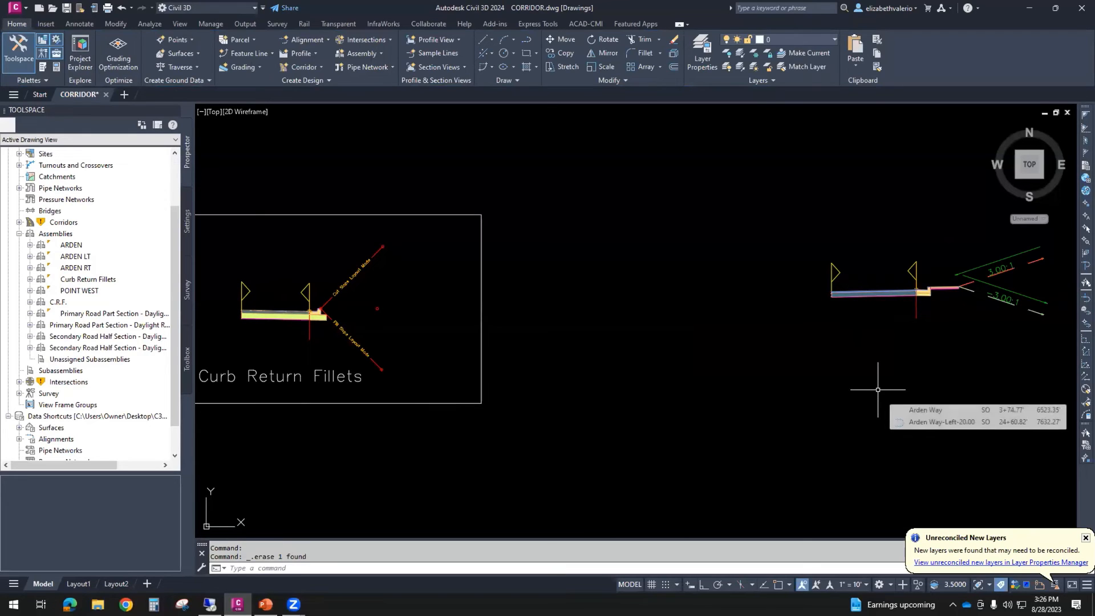
- Set the Default Slope of the remaining left lane subassembly in the C.R.F. assembly to 2.00% and apply the change
{"action": "mouse_move", "coordinate": [878, 396]}
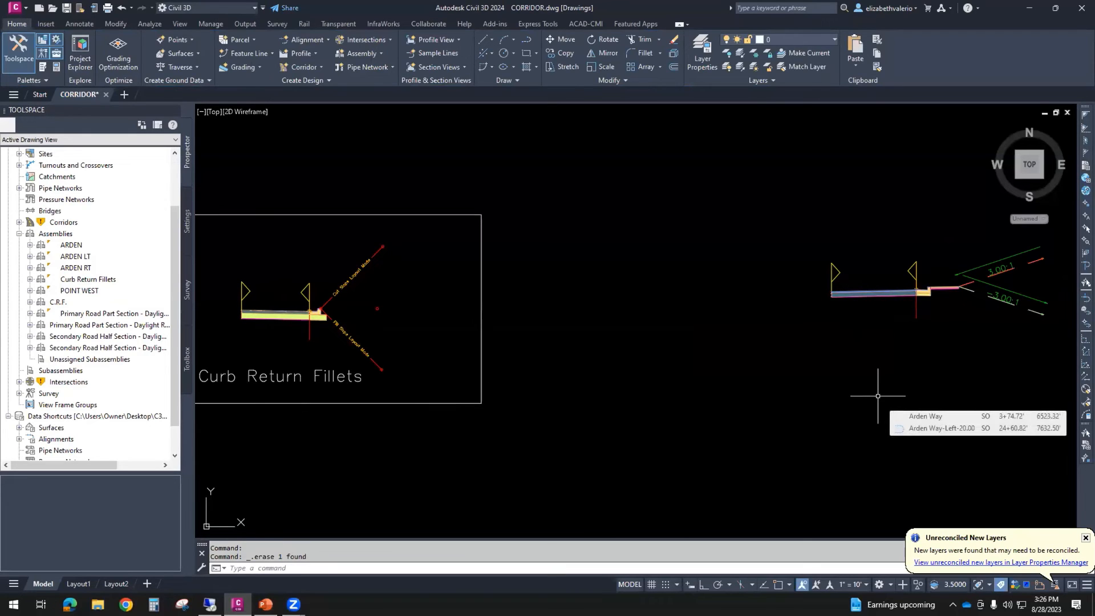
{"action": "left_click", "coordinate": [881, 294]}
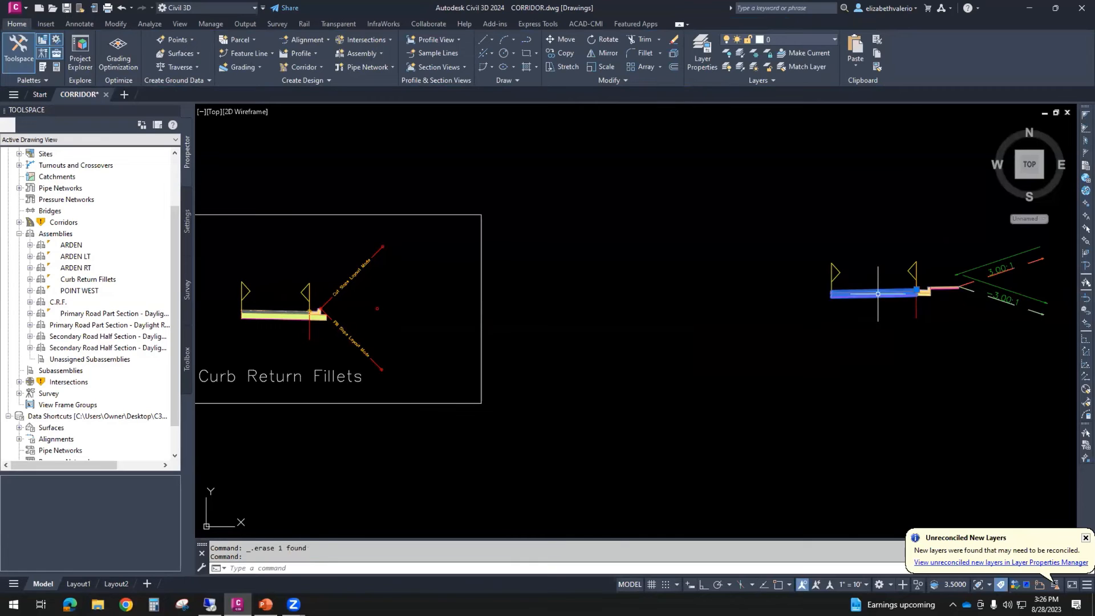
{"action": "right_click", "coordinate": [721, 323]}
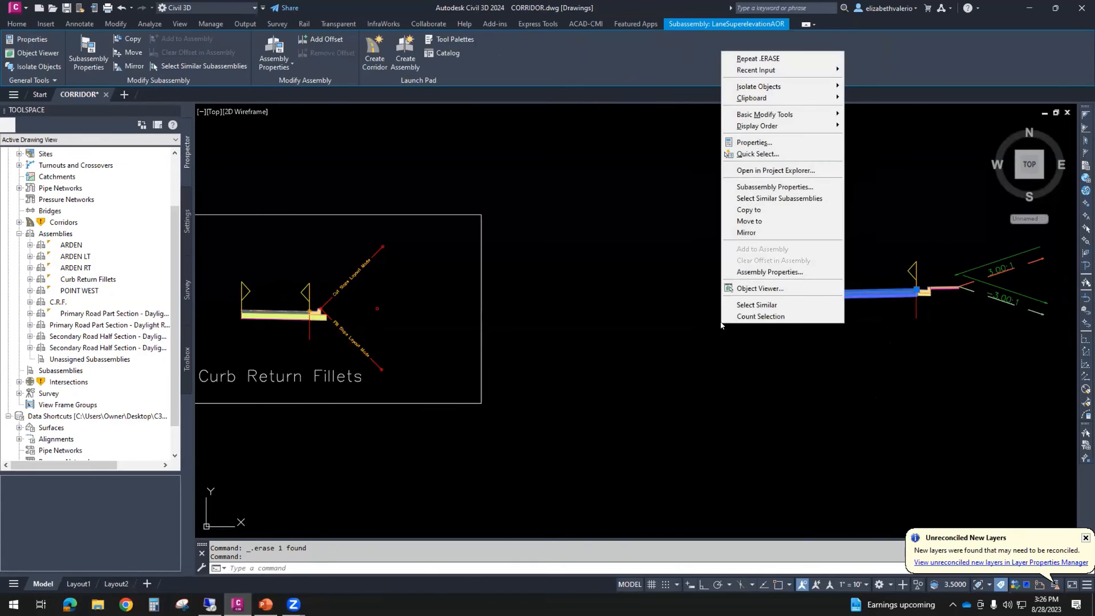
{"action": "left_click", "coordinate": [781, 189]}
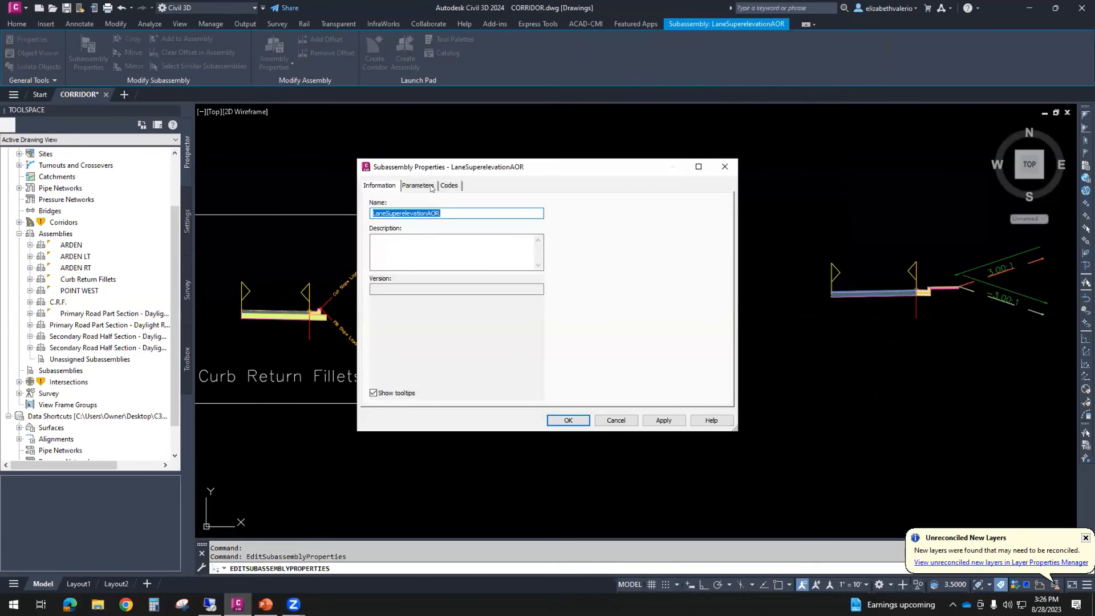
{"action": "left_click", "coordinate": [419, 185]}
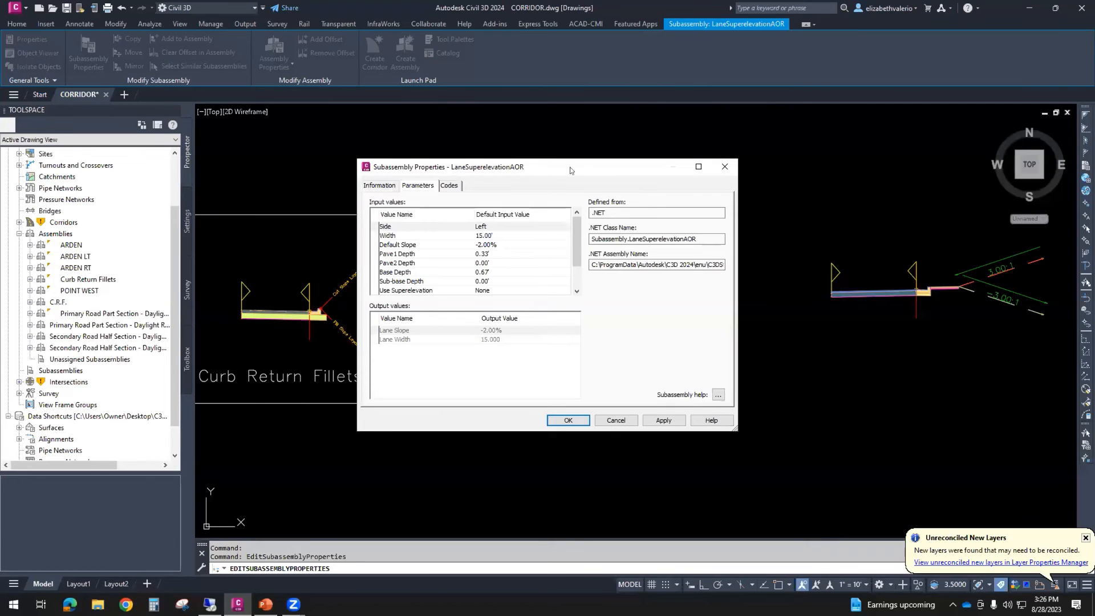
{"action": "left_click_drag", "start_coordinate": [570, 169], "coordinate": [626, 176]}
{"action": "left_click", "coordinate": [559, 252]}
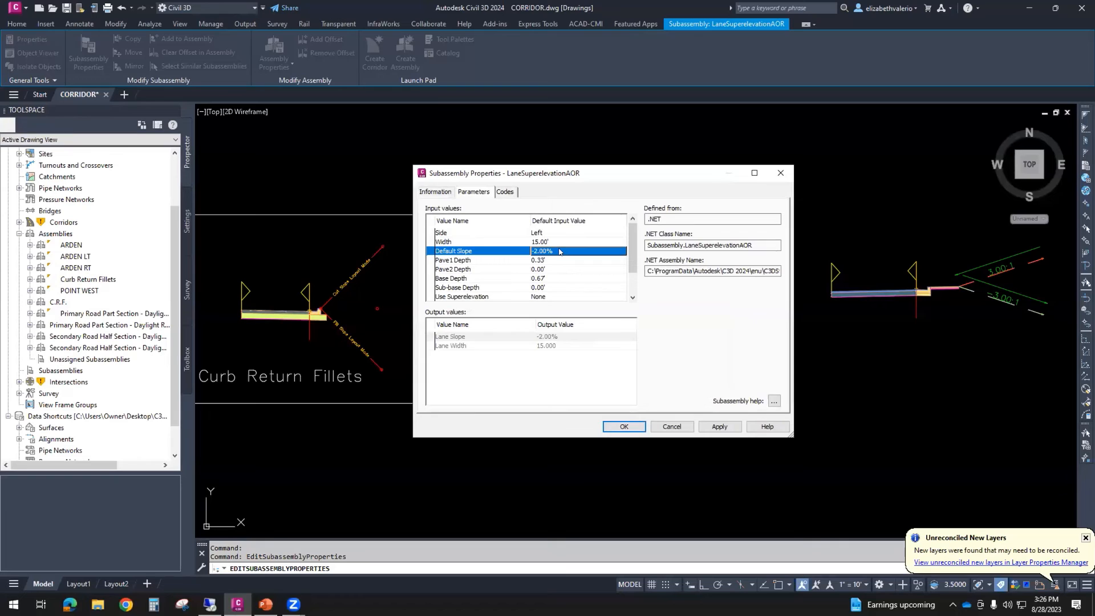
{"action": "left_click", "coordinate": [558, 251]}
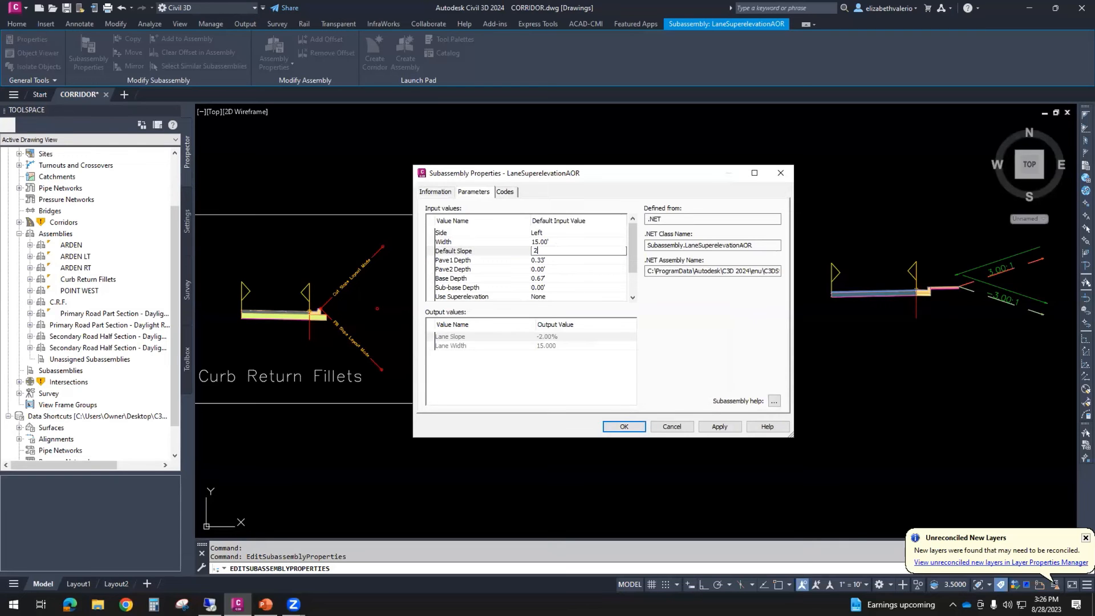
{"action": "type", "text": "2"}
{"action": "key", "text": "Return"}
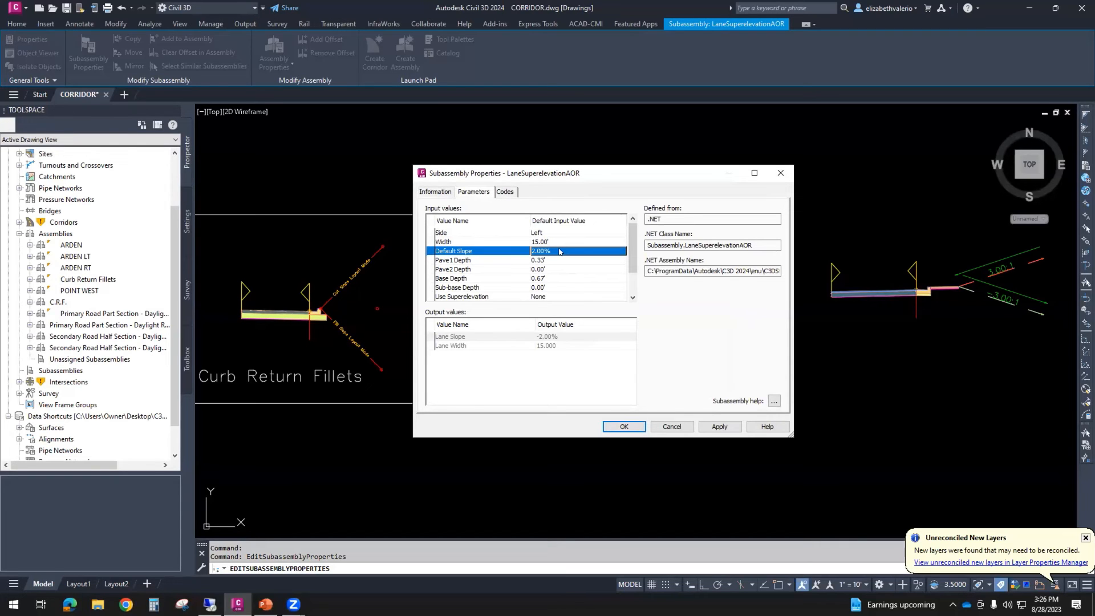
{"action": "left_click", "coordinate": [720, 426]}
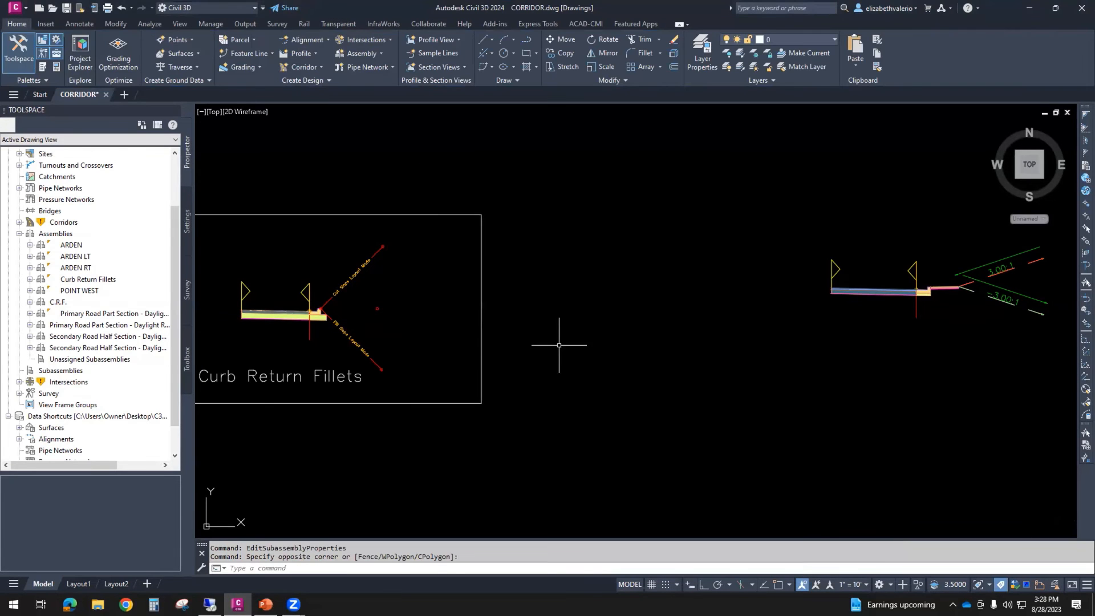
- Move the boxed Primary Road Part Section - Daylight Left assembly into the project's assembly frame, to the right of ARDEN RT
{"action": "scroll", "coordinate": [558, 345], "scroll_direction": "down", "scroll_amount": 2}
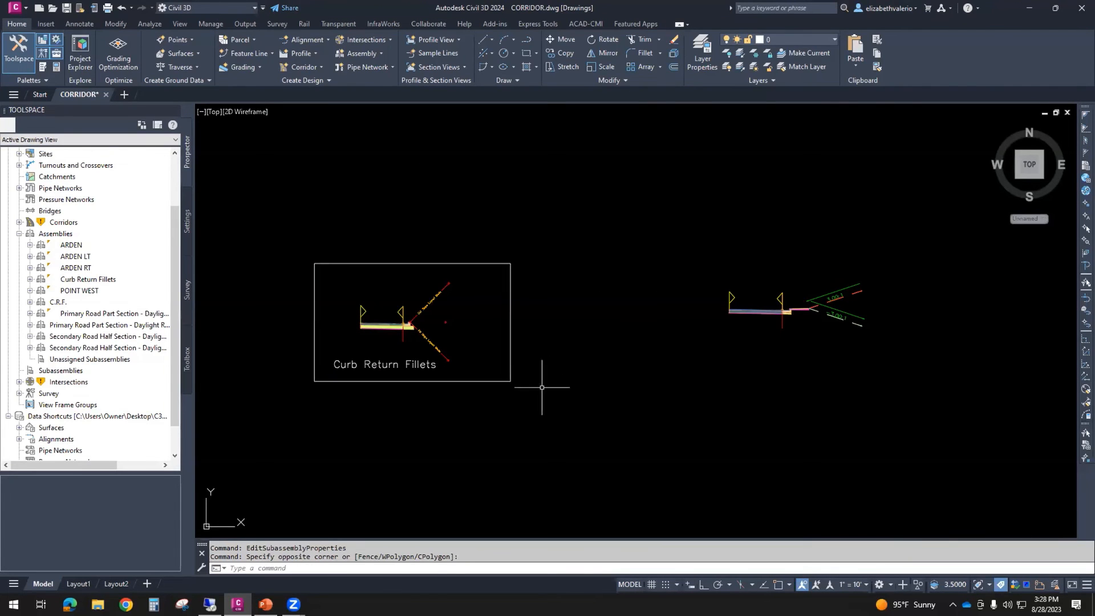
{"action": "scroll", "coordinate": [675, 378], "scroll_direction": "down", "scroll_amount": 8}
{"action": "scroll", "coordinate": [675, 379], "scroll_direction": "down", "scroll_amount": 8}
{"action": "scroll", "coordinate": [713, 302], "scroll_direction": "up", "scroll_amount": 3}
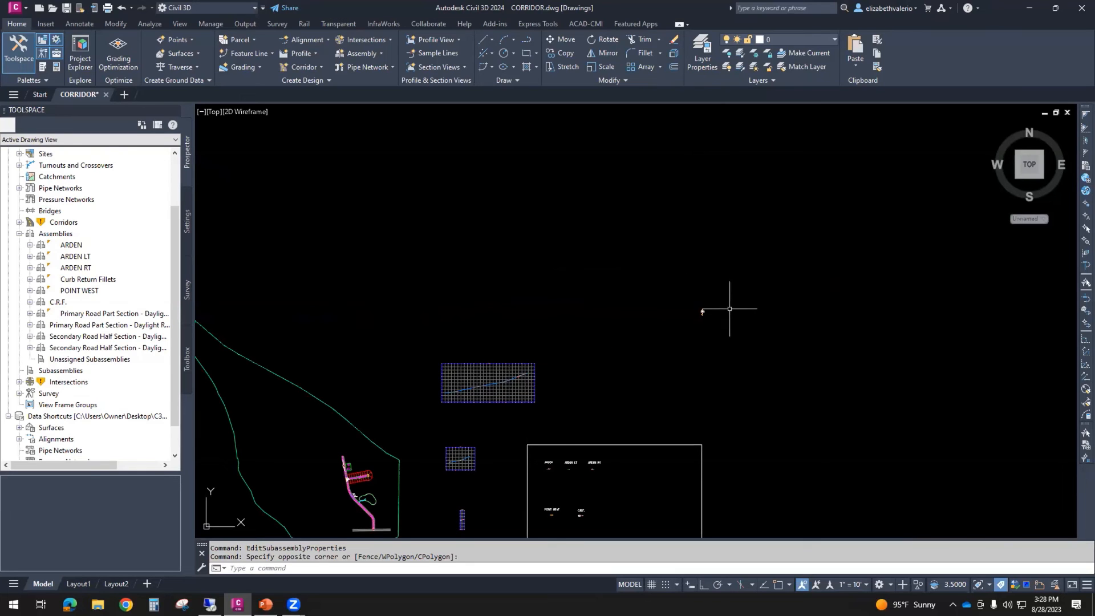
{"action": "scroll", "coordinate": [707, 310], "scroll_direction": "up", "scroll_amount": 10}
{"action": "left_click", "coordinate": [516, 186]}
{"action": "left_click", "coordinate": [621, 200]}
{"action": "left_click", "coordinate": [518, 189]}
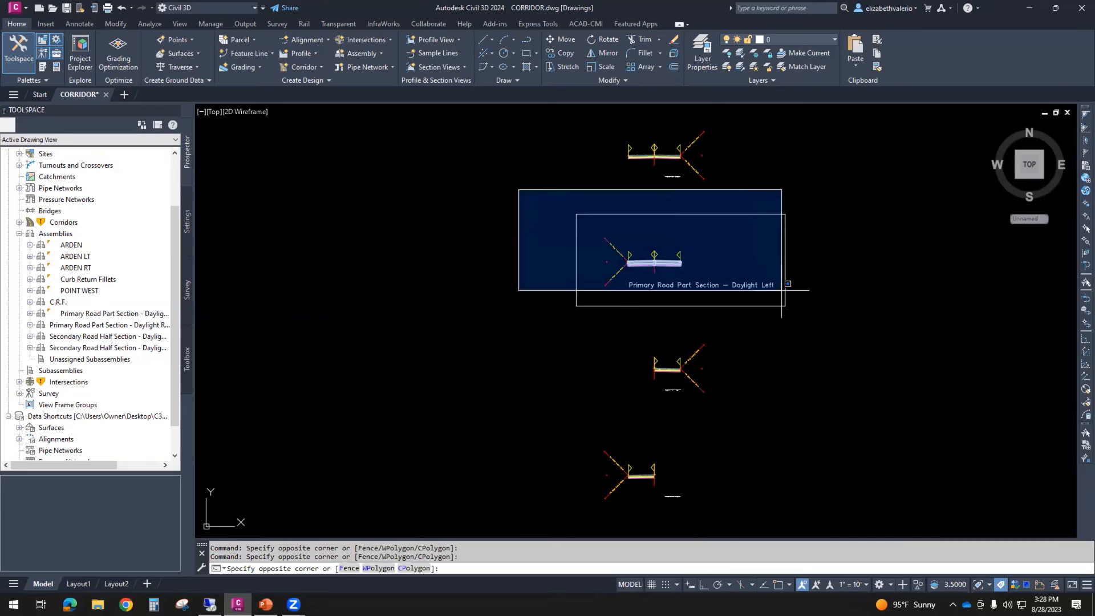
{"action": "left_click", "coordinate": [816, 320]}
{"action": "type", "text": "m"}
{"action": "key", "text": "space"}
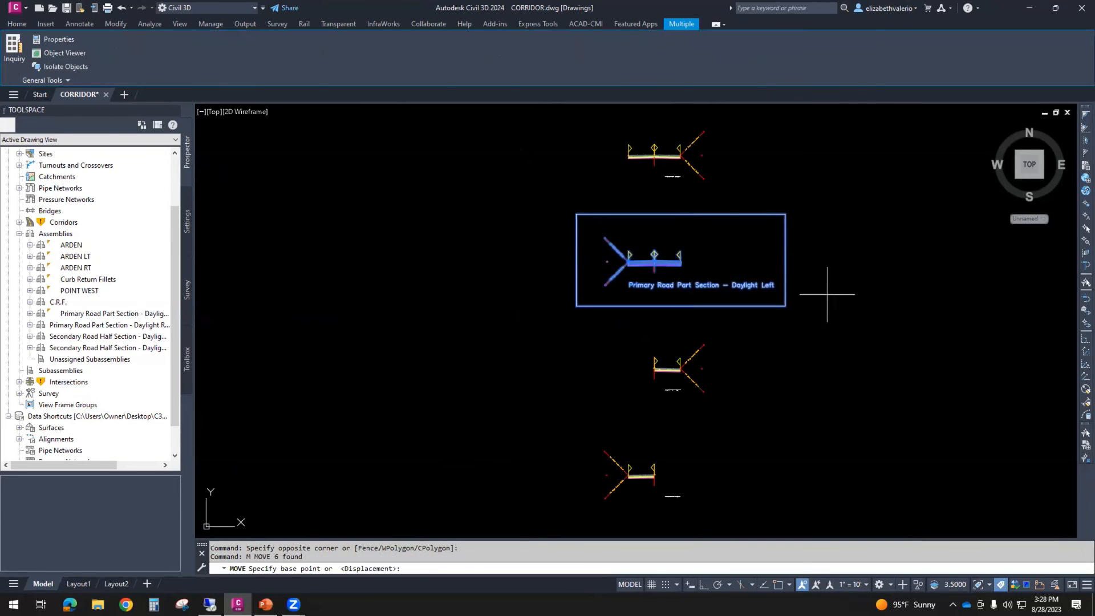
{"action": "left_click", "coordinate": [825, 289]}
{"action": "scroll", "coordinate": [825, 294], "scroll_direction": "down", "scroll_amount": 12}
{"action": "scroll", "coordinate": [824, 294], "scroll_direction": "down", "scroll_amount": 2}
{"action": "scroll", "coordinate": [750, 483], "scroll_direction": "up", "scroll_amount": 1}
{"action": "middle_click_drag", "start_coordinate": [749, 483], "coordinate": [696, 387]}
{"action": "scroll", "coordinate": [697, 386], "scroll_direction": "up", "scroll_amount": 1}
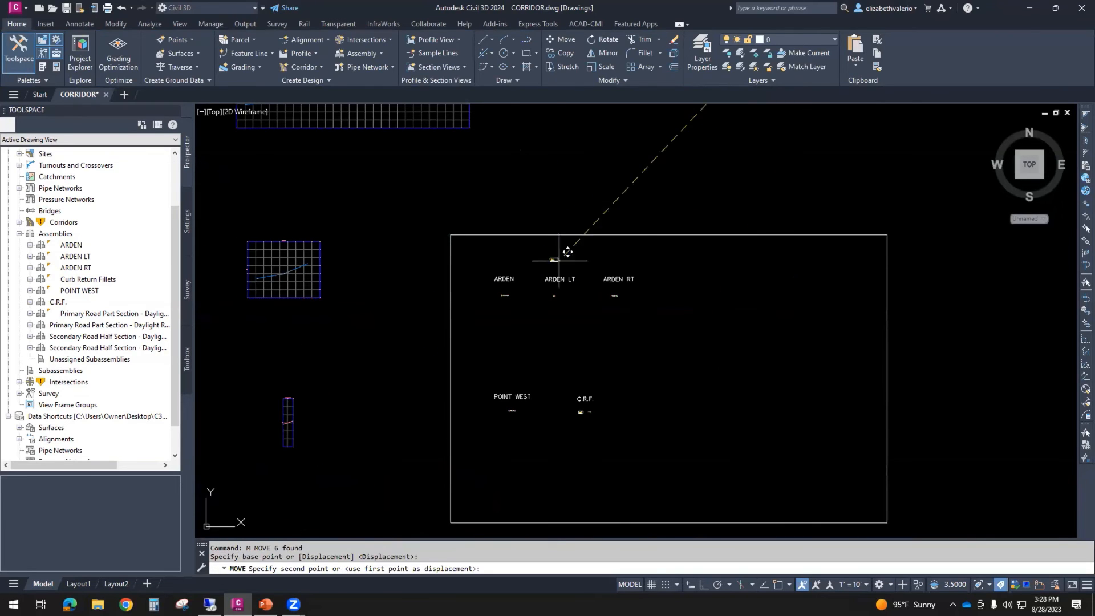
{"action": "scroll", "coordinate": [687, 297], "scroll_direction": "up", "scroll_amount": 4}
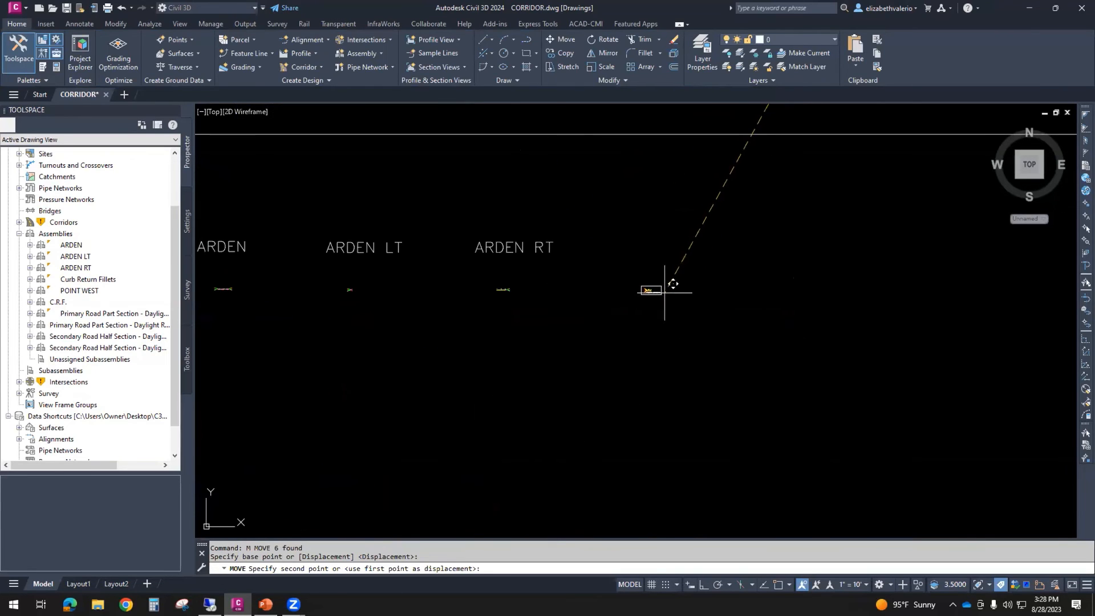
{"action": "left_click", "coordinate": [678, 290]}
{"action": "scroll", "coordinate": [725, 325], "scroll_direction": "down", "scroll_amount": 2}
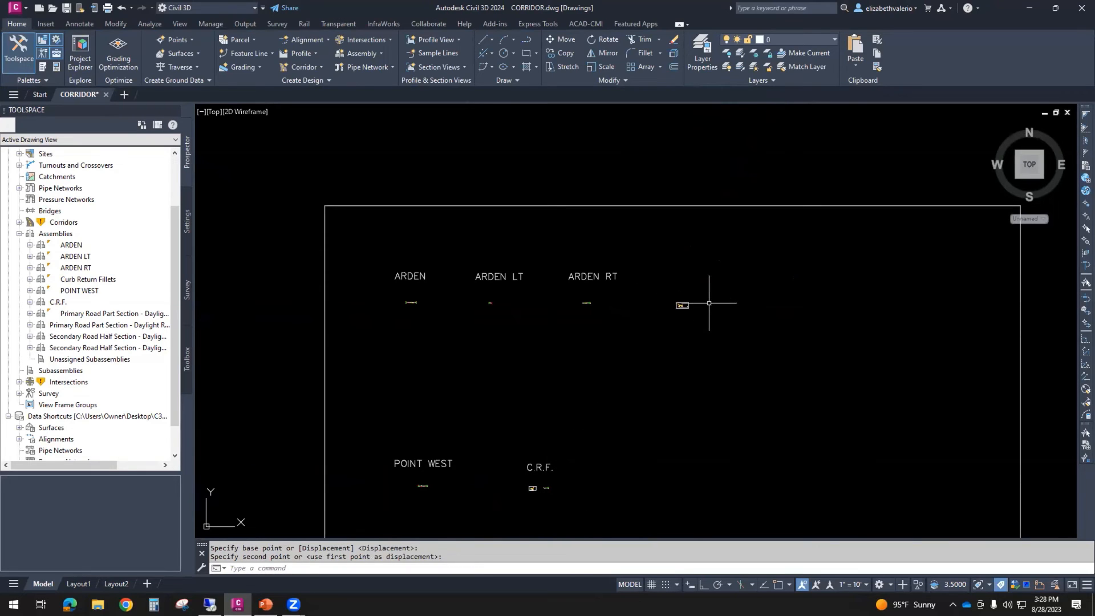
- Copy the ARDEN assembly with its label to just right of the Primary Road Part Section - Daylight Left assembly
{"action": "scroll", "coordinate": [695, 269], "scroll_direction": "up", "scroll_amount": 2}
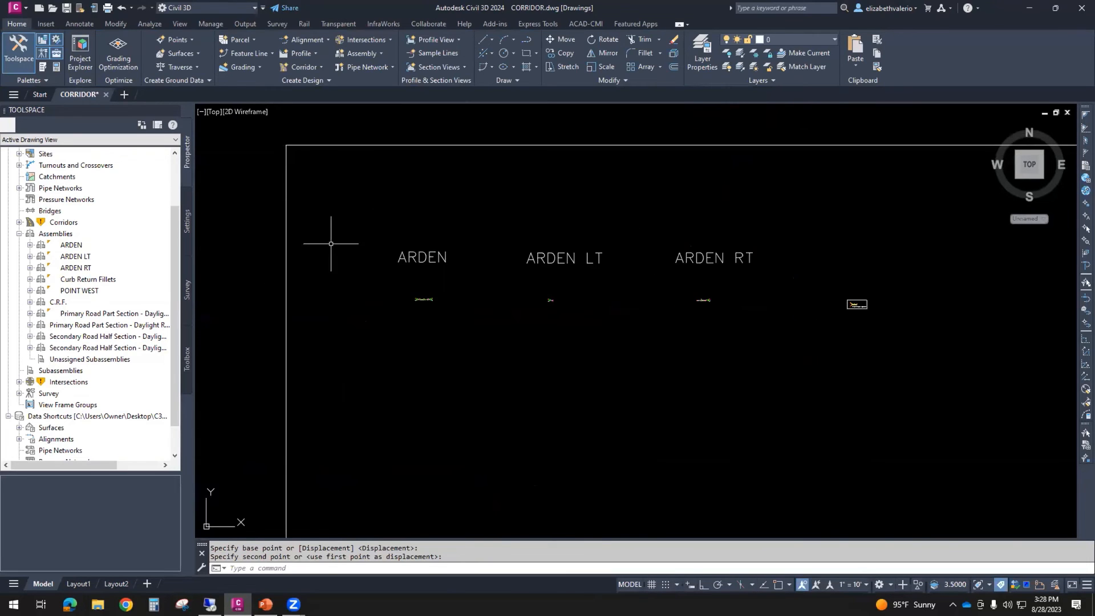
{"action": "left_click", "coordinate": [331, 243]}
{"action": "left_click", "coordinate": [347, 215]}
{"action": "left_click", "coordinate": [500, 318]}
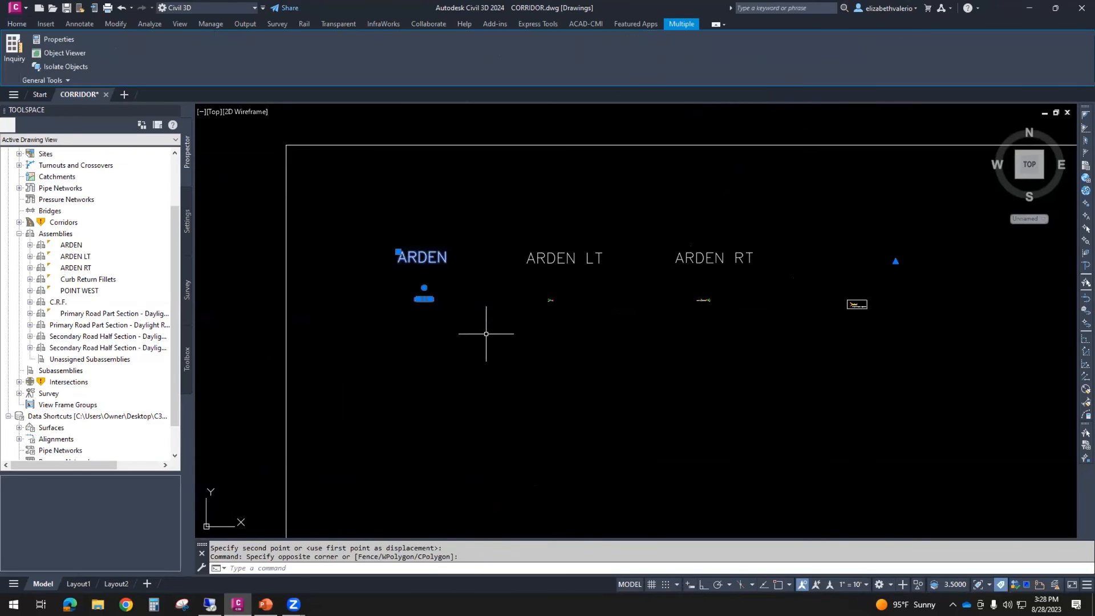
{"action": "key", "text": "Return"}
{"action": "left_click", "coordinate": [468, 305]}
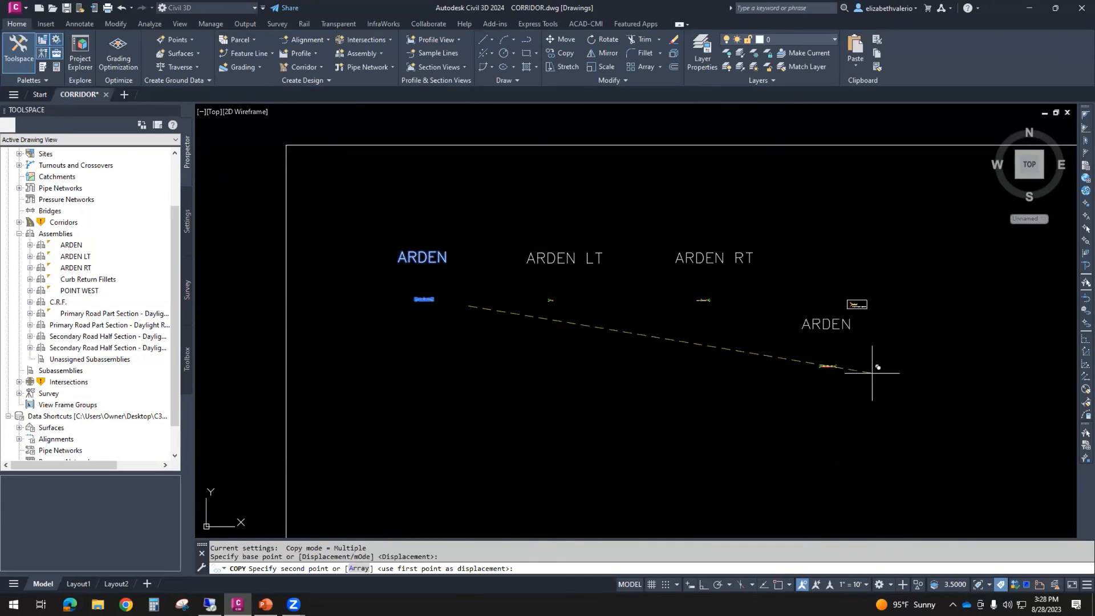
{"action": "left_click", "coordinate": [929, 311]}
{"action": "key", "text": "Escape"}
{"action": "key", "text": "Escape"}
{"action": "key", "text": "Escape"}
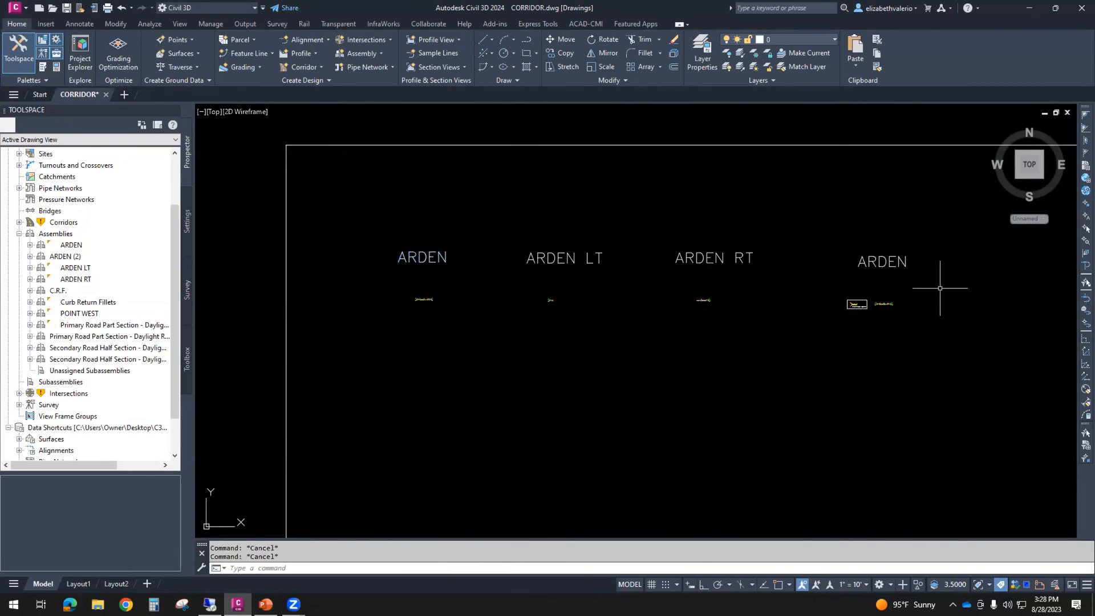
- Change the copied ARDEN label's text to "ARDEN PART SEC - DAYLIGHT LT"
{"action": "scroll", "coordinate": [912, 288], "scroll_direction": "up", "scroll_amount": 6}
{"action": "middle_click_drag", "start_coordinate": [824, 292], "coordinate": [697, 310]}
{"action": "scroll", "coordinate": [696, 310], "scroll_direction": "up", "scroll_amount": 2}
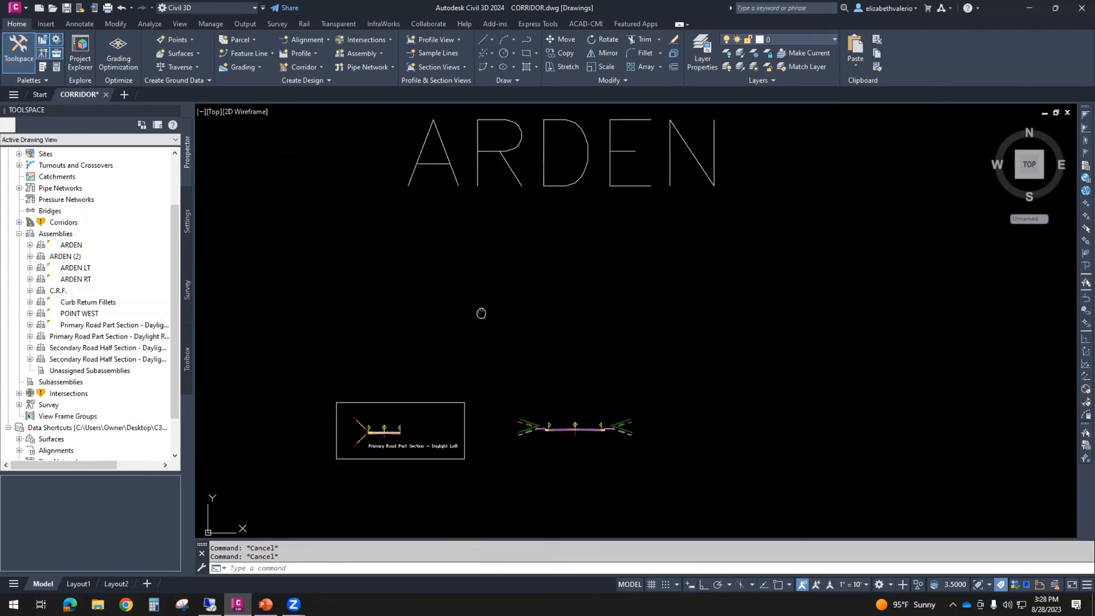
{"action": "middle_click_drag", "start_coordinate": [486, 295], "coordinate": [491, 337]}
{"action": "left_click", "coordinate": [481, 195]}
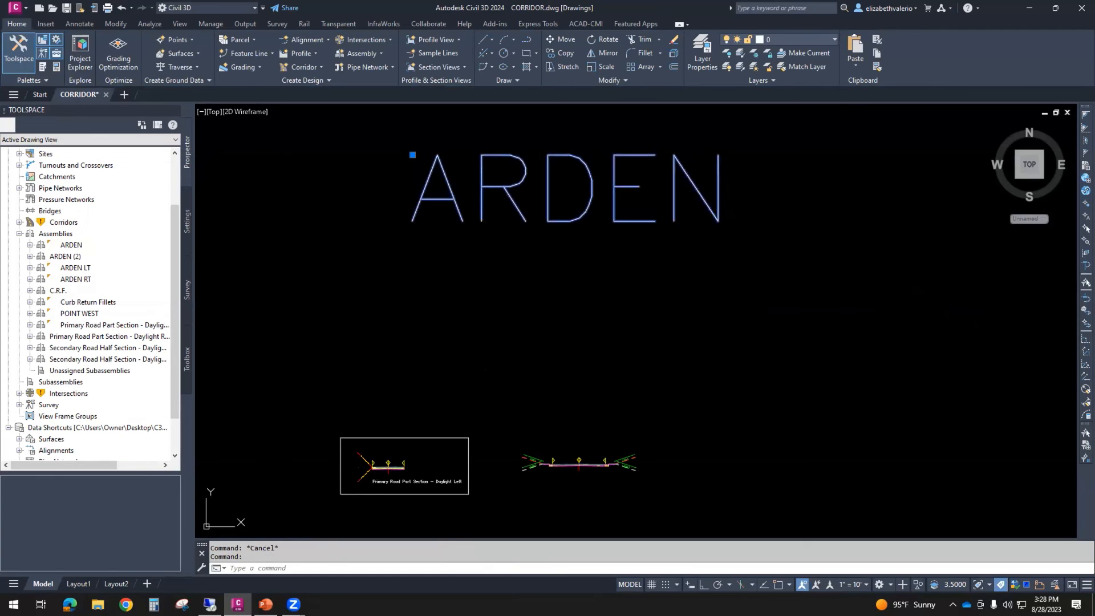
{"action": "double_click", "coordinate": [474, 222]}
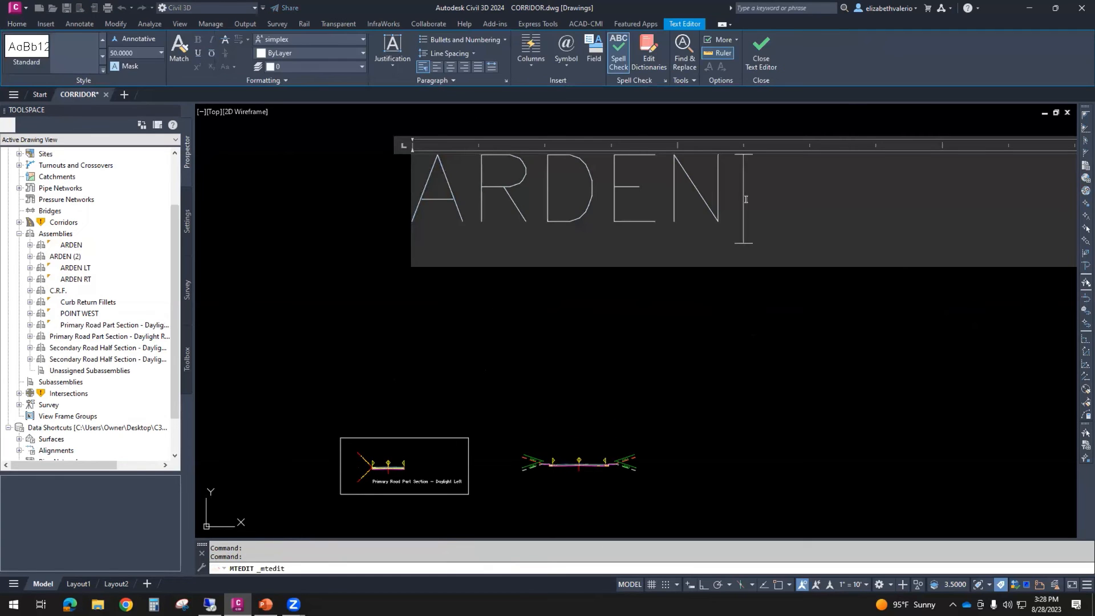
{"action": "type", "text": "PART SEC"}
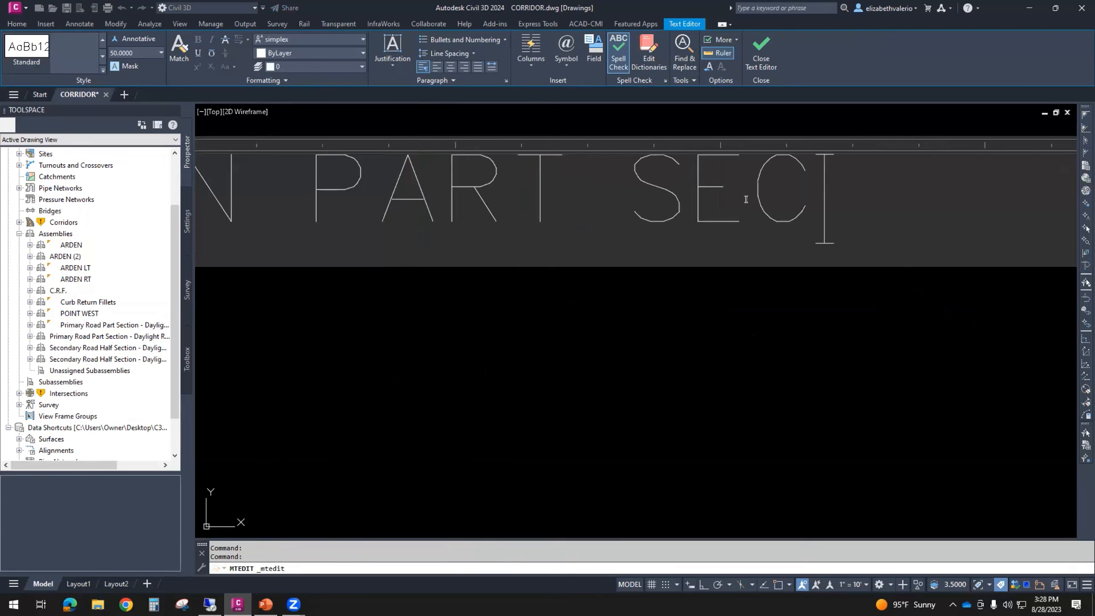
{"action": "type", "text": " -"}
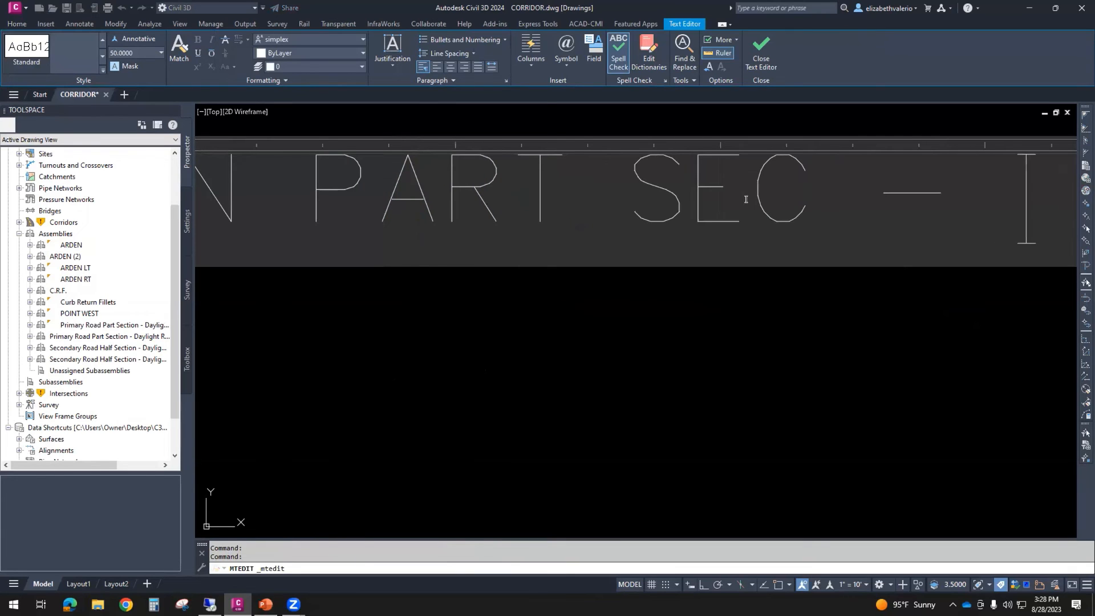
{"action": "scroll", "coordinate": [821, 254], "scroll_direction": "down", "scroll_amount": 5}
{"action": "scroll", "coordinate": [828, 310], "scroll_direction": "up", "scroll_amount": 2}
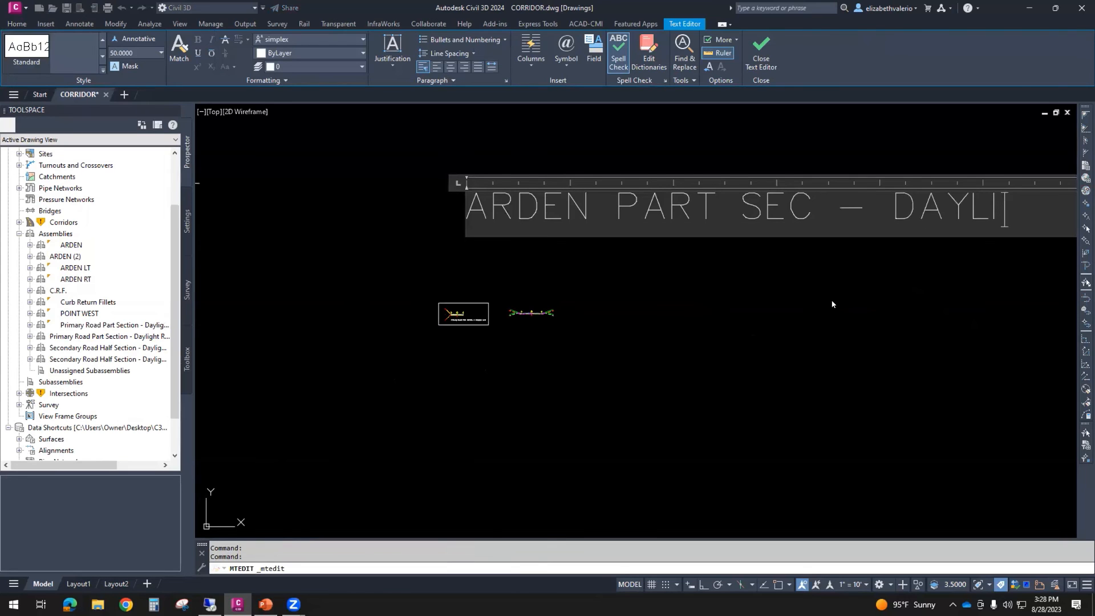
{"action": "type", "text": "DAYLIGHT"}
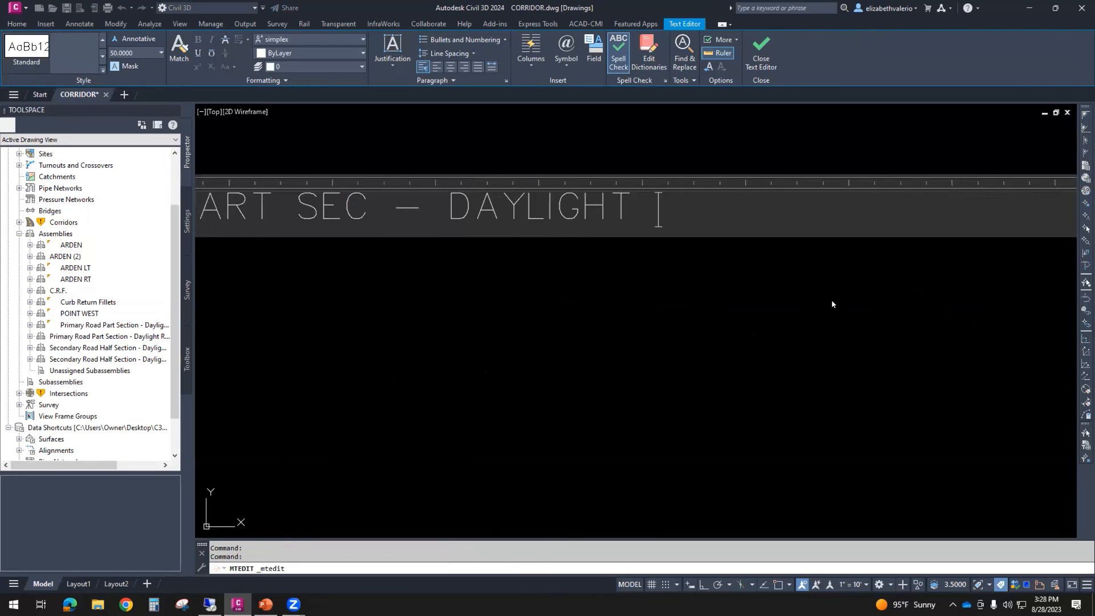
{"action": "left_click", "coordinate": [771, 299]}
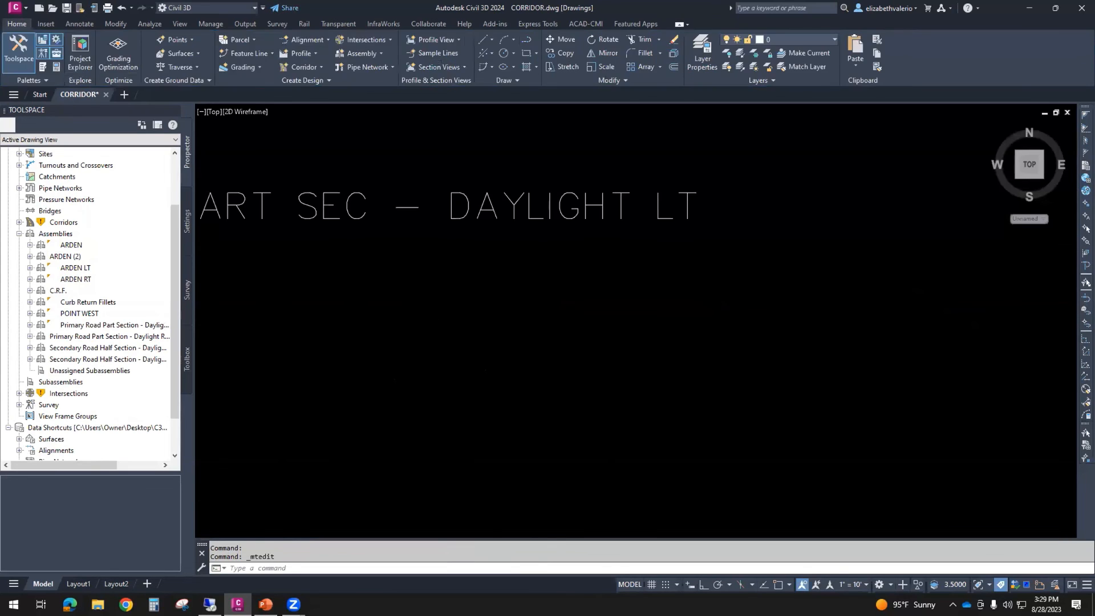
- Wrap the ARDEN PART SEC - DAYLIGHT LT label onto two lines above the two assemblies
{"action": "scroll", "coordinate": [476, 305], "scroll_direction": "down", "scroll_amount": 2}
{"action": "scroll", "coordinate": [376, 309], "scroll_direction": "up", "scroll_amount": 5}
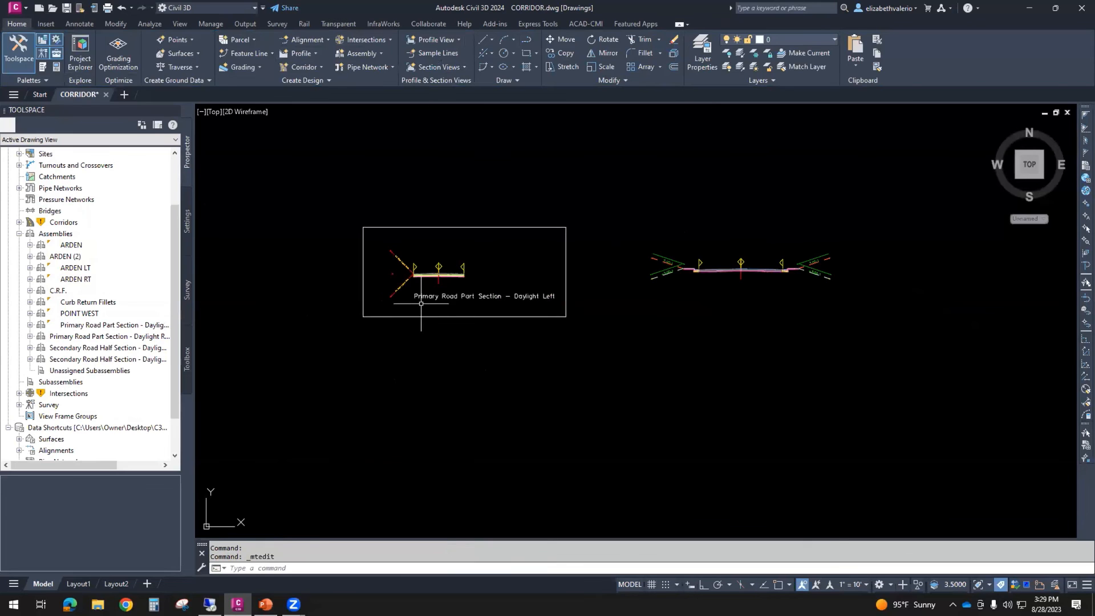
{"action": "scroll", "coordinate": [505, 302], "scroll_direction": "down", "scroll_amount": 4}
{"action": "mouse_move", "coordinate": [677, 288]}
{"action": "middle_mouse_down"}
{"action": "mouse_move", "coordinate": [546, 318]}
{"action": "mouse_move", "coordinate": [587, 367]}
{"action": "middle_mouse_up"}
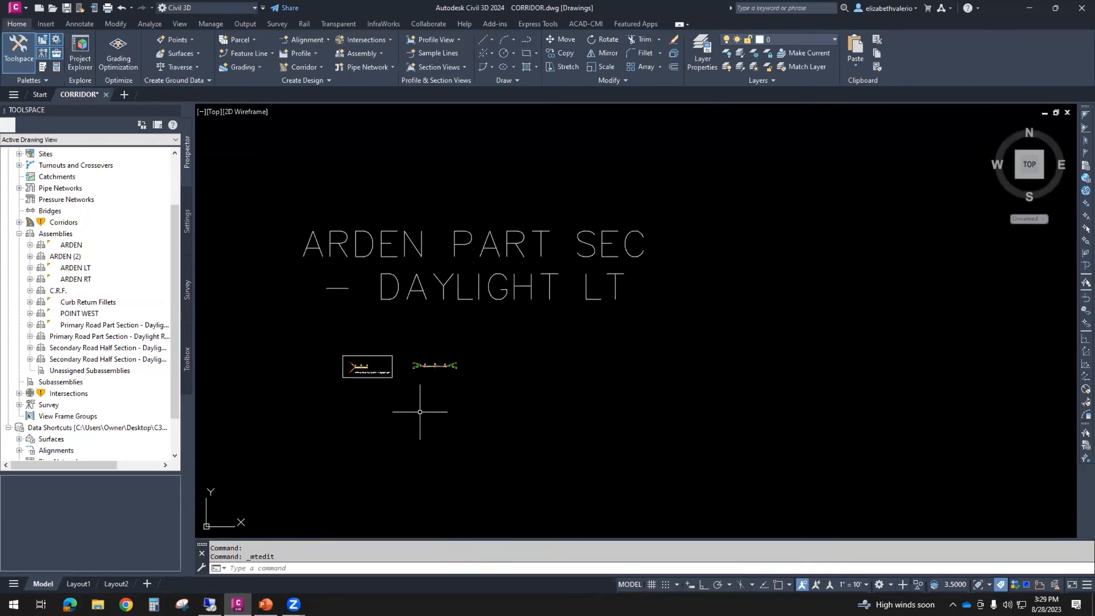
{"action": "middle_click_drag", "start_coordinate": [486, 394], "coordinate": [524, 393]}
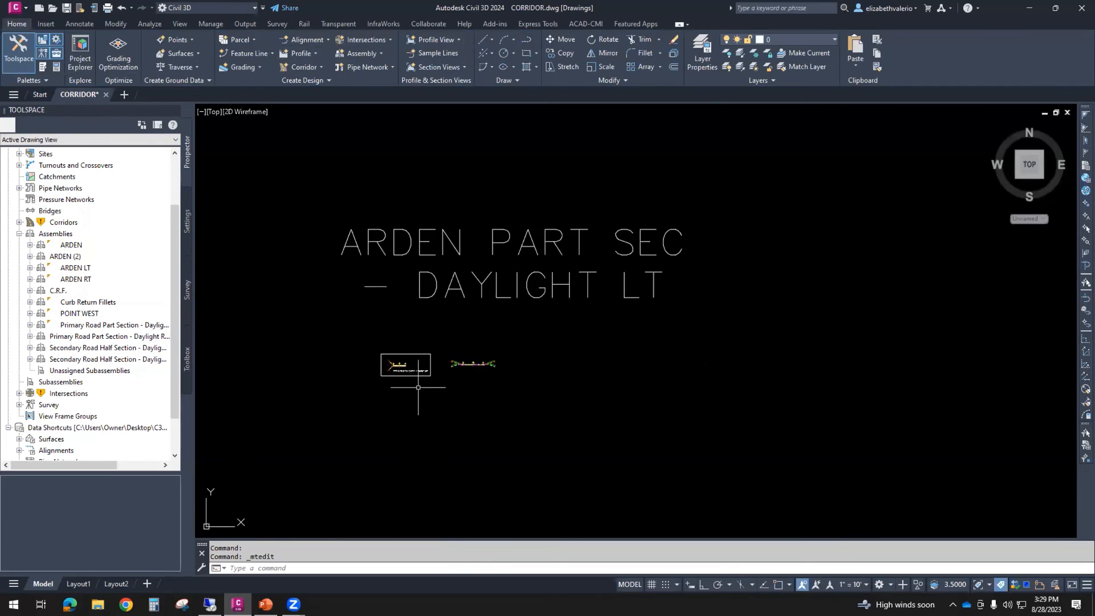
{"action": "scroll", "coordinate": [422, 365], "scroll_direction": "up", "scroll_amount": 2}
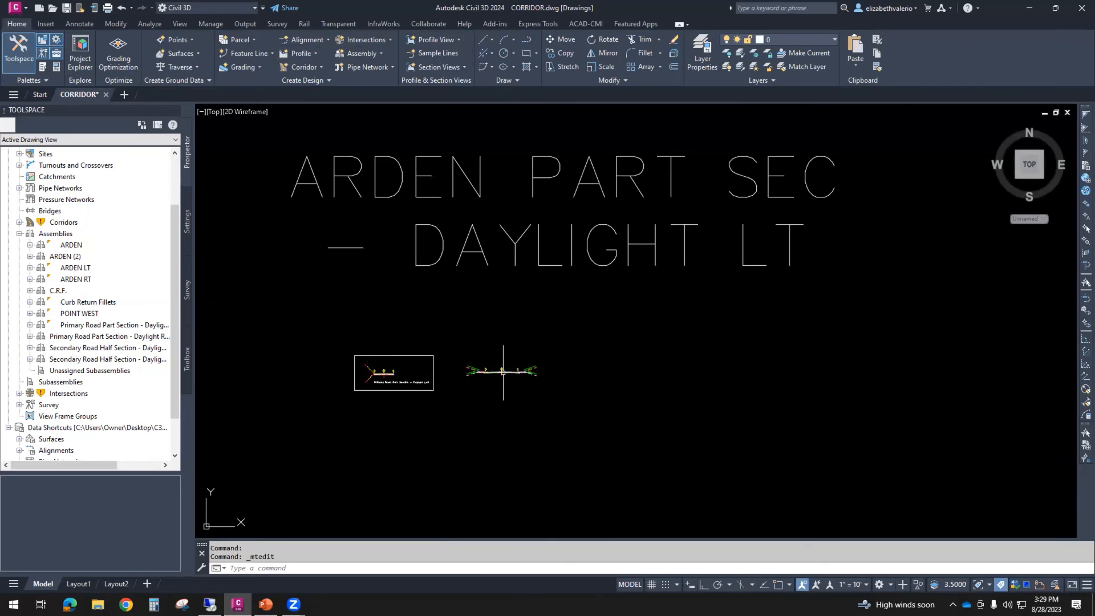
{"action": "scroll", "coordinate": [503, 371], "scroll_direction": "up", "scroll_amount": 2}
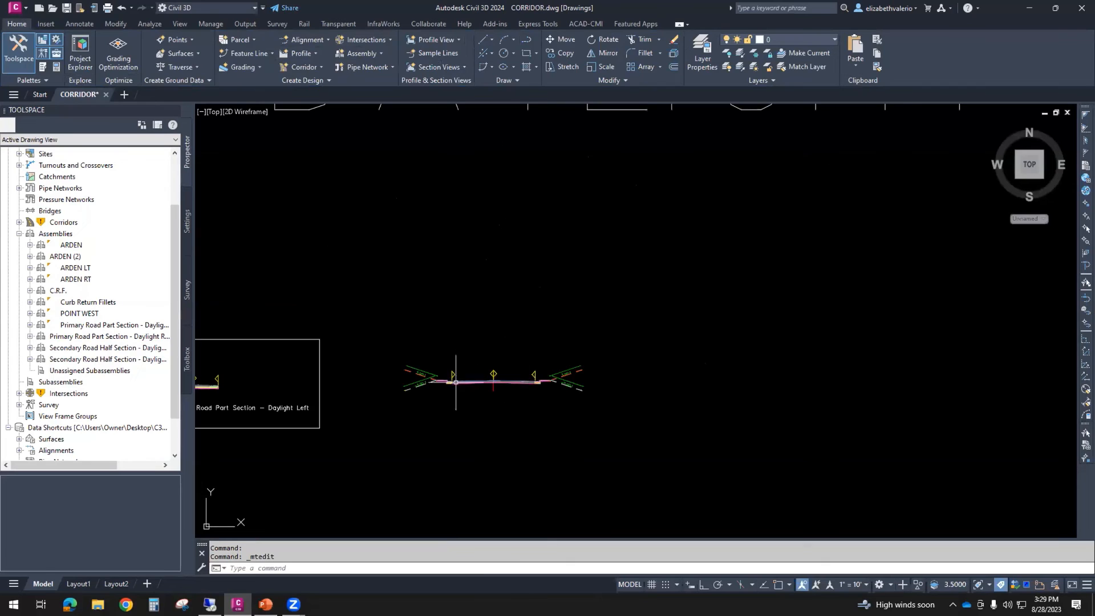
{"action": "left_click", "coordinate": [493, 377]}
{"action": "right_click", "coordinate": [671, 363]}
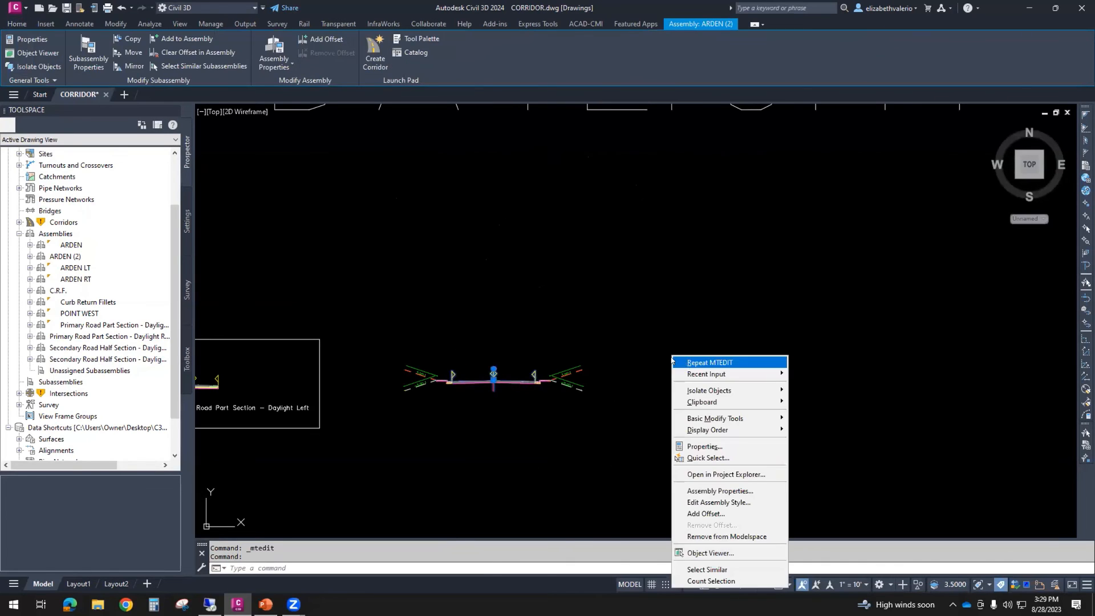
{"action": "left_click", "coordinate": [743, 489]}
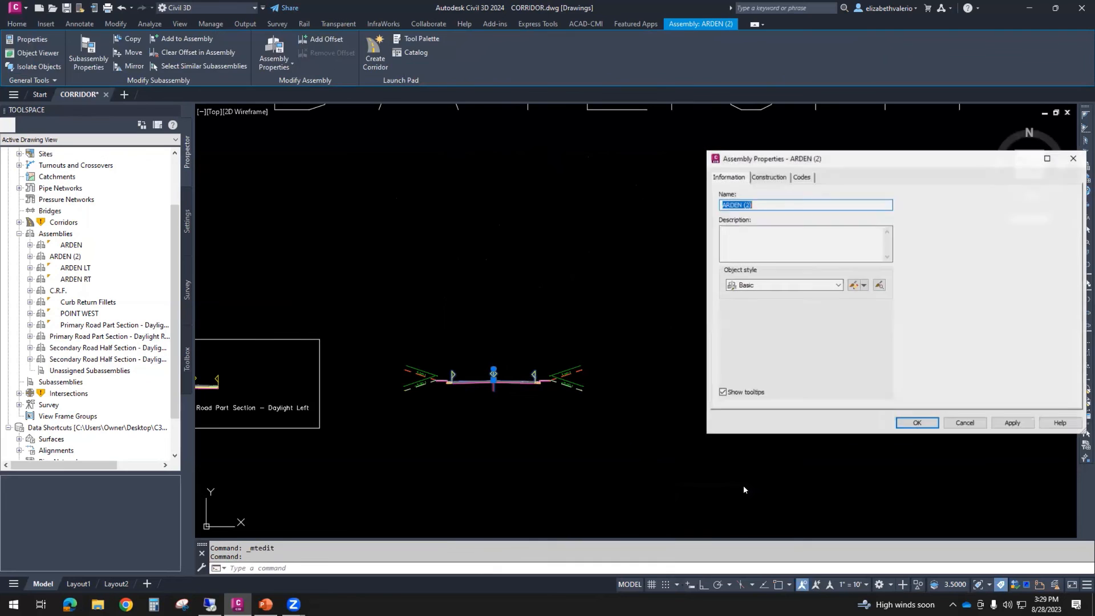
{"action": "left_click", "coordinate": [964, 423]}
- Open the copied ARDEN (2) assembly's name for editing in its assembly properties, keeping the new label in view
{"action": "scroll", "coordinate": [878, 410], "scroll_direction": "down", "scroll_amount": 2}
{"action": "scroll", "coordinate": [875, 408], "scroll_direction": "down", "scroll_amount": 4}
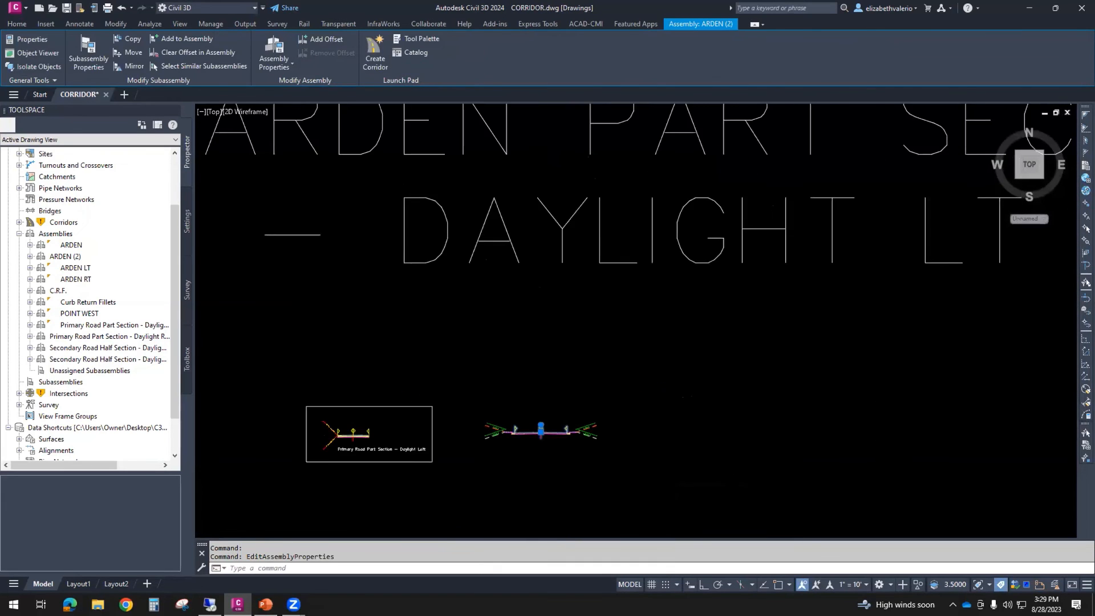
{"action": "middle_click_drag", "start_coordinate": [741, 409], "coordinate": [670, 386]}
{"action": "right_click", "coordinate": [670, 386]}
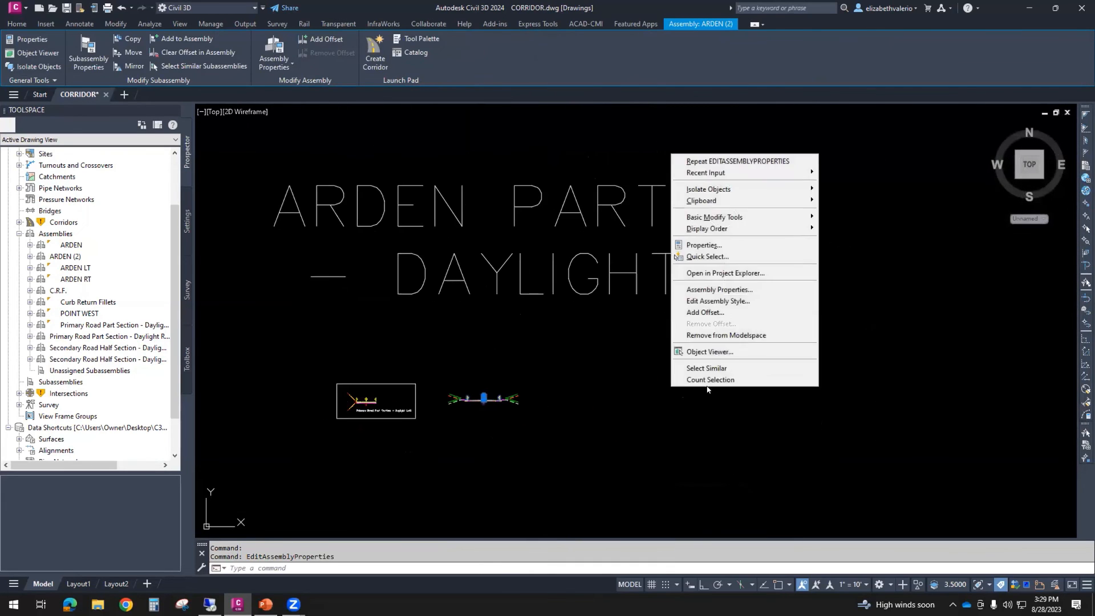
{"action": "left_click", "coordinate": [718, 290]}
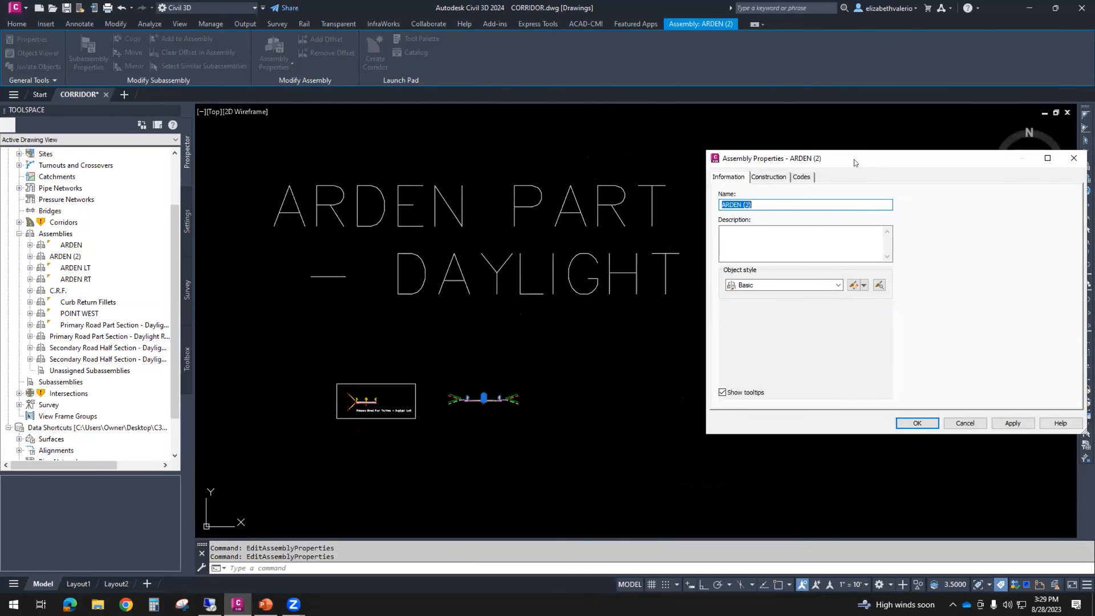
{"action": "left_click_drag", "start_coordinate": [853, 159], "coordinate": [756, 328]}
{"action": "left_click", "coordinate": [643, 371]}
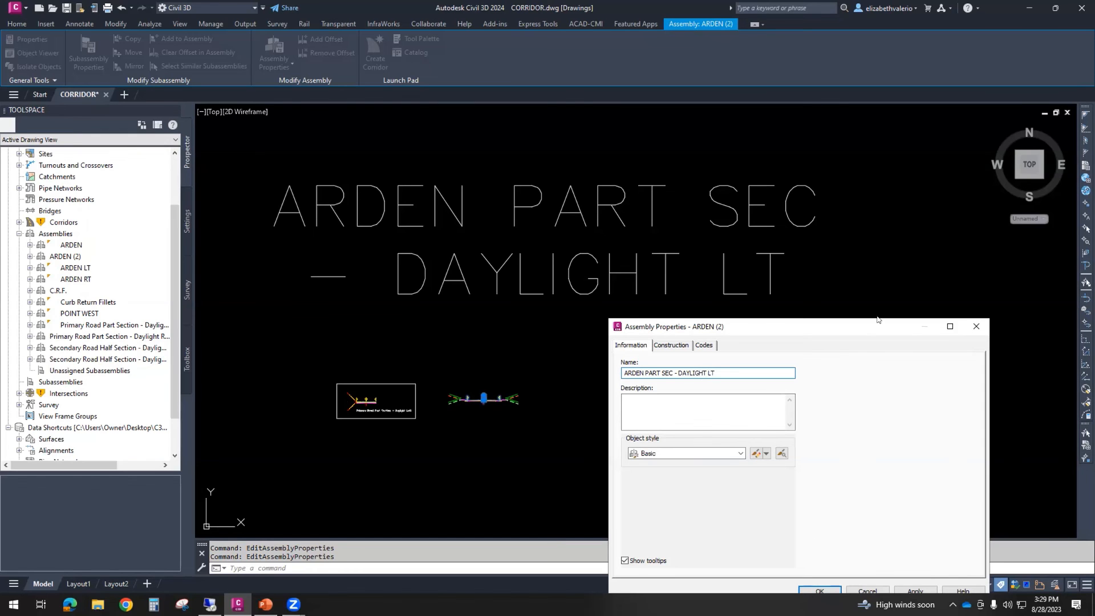
- Rename the copied ARDEN (2) assembly as ARDEN PART SEC - DAYLIGHT LT
{"action": "left_click_drag", "start_coordinate": [877, 319], "coordinate": [931, 289]}
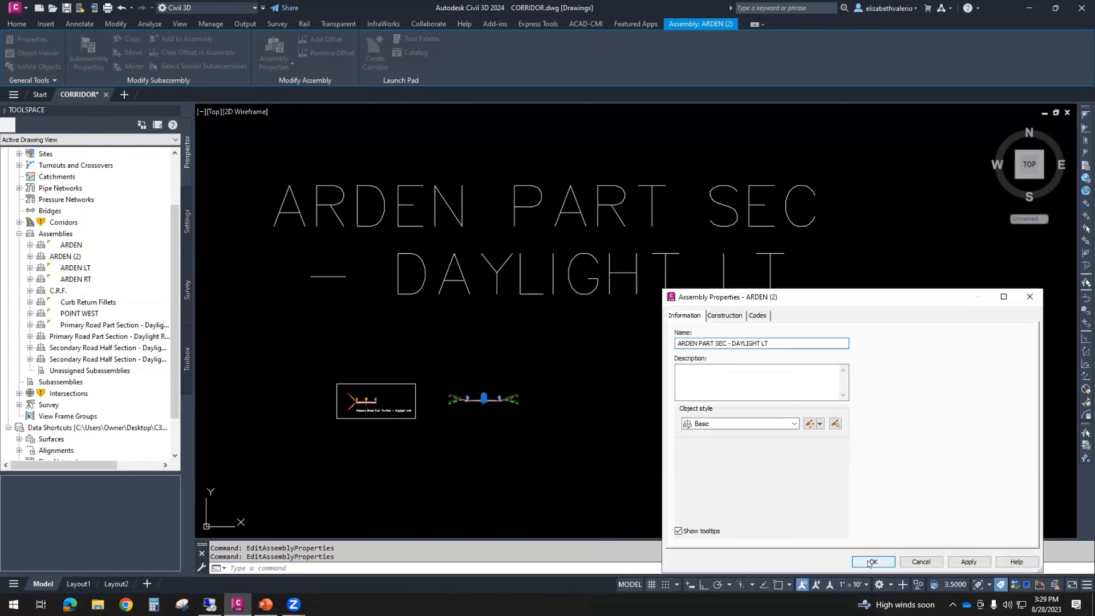
{"action": "left_click", "coordinate": [871, 562]}
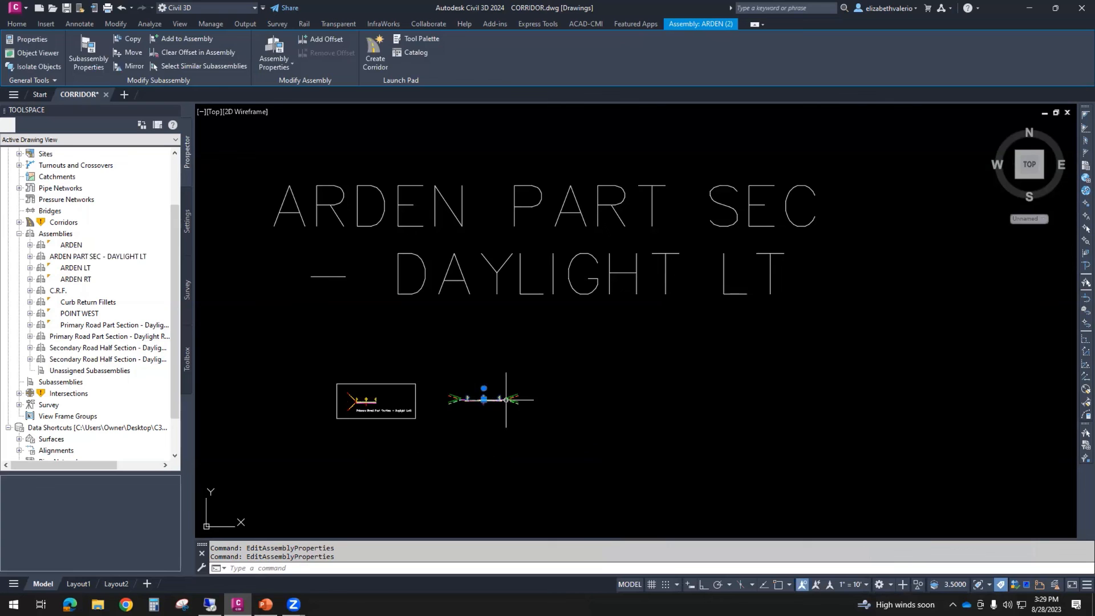
{"action": "key", "text": "Escape"}
{"action": "key", "text": "Escape"}
- Delete the right-side daylight, sidewalk and curb-and-gutter subassemblies from the ARDEN PART SEC - DAYLIGHT LT assembly and save the drawing
{"action": "scroll", "coordinate": [490, 414], "scroll_direction": "up", "scroll_amount": 5}
{"action": "middle_click_drag", "start_coordinate": [610, 391], "coordinate": [680, 373]}
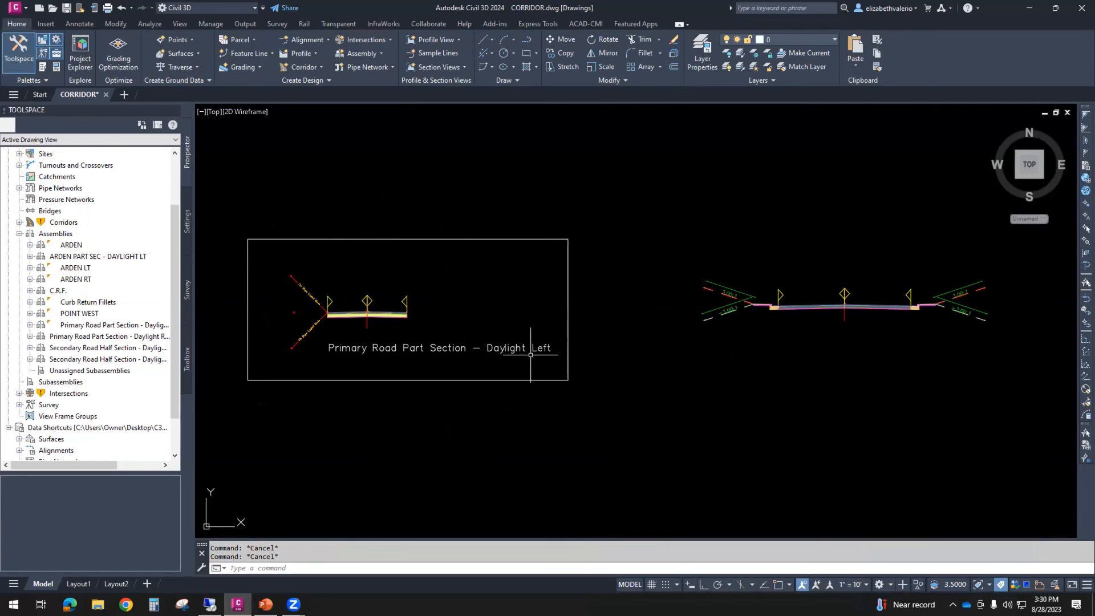
{"action": "left_click", "coordinate": [975, 314]}
{"action": "left_click", "coordinate": [955, 344]}
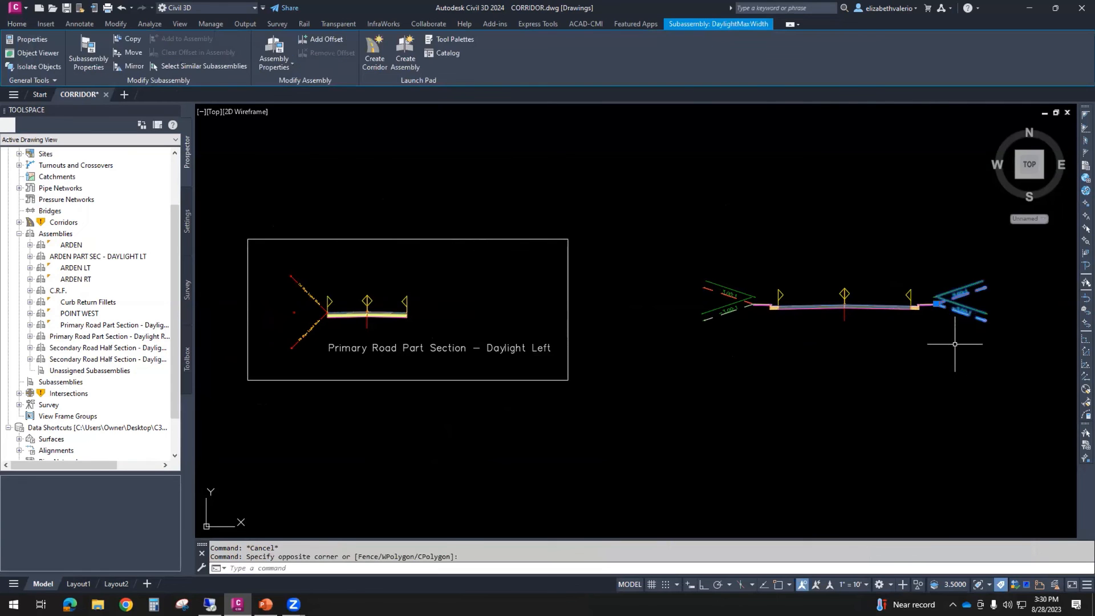
{"action": "key", "text": "Delete"}
{"action": "left_click", "coordinate": [930, 303]}
{"action": "key", "text": "Delete"}
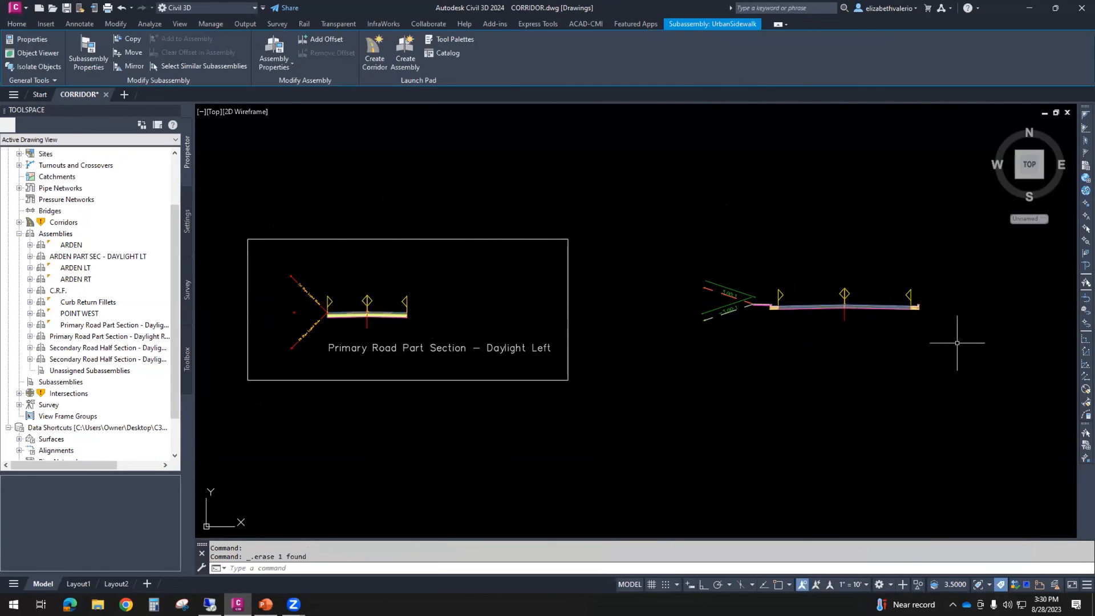
{"action": "left_click", "coordinate": [915, 306]}
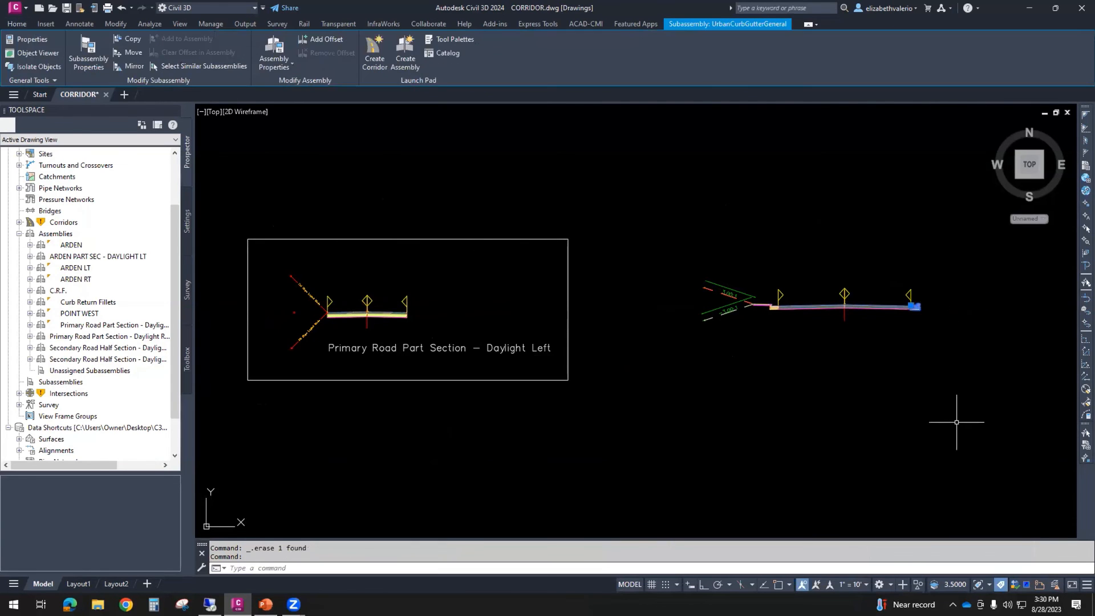
{"action": "key", "text": "Delete"}
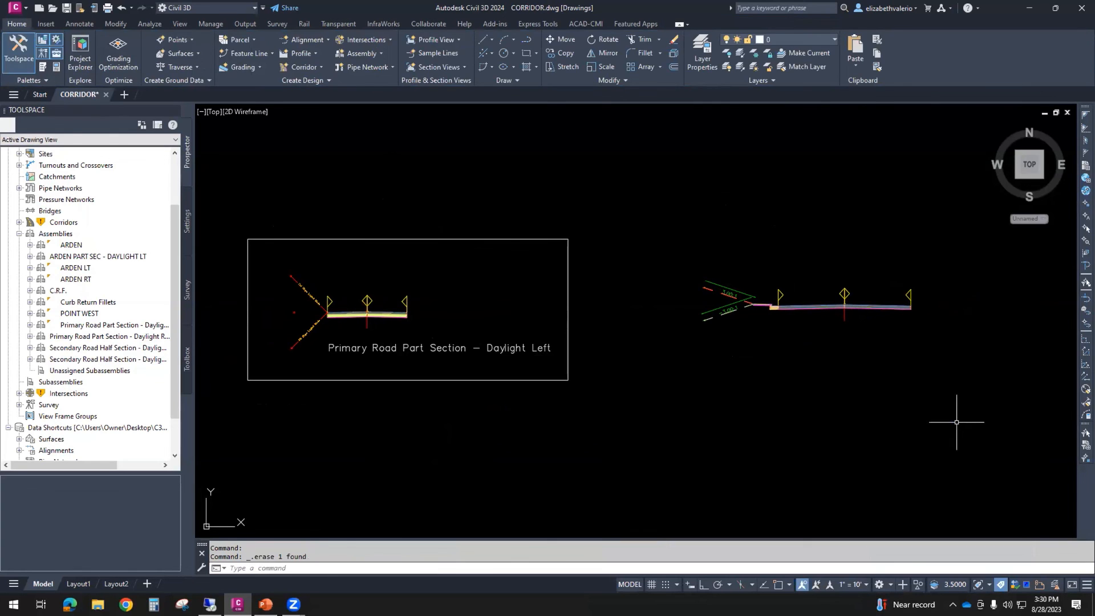
{"action": "key", "text": "ctrl+s"}
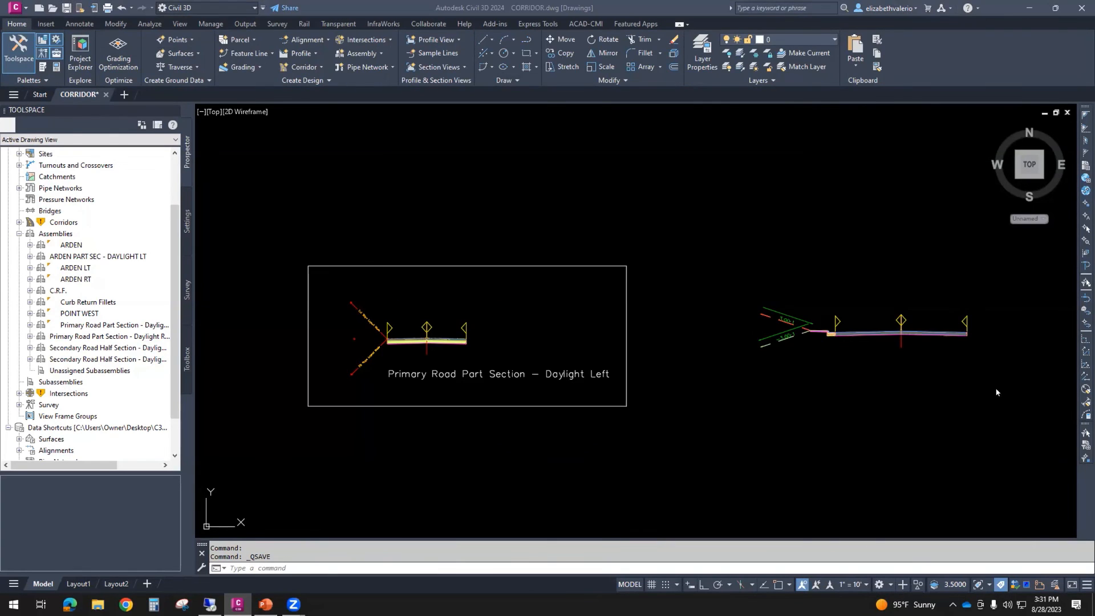
- Examine the labeled assembly layout and the corridor intersection of Arden Way and Point West Way
{"action": "scroll", "coordinate": [778, 427], "scroll_direction": "down", "scroll_amount": 5}
{"action": "scroll", "coordinate": [778, 427], "scroll_direction": "down", "scroll_amount": 4}
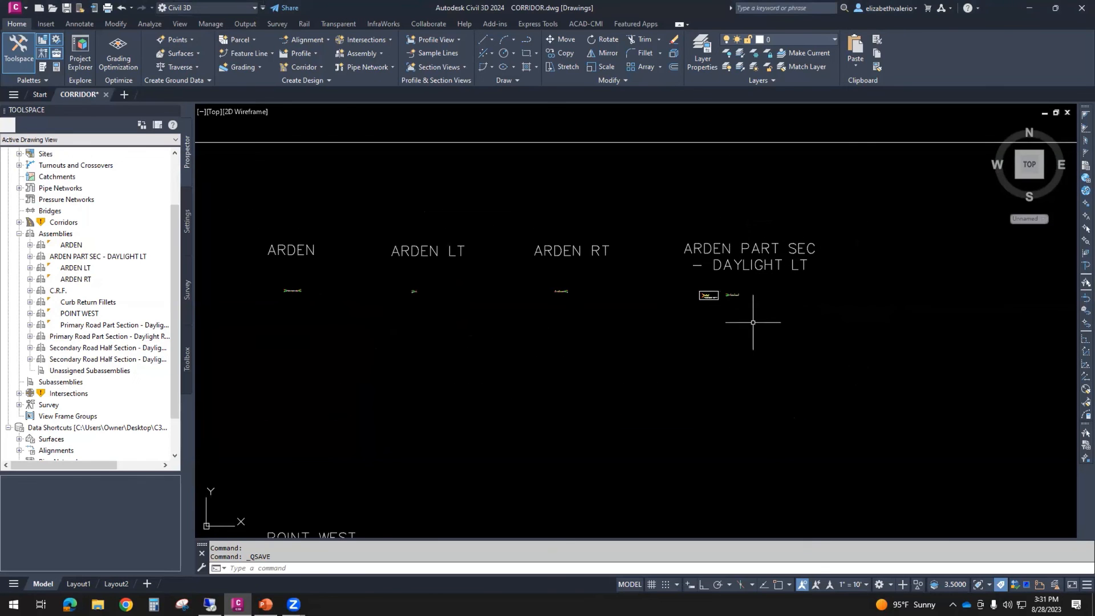
{"action": "scroll", "coordinate": [741, 310], "scroll_direction": "down", "scroll_amount": 2}
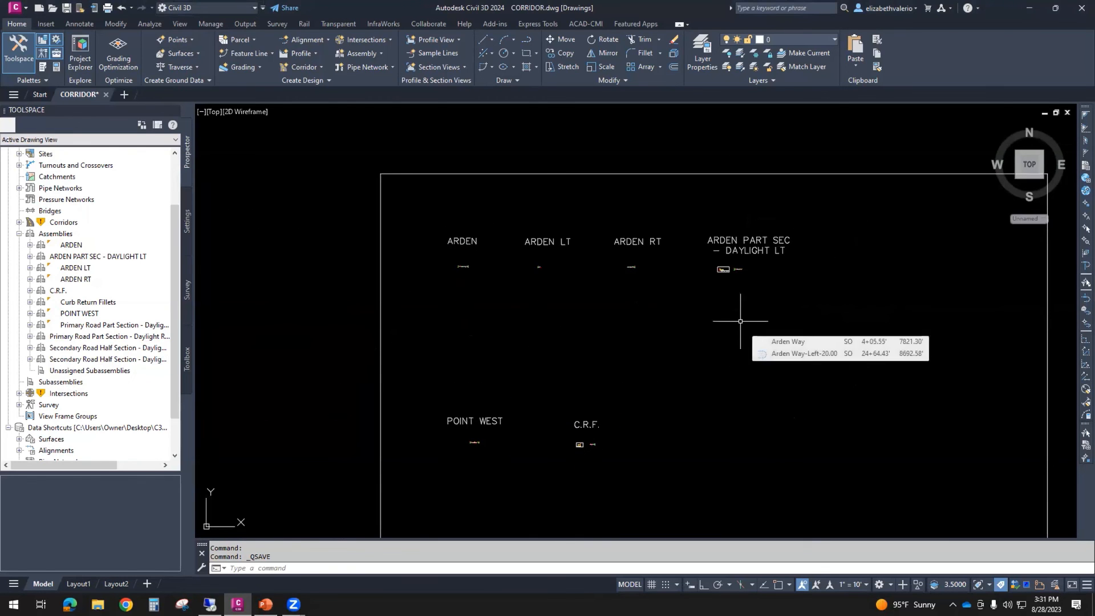
{"action": "scroll", "coordinate": [740, 321], "scroll_direction": "down", "scroll_amount": 3}
{"action": "scroll", "coordinate": [479, 325], "scroll_direction": "up", "scroll_amount": 4}
{"action": "scroll", "coordinate": [479, 324], "scroll_direction": "up", "scroll_amount": 6}
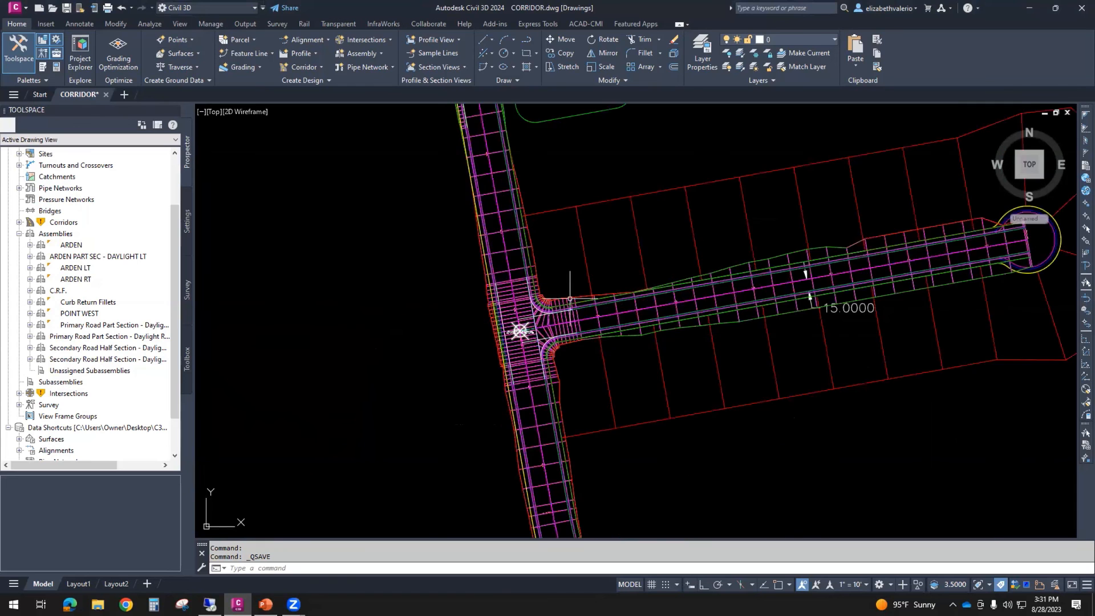
{"action": "scroll", "coordinate": [463, 284], "scroll_direction": "up", "scroll_amount": 2}
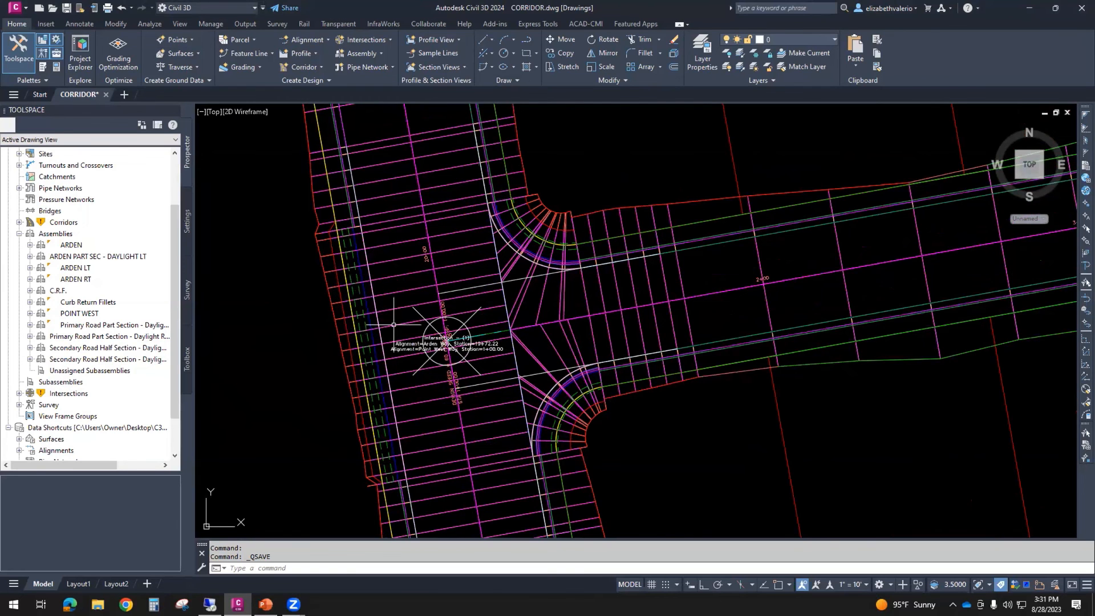
{"action": "scroll", "coordinate": [312, 374], "scroll_direction": "down", "scroll_amount": 7}
{"action": "mouse_move", "coordinate": [327, 379]}
{"action": "middle_mouse_down"}
{"action": "mouse_move", "coordinate": [438, 327]}
{"action": "mouse_move", "coordinate": [312, 408]}
{"action": "middle_mouse_up"}
{"action": "scroll", "coordinate": [438, 328], "scroll_direction": "up", "scroll_amount": 4}
{"action": "scroll", "coordinate": [439, 331], "scroll_direction": "up", "scroll_amount": 2}
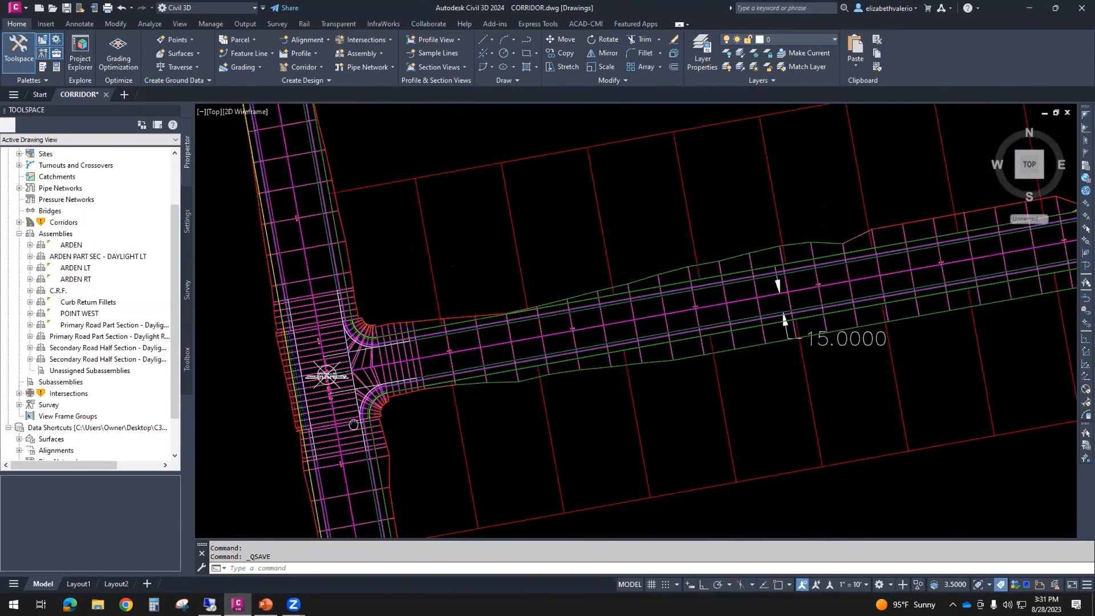
- In the ARDEN & POINT WEST corridor properties, assign the C.R.F. assembly to the NE quadrant's curb return region
{"action": "left_click", "coordinate": [303, 273]}
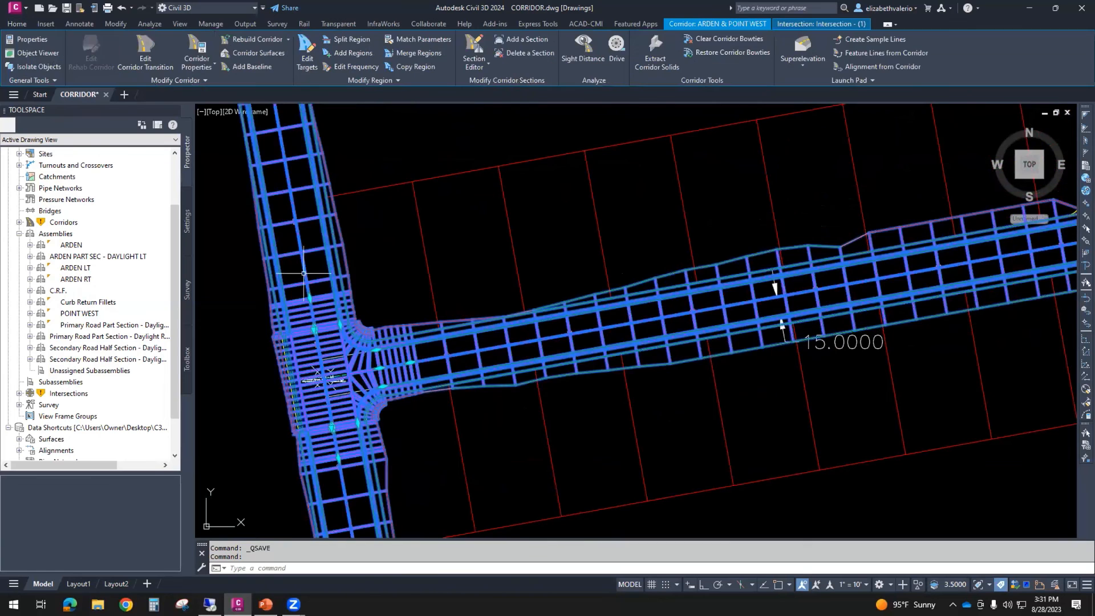
{"action": "right_click", "coordinate": [564, 215]}
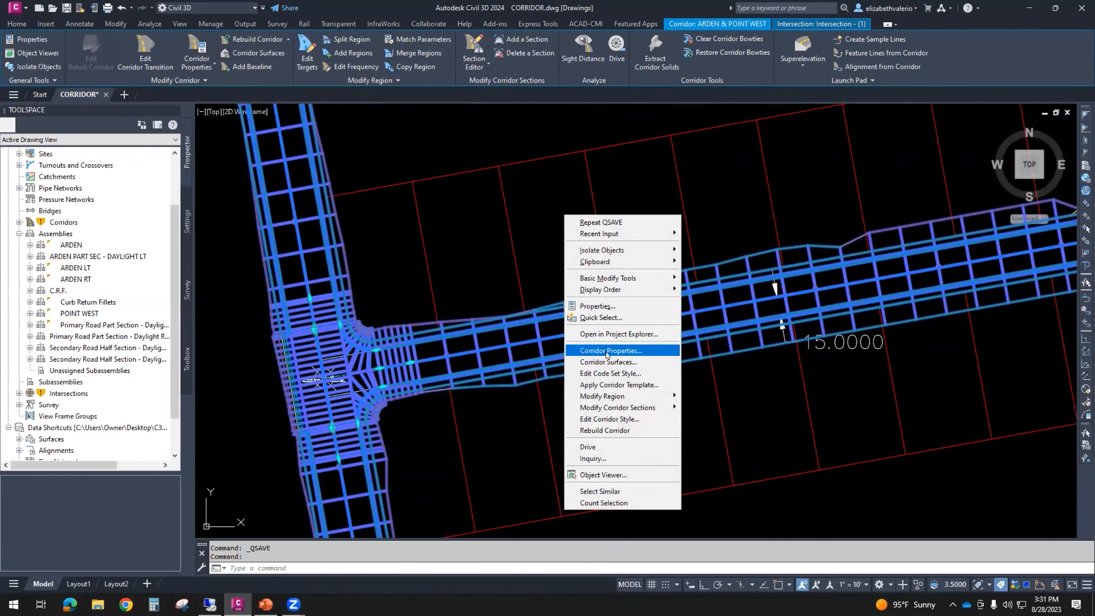
{"action": "left_click", "coordinate": [606, 351]}
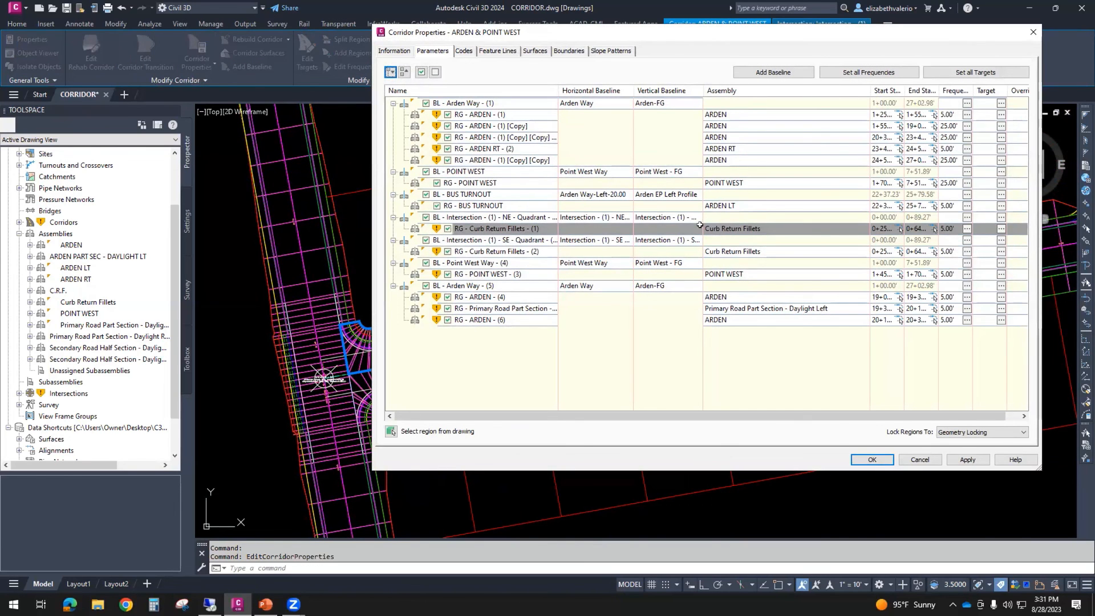
{"action": "left_click", "coordinate": [732, 228]}
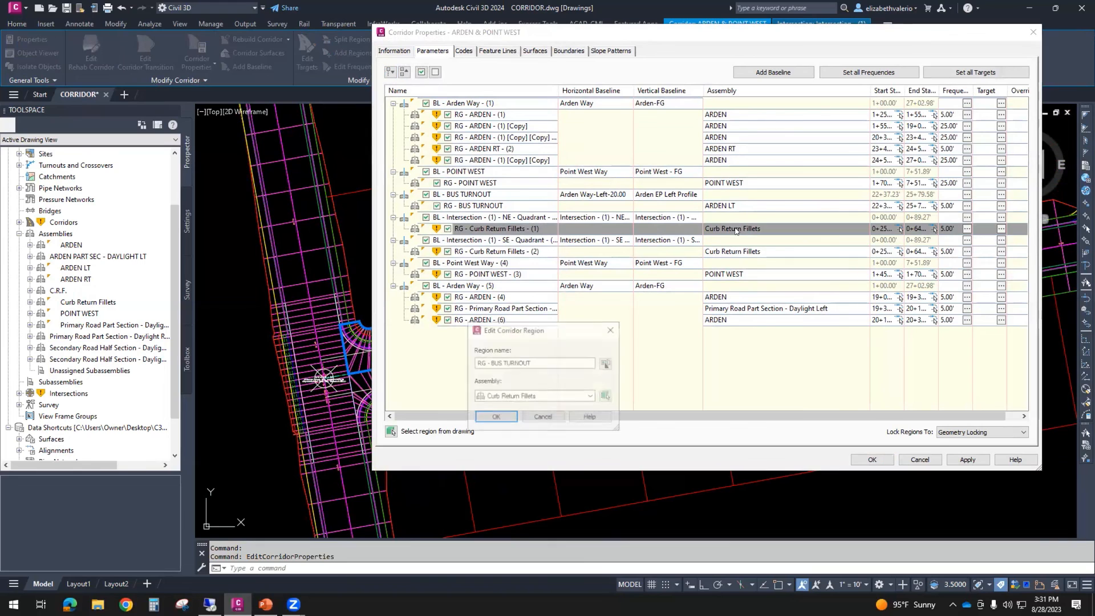
{"action": "left_click", "coordinate": [542, 397]}
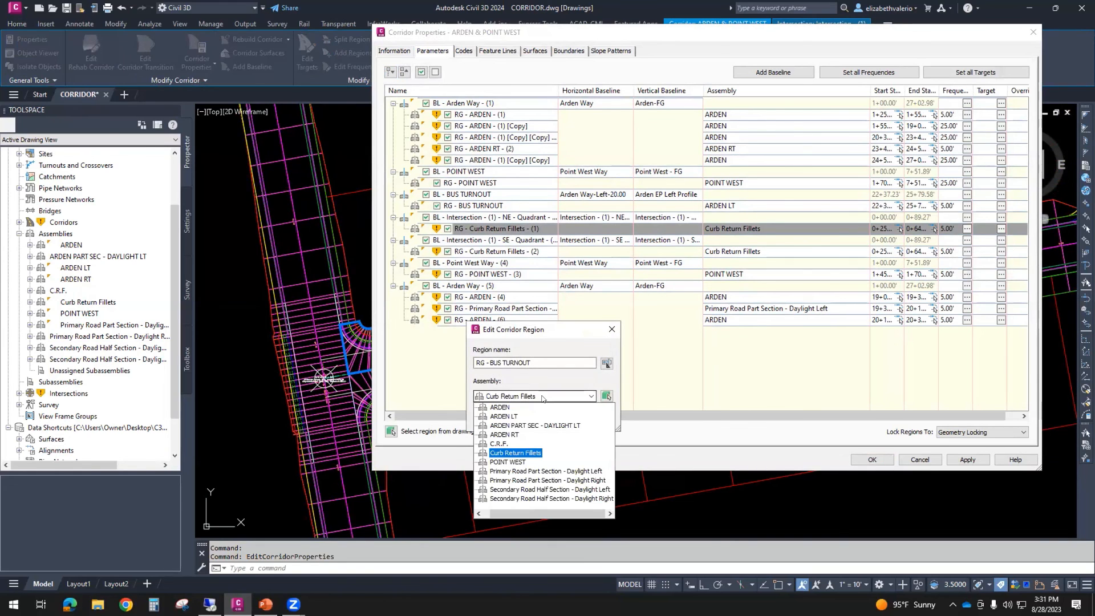
{"action": "left_click", "coordinate": [498, 444]}
{"action": "left_click", "coordinate": [495, 416]}
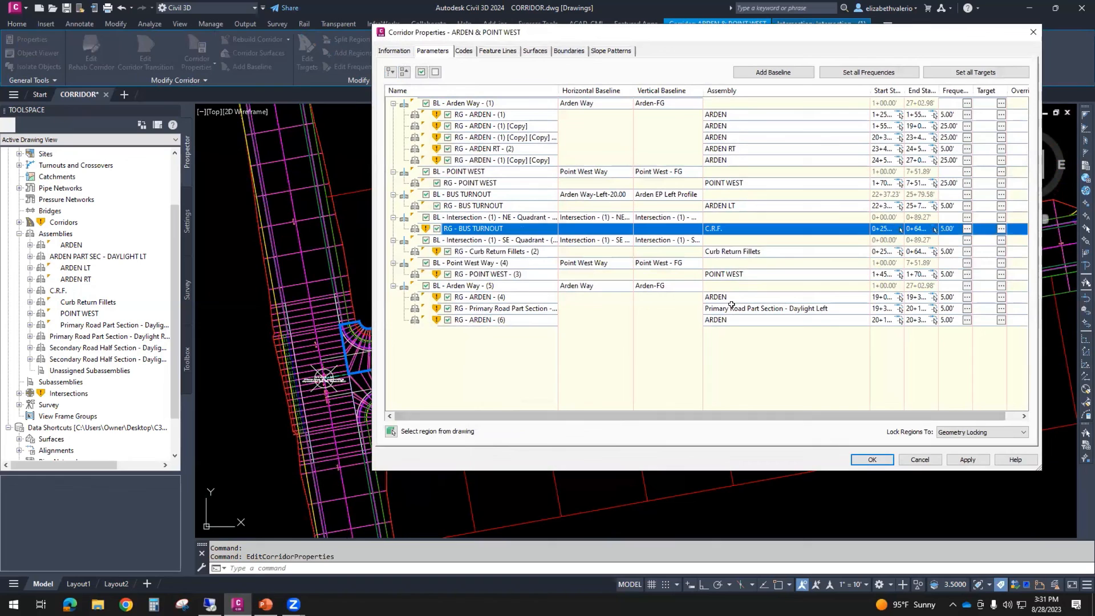
- Assign the C.R.F. assembly to the SE quadrant's curb return region
{"action": "double_click", "coordinate": [759, 251]}
{"action": "left_click", "coordinate": [541, 396]}
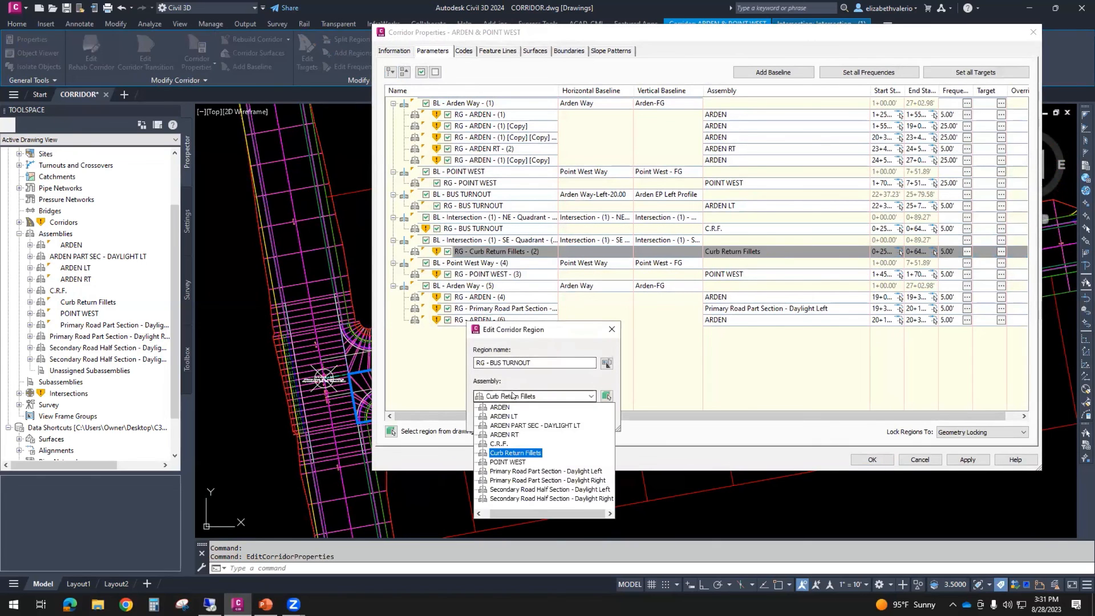
{"action": "left_click", "coordinate": [498, 443]}
{"action": "left_click", "coordinate": [495, 417]}
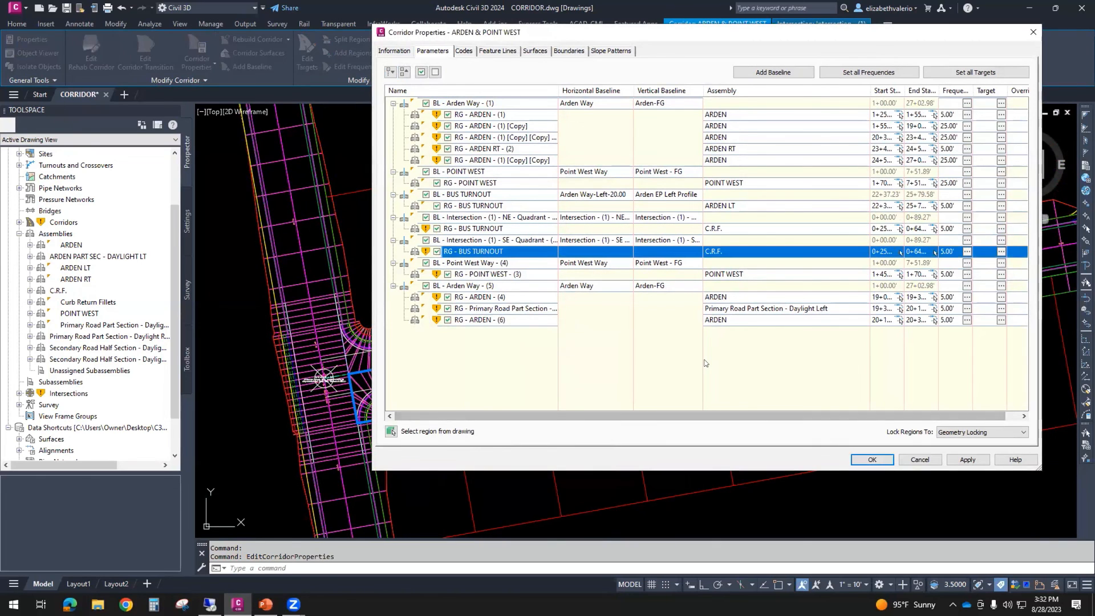
- Assign the ARDEN PART SEC - DAYLIGHT LT assembly to the Primary Road Part Section region of the Arden Way (5) baseline
{"action": "double_click", "coordinate": [842, 308]}
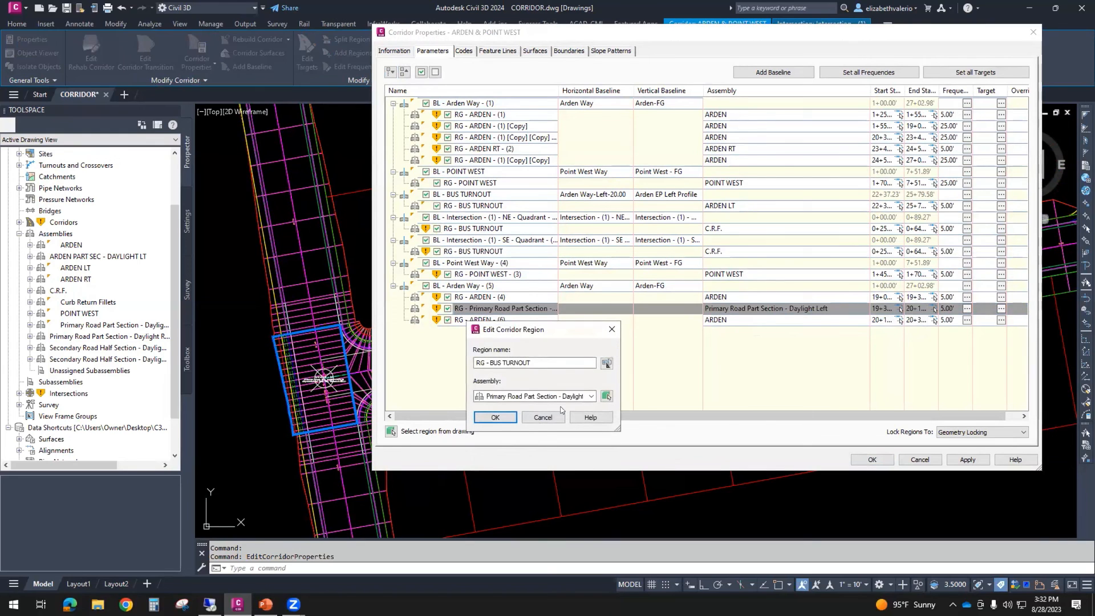
{"action": "left_click", "coordinate": [590, 396]}
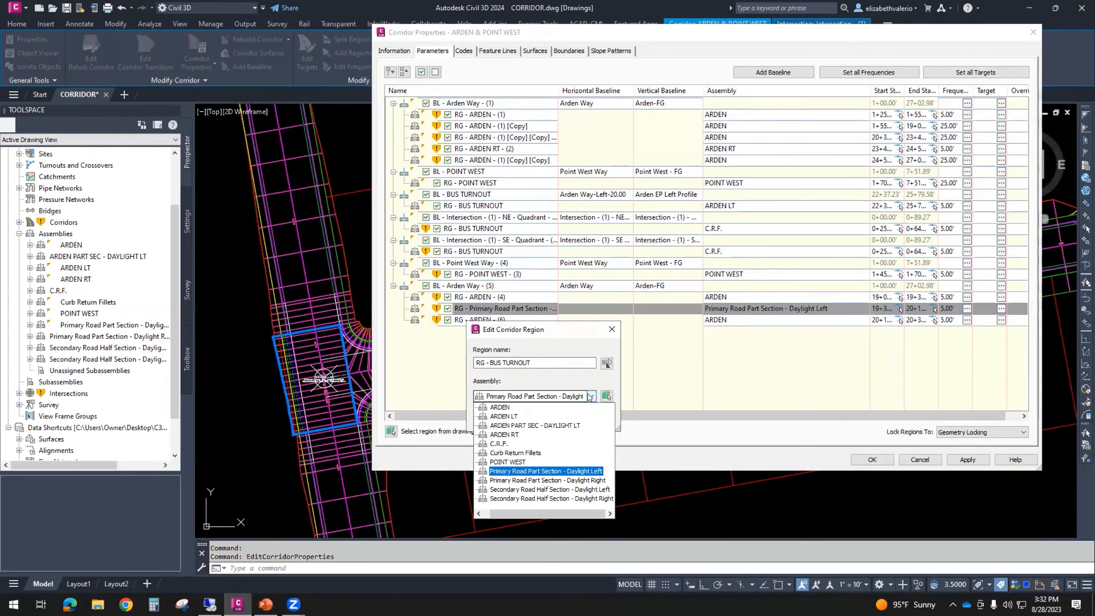
{"action": "left_click", "coordinate": [524, 426]}
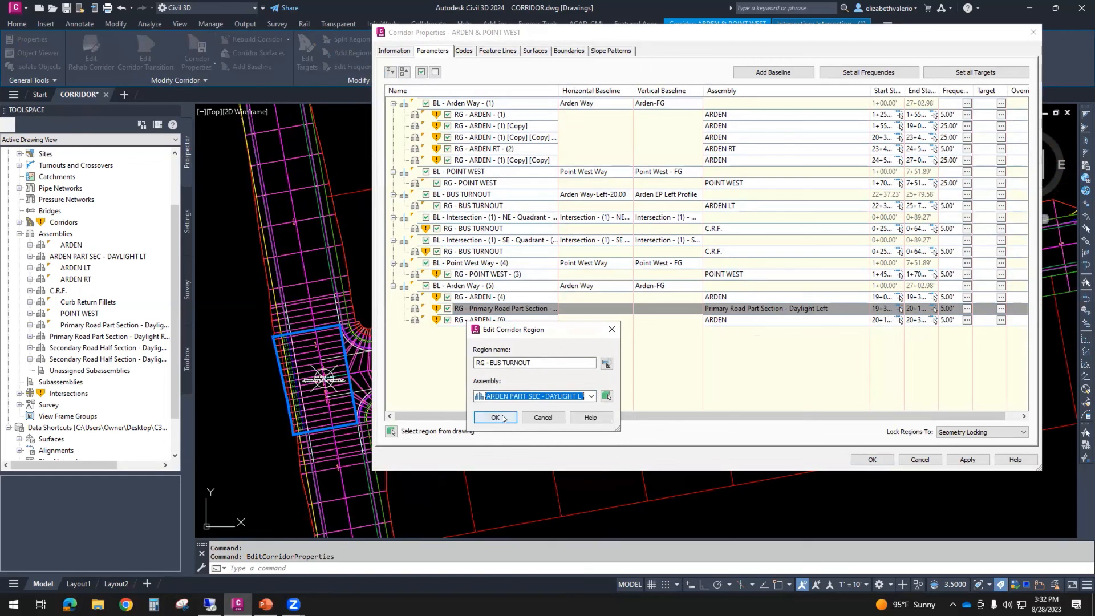
{"action": "left_click", "coordinate": [495, 418]}
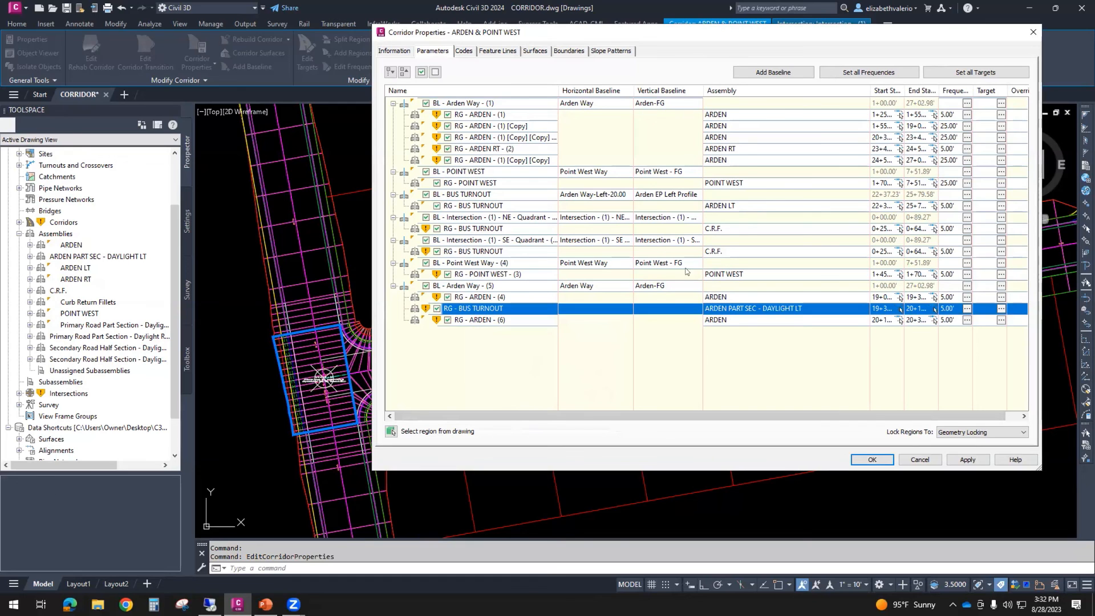
- Apply the region changes by rebuilding the corridor, inspect the intersection's curb returns, and save the drawing
{"action": "left_click", "coordinate": [870, 460]}
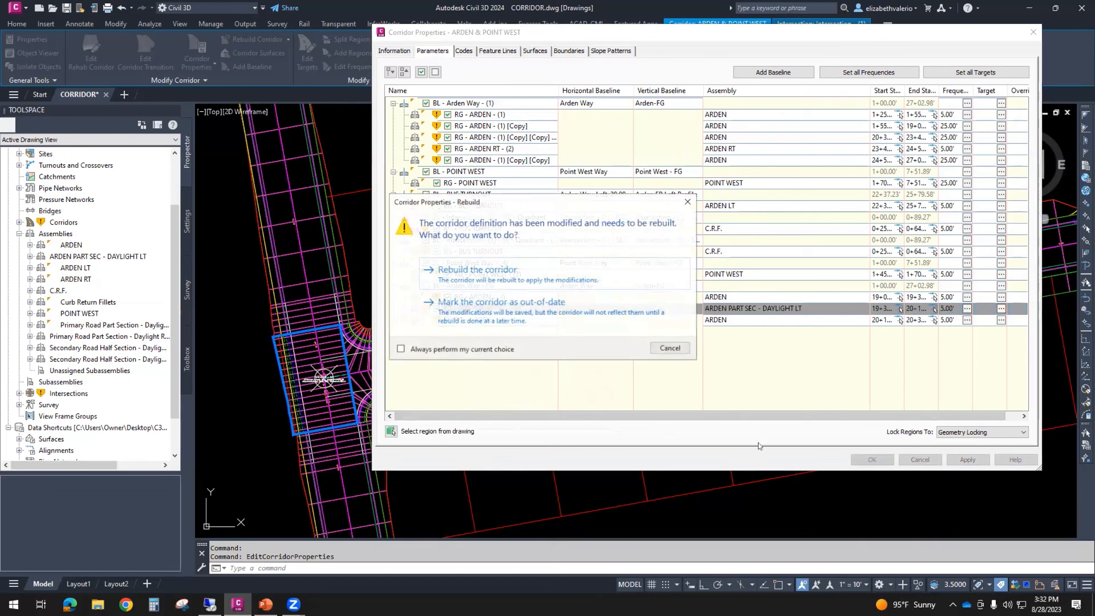
{"action": "left_click", "coordinate": [490, 272]}
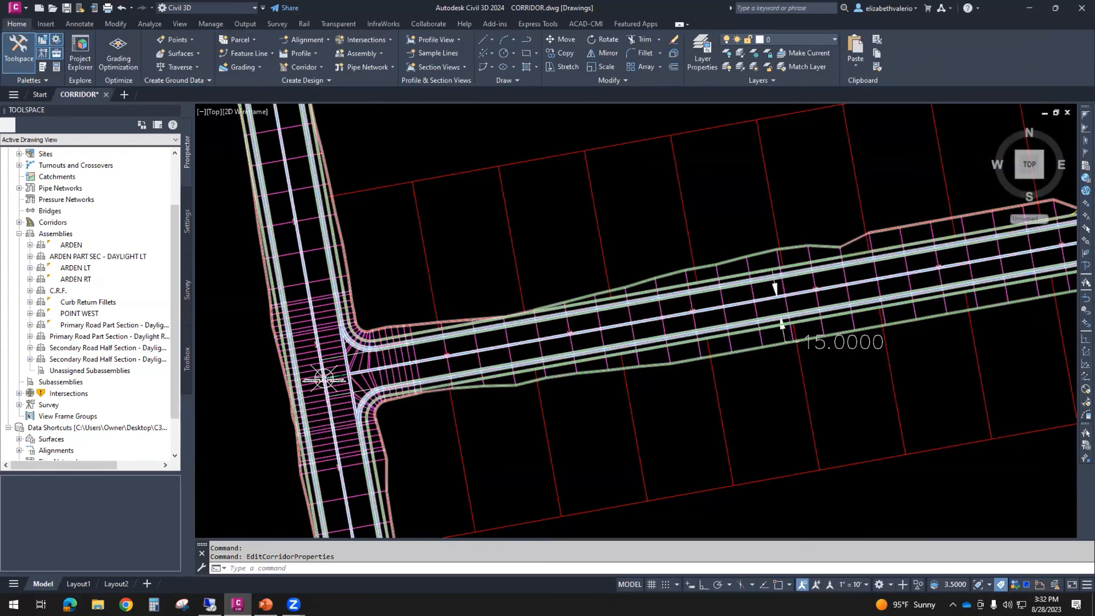
{"action": "scroll", "coordinate": [407, 422], "scroll_direction": "up", "scroll_amount": 3}
{"action": "mouse_move", "coordinate": [408, 422]}
{"action": "middle_mouse_down"}
{"action": "mouse_move", "coordinate": [535, 431]}
{"action": "mouse_move", "coordinate": [618, 479]}
{"action": "middle_mouse_up"}
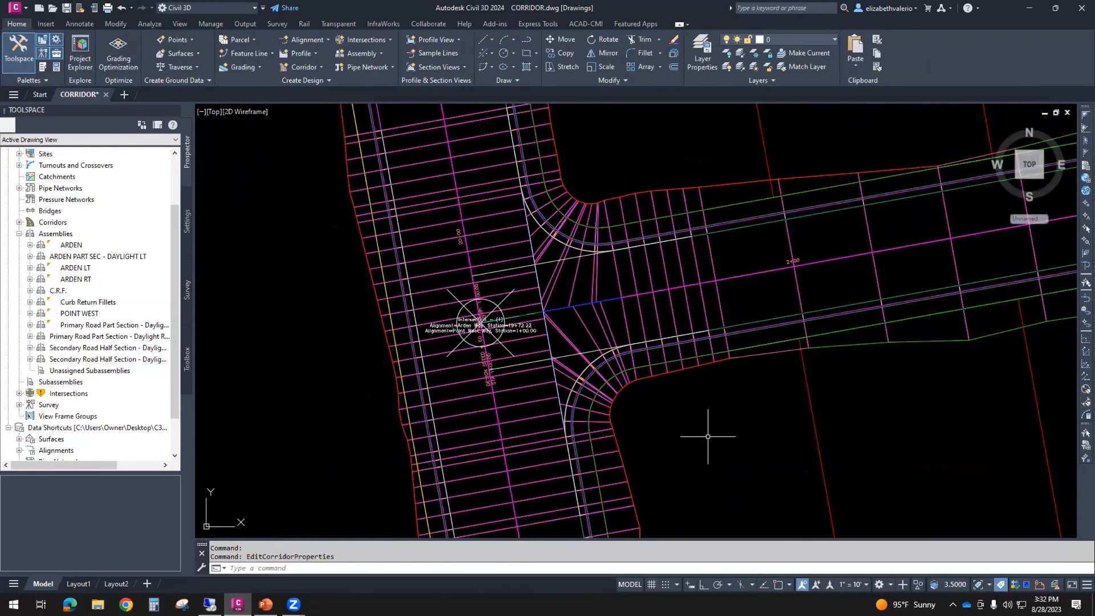
{"action": "middle_click_drag", "start_coordinate": [732, 440], "coordinate": [665, 464]}
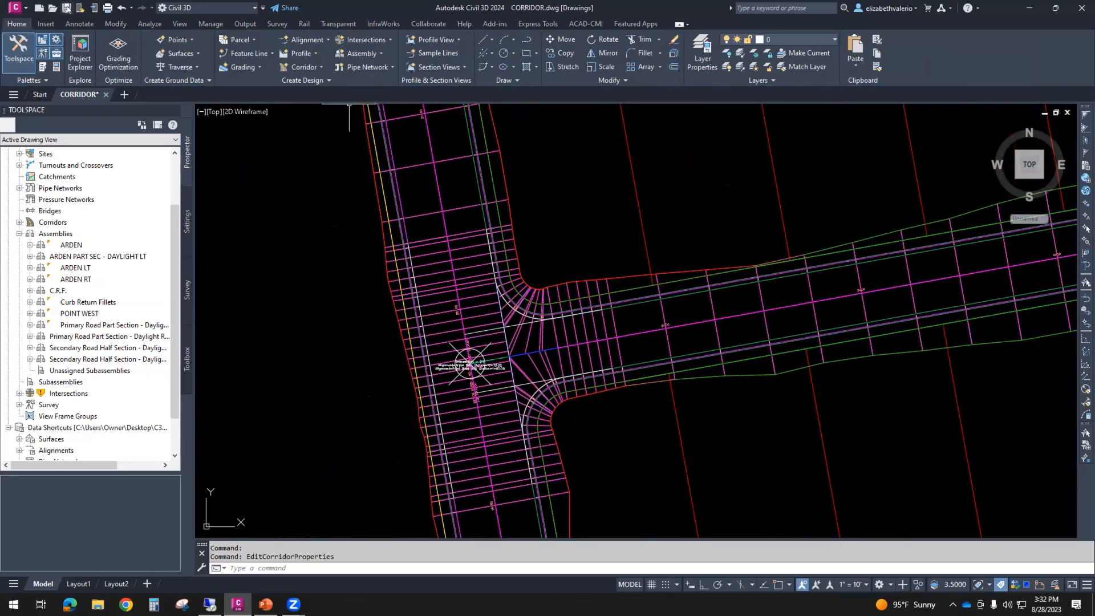
{"action": "key", "text": "ctrl+s"}
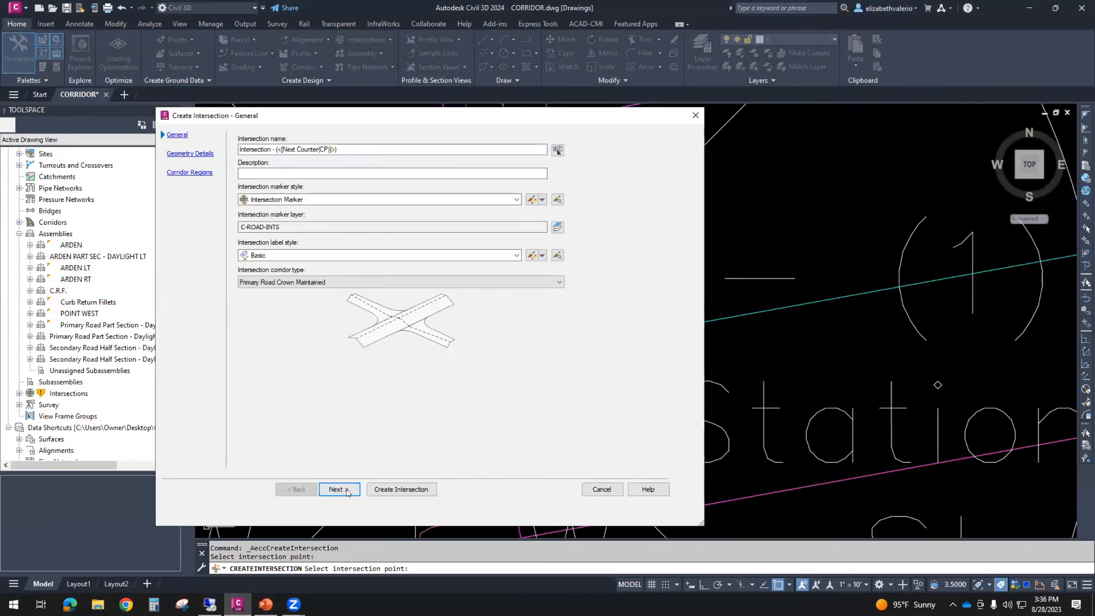
- Advance the new intersection's setup to its corridor regions and load the _Autodesk (Imperial) Assembly Sets.xml assembly set
{"action": "left_click", "coordinate": [340, 489]}
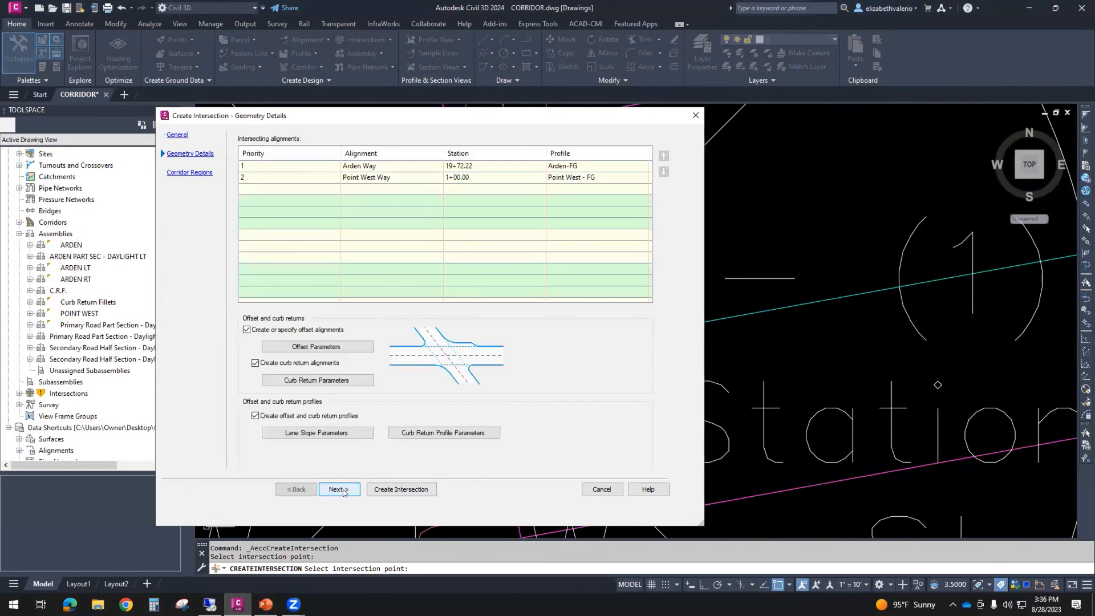
{"action": "left_click", "coordinate": [340, 489]}
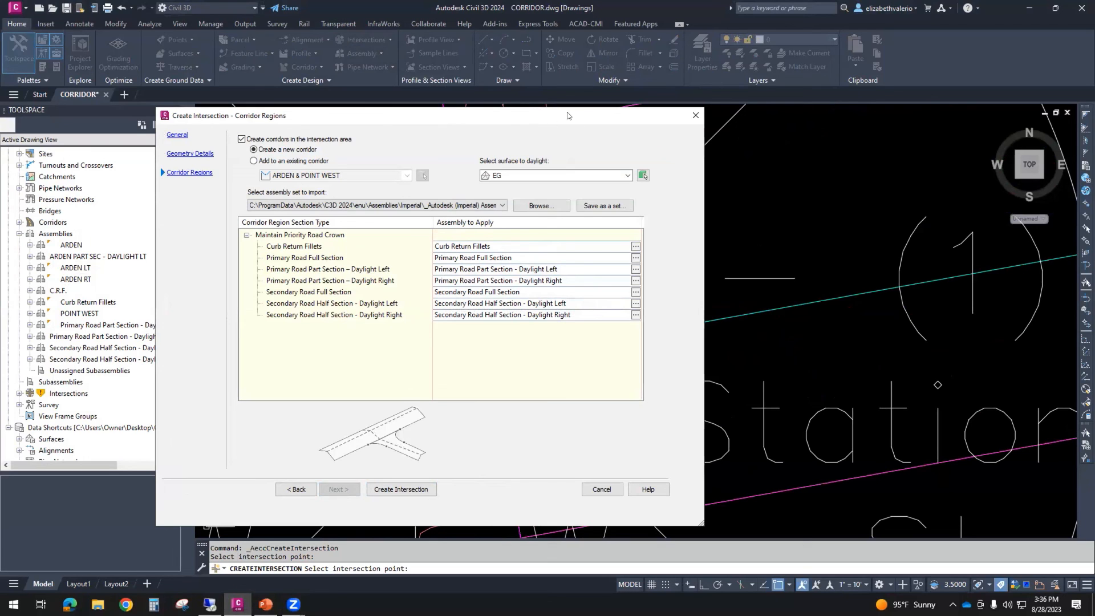
{"action": "left_click_drag", "start_coordinate": [568, 115], "coordinate": [632, 124]}
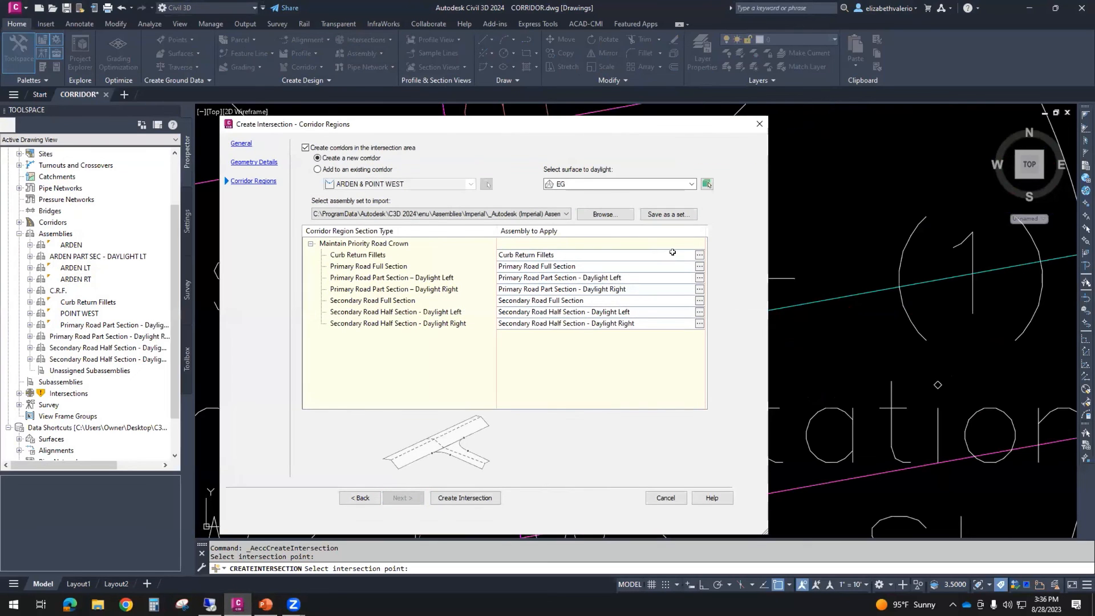
{"action": "left_click", "coordinate": [598, 214]}
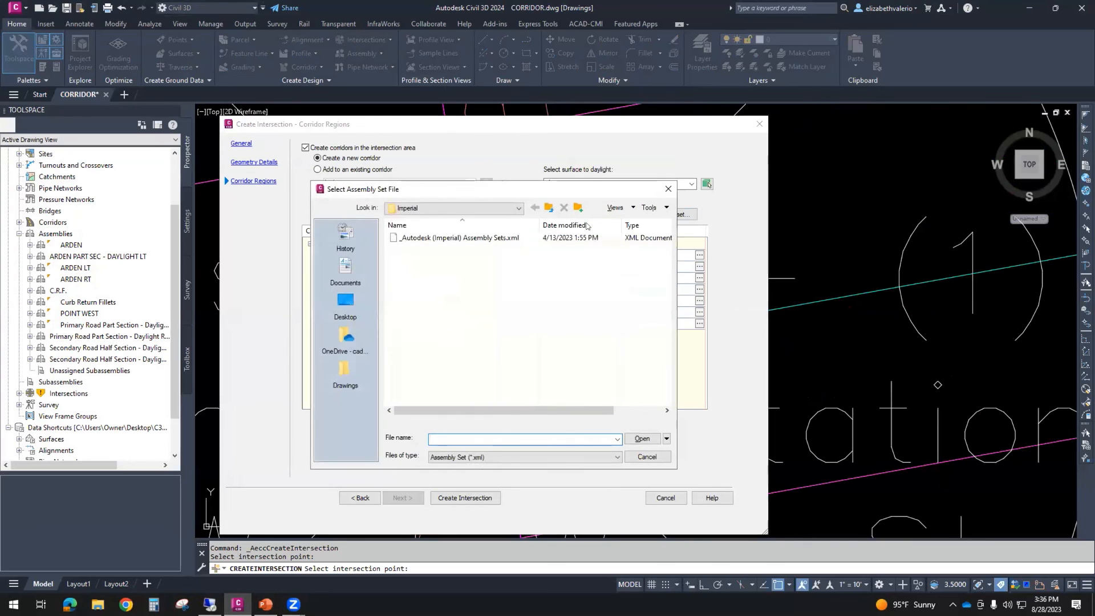
{"action": "double_click", "coordinate": [448, 237]}
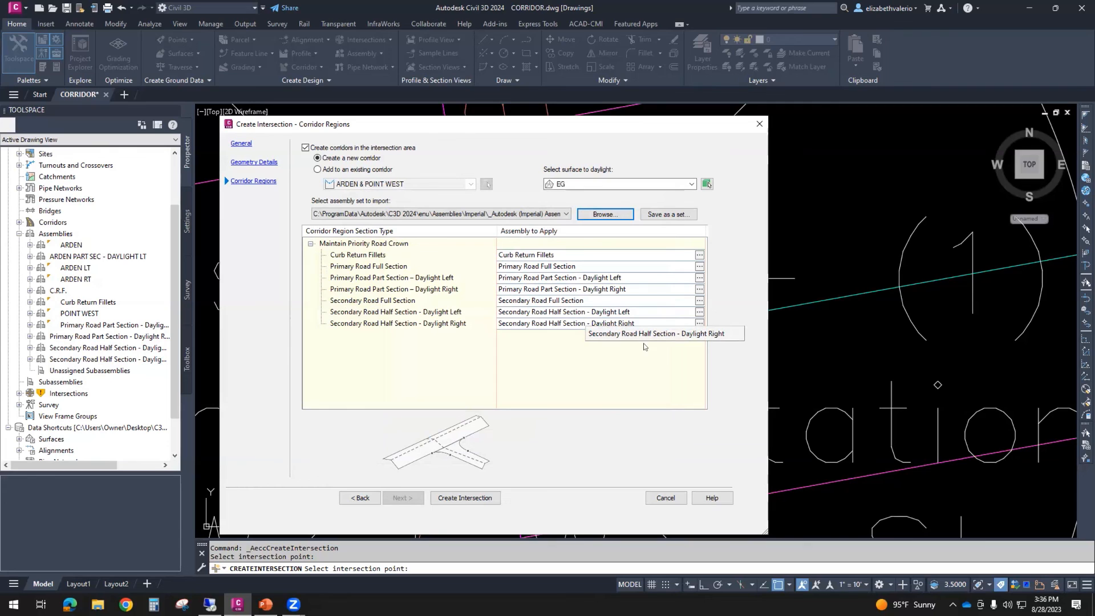
- Assign the C.R.F. assembly to the Curb Return Fillets section type of the new intersection
{"action": "left_click", "coordinate": [699, 255]}
{"action": "left_click", "coordinate": [750, 303]}
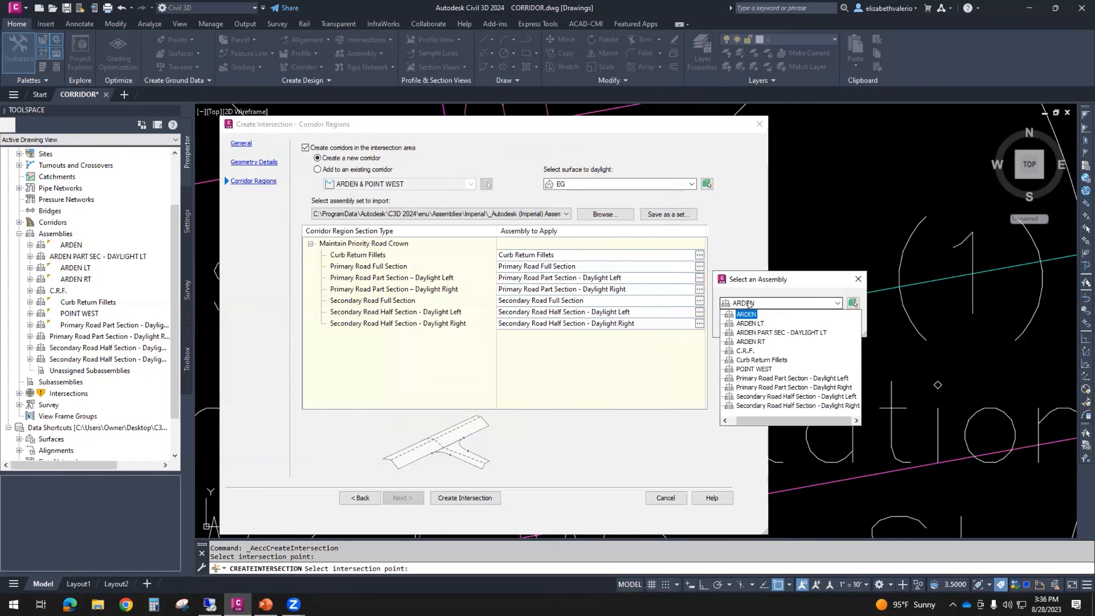
{"action": "left_click", "coordinate": [745, 350]}
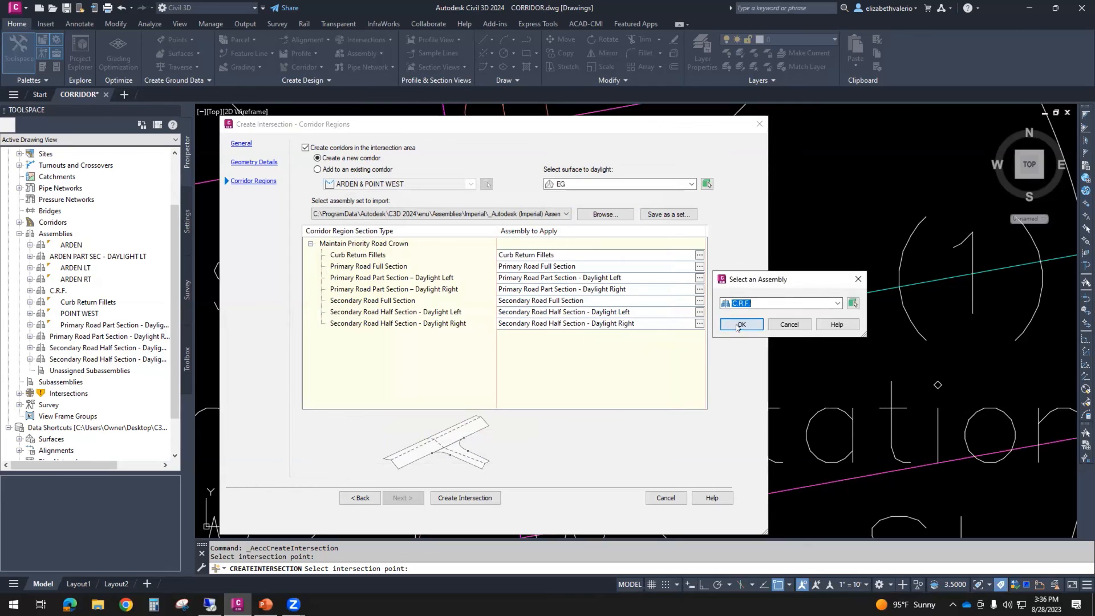
{"action": "left_click", "coordinate": [741, 333]}
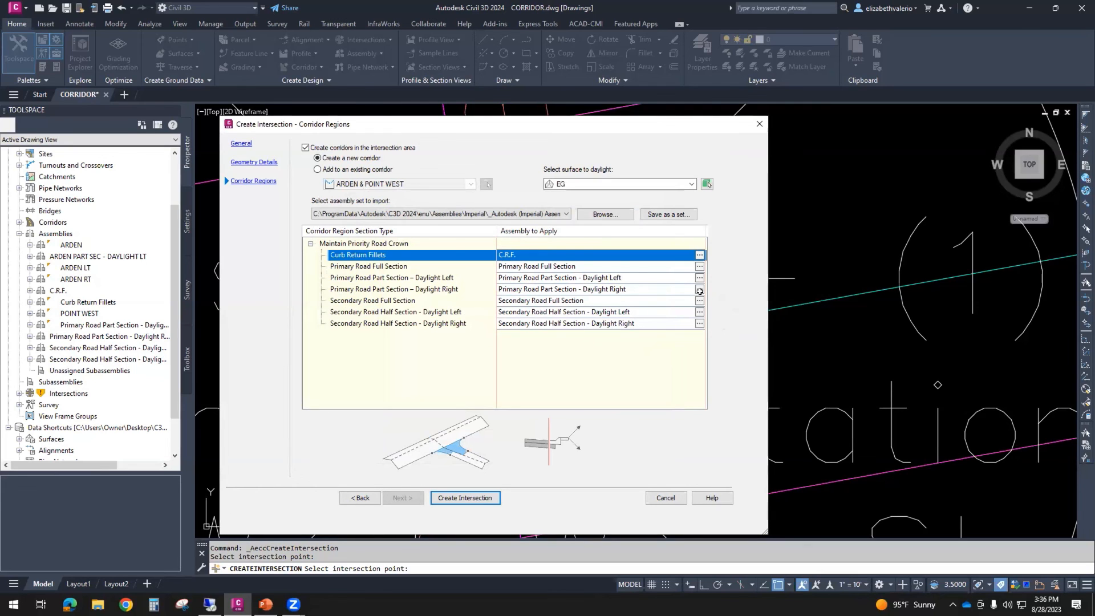
- Assign the ARDEN PART SEC - DAYLIGHT LT assembly to the Primary Road Part Section - Daylight Left section type
{"action": "left_click", "coordinate": [698, 277]}
{"action": "left_click", "coordinate": [778, 303]}
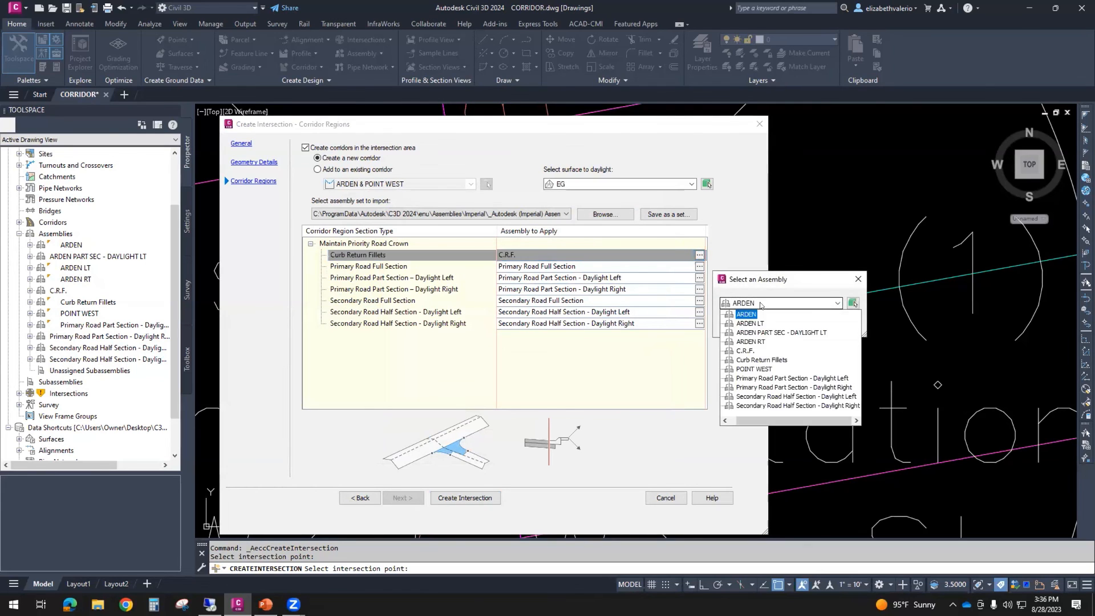
{"action": "left_click", "coordinate": [781, 332]}
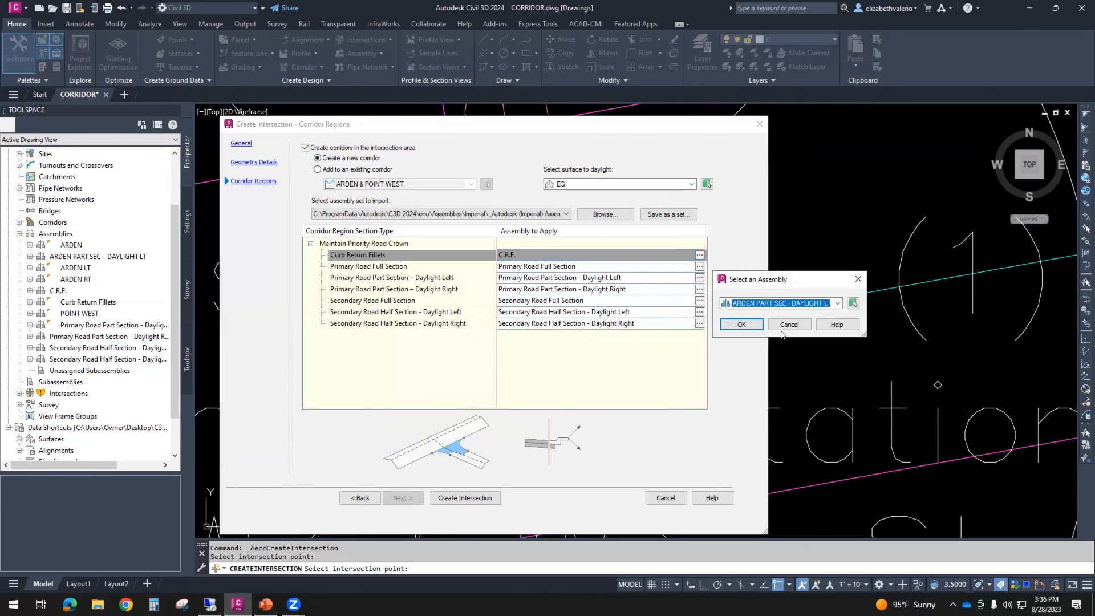
{"action": "left_click", "coordinate": [743, 325]}
- Assign the ARDEN assembly to Primary Road Full Section and the POINT WEST assembly to Secondary Road Full Section
{"action": "left_click", "coordinate": [699, 278]}
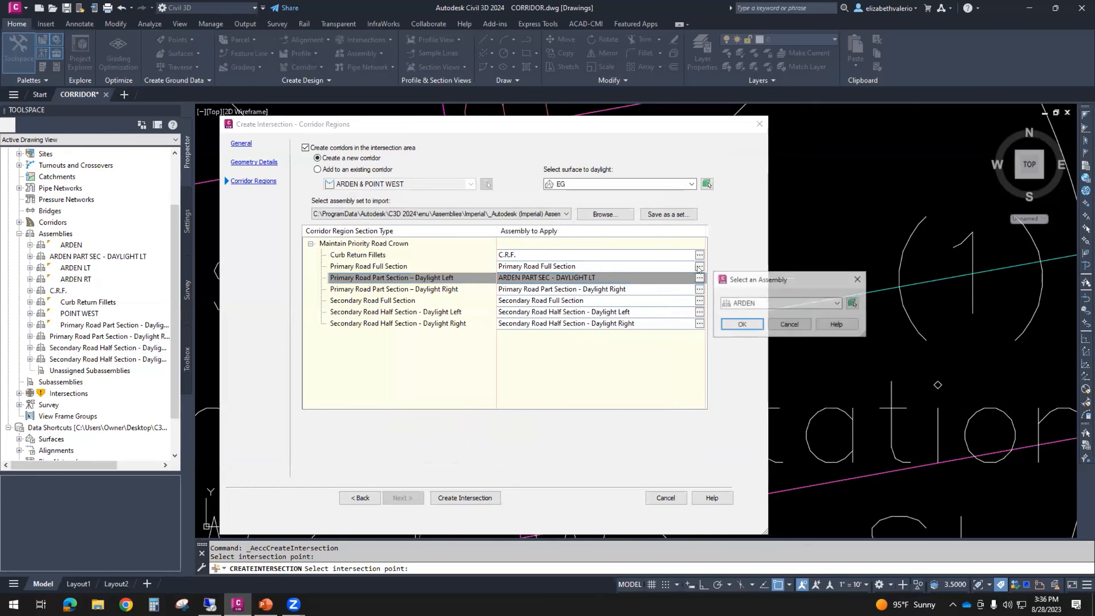
{"action": "left_click", "coordinate": [746, 324]}
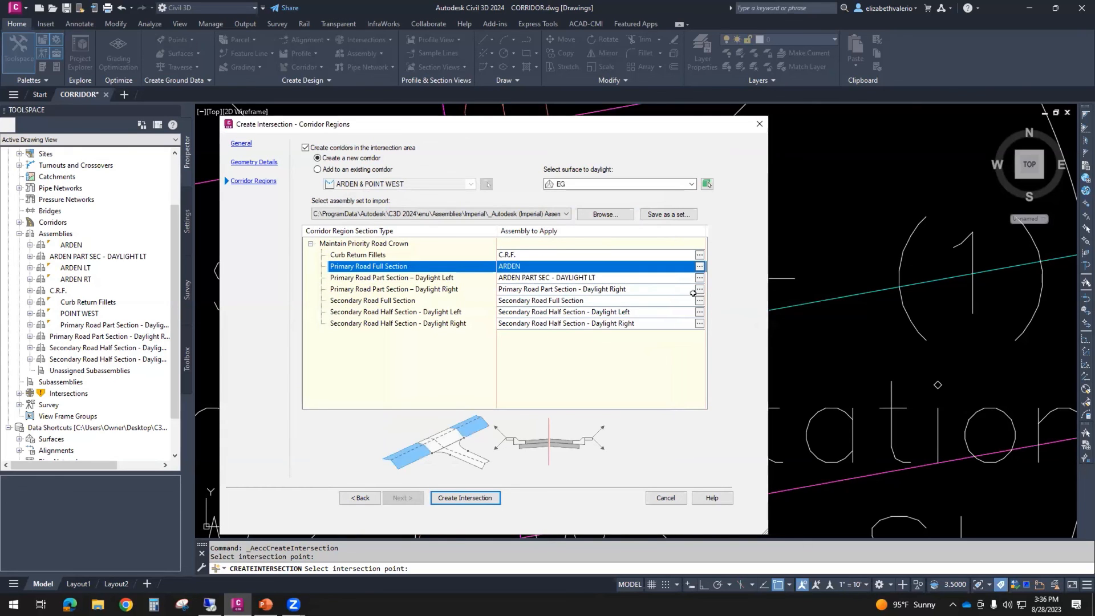
{"action": "left_click", "coordinate": [699, 290]}
{"action": "left_click", "coordinate": [837, 303]}
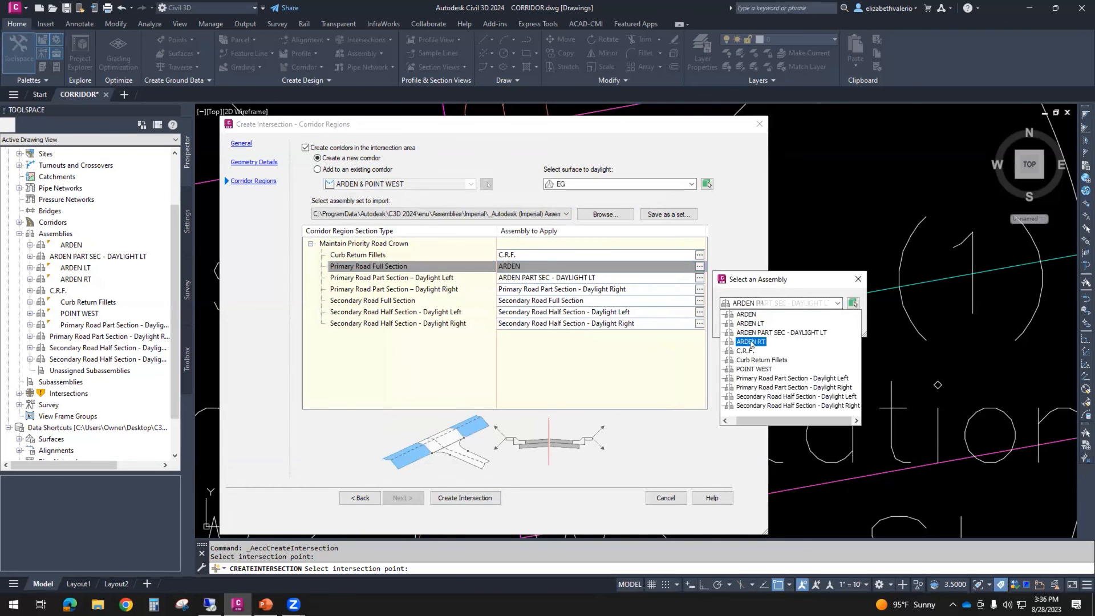
{"action": "left_click", "coordinate": [754, 369]}
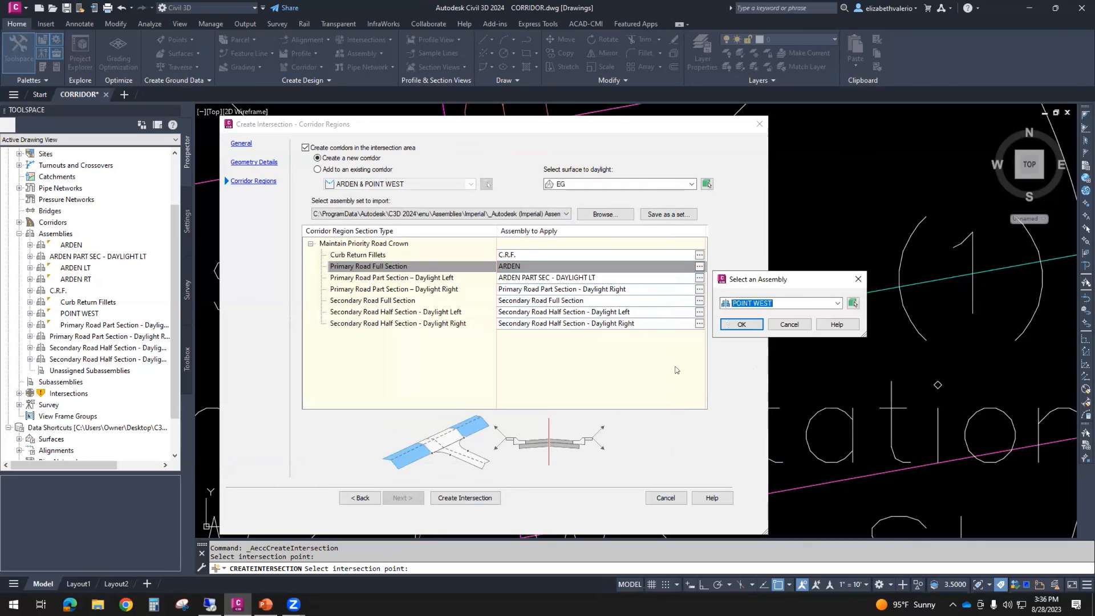
{"action": "left_click", "coordinate": [760, 327]}
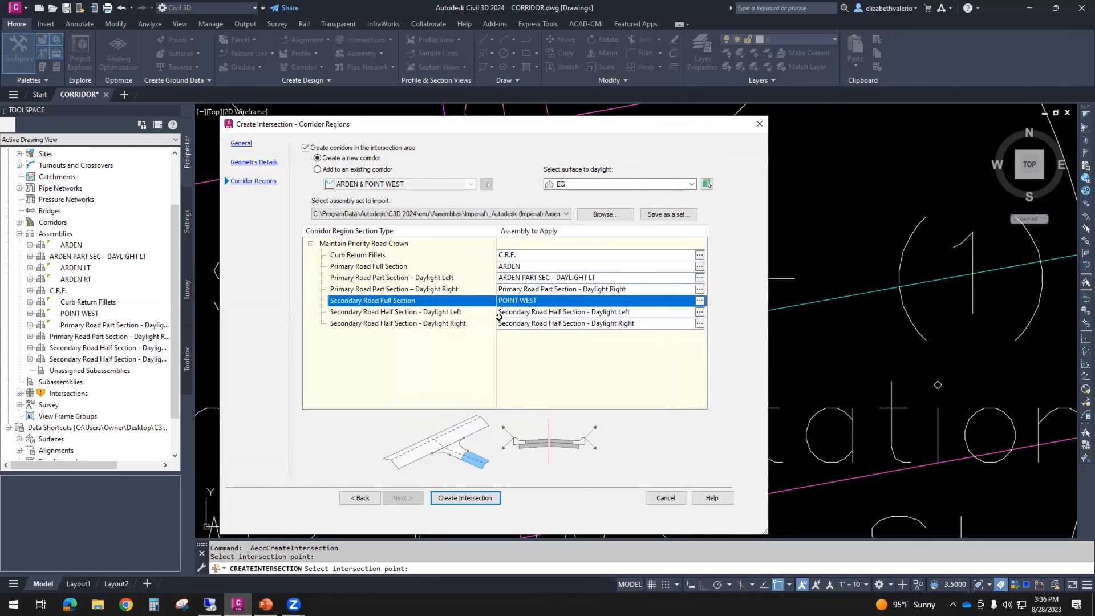